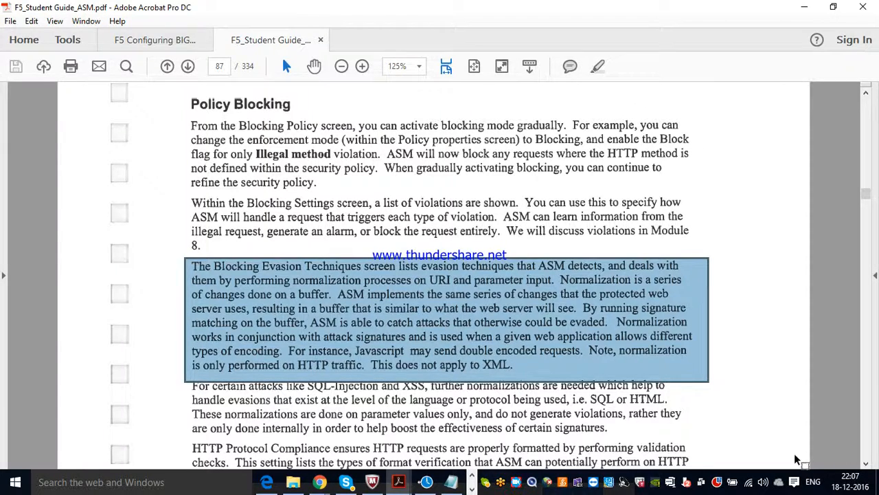
Scroll the student guide down to the HTTP Protocol Compliance paragraph on page 87.
click(866, 465)
scroll(867, 465, down, 5)
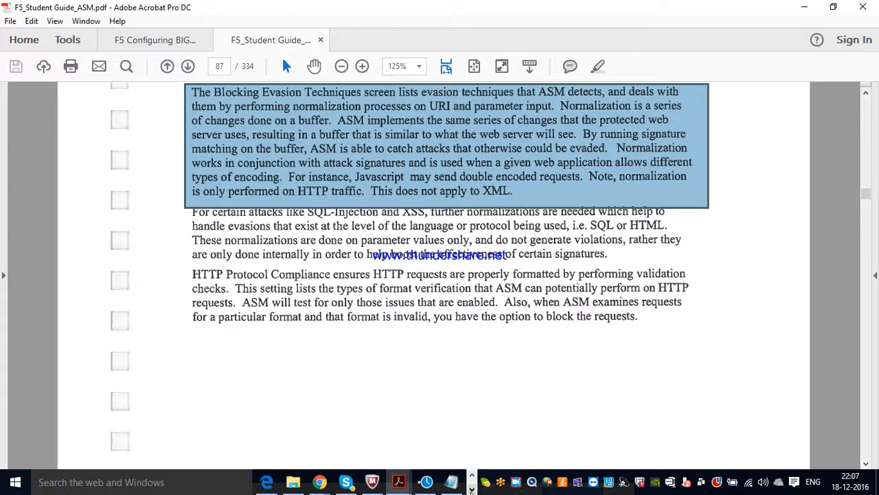
click(471, 489)
Decline the offered VMware Workstation update by skipping this version.
click(399, 485)
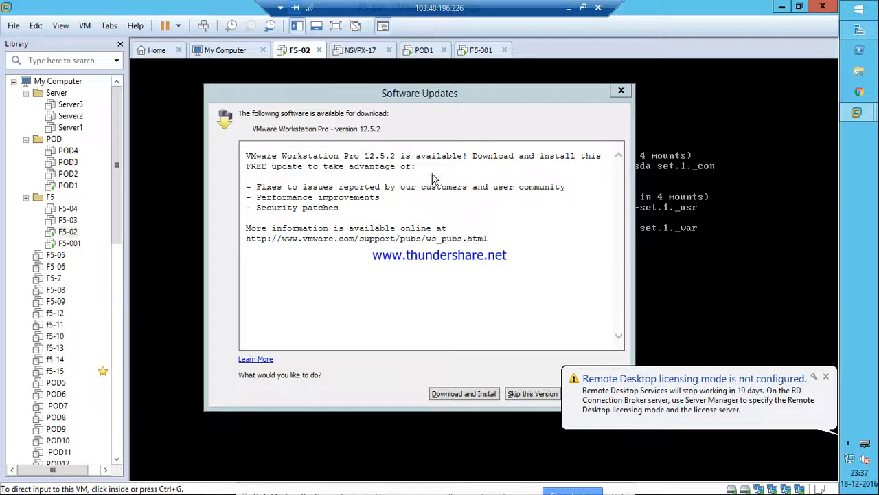
click(538, 399)
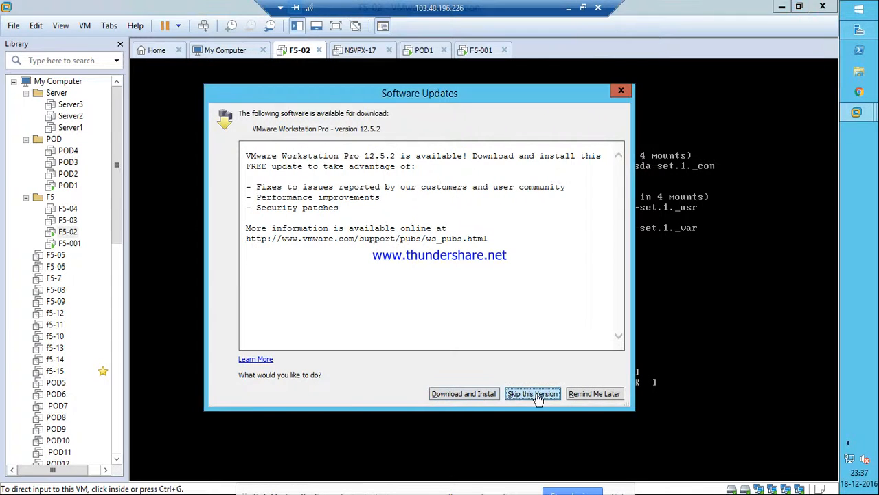
click(538, 397)
Log in to the POD1 Windows XP machine with its password, then return to the PDF.
click(421, 54)
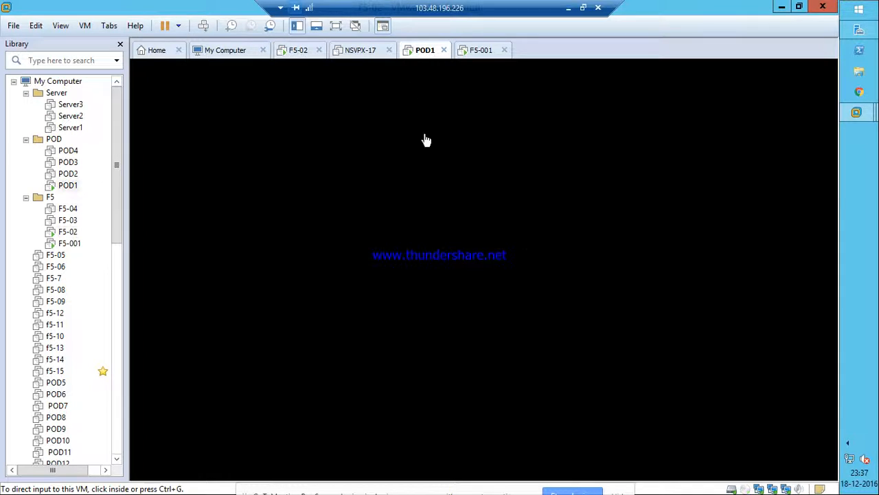
click(424, 190)
text(***********)
key(Return)
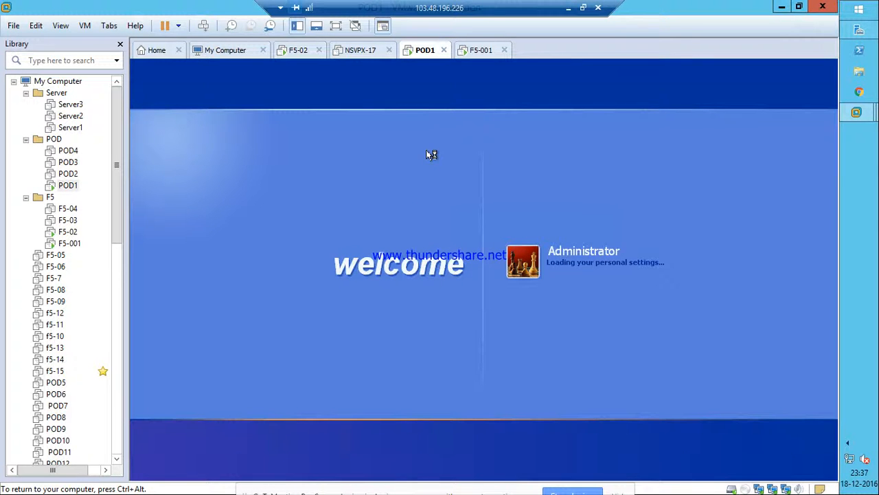
click(570, 8)
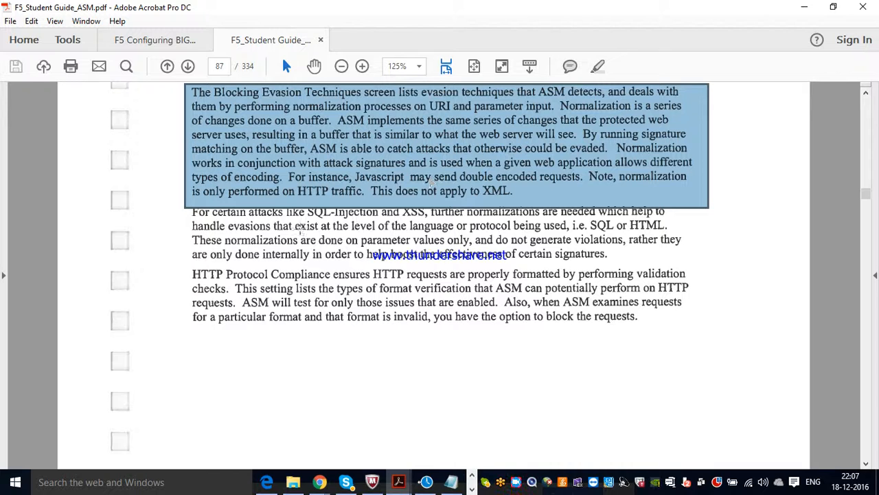
Select and mark the SQL-Injection normalization paragraph, then select all of page 87.
drag(191, 209, 698, 274)
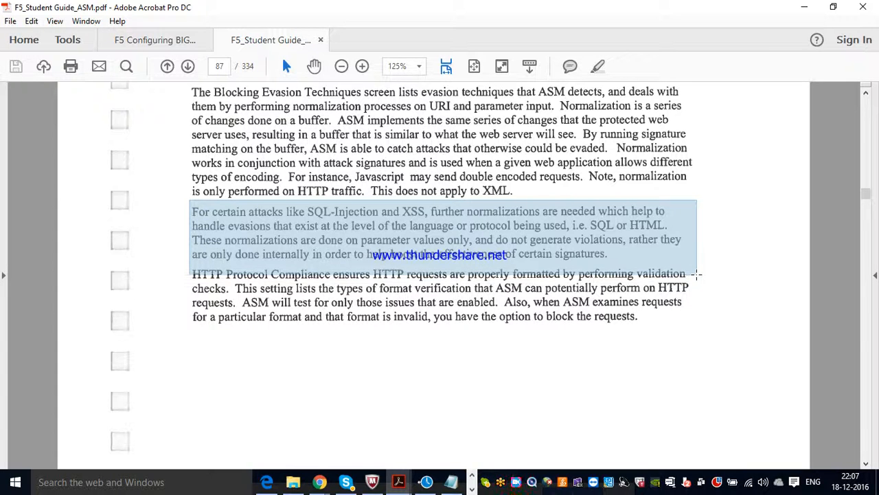
drag(697, 273, 697, 273)
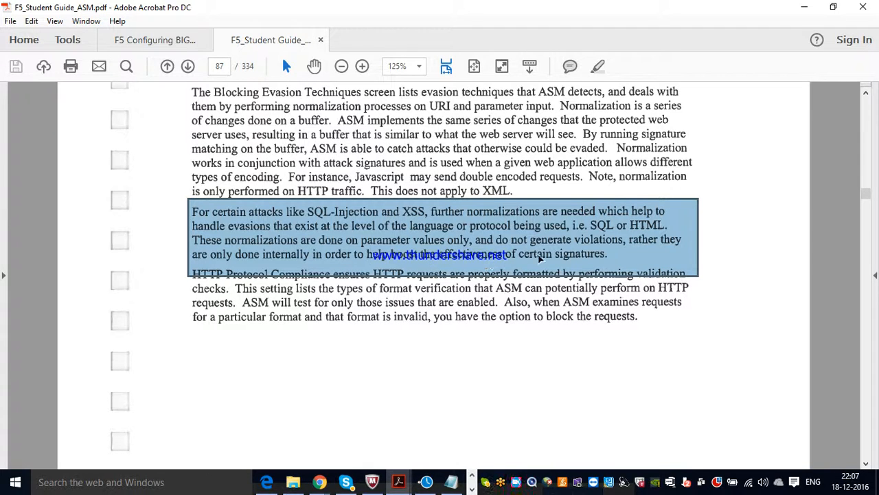
key(ctrl+a)
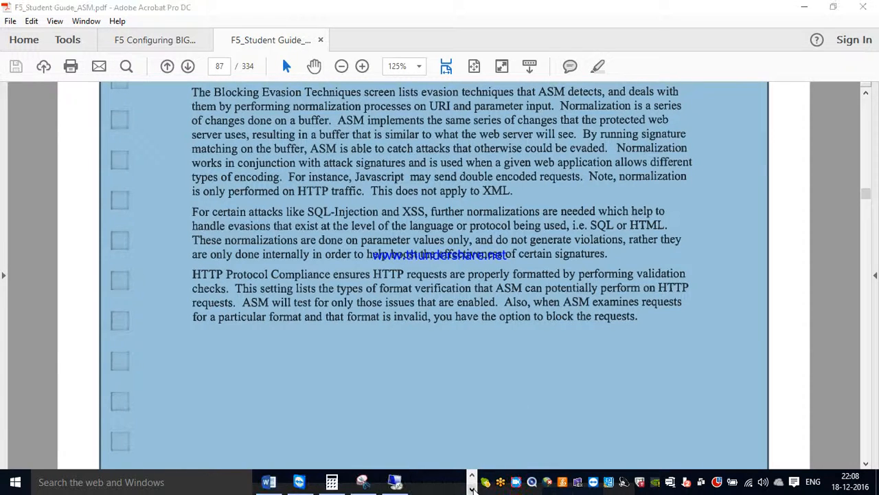
Launch Google Chrome on the POD1 desktop and restore its previous pages.
click(398, 486)
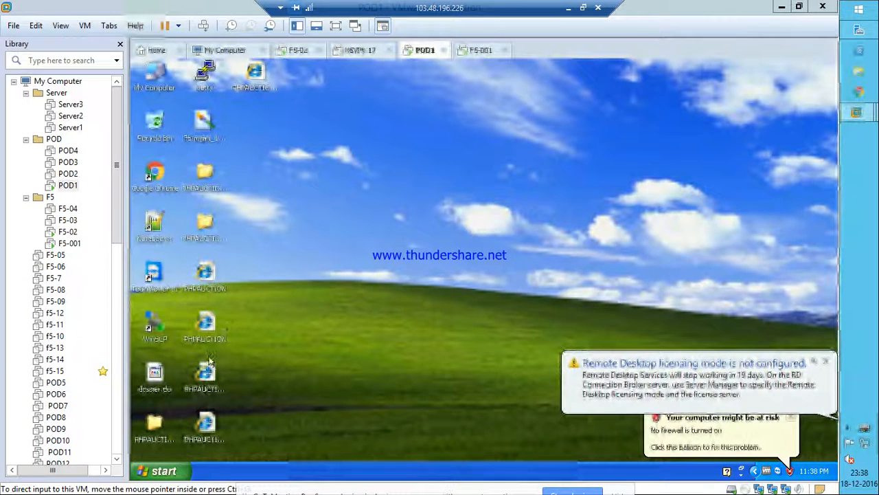
double_click(155, 175)
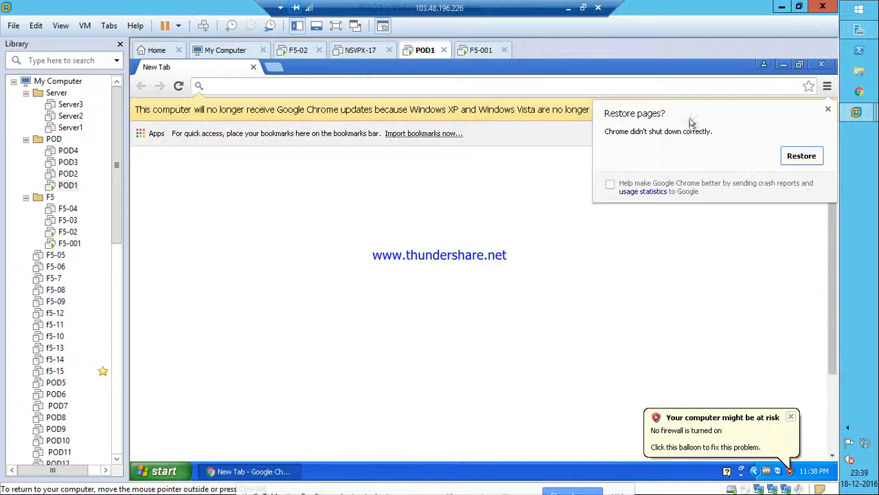
click(800, 156)
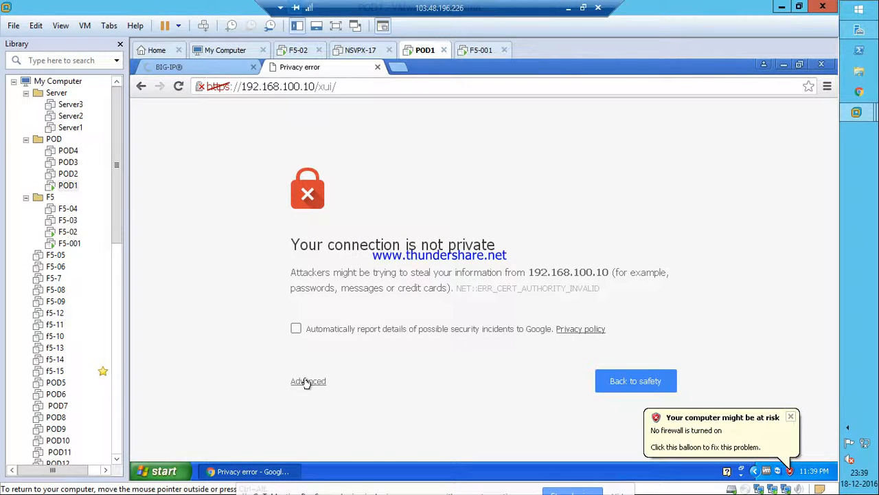
Bypass the security warning to reach the BIG-IP at 192.168.100.10, then check the 192.168.100.20 tab.
click(307, 382)
scroll(437, 358, down, 2)
click(328, 426)
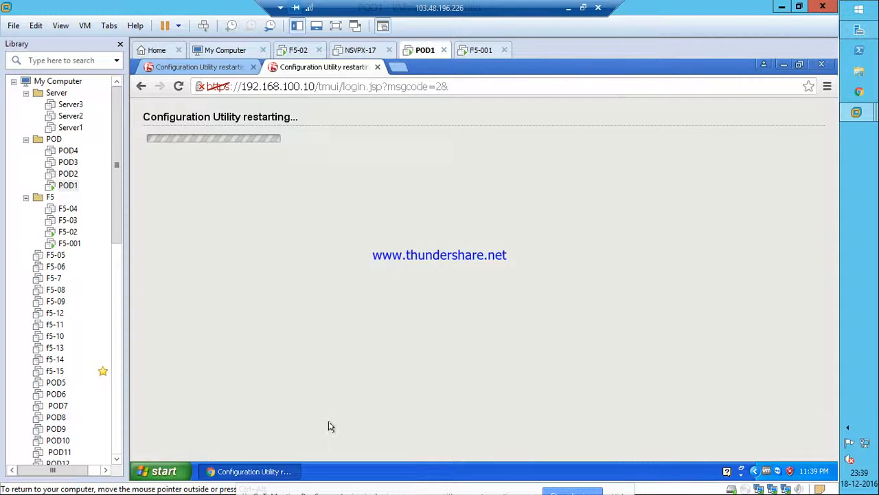
click(215, 68)
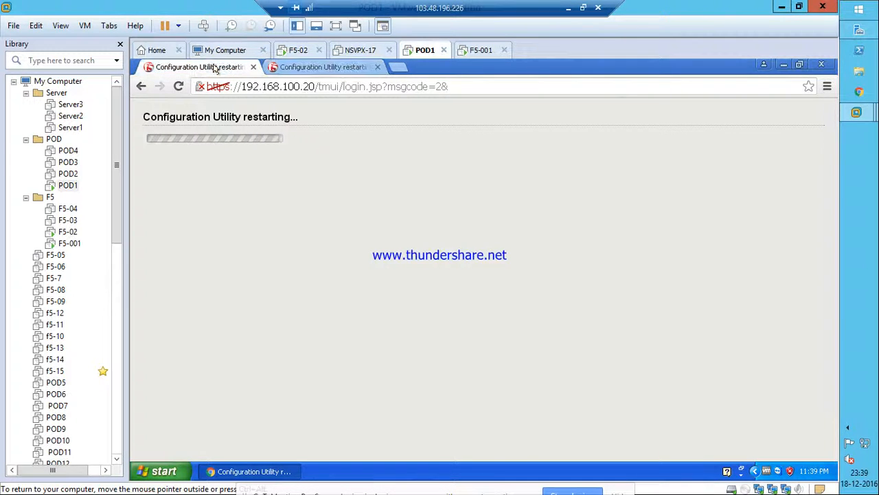
click(569, 18)
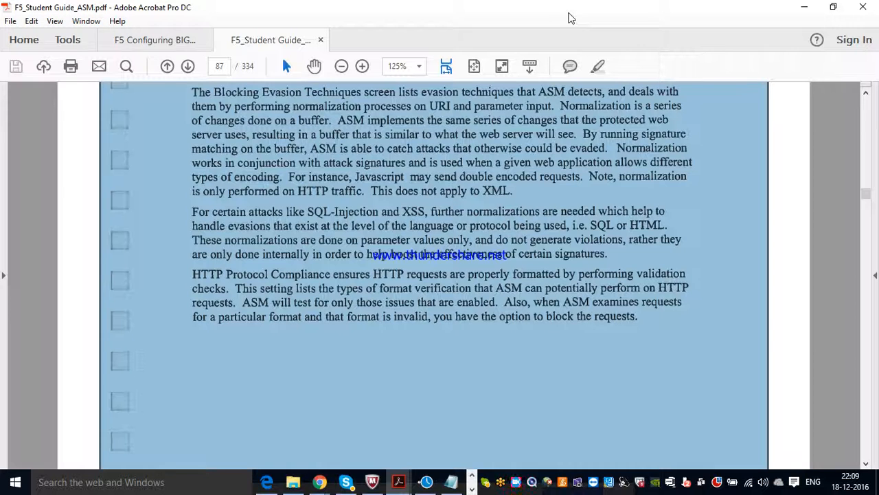
Scroll the guide from page 87 to the Security Policy Components heading on page 90.
click(866, 464)
drag(866, 465, 866, 464)
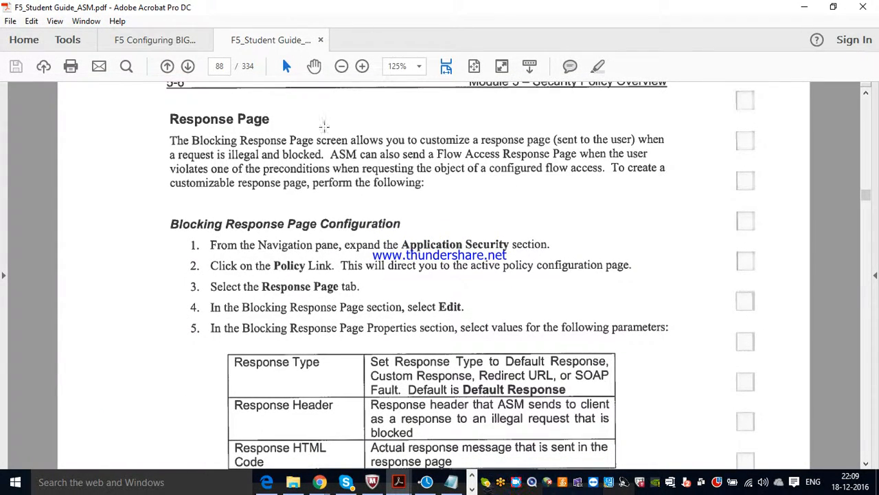
drag(867, 467, 867, 466)
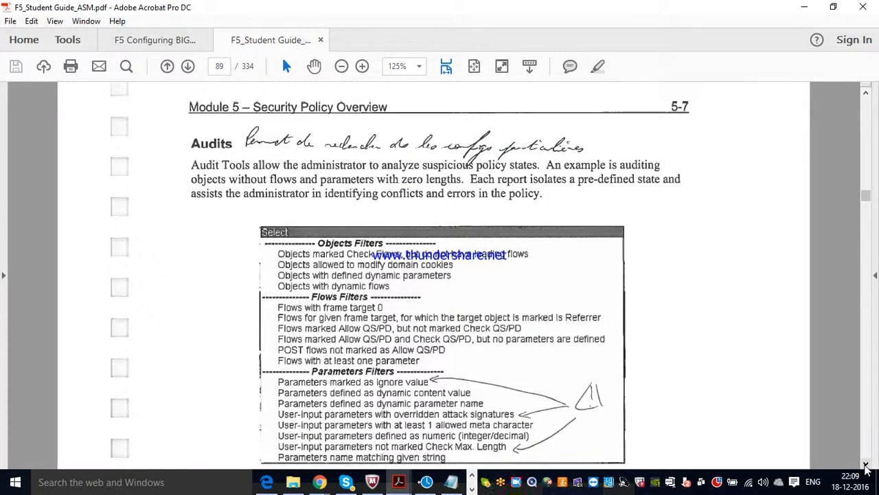
click(866, 466)
drag(867, 466, 867, 466)
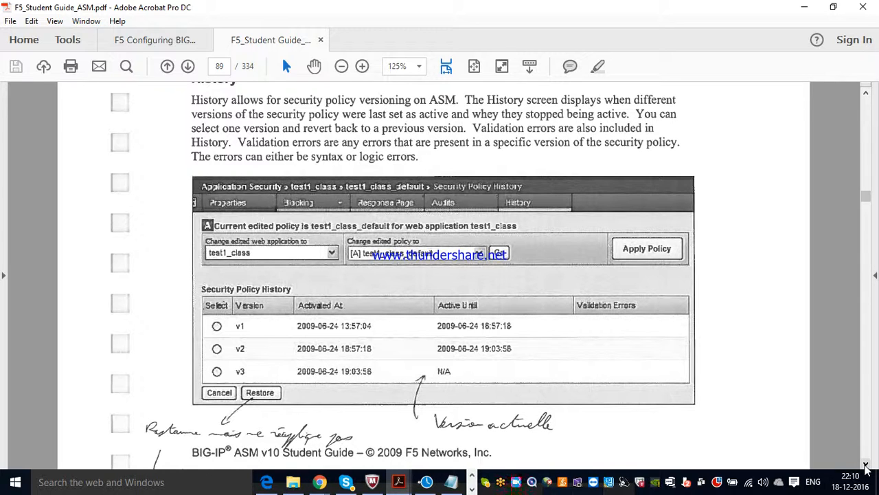
drag(866, 466, 867, 467)
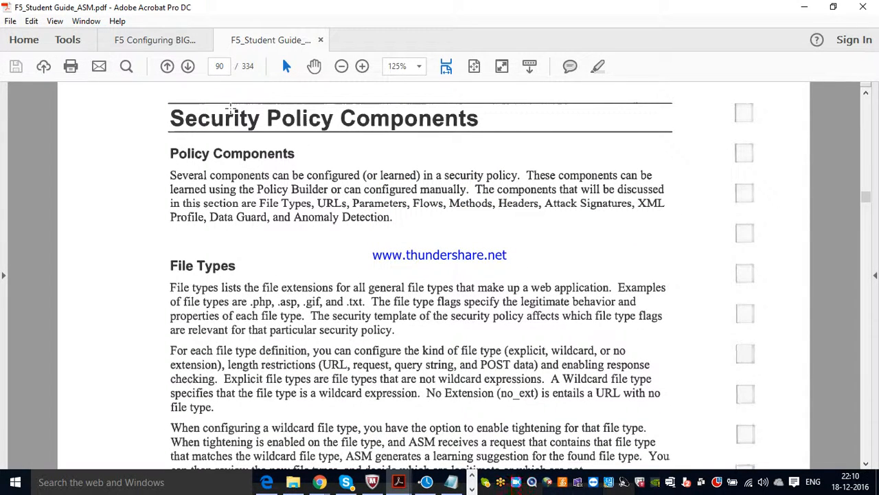
Mark the Policy Components paragraph, then bring the VMware remote session back to the front.
drag(162, 163, 720, 258)
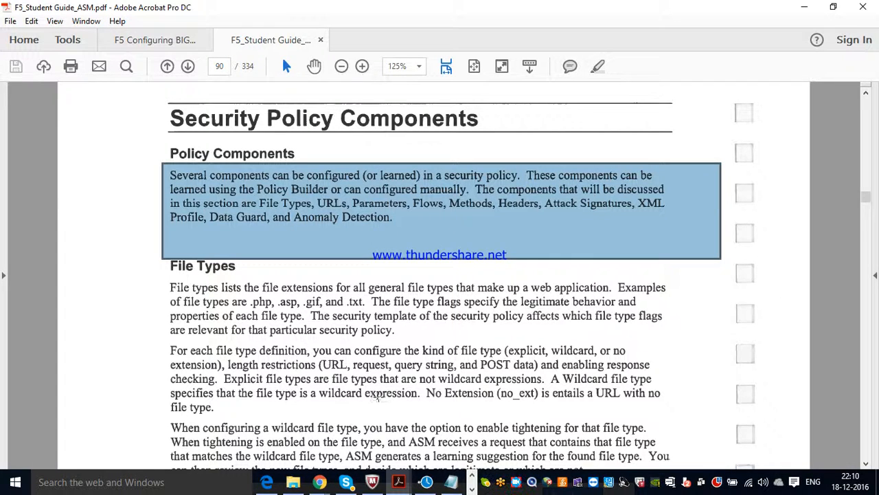
click(319, 482)
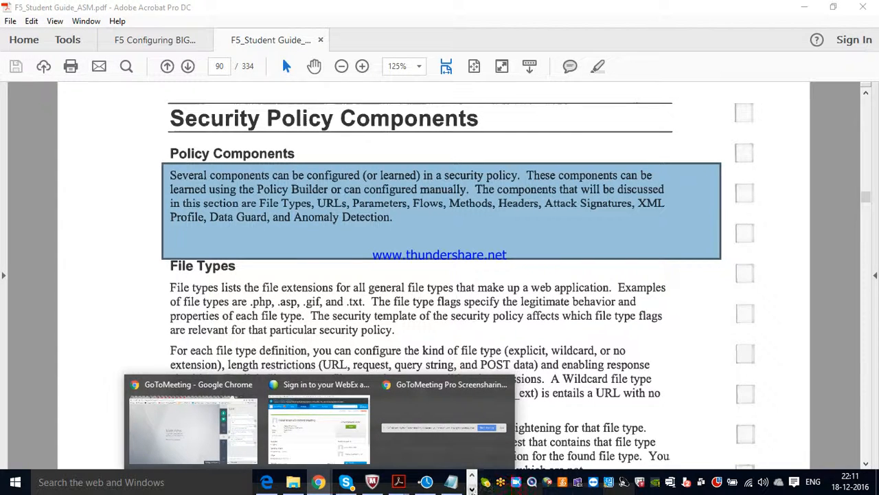
click(472, 489)
click(396, 481)
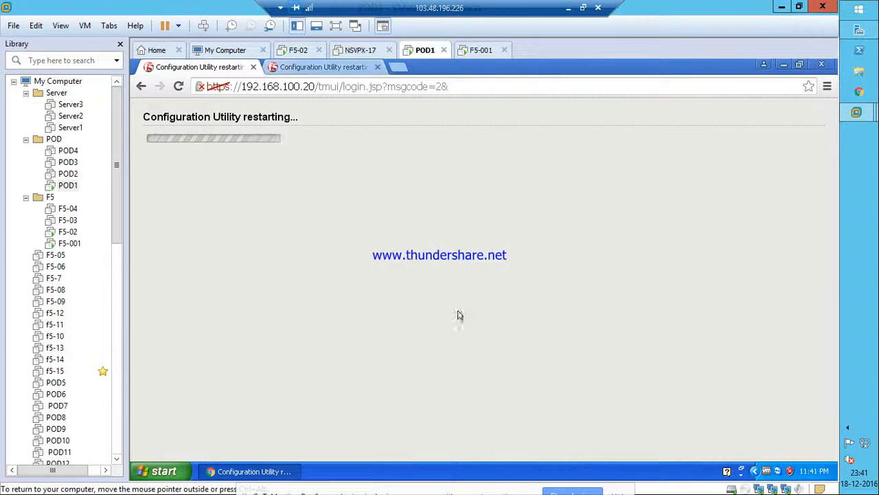
Log in as root on the F5-001 virtual machine console.
click(316, 68)
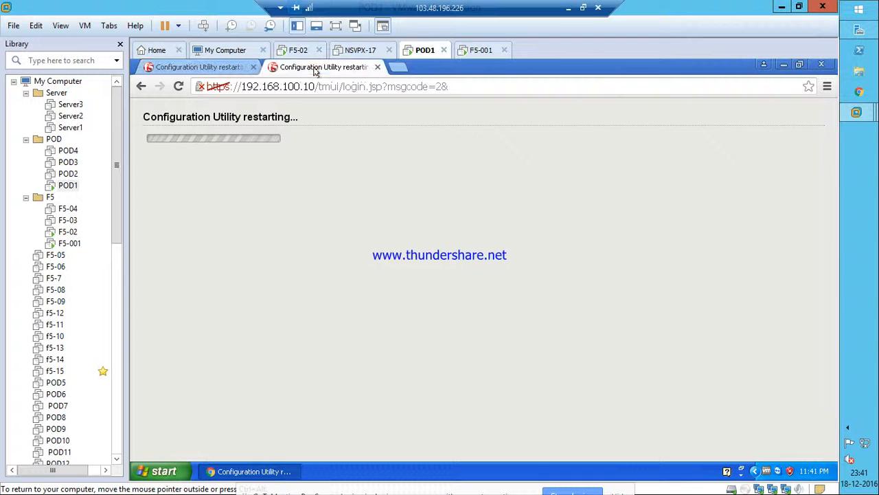
click(480, 52)
click(378, 254)
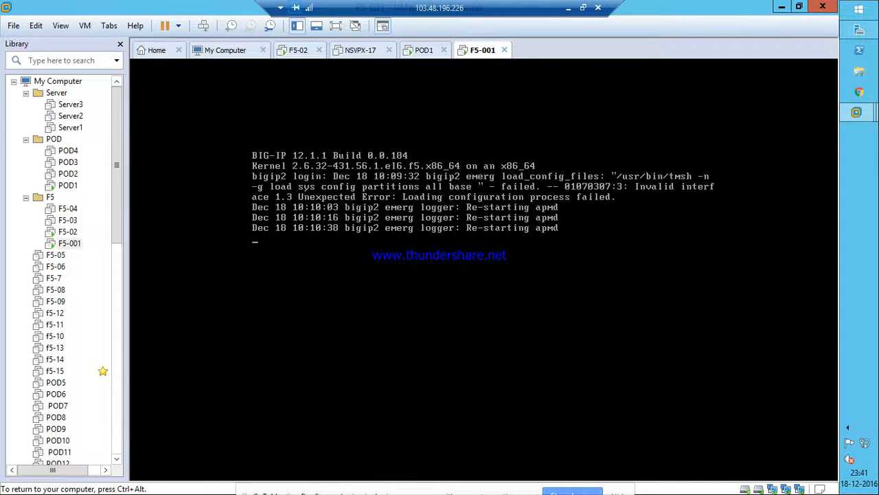
key(Return)
key(Return)
key(Return)
text(root)
key(Return)
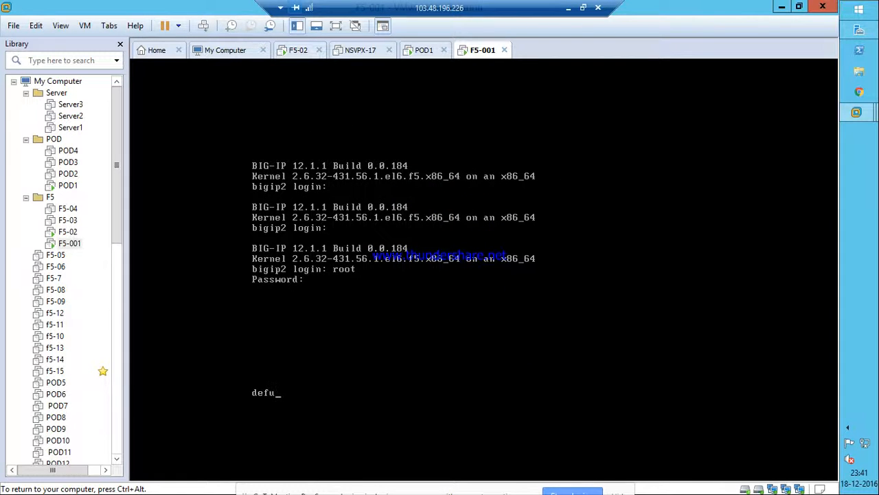
key(Return)
text(root)
key(Return)
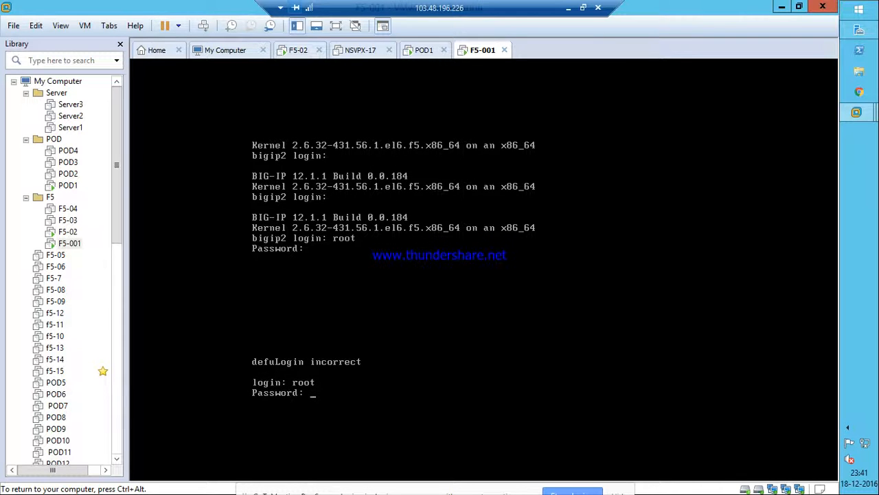
key(Return)
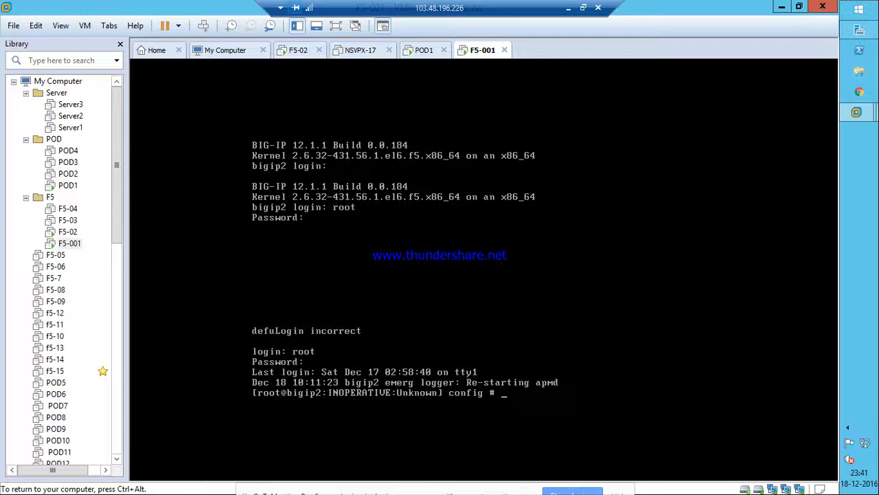
key(Return)
key(Return)
key(Return)
key(Return)
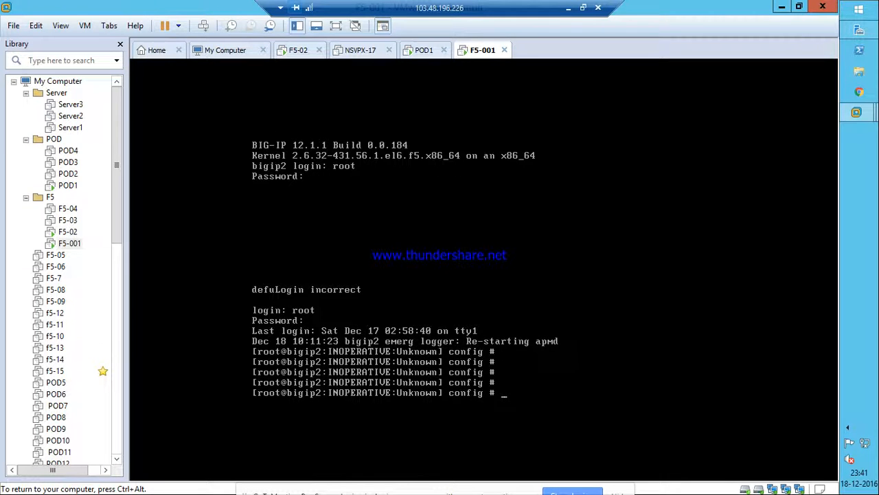
key(ctrl+alt)
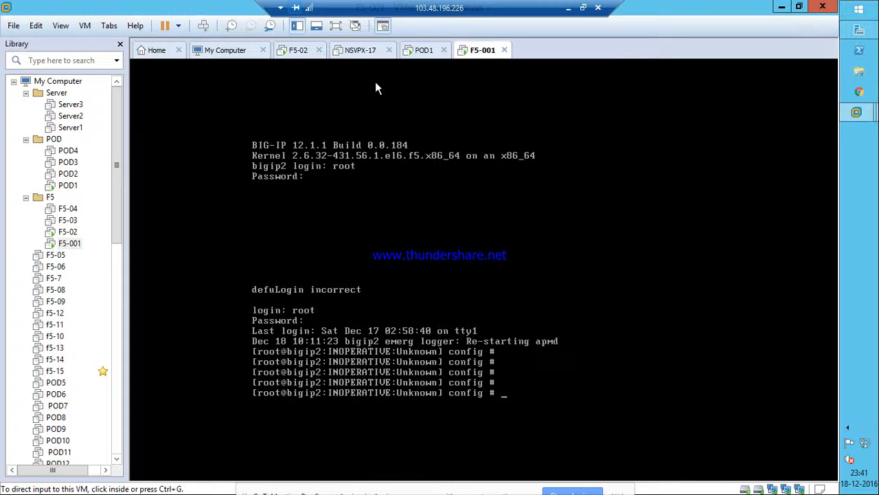
Log in as root on the F5-02 console, then switch to the NSVPX-17 virtual machine.
click(296, 52)
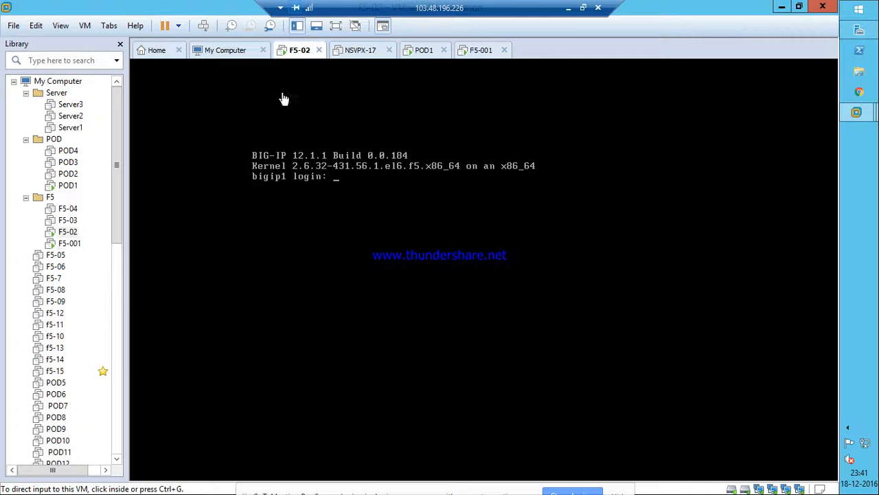
click(359, 190)
text(root)
key(Return)
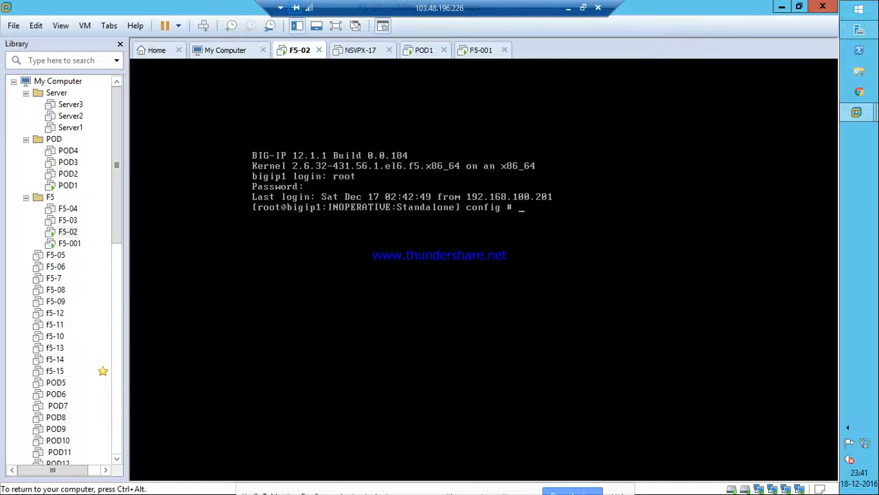
key(Return)
key(Return)
key(Return)
key(Return)
key(Return)
key(Return)
key(Return)
key(Return)
key(Return)
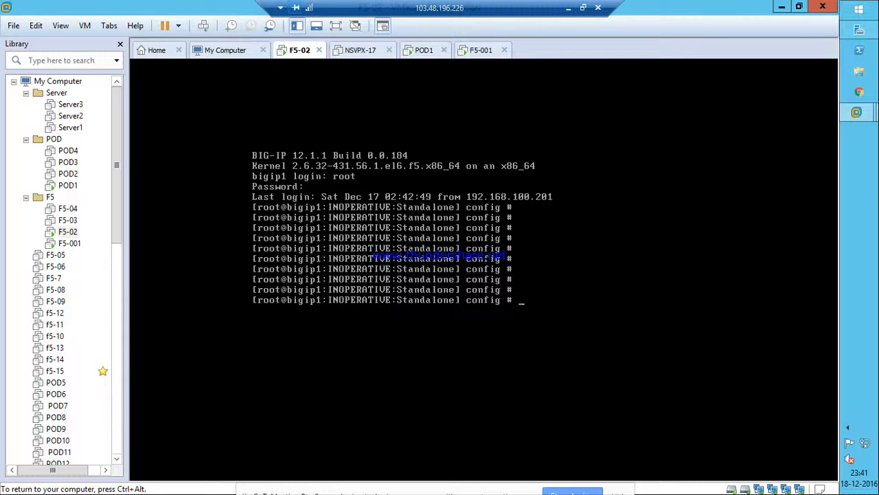
key(Return)
key(Return)
key(Return)
key(Return)
key(Return)
key(Return)
key(Return)
key(Return)
key(Return)
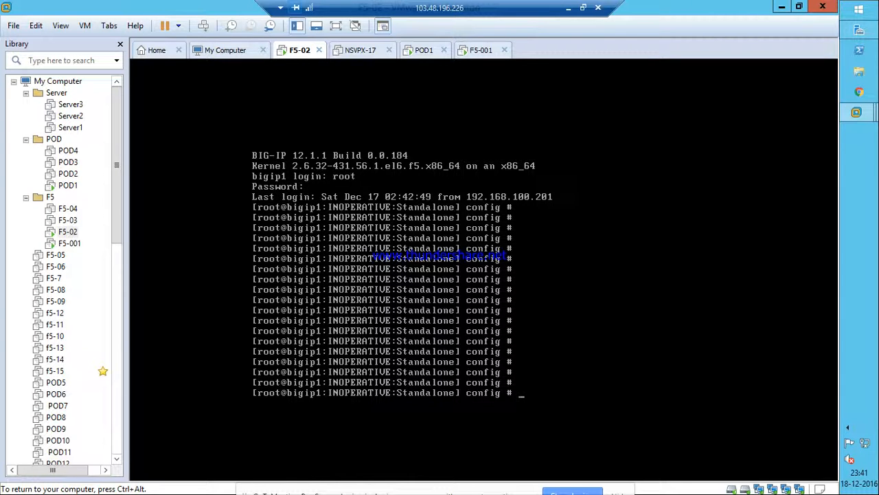
key(ctrl+alt)
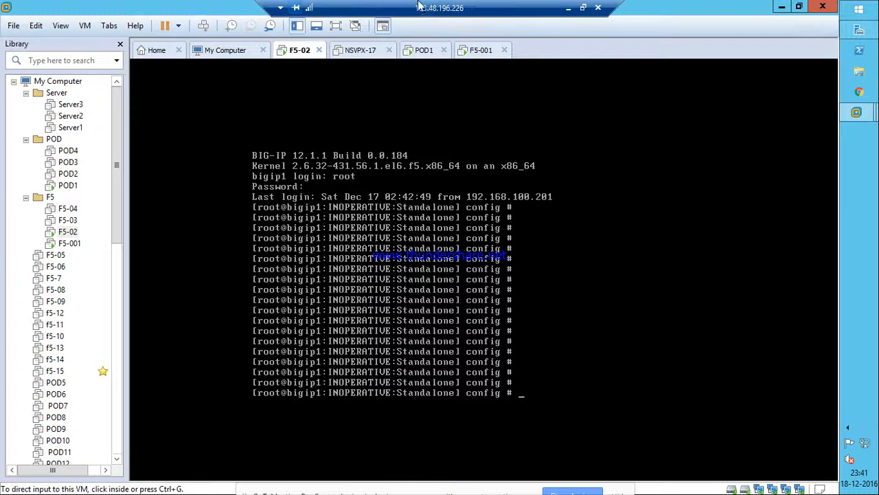
click(355, 55)
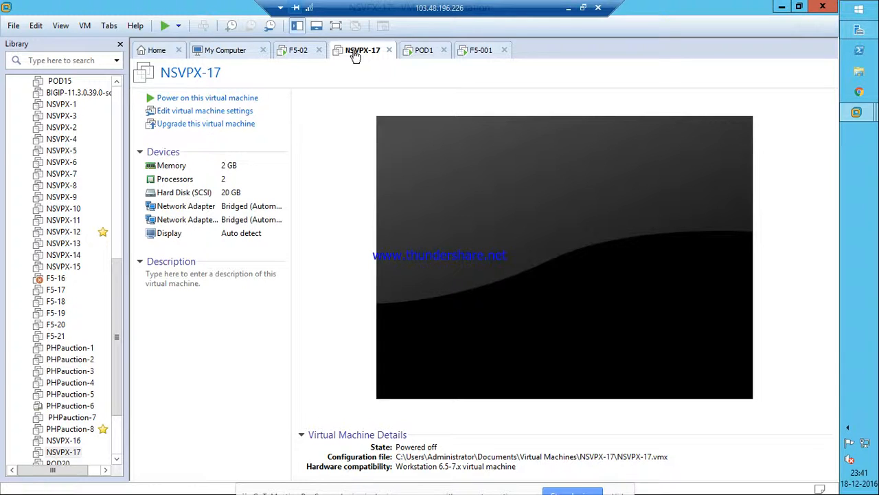
Return to POD1's Chrome and dismiss the BIG-IP configuration problem warning.
click(422, 51)
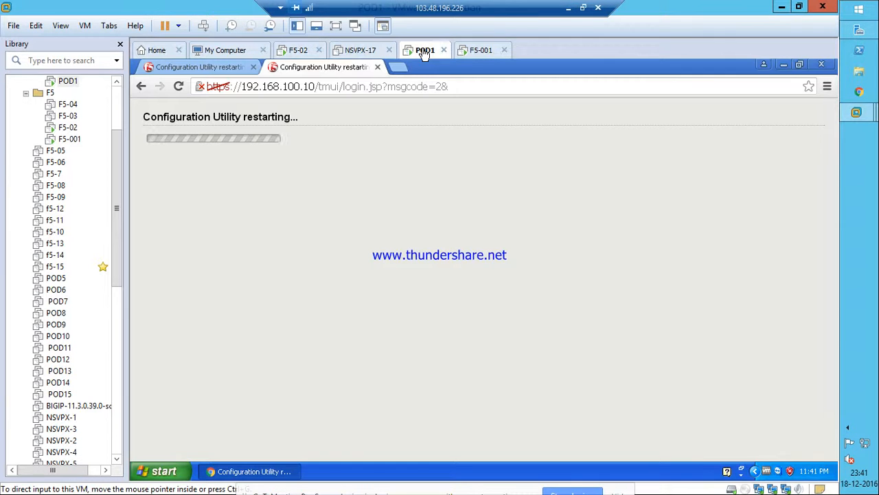
click(487, 51)
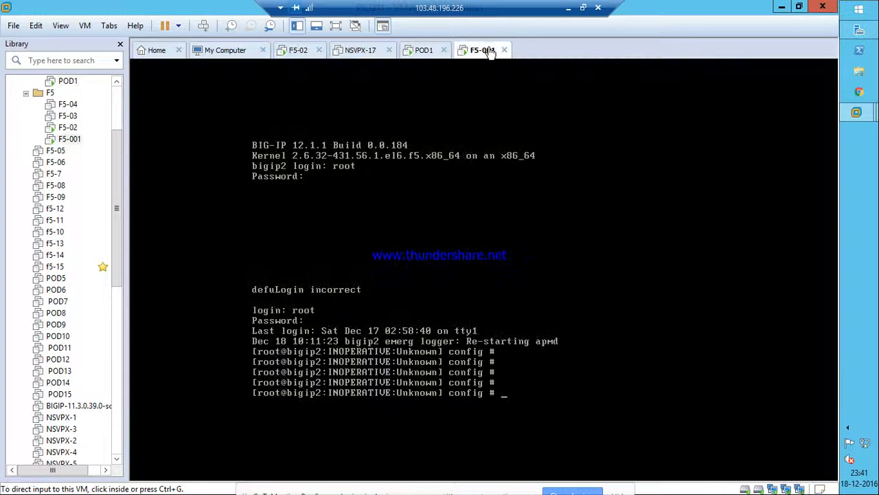
click(426, 58)
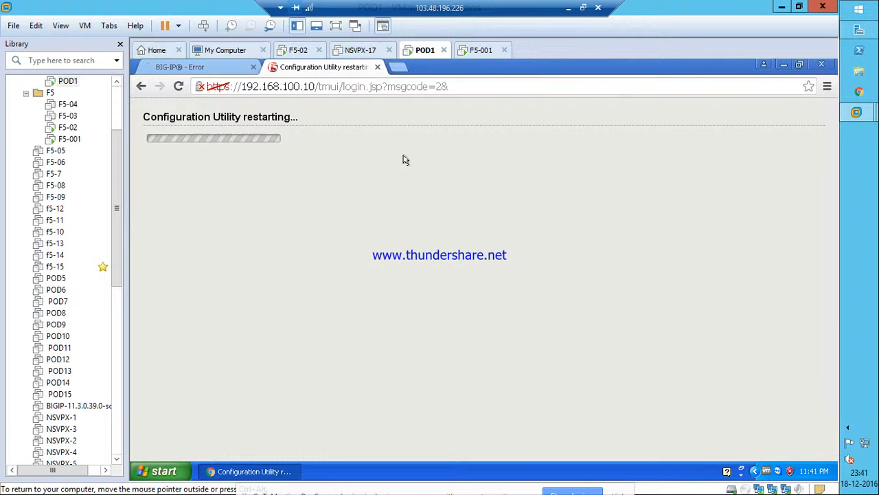
click(199, 68)
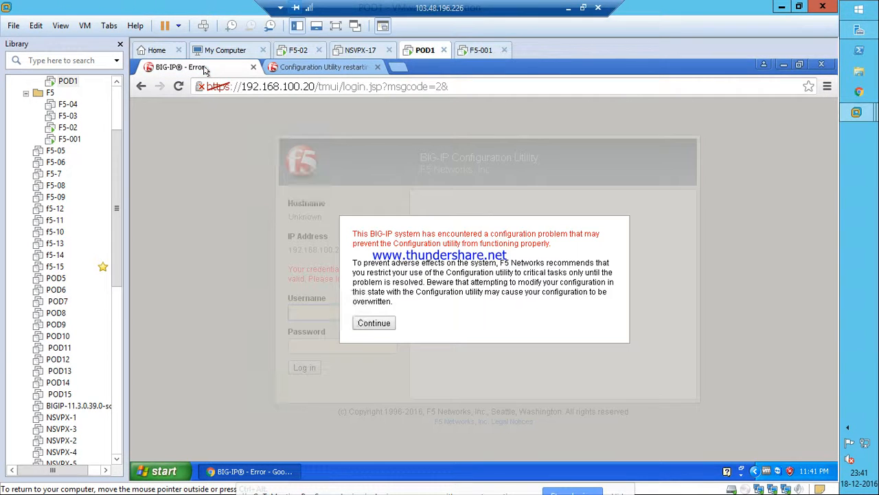
click(374, 323)
Log in to the BIG-IP at 192.168.100.20 with the admin account and its password.
click(313, 311)
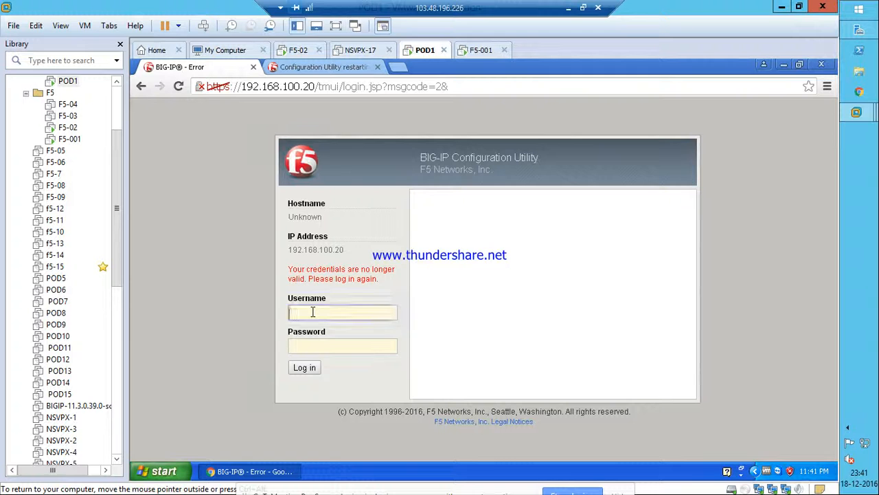
text(admin)
key(Tab)
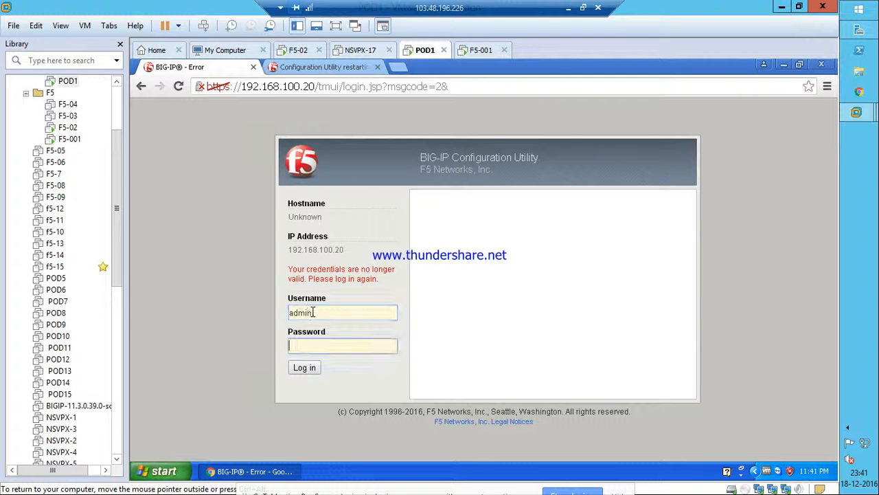
text(admin)
key(Return)
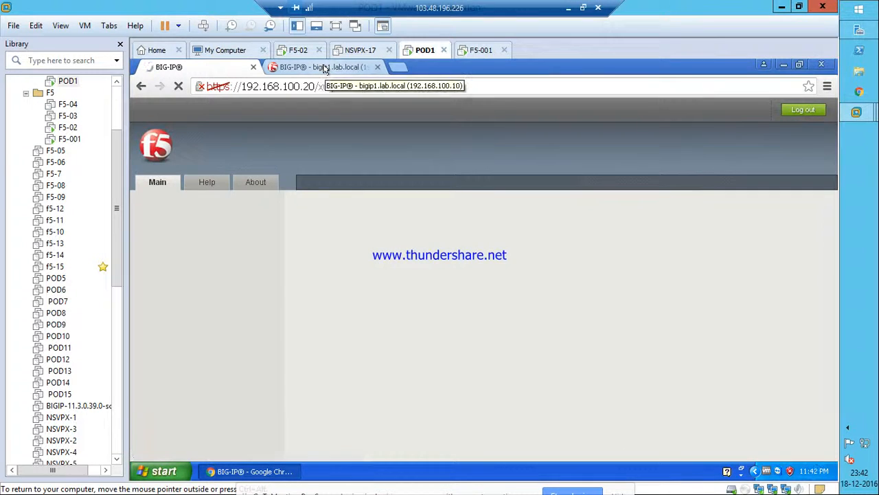
Log in to bigip1.lab.local at 192.168.100.10 with the admin account, then minimize the lab window.
click(325, 67)
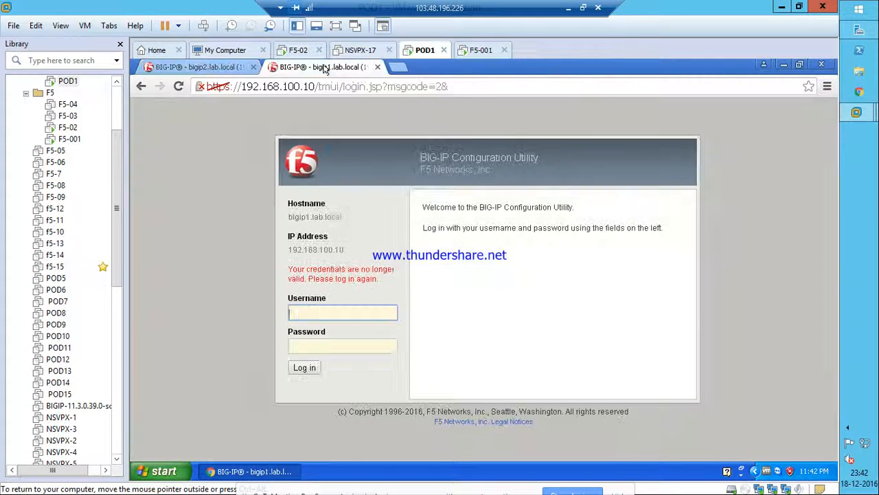
text(admin)
key(Tab)
text(admin)
key(Return)
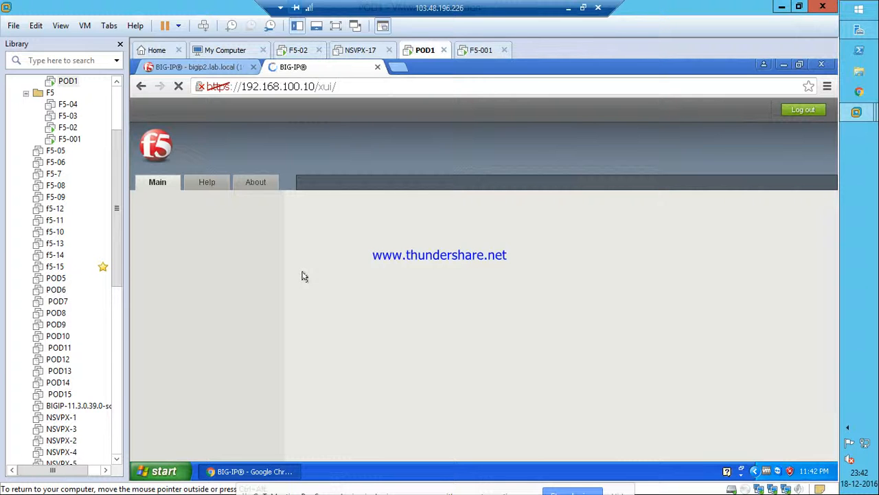
click(568, 13)
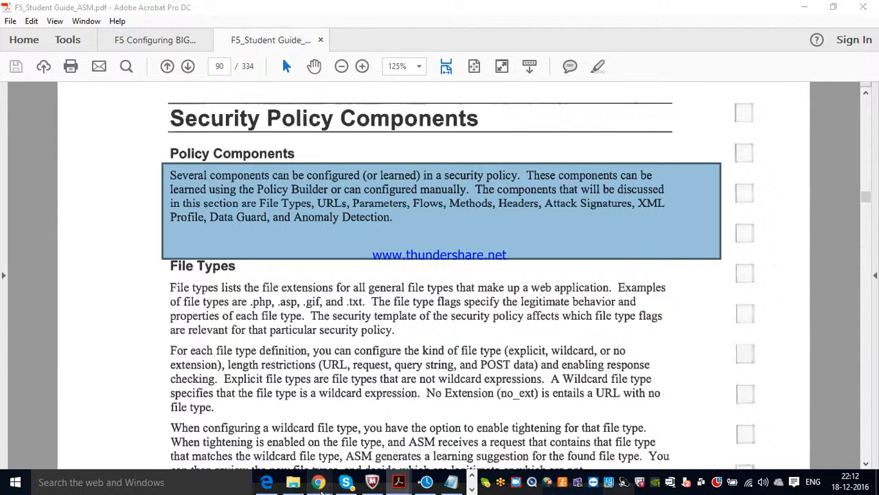
Glance at the Chrome meeting window, minimize it, and bring the BIG-IP lab back.
click(188, 439)
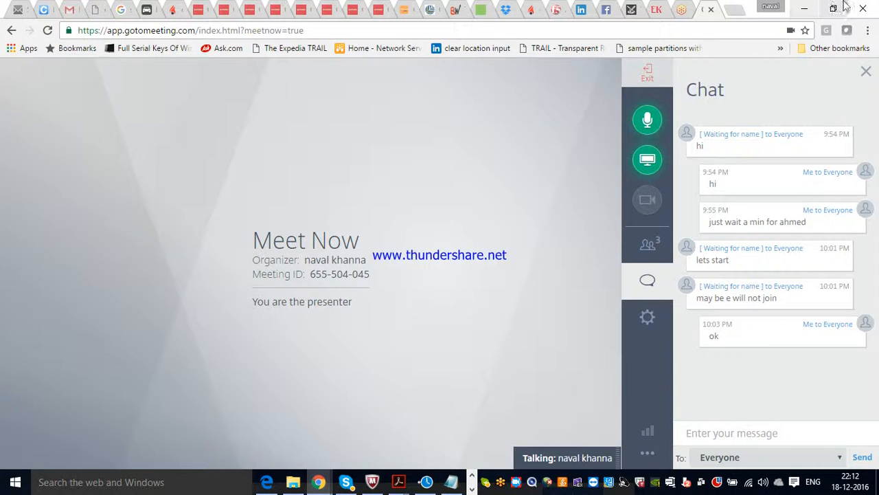
click(804, 9)
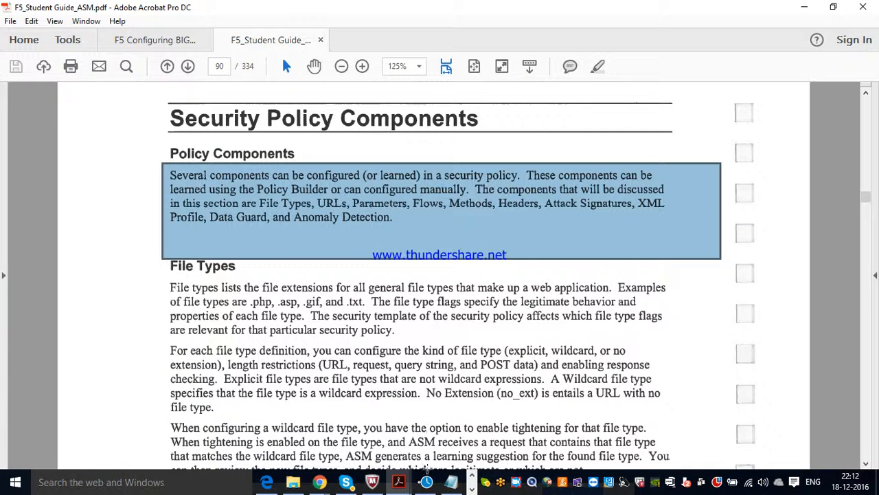
click(471, 489)
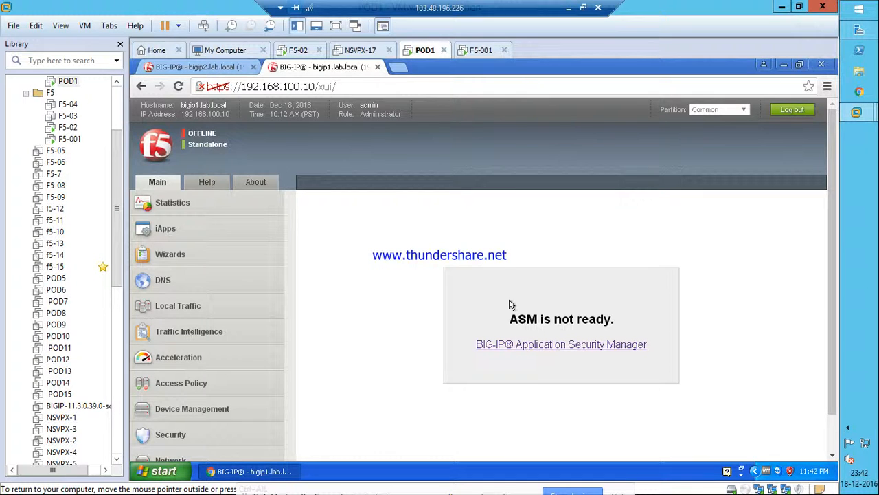
Open Security > Application Security > Policy > Response Pages and retry ASM, which still isn't ready.
click(505, 345)
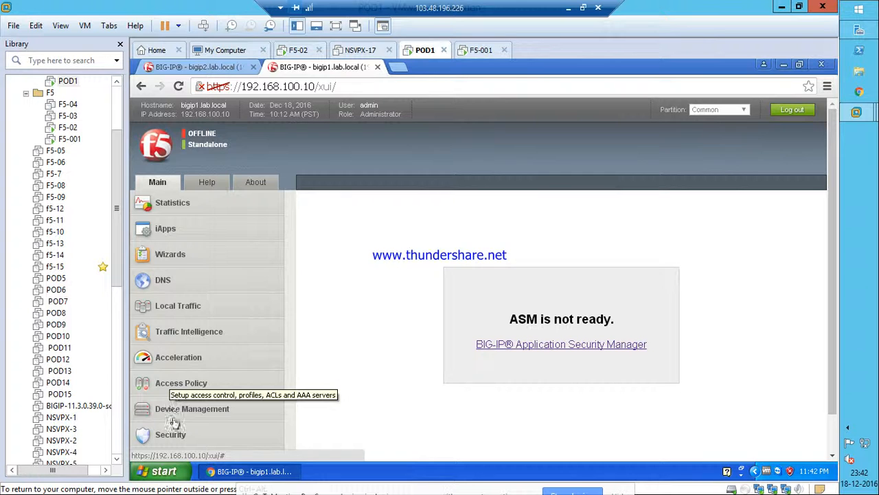
click(171, 440)
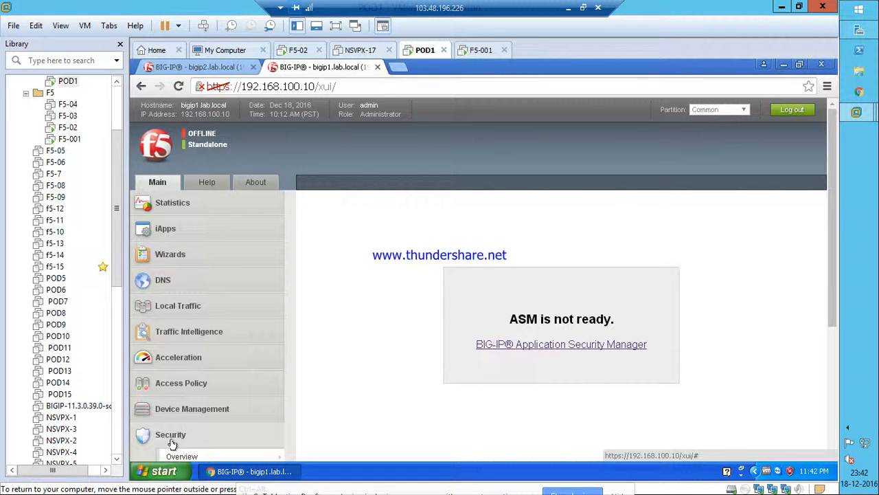
scroll(275, 349, down, 3)
mouse_move(208, 275)
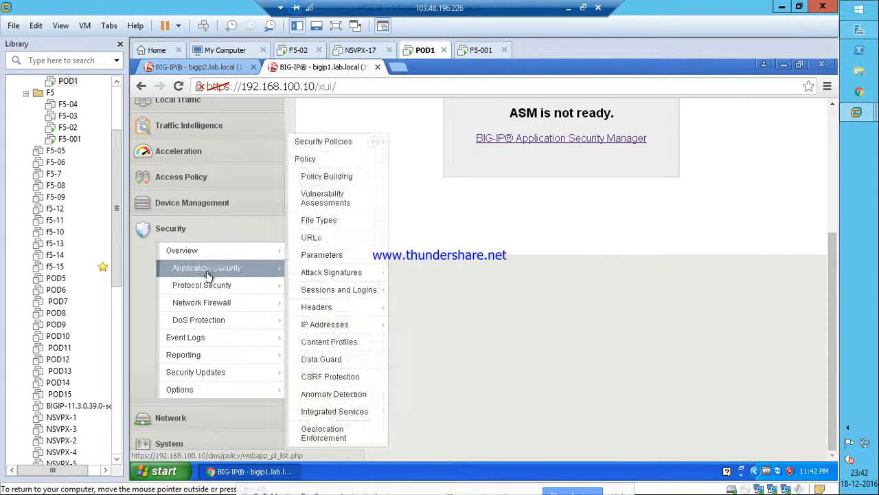
mouse_move(316, 143)
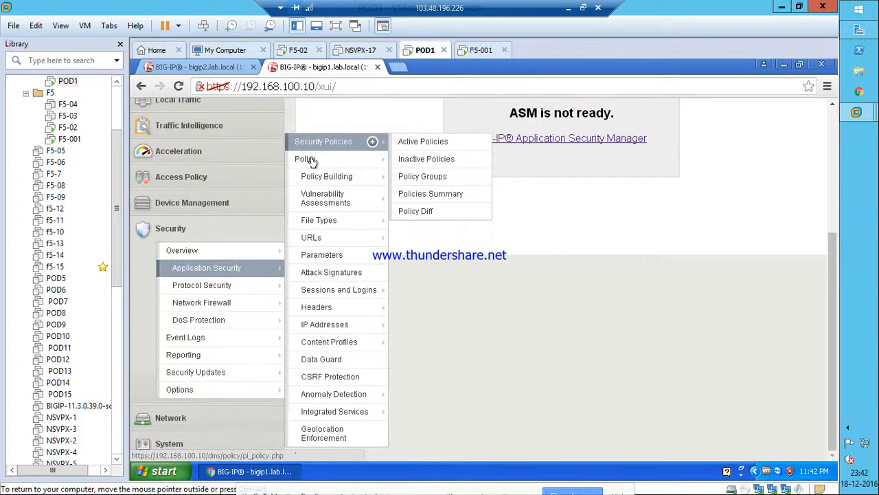
mouse_move(310, 160)
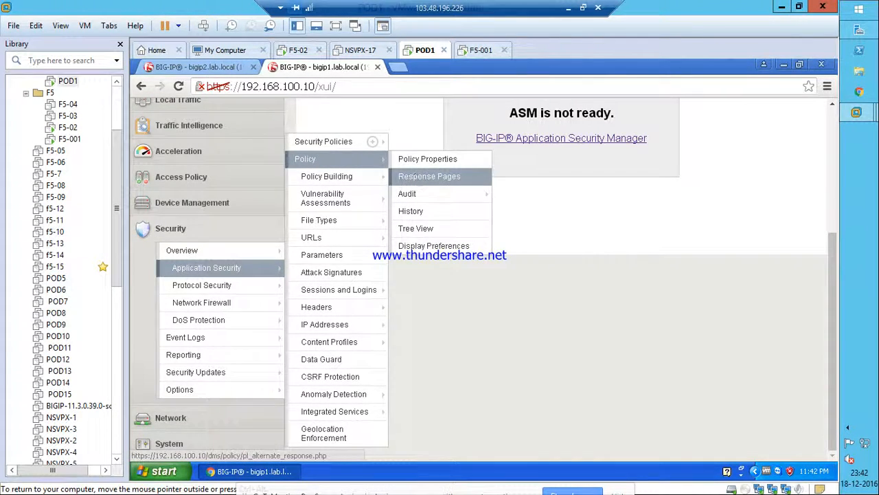
click(417, 179)
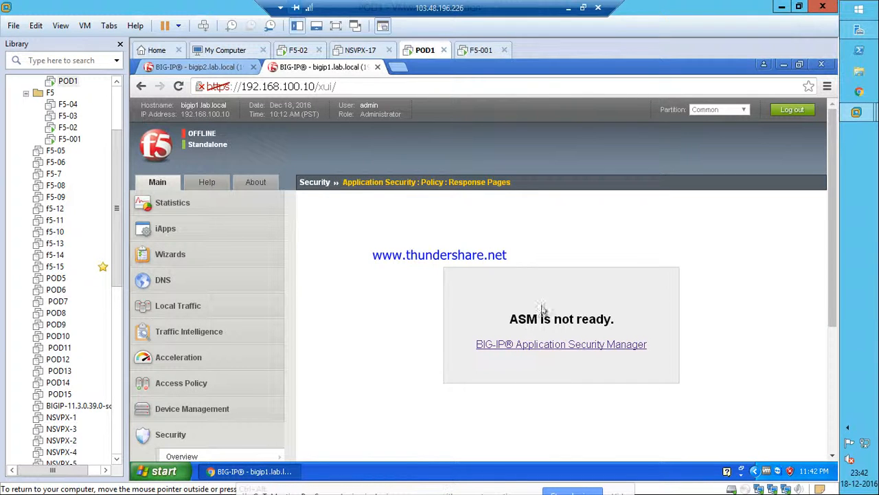
click(510, 346)
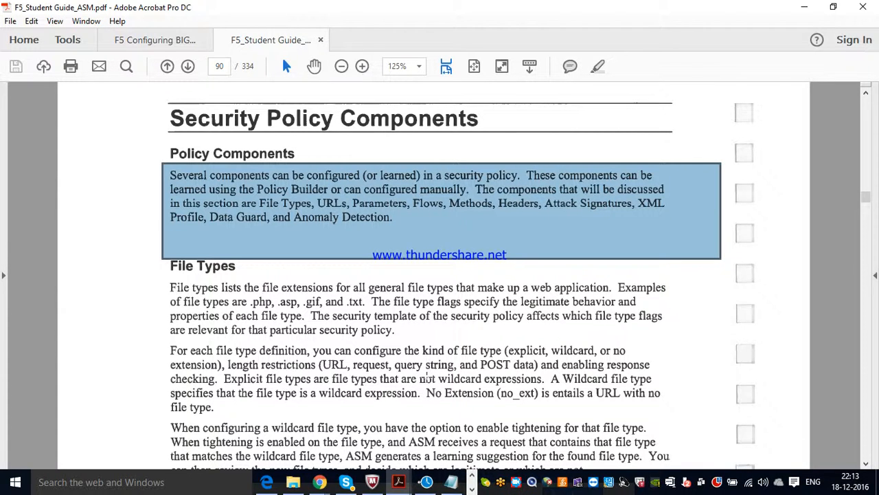
Return from Acrobat to the BIG-IP lab and reload Application Security Manager's active security policies.
click(472, 489)
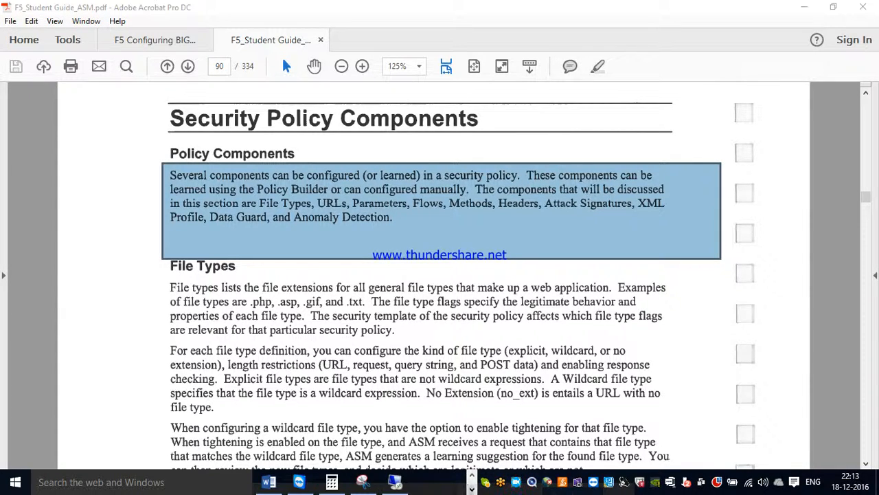
click(383, 488)
click(508, 344)
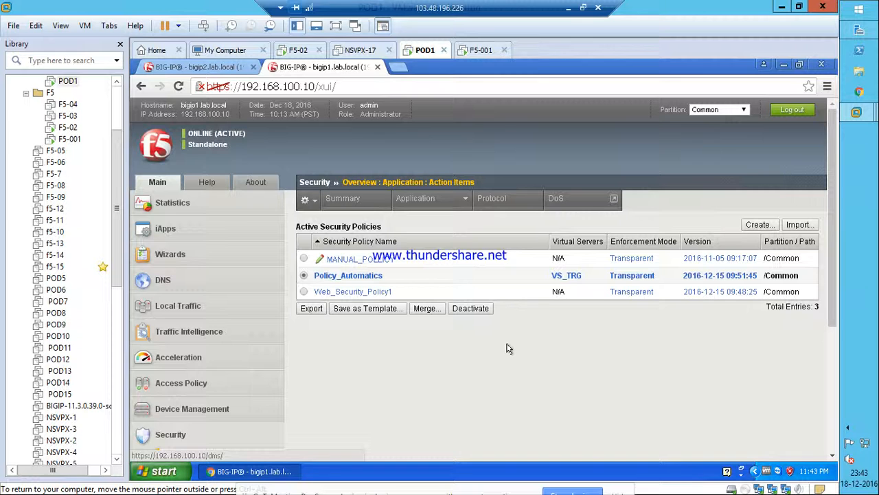
Navigate to Security > Application Security > Policy > Response Pages for Policy_Automatics.
click(233, 430)
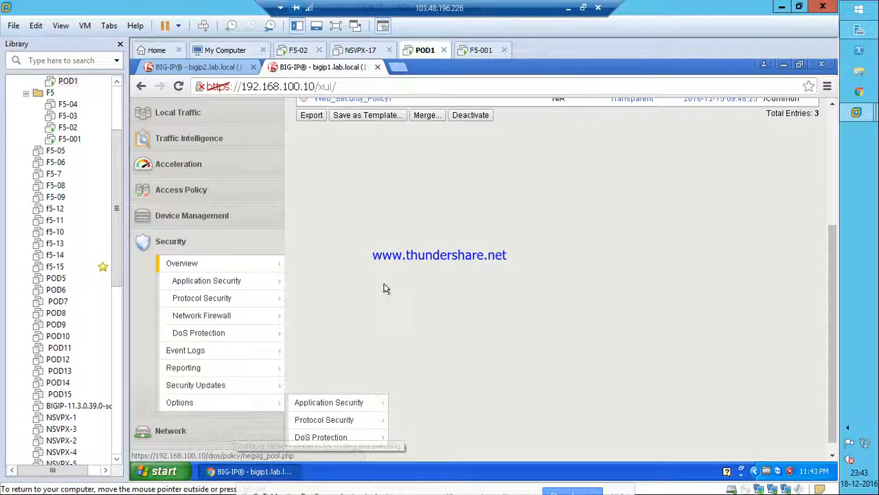
scroll(282, 317, down, 3)
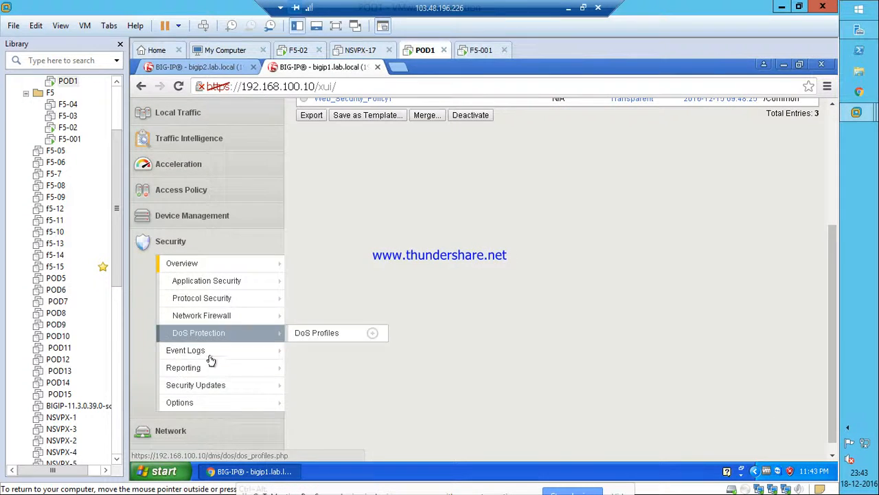
mouse_move(197, 280)
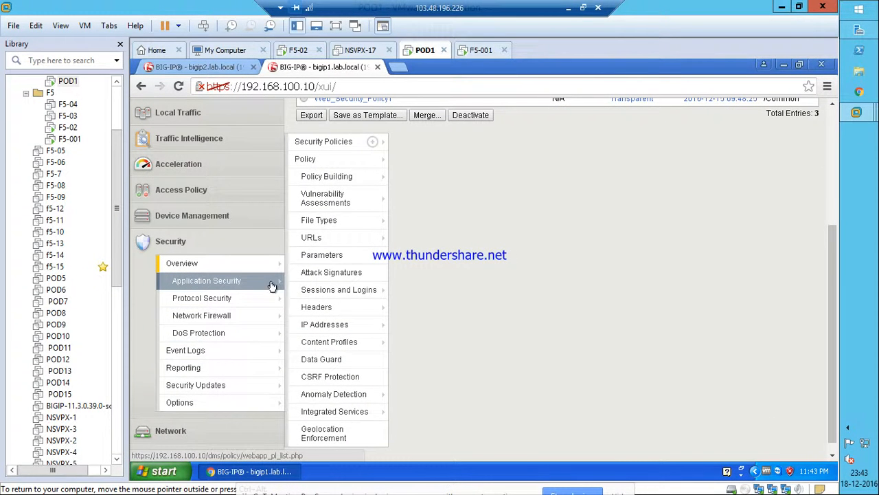
mouse_move(337, 143)
mouse_move(377, 159)
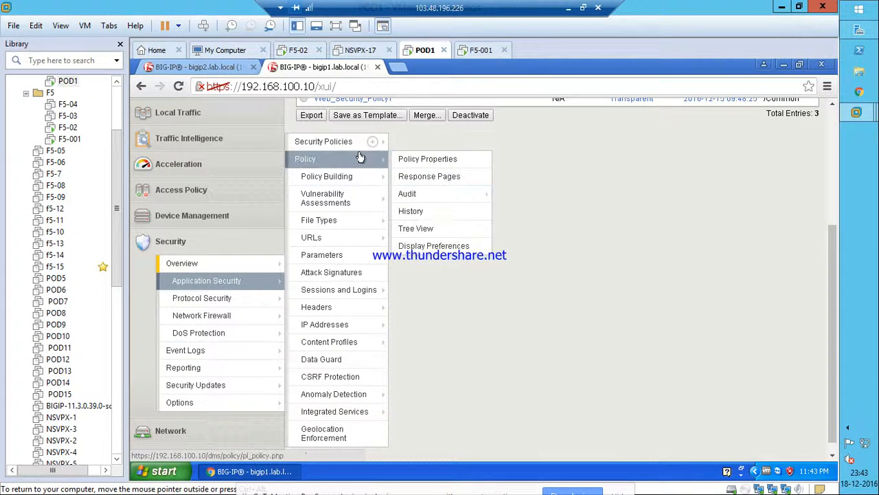
click(414, 180)
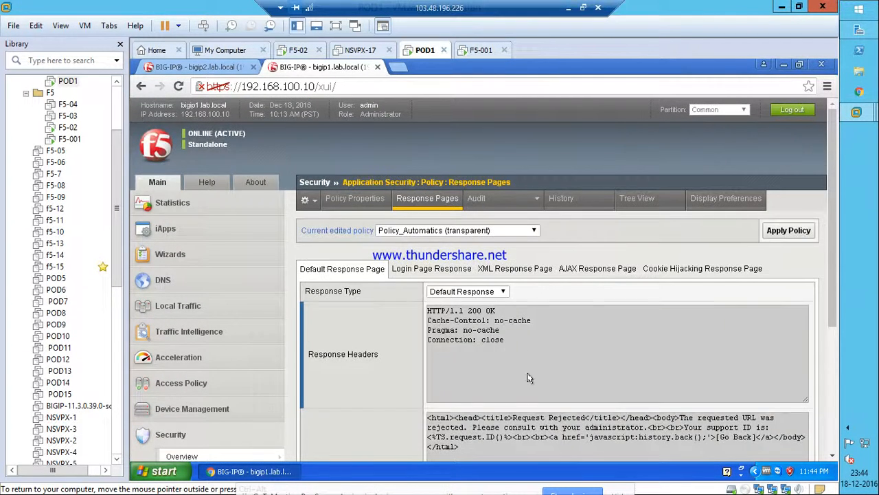
Preview the Default Response Page's blocking response body, then close the preview.
scroll(522, 379, down, 3)
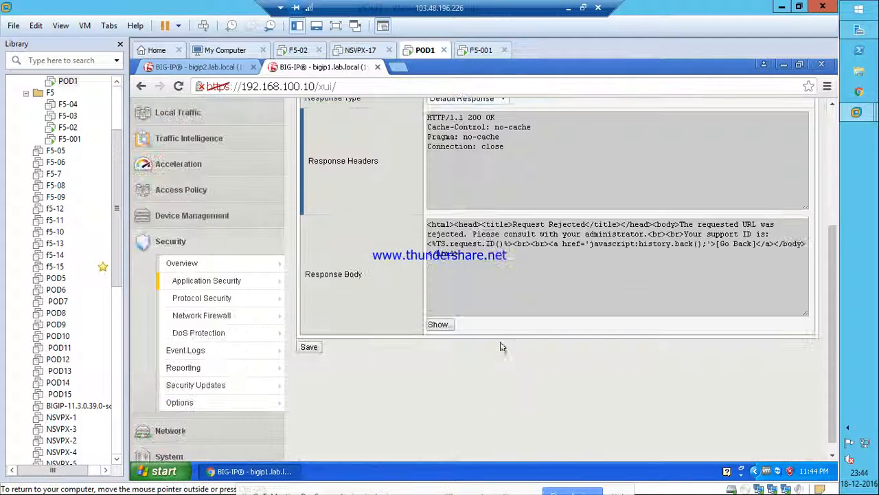
click(440, 329)
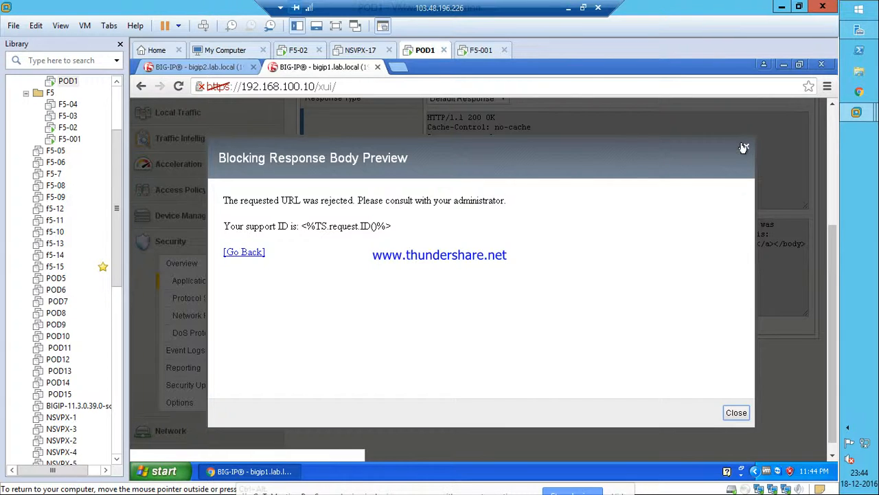
click(744, 147)
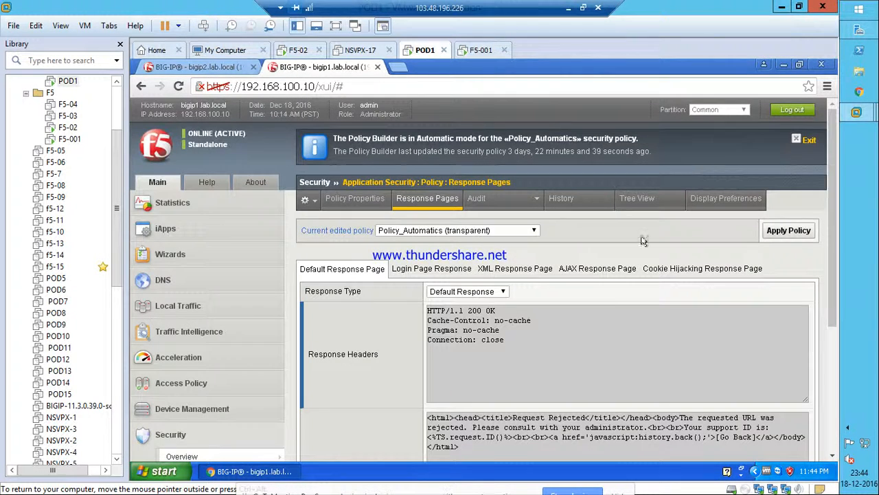
Inspect the Response Body HTML, selecting all of it and then clearing the selection.
scroll(582, 375, down, 1)
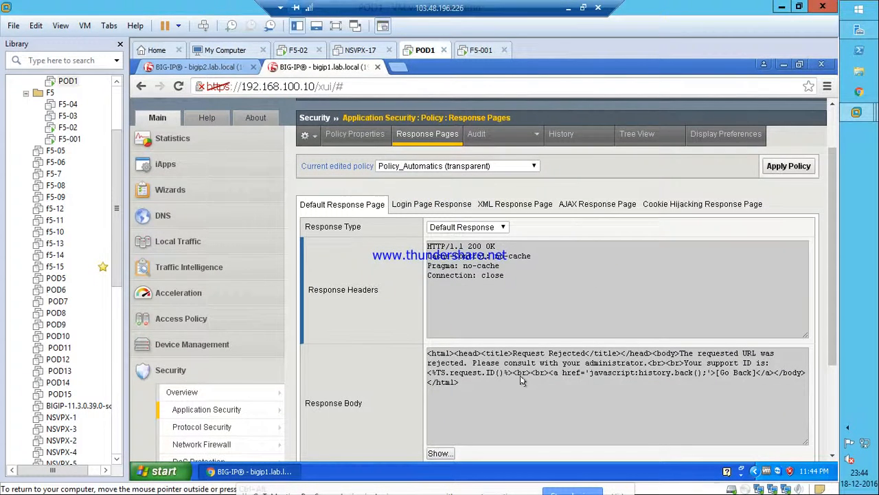
click(474, 362)
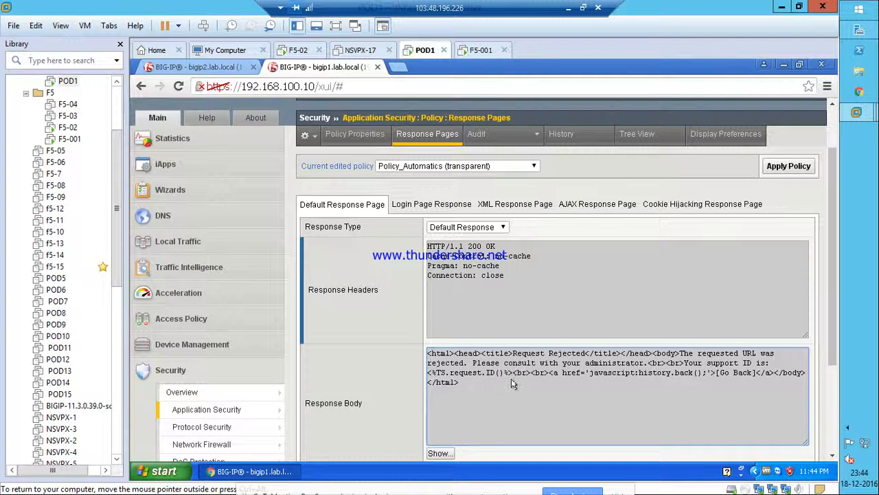
scroll(512, 382, down, 2)
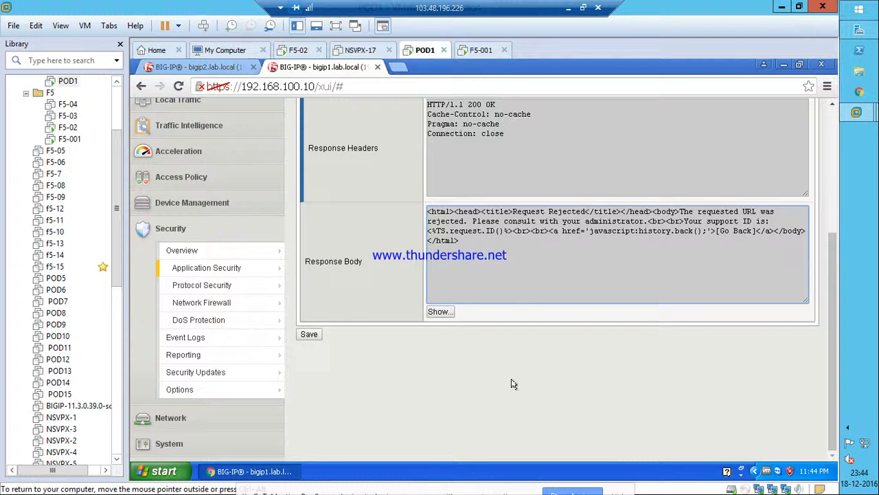
scroll(551, 286, up, 2)
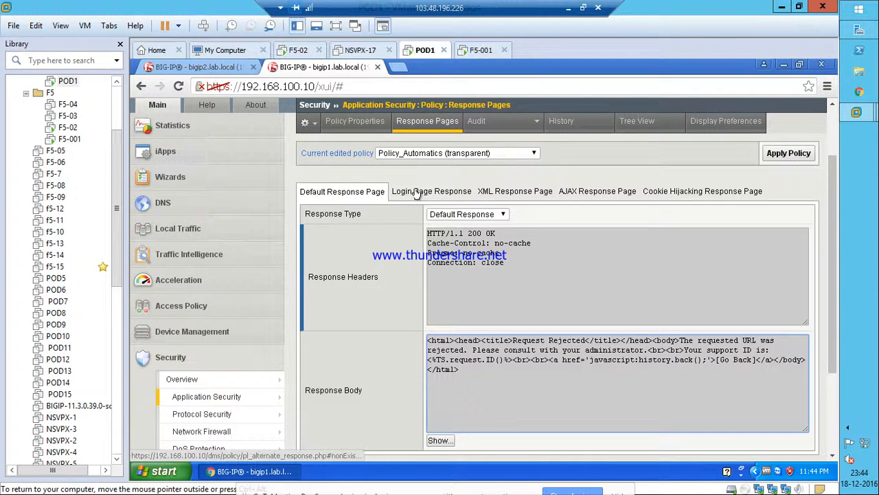
drag(463, 375, 424, 336)
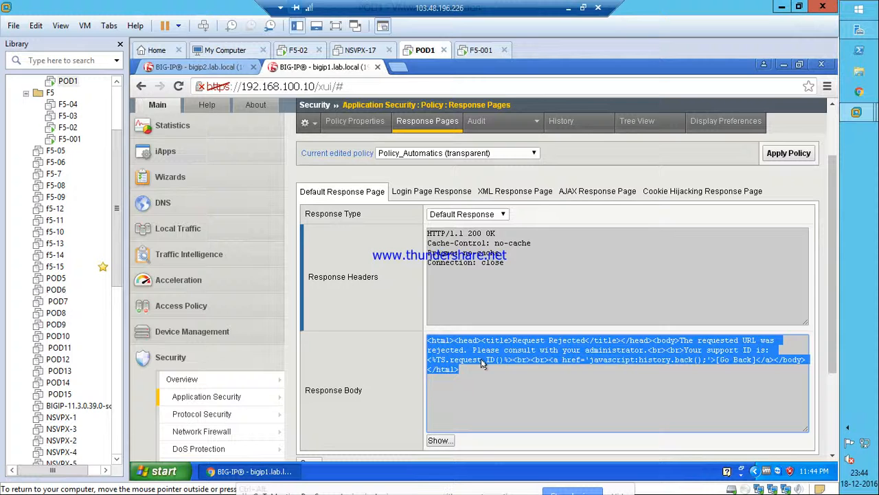
scroll(467, 314, up, 2)
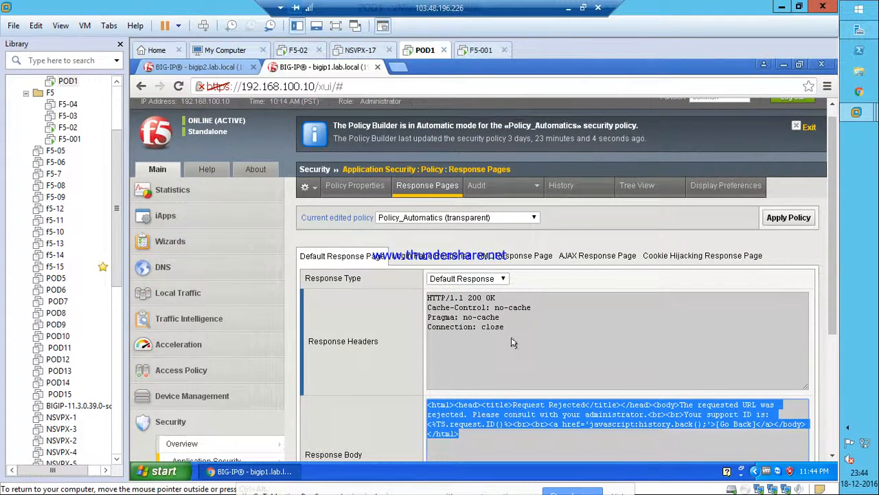
scroll(511, 342, down, 5)
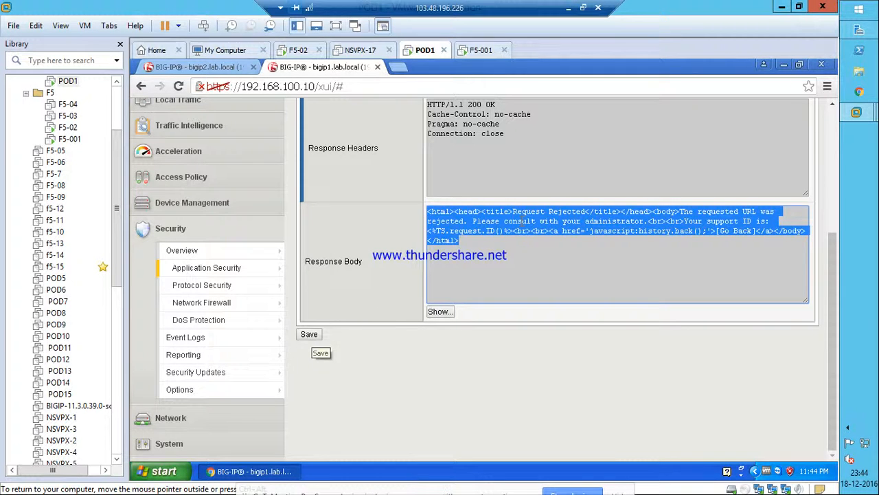
click(608, 221)
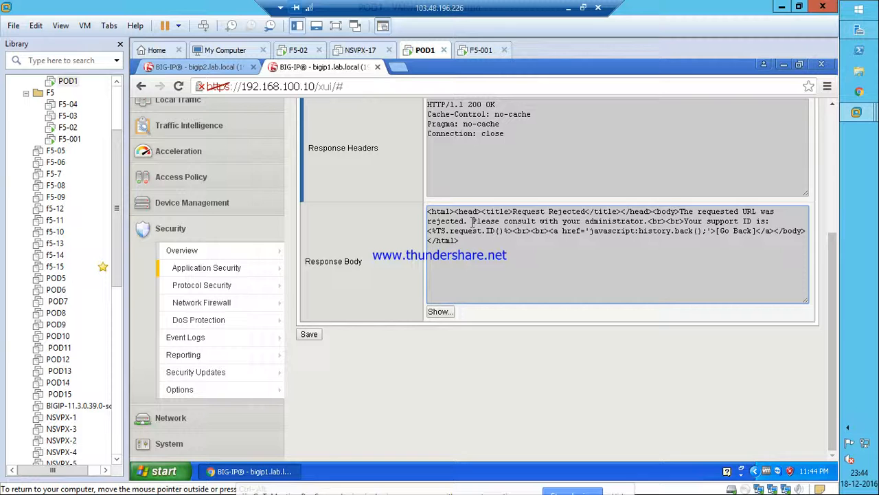
scroll(247, 273, up, 2)
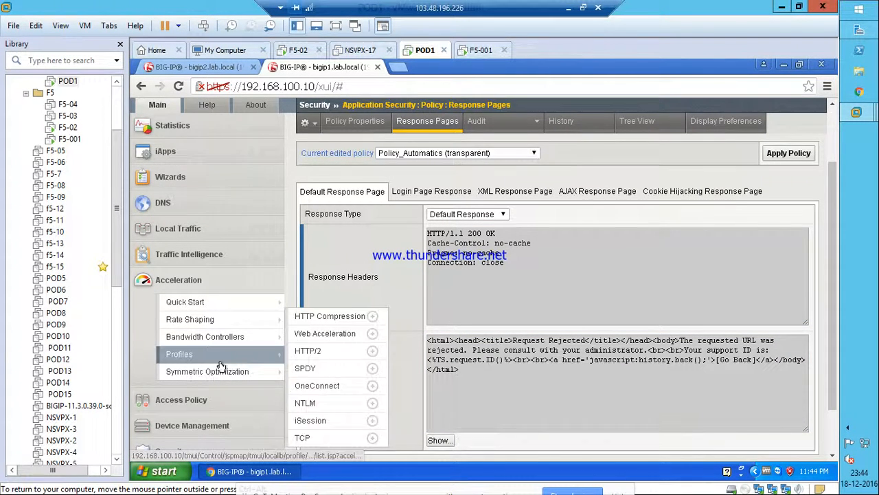
Change the Default Response Page's Response Type to Custom Response.
scroll(221, 357, down, 1)
mouse_move(182, 393)
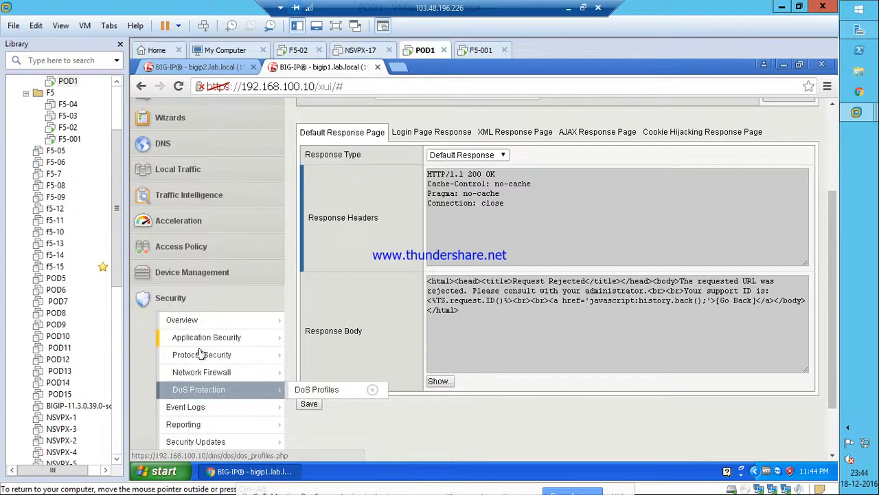
mouse_move(201, 344)
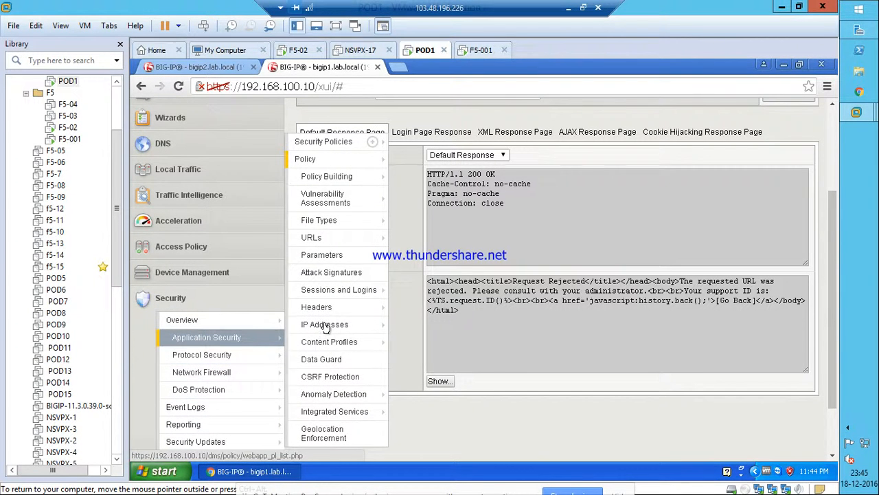
mouse_move(344, 159)
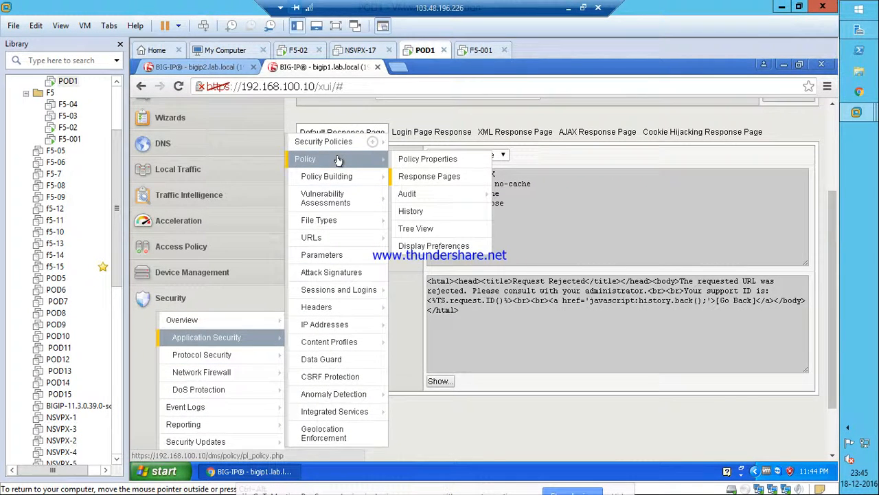
right_click(438, 178)
click(568, 154)
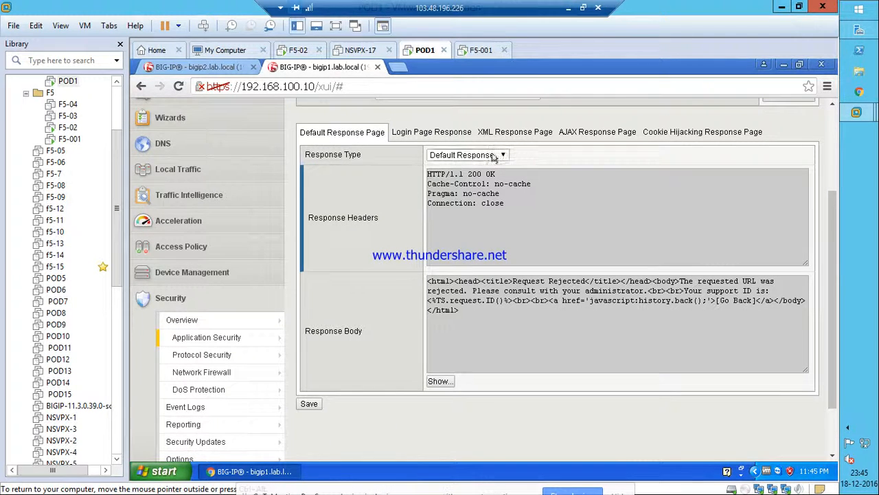
click(494, 156)
click(470, 178)
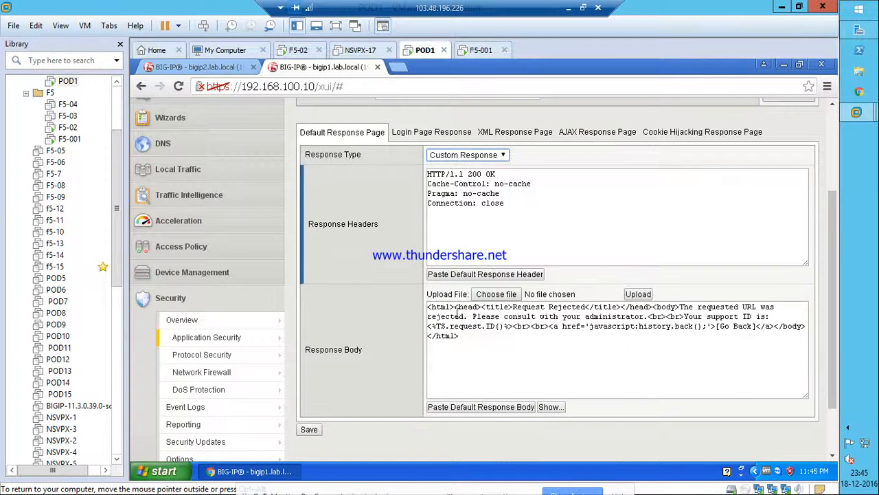
Add 'Please email to' plus the support e-mail address after 'administrator.' in the Response Body.
click(649, 316)
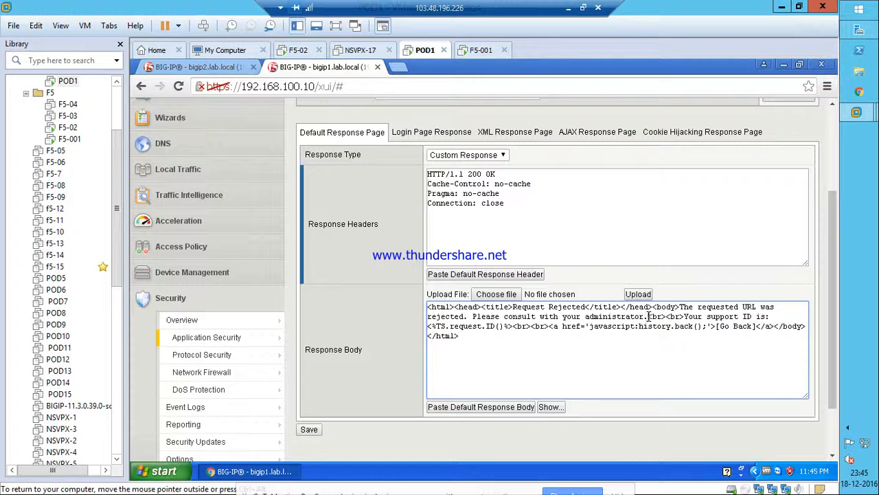
text(Plese)
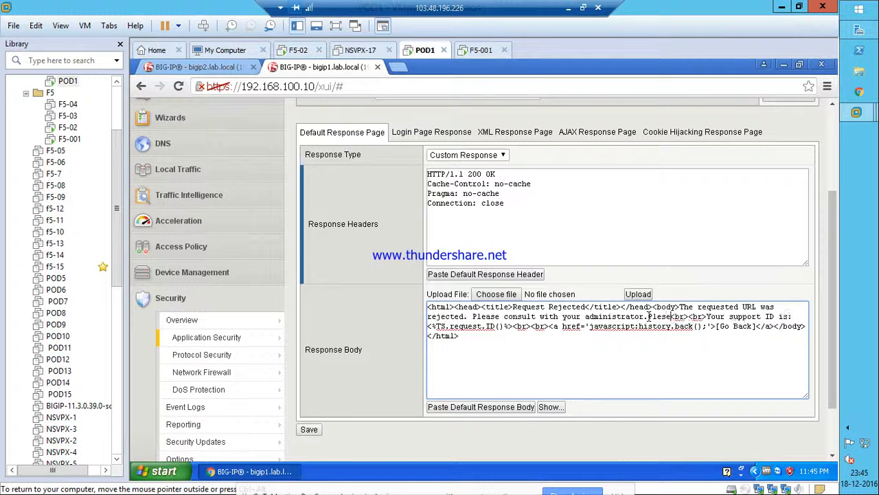
key(BackSpace)
text(ase)
key(BackSpace)
key(BackSpace)
key(BackSpace)
key(BackSpace)
key(BackSpace)
text(l)
key(BackSpace)
text(lease email )
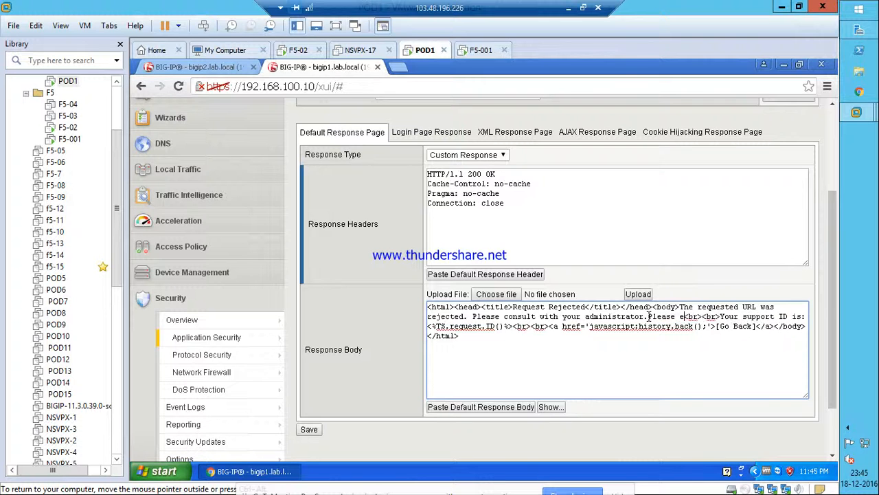
text( t )
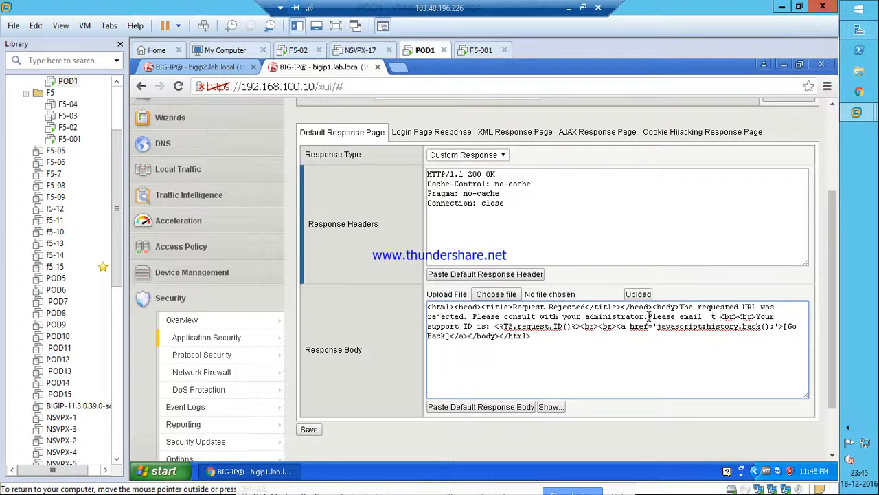
text(o support@)
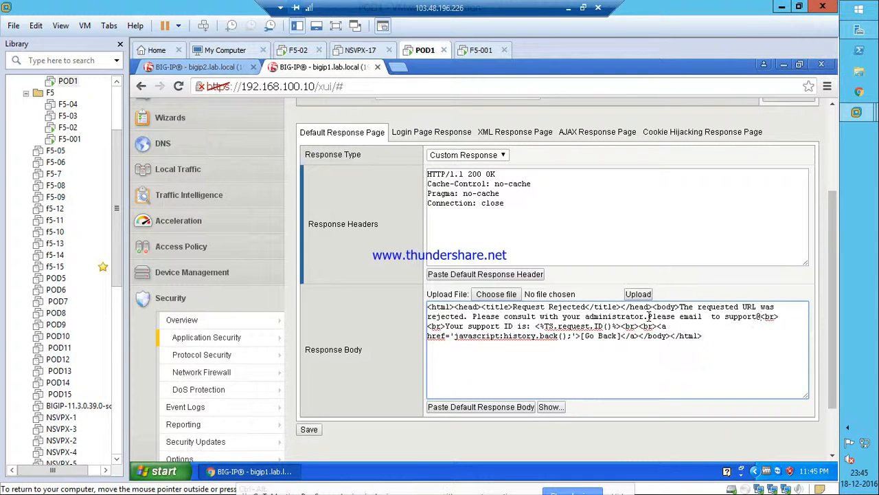
text(xyz.com)
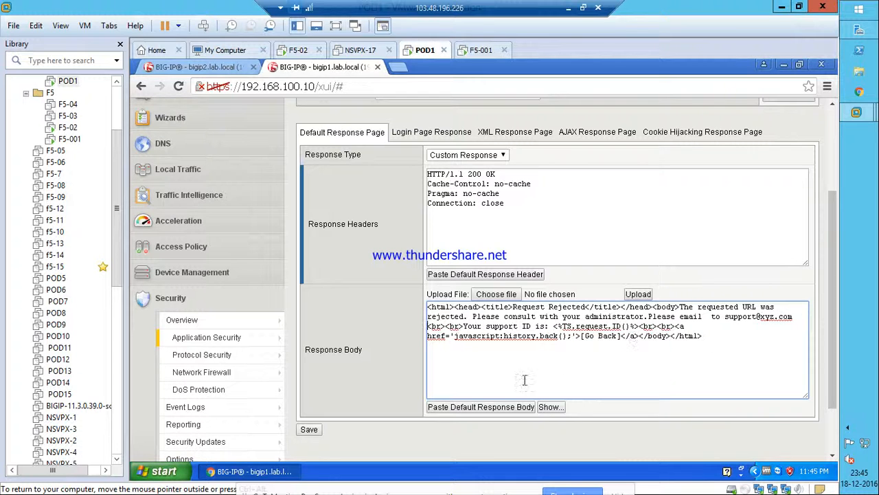
Preview the custom blocking page and check the added support sentence.
click(550, 406)
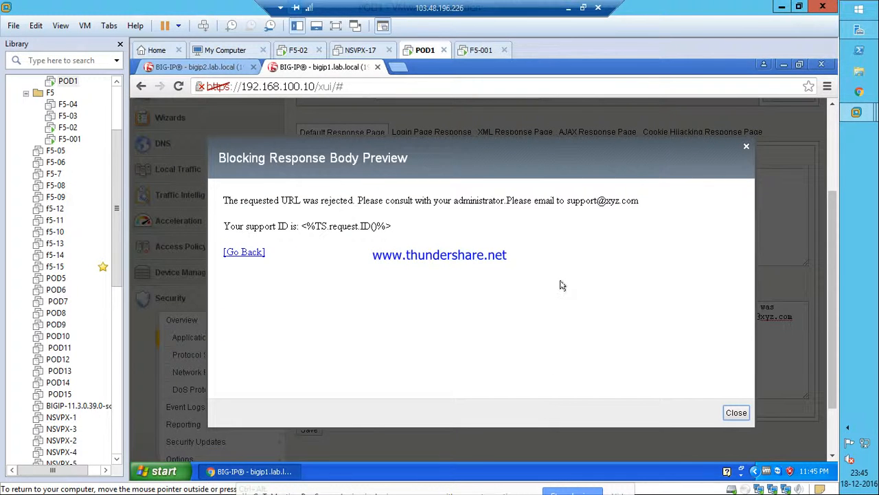
drag(506, 199, 639, 202)
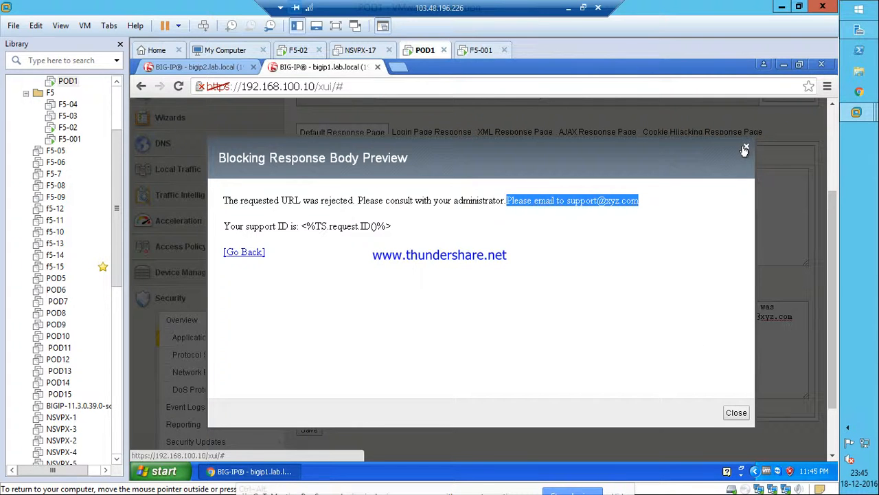
click(745, 150)
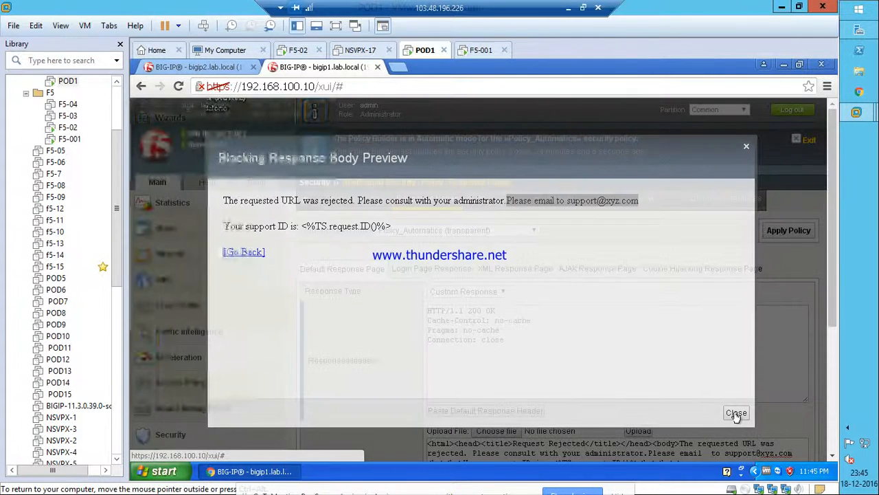
click(736, 413)
Paste the default response body back, confirm the replacement, and save the response page.
scroll(608, 393, down, 3)
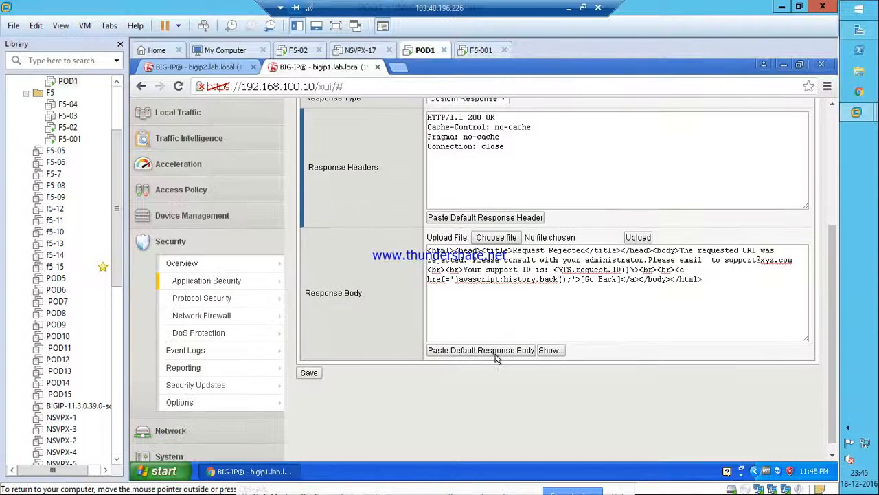
click(466, 351)
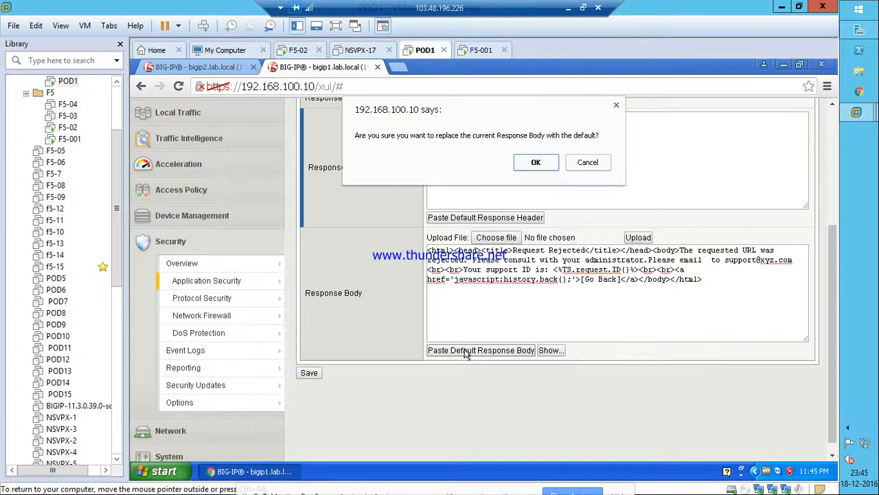
click(540, 162)
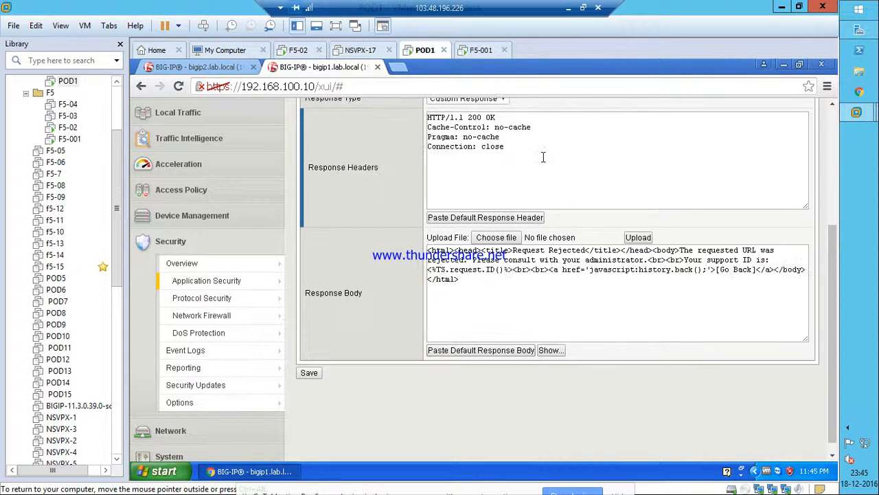
click(308, 373)
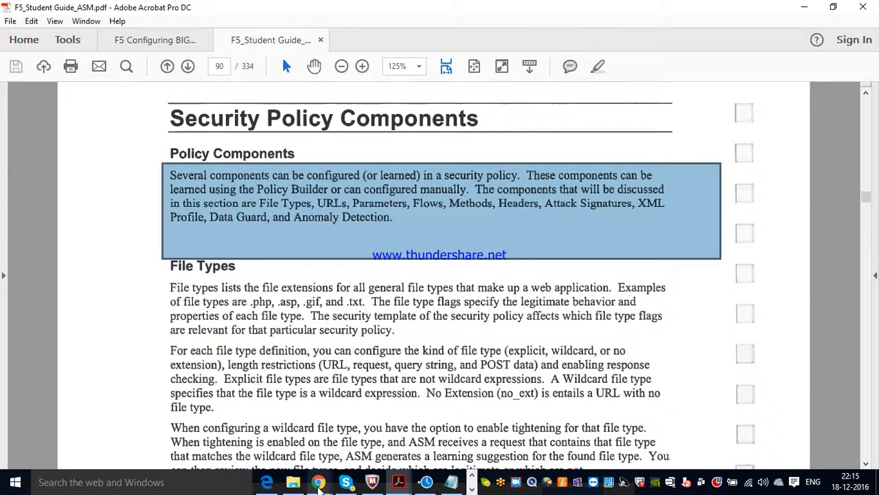
Check the GoToMeeting window, scroll the ASM guide, then return to the BIG-IP response pages.
mouse_move(318, 482)
click(212, 433)
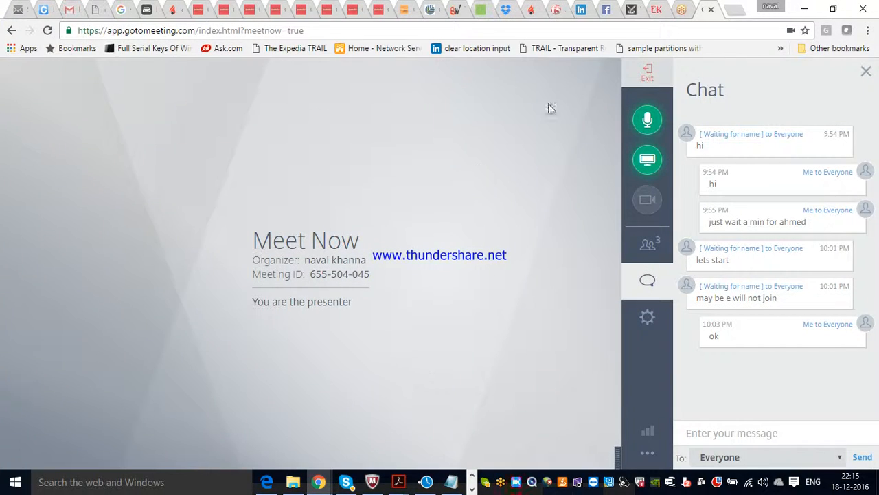
click(804, 8)
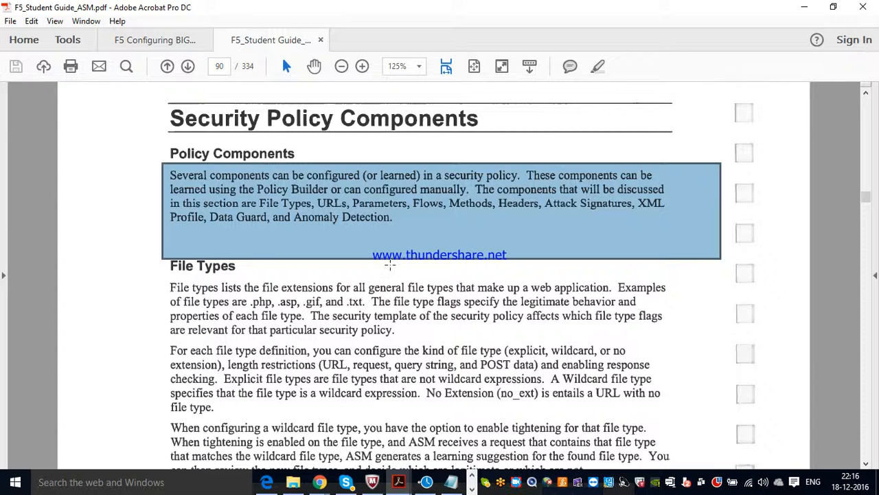
click(866, 464)
click(866, 464)
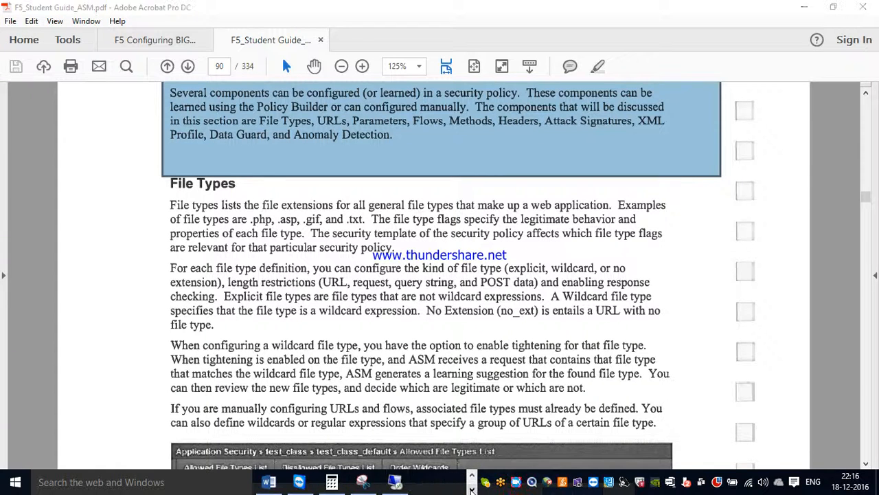
click(397, 481)
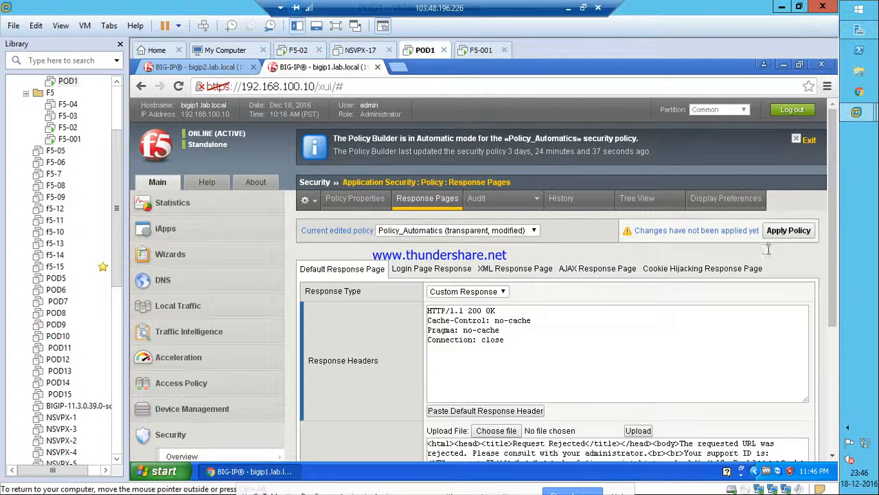
Apply Policy_Automatics, then go to Policy Building > Learning and Blocking Settings.
click(791, 231)
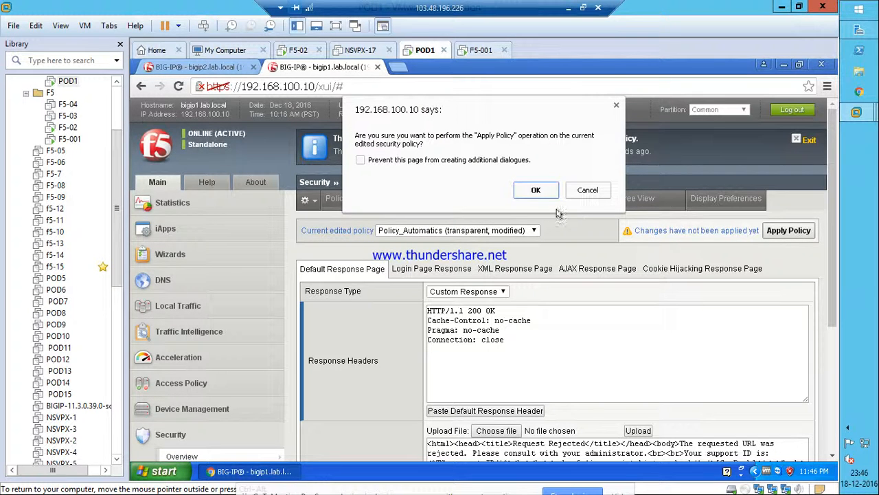
click(533, 192)
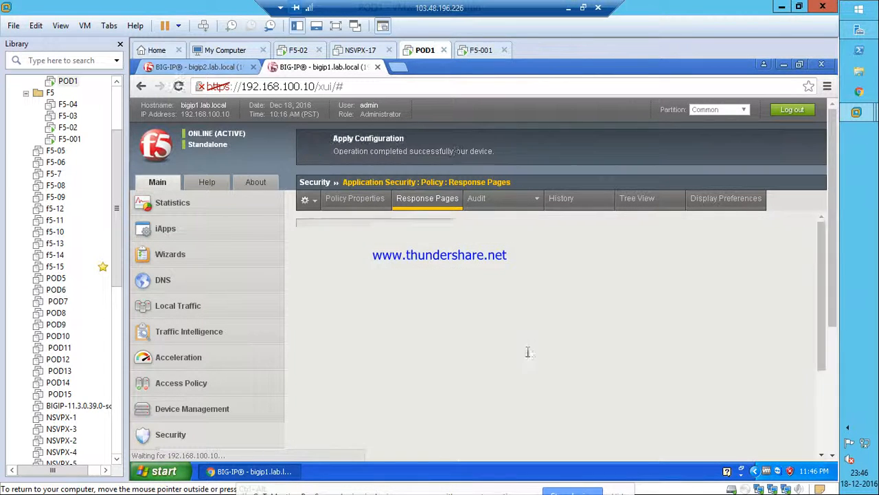
scroll(337, 345, down, 3)
mouse_move(234, 268)
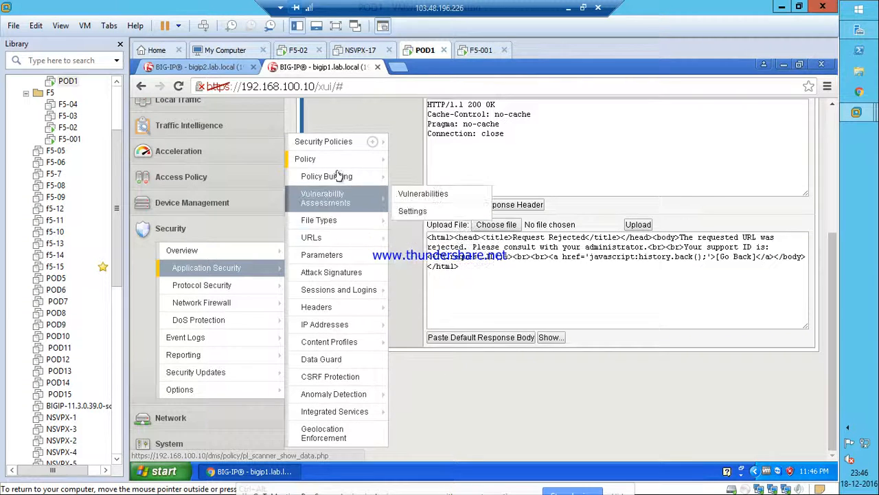
mouse_move(334, 159)
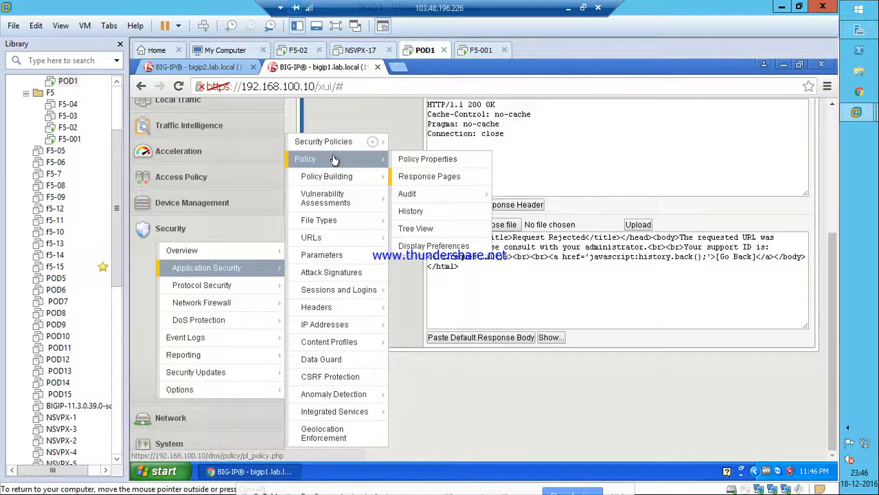
mouse_move(333, 180)
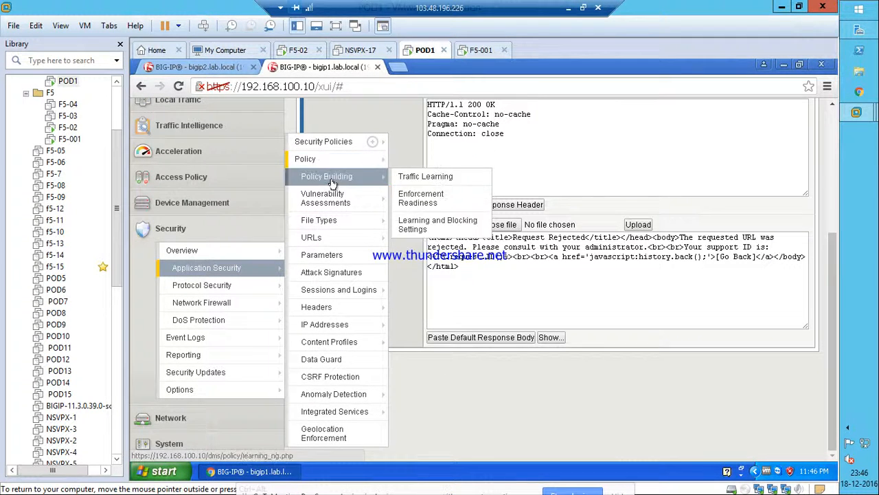
click(416, 226)
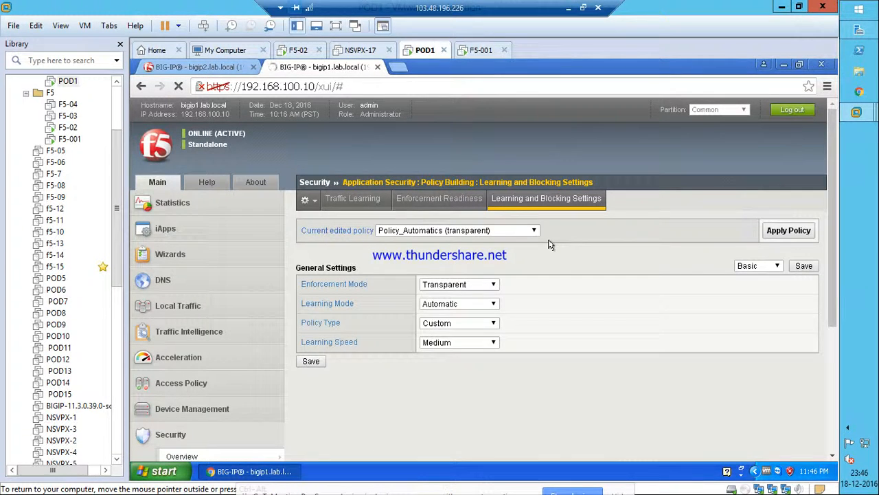
In Advanced view, enable Header name with no header value under HTTP protocol compliance failed.
click(754, 268)
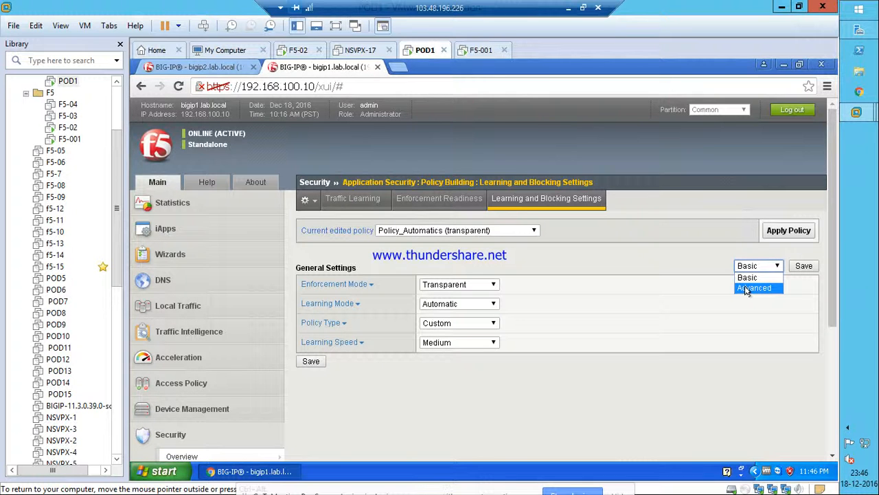
click(754, 288)
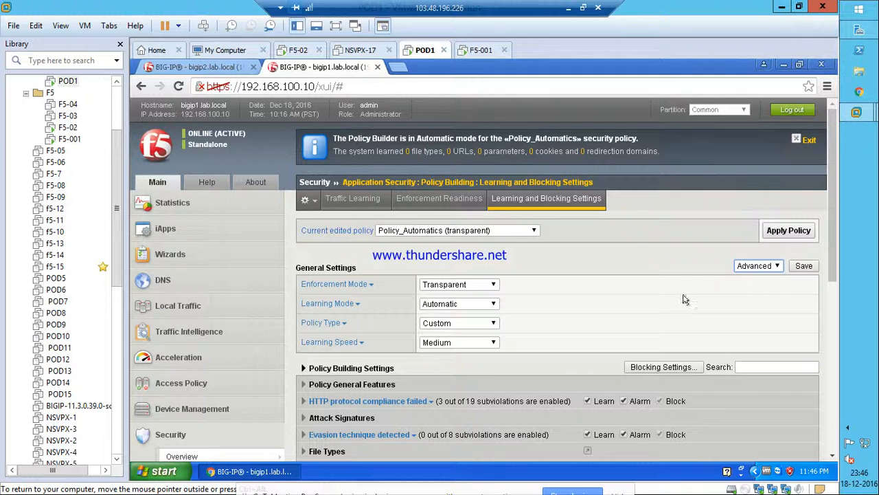
scroll(685, 298, down, 2)
click(385, 272)
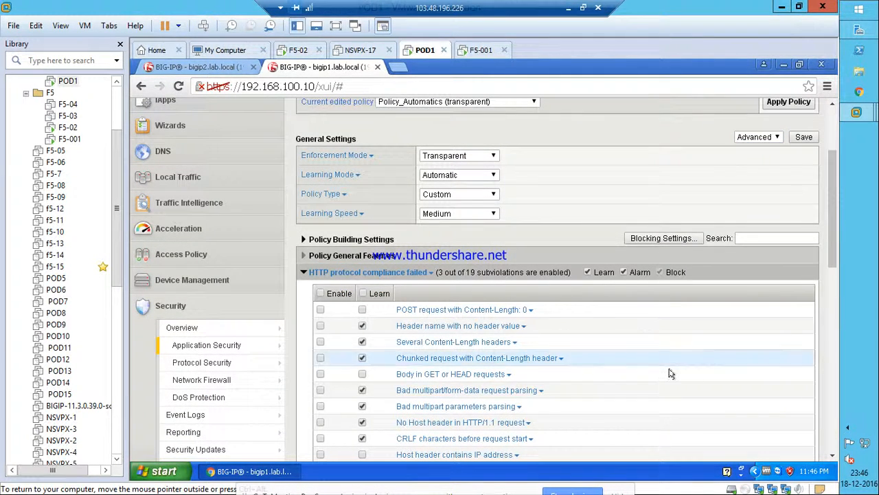
scroll(671, 373, down, 2)
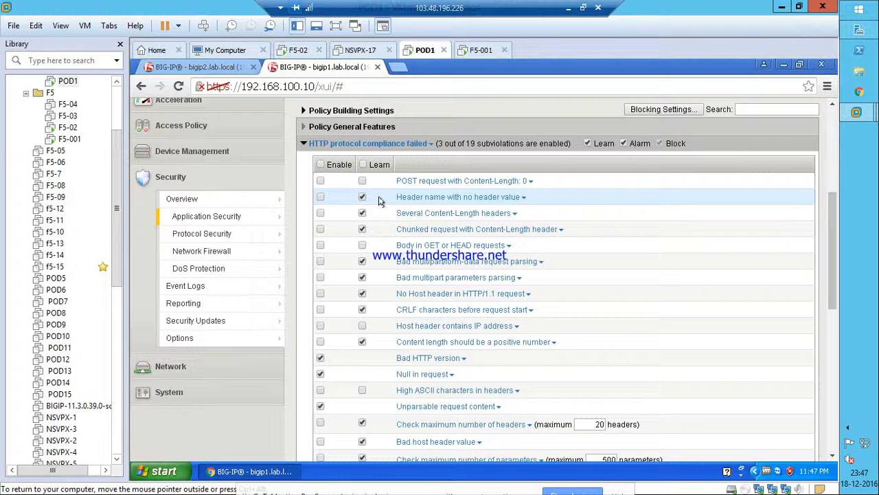
click(321, 198)
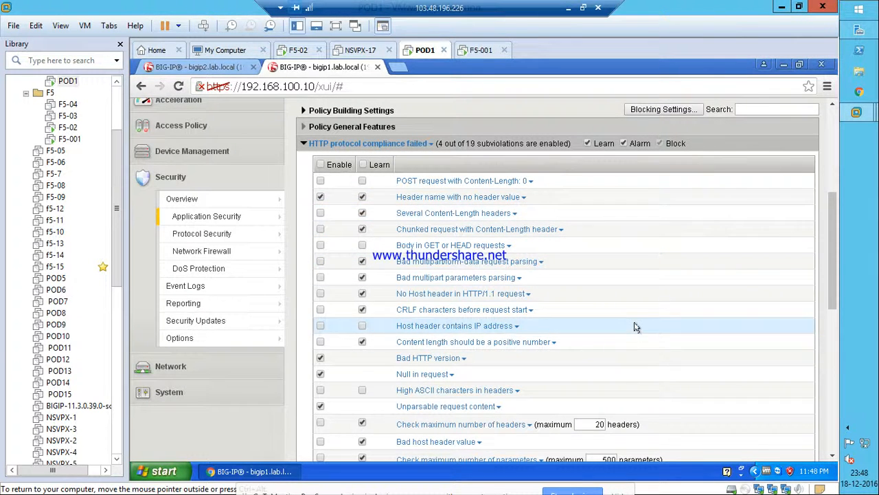
scroll(634, 328, down, 2)
scroll(636, 328, up, 2)
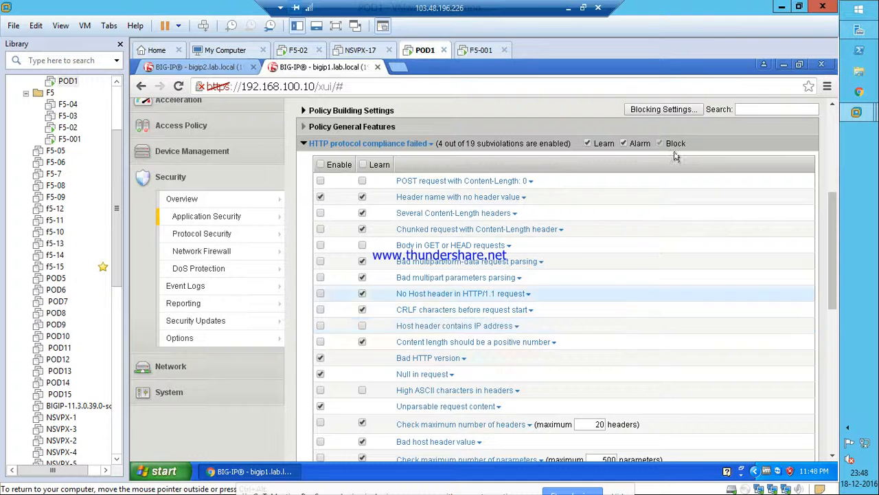
scroll(674, 157, up, 4)
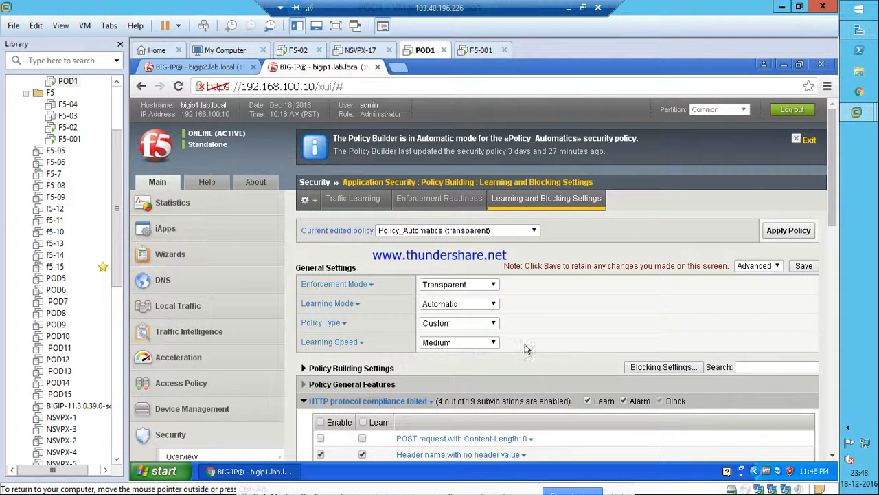
Set Enforcement Mode to Blocking, save the settings, and apply Policy_Automatics.
click(470, 285)
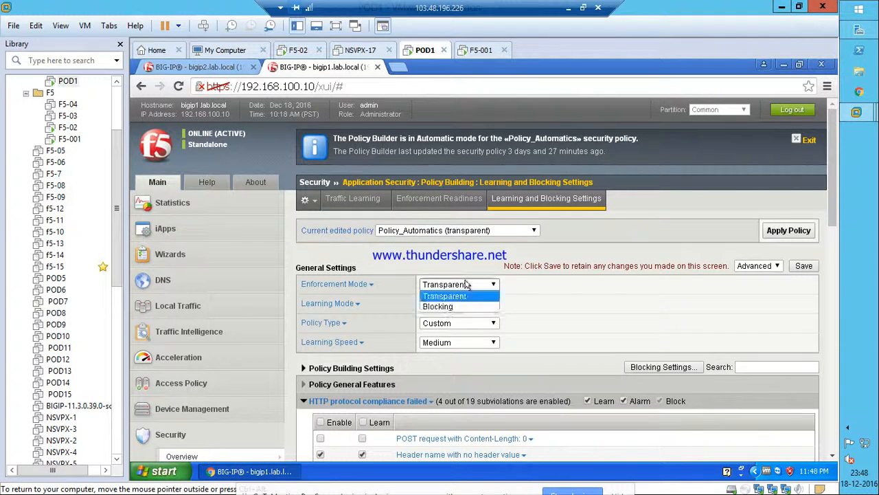
click(450, 306)
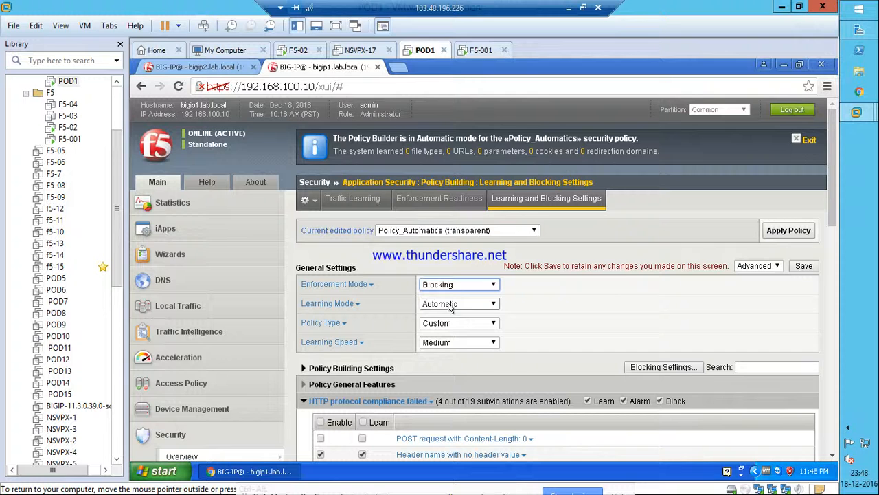
click(803, 266)
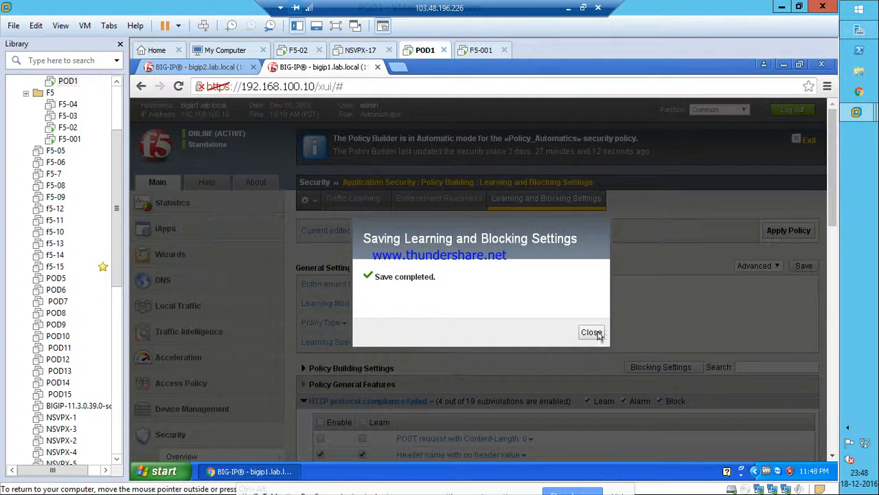
click(591, 333)
click(790, 230)
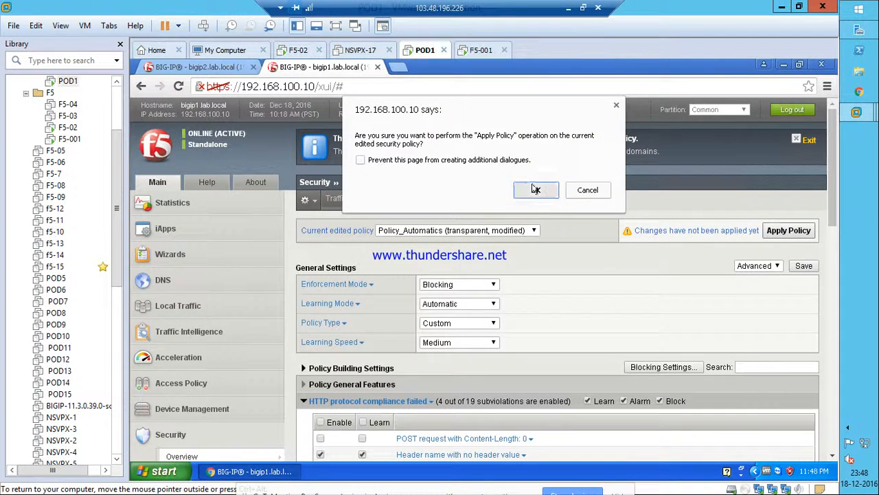
click(536, 190)
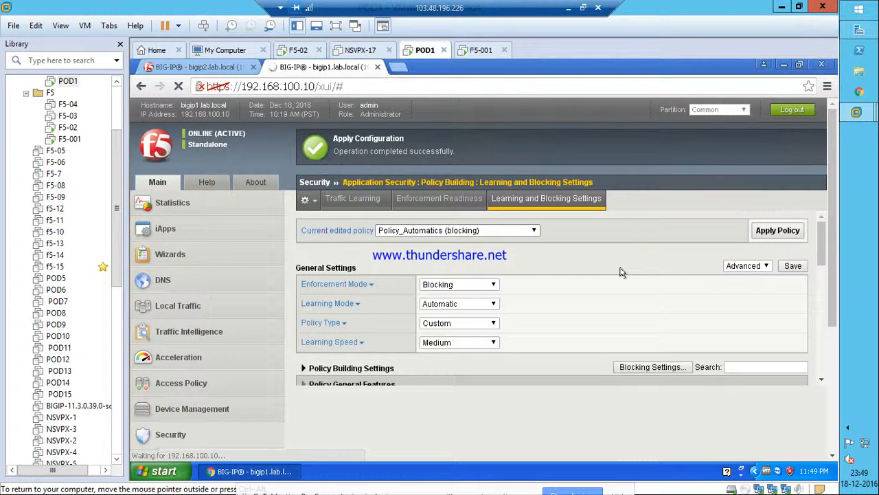
Untick Header name with no header value and Several Content-Length headers under HTTP protocol compliance failed.
scroll(261, 274, down, 4)
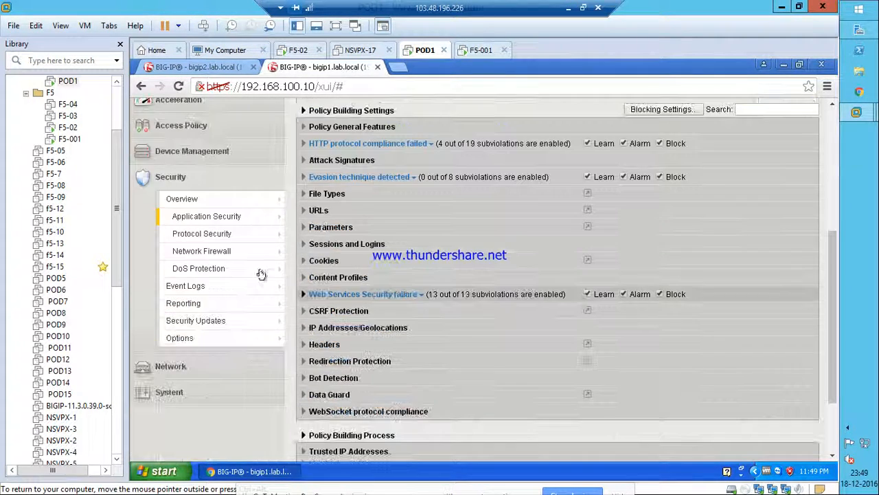
click(303, 143)
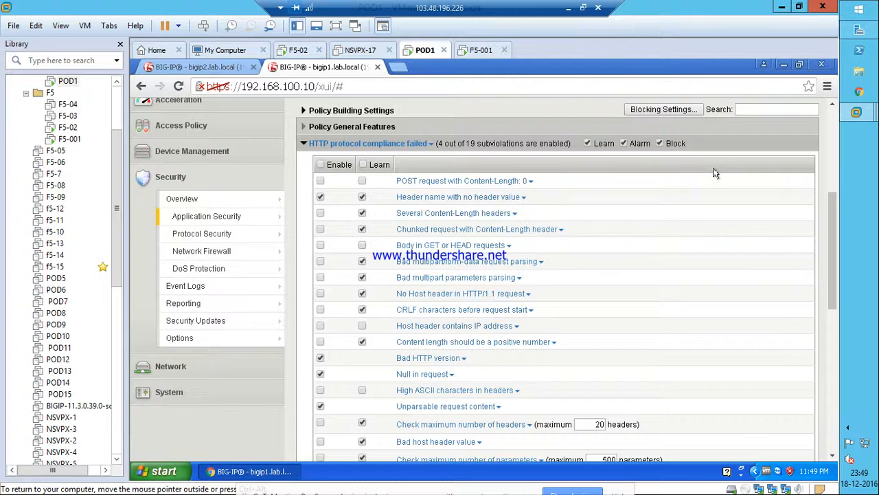
click(320, 213)
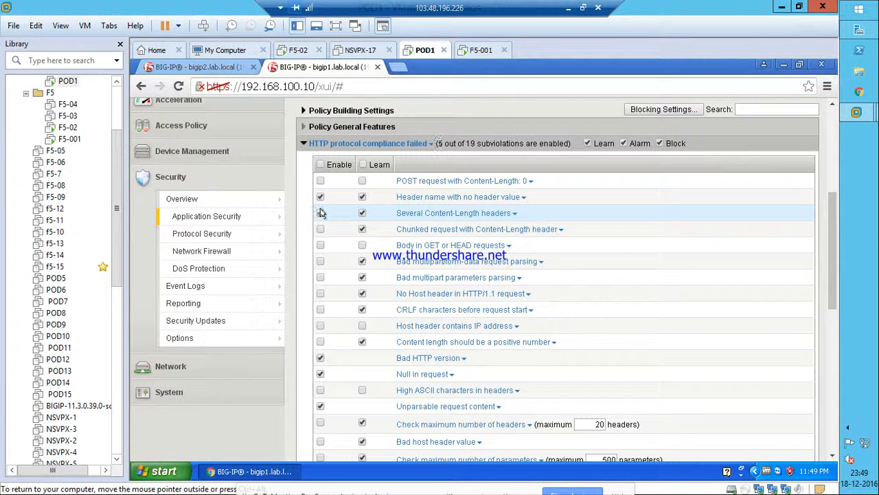
click(321, 197)
click(320, 212)
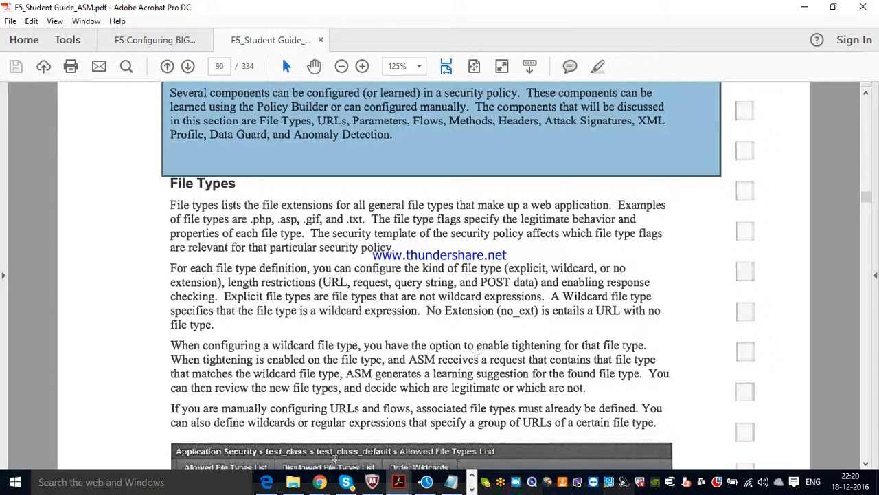
Minimize the GoToMeeting window and select the first paragraph under File Types in the guide.
mouse_move(321, 486)
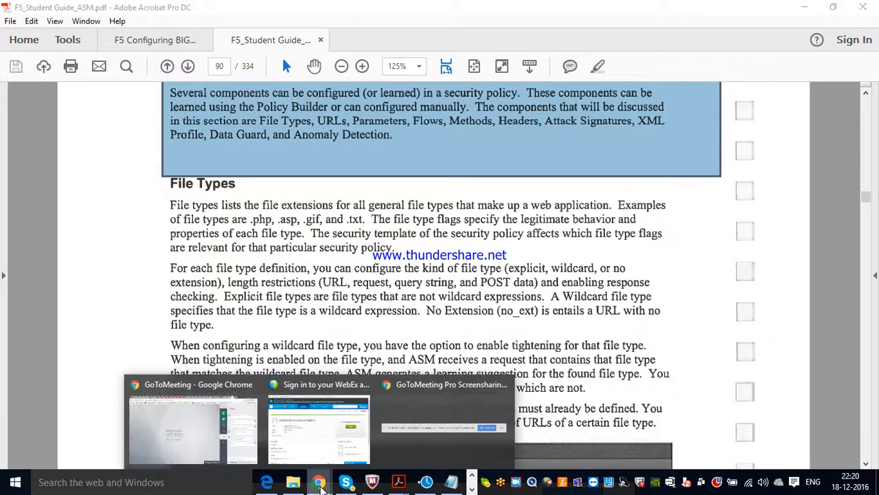
click(196, 430)
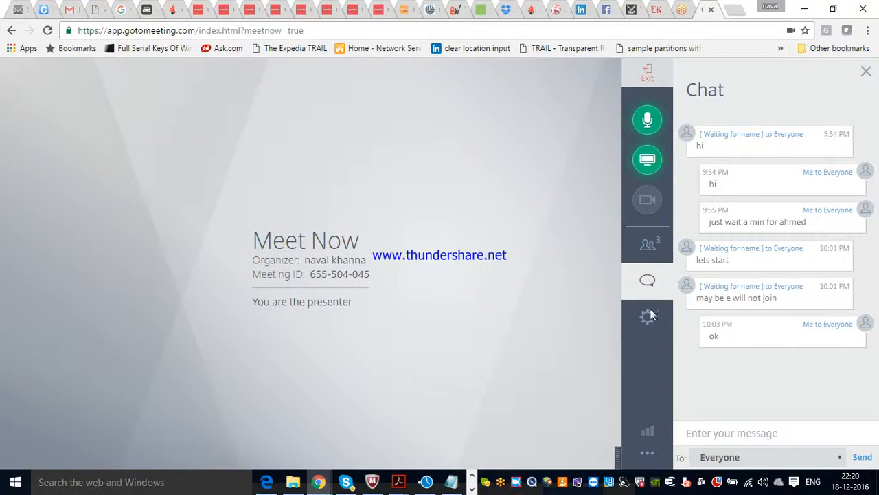
click(805, 9)
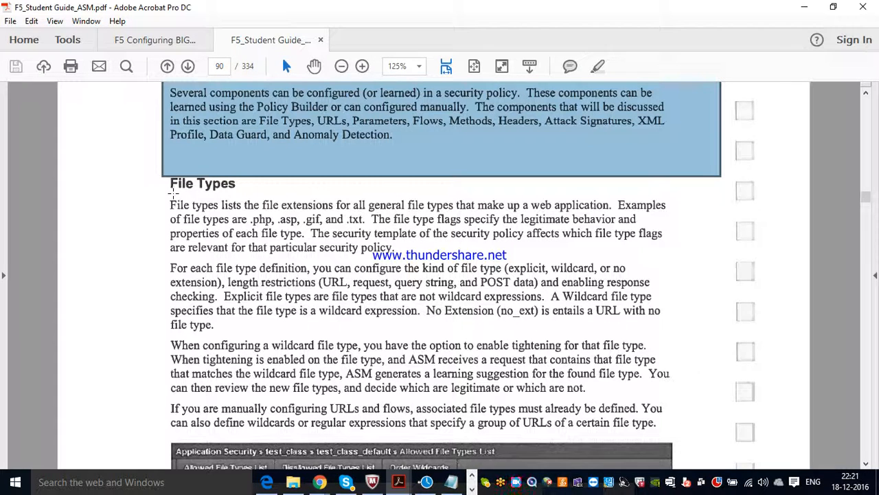
drag(172, 201, 655, 258)
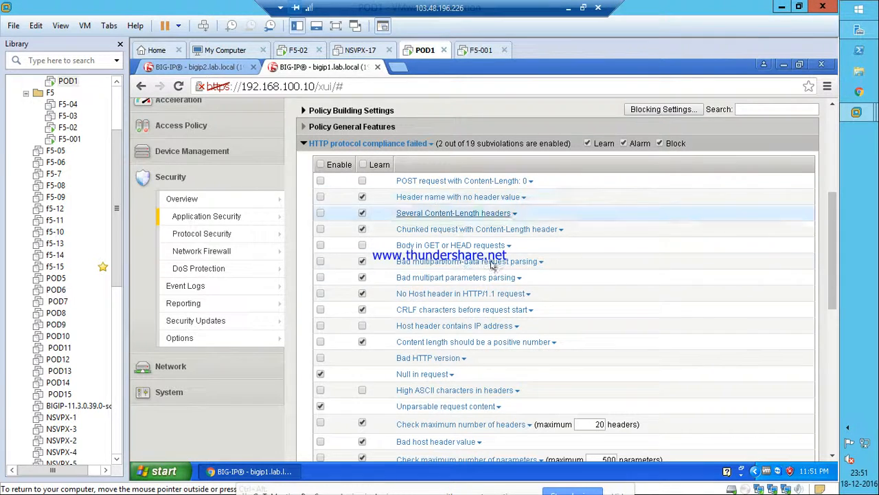
Show the Local Traffic Virtual Server List with Listenr-DC-B, VS_TRG and test.
scroll(443, 195, up, 4)
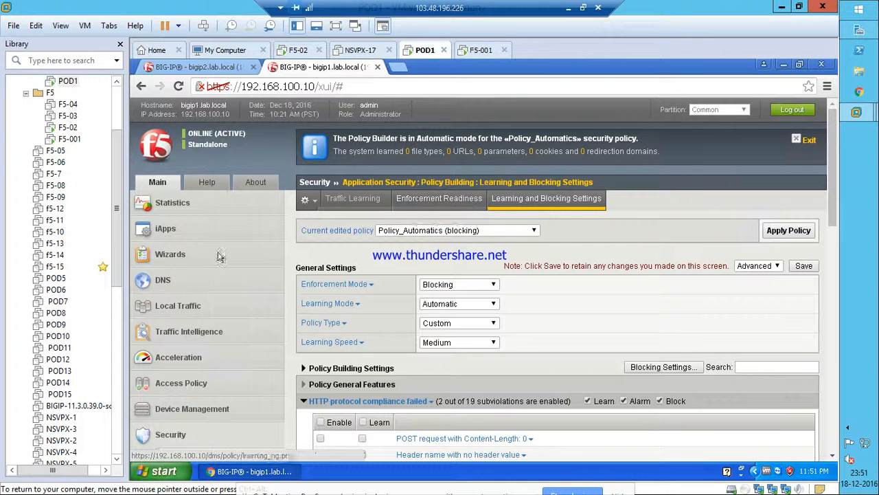
click(188, 308)
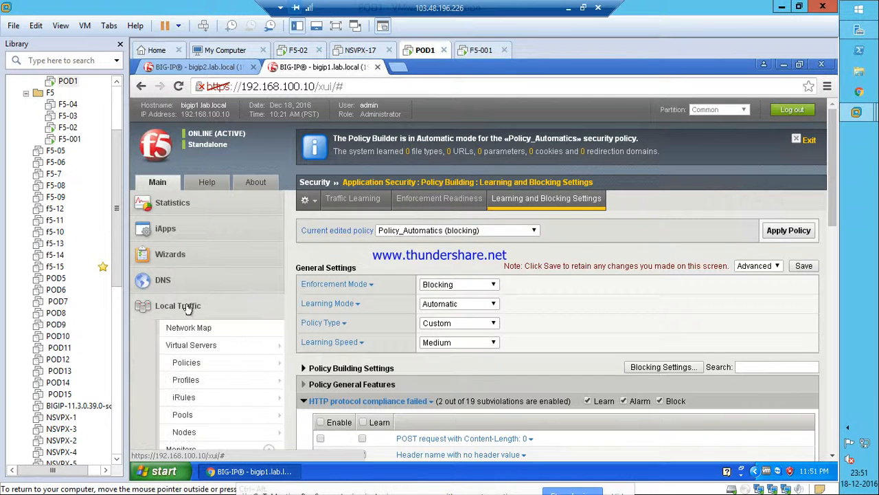
click(187, 345)
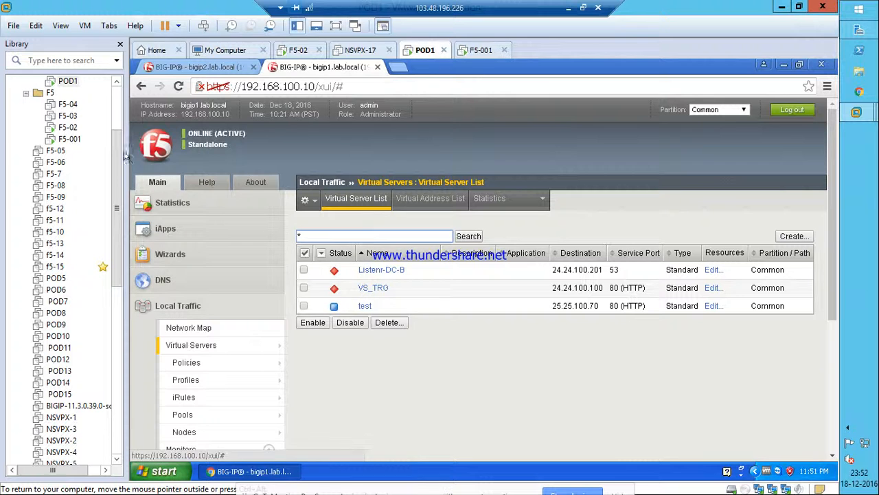
Power on the Server2 and Server3 virtual machines, then return to the POD1 console.
drag(116, 166, 123, 91)
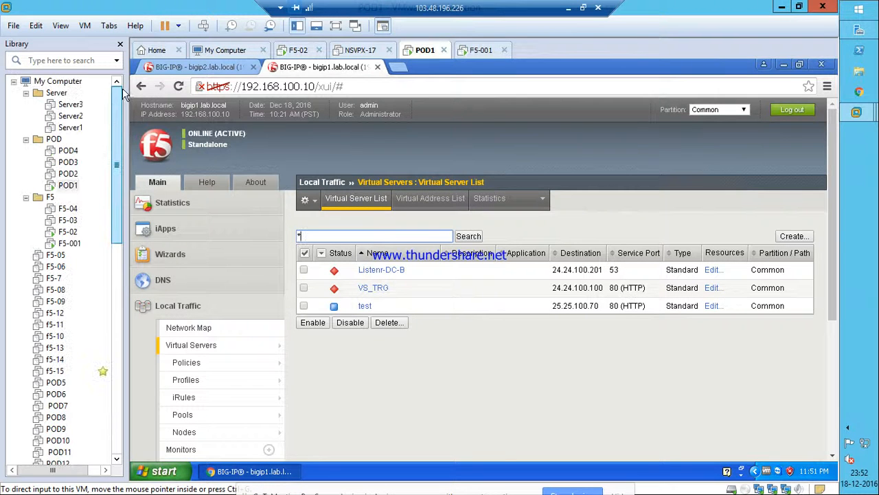
click(68, 129)
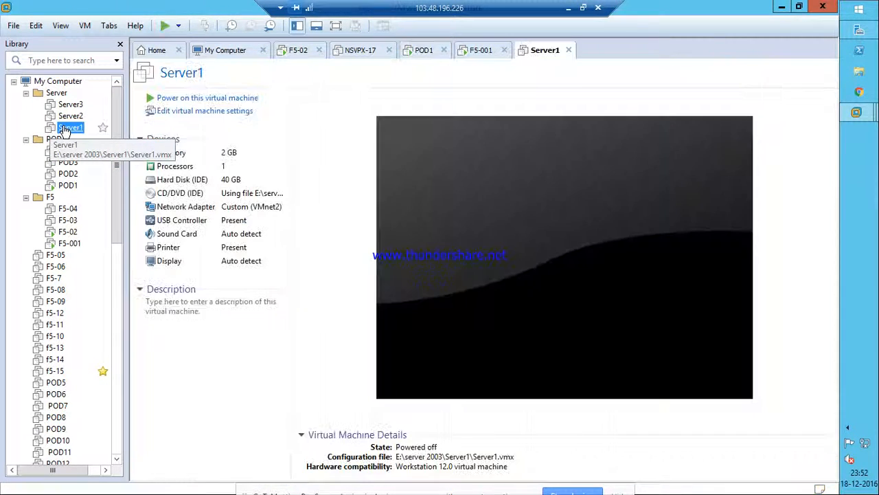
click(71, 116)
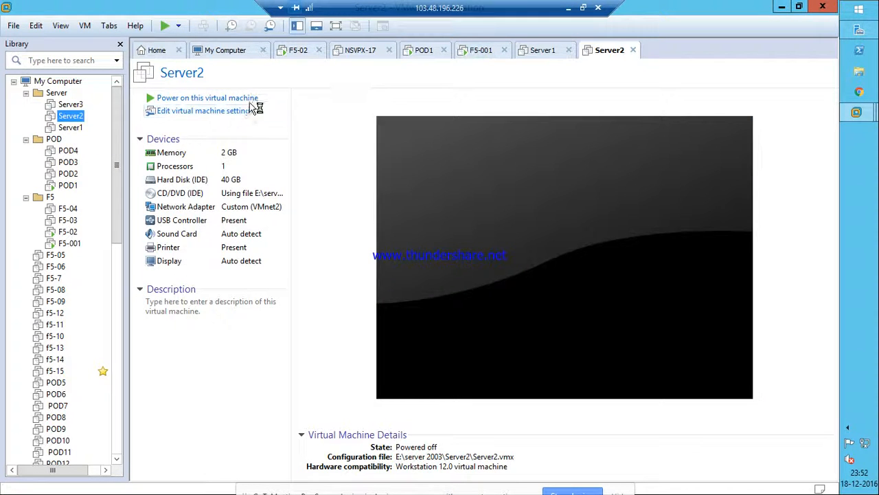
click(232, 98)
click(74, 106)
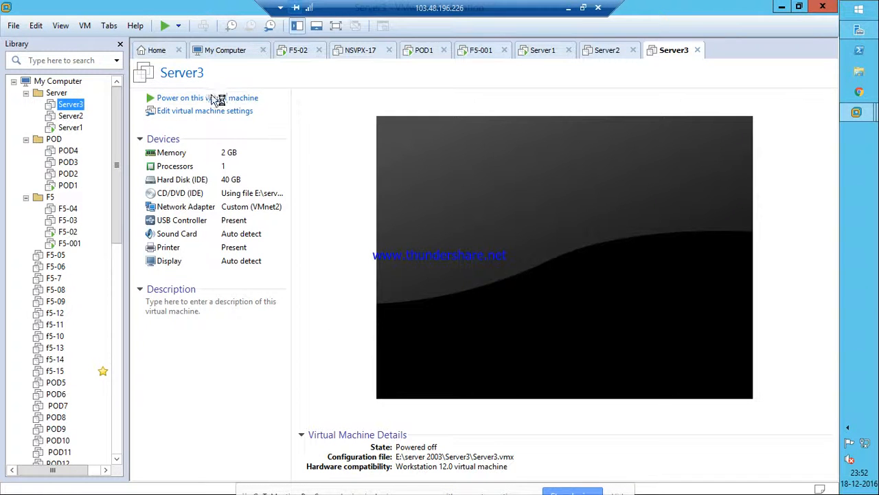
click(212, 96)
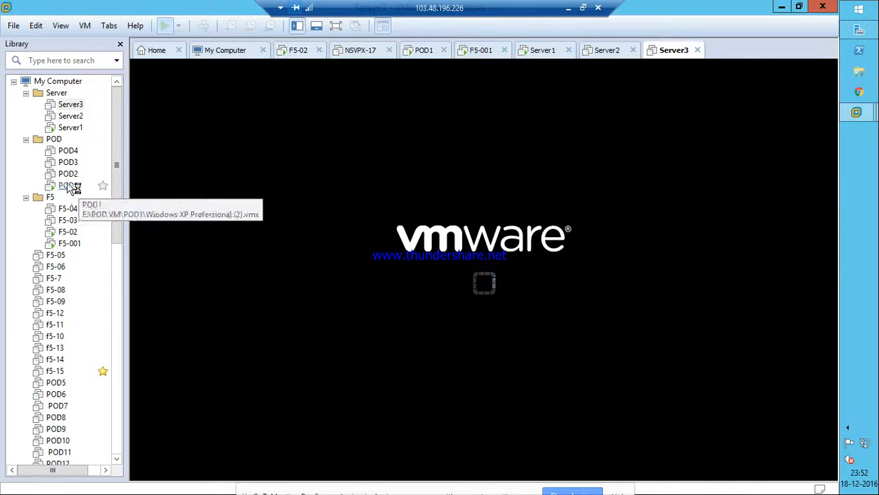
click(68, 186)
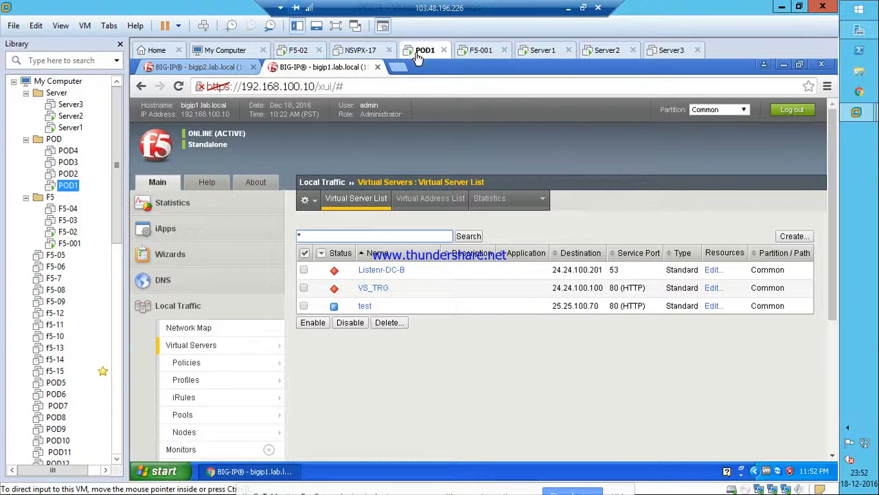
Open VS_TRG's Security > Policies settings.
click(364, 289)
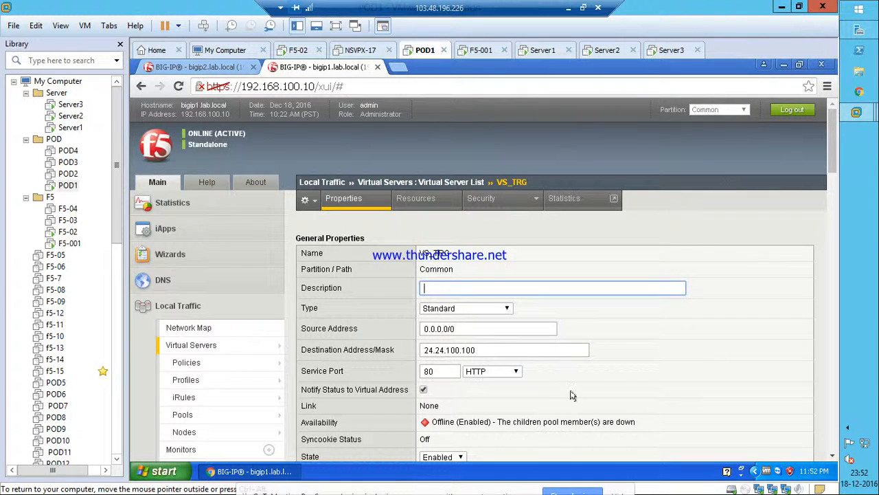
scroll(574, 397, down, 10)
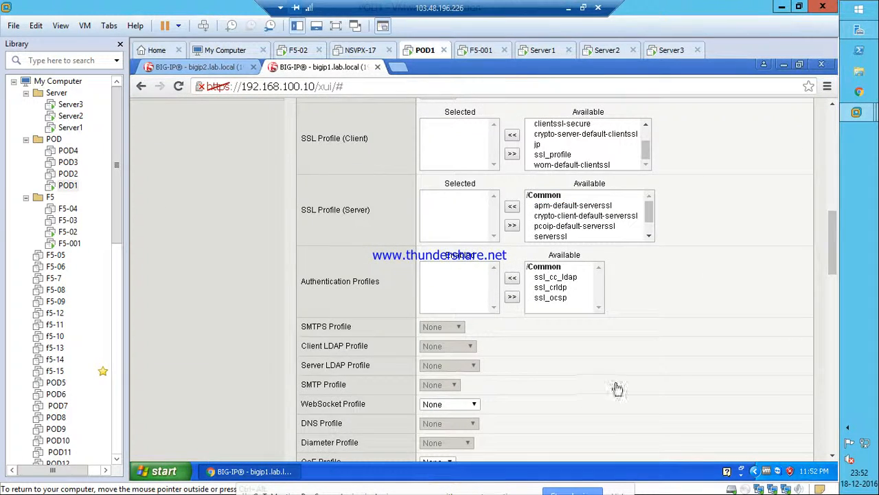
scroll(617, 386, up, 3)
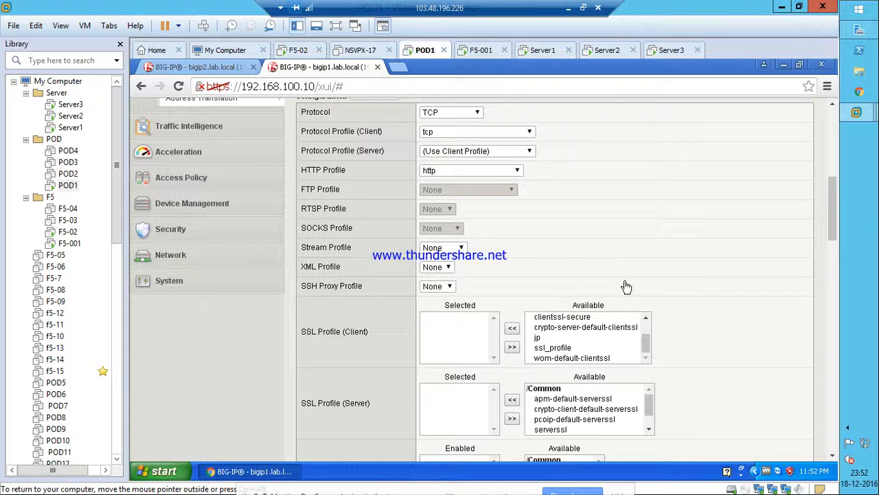
scroll(625, 280, up, 7)
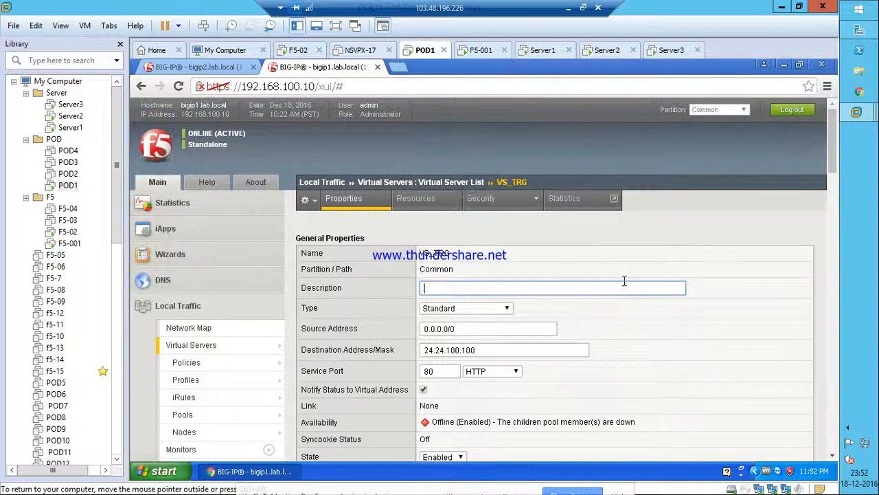
click(422, 203)
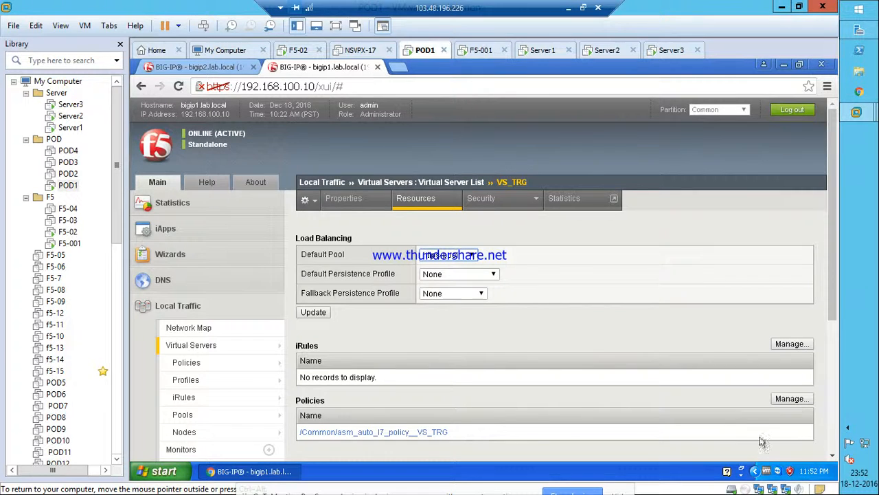
mouse_move(491, 211)
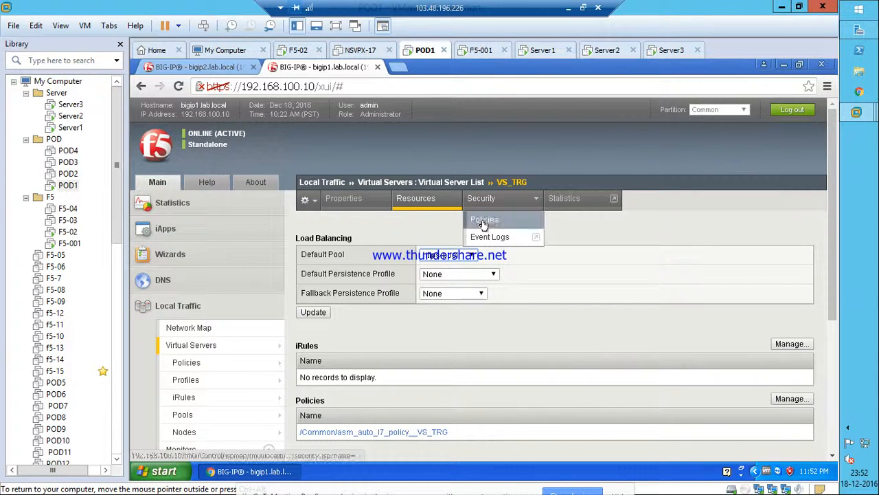
click(484, 223)
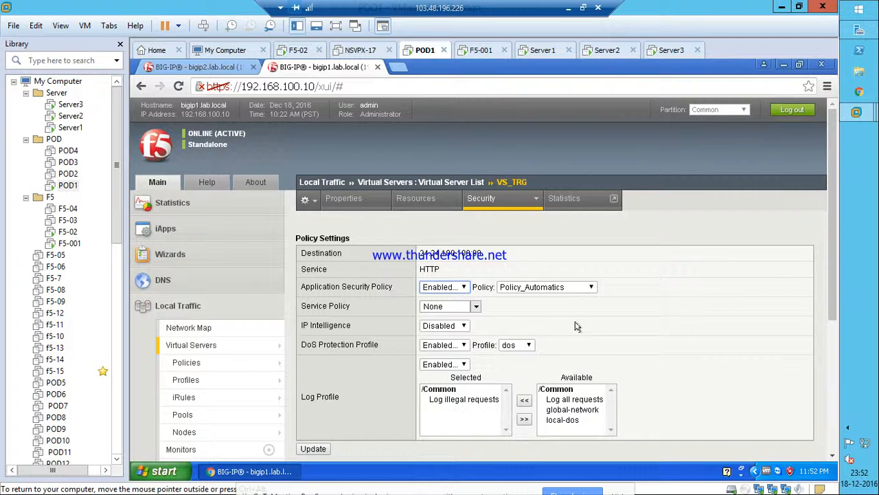
Add 'Log all requests' to VS_TRG's selected log profiles, update, and return to the virtual server list.
click(523, 400)
click(314, 447)
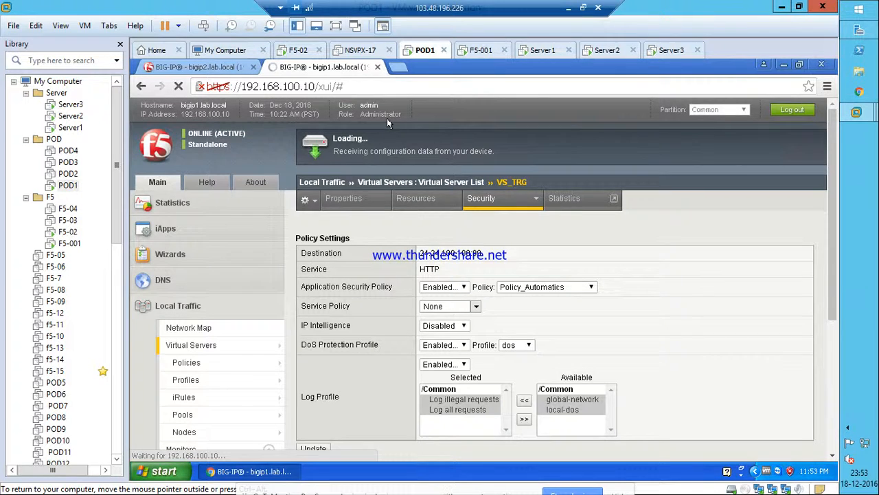
drag(470, 250, 413, 246)
key(ctrl+c)
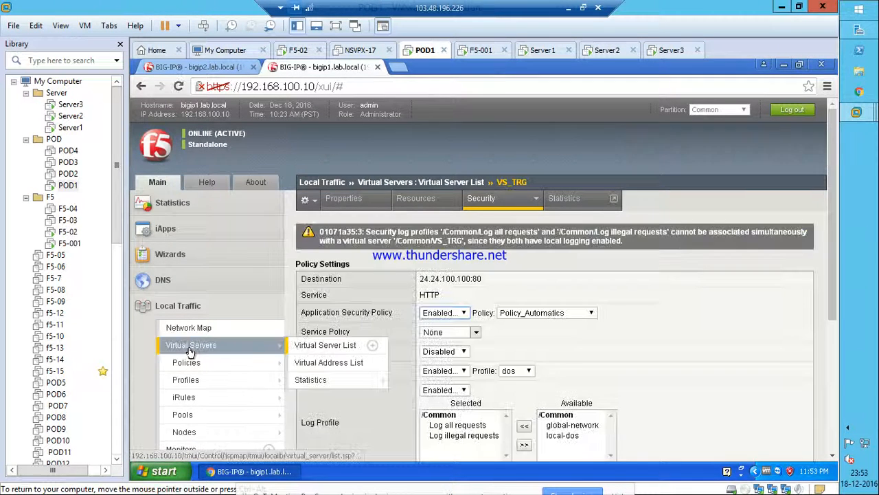
click(191, 344)
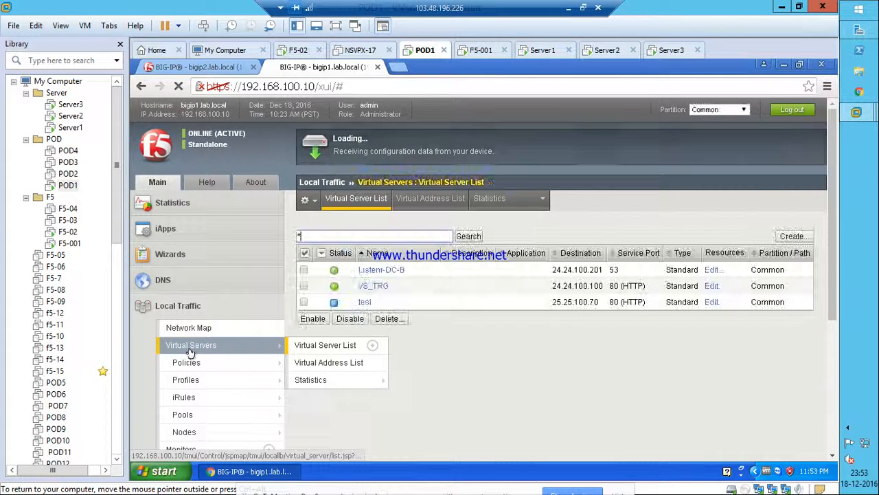
Load 24.24.100.100 in a new Chrome tab, then go back to the bigip1 tab.
click(398, 66)
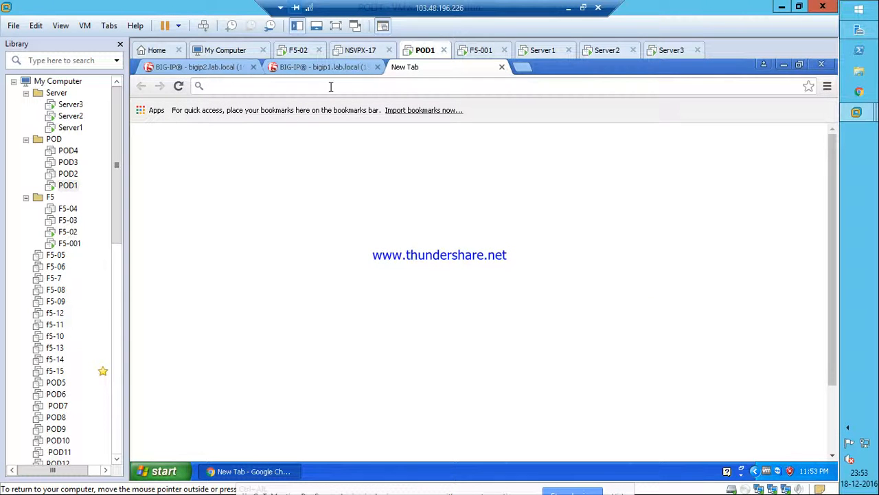
key(ctrl+v)
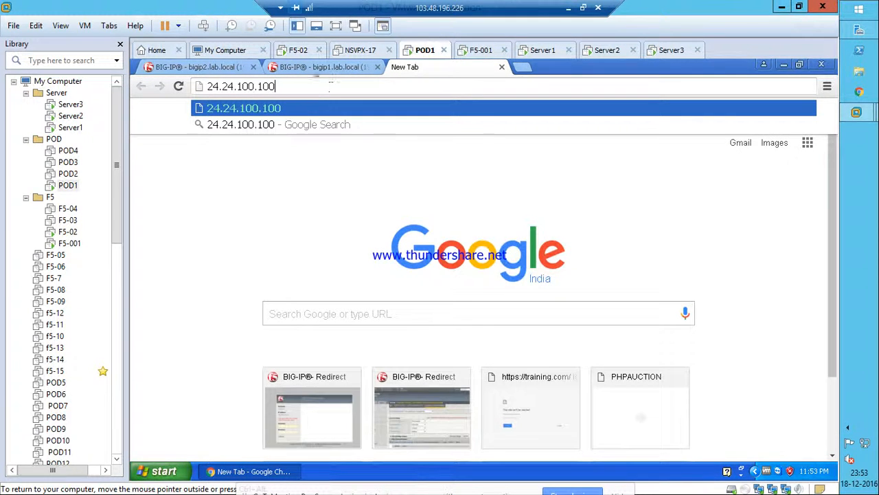
click(312, 66)
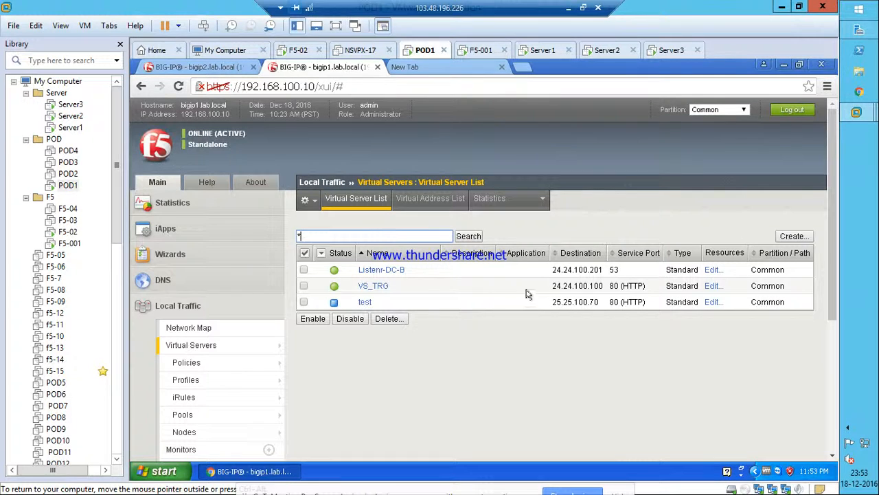
click(419, 70)
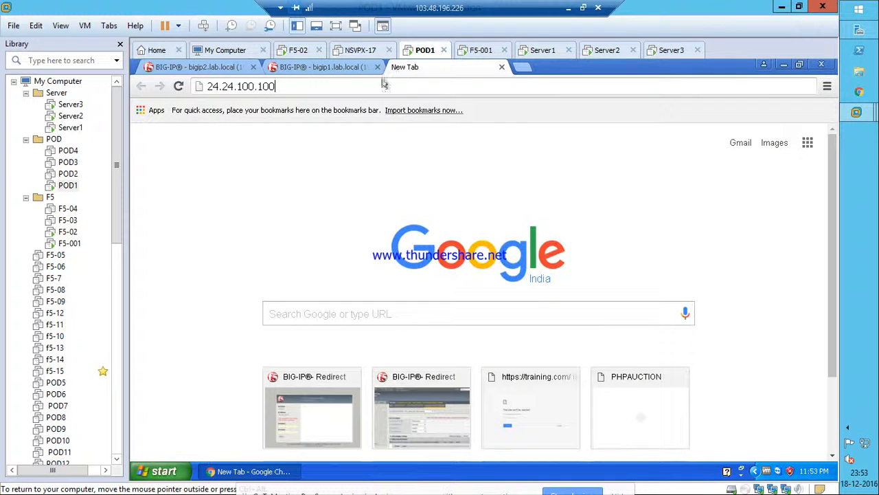
key(Return)
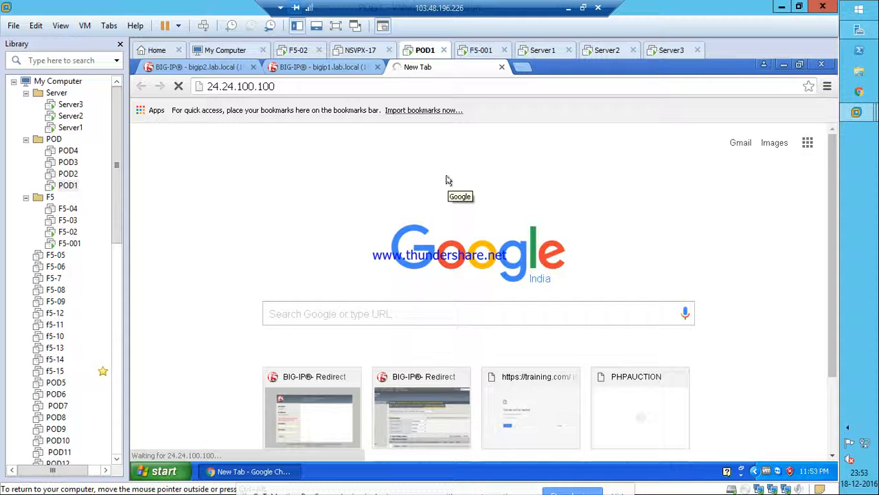
click(320, 68)
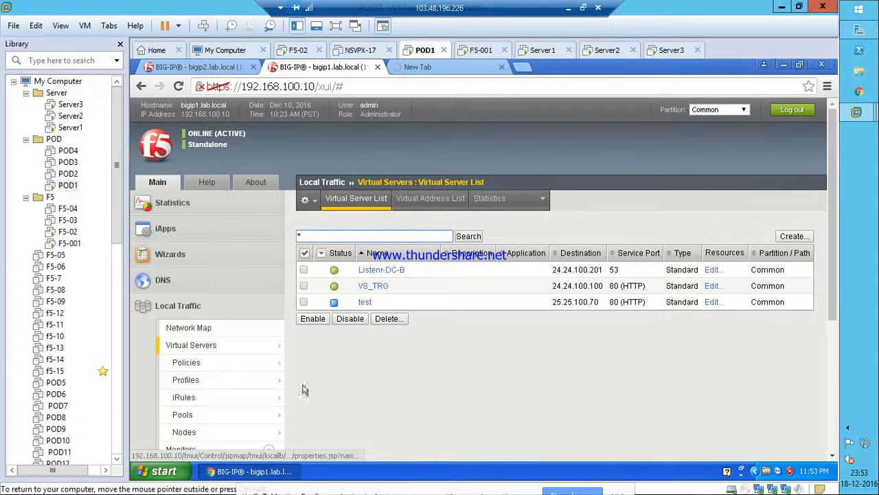
Run a continuous 'ping 24.24.100.100 -t' in a new Command Prompt.
click(165, 471)
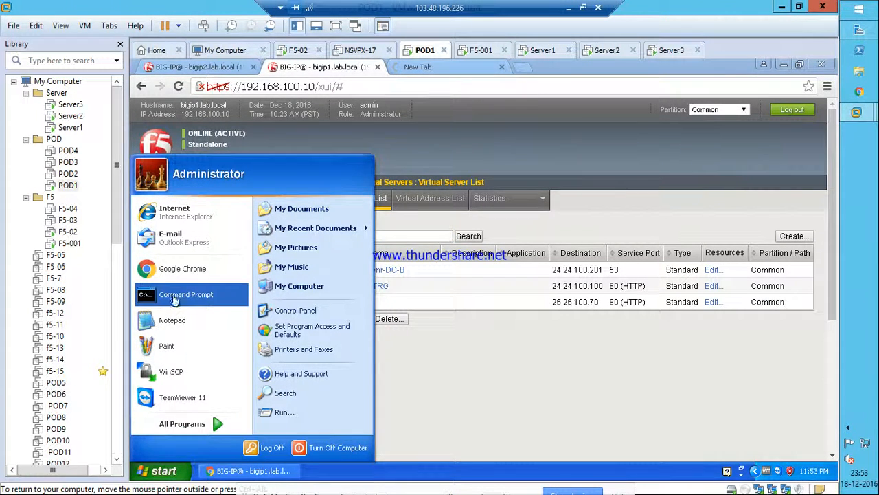
click(175, 298)
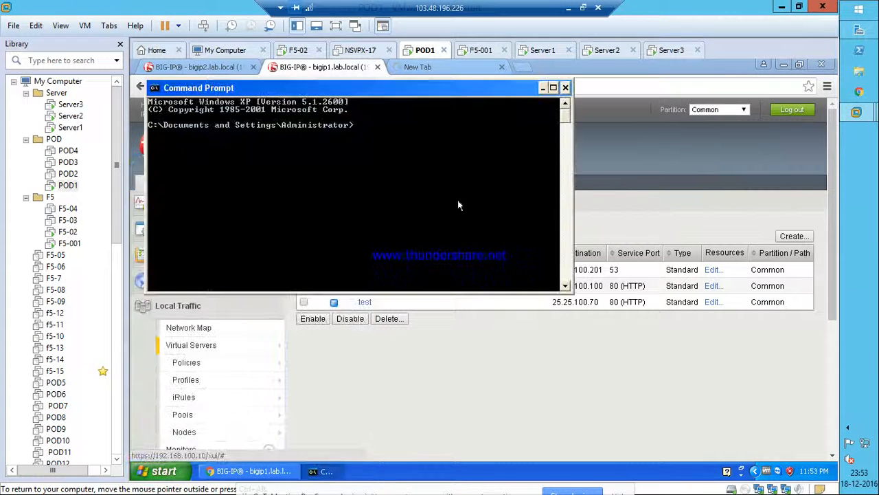
right_click(370, 139)
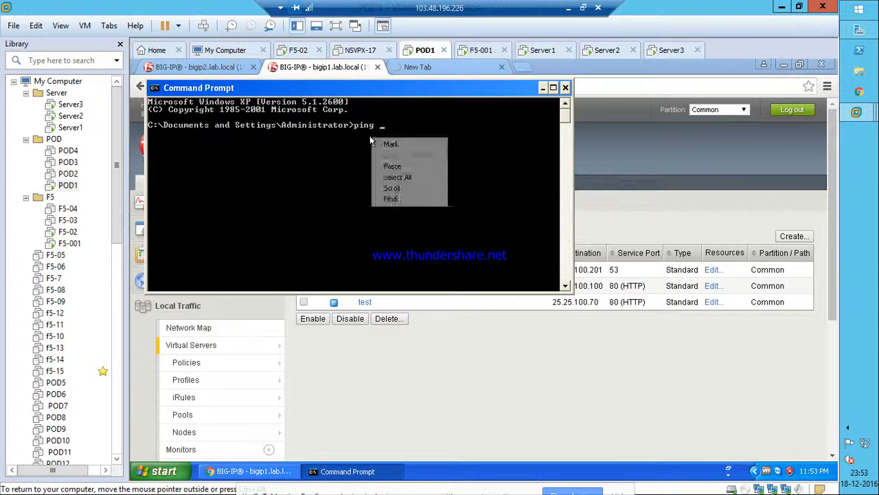
click(395, 167)
key(Return)
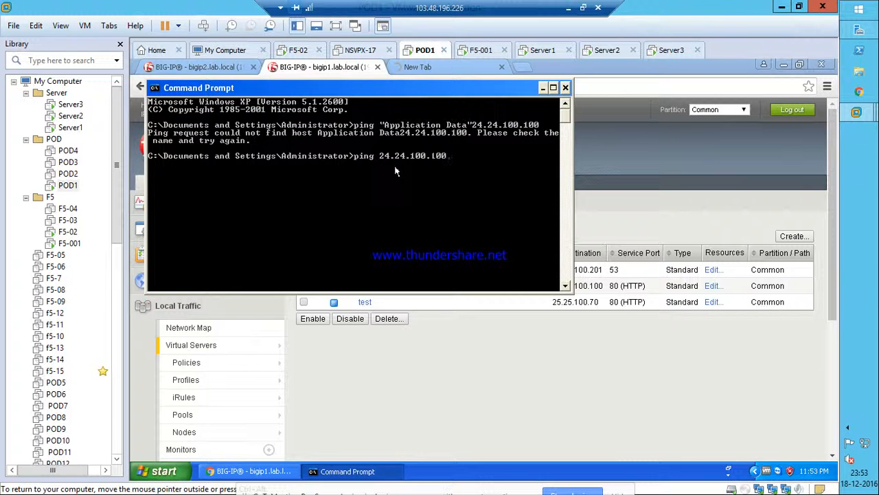
text(-t)
key(Return)
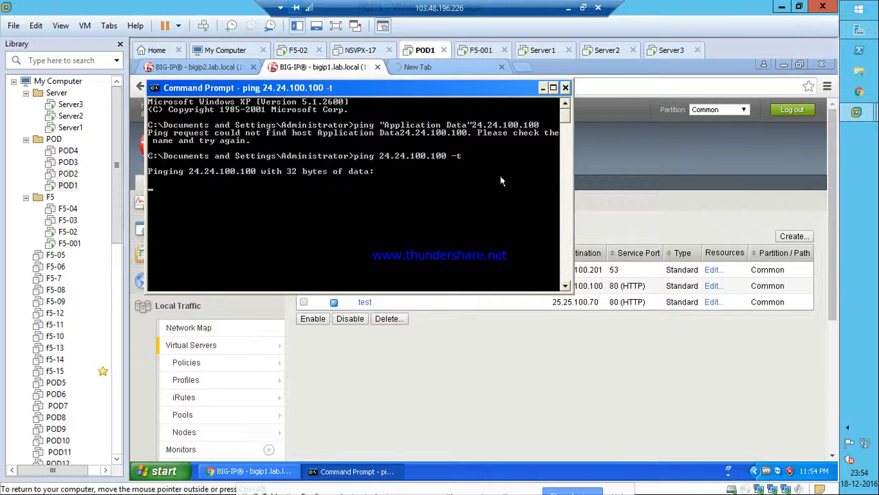
click(613, 150)
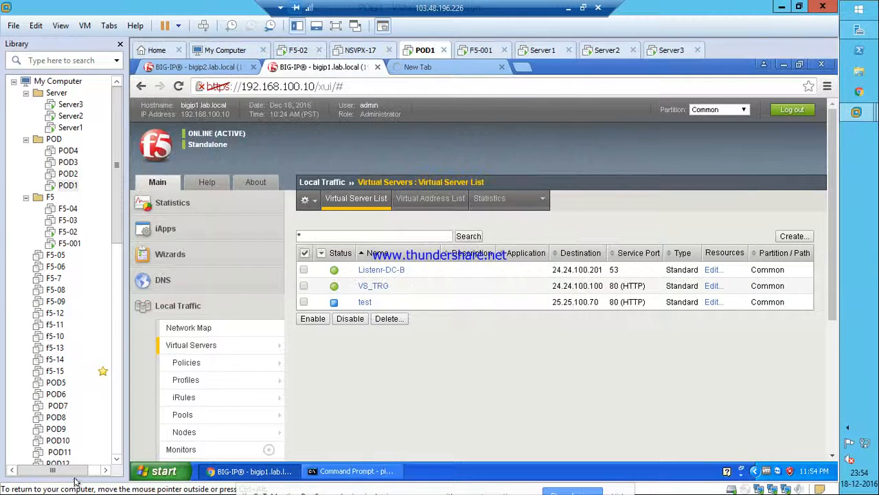
Open the F5 WAN connection's properties in Network Connections (ncpa.cpl).
click(154, 471)
click(275, 411)
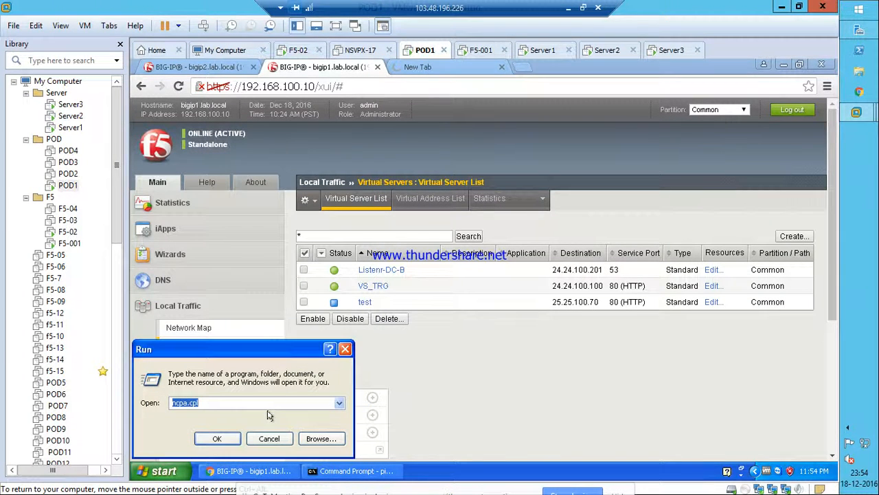
click(217, 438)
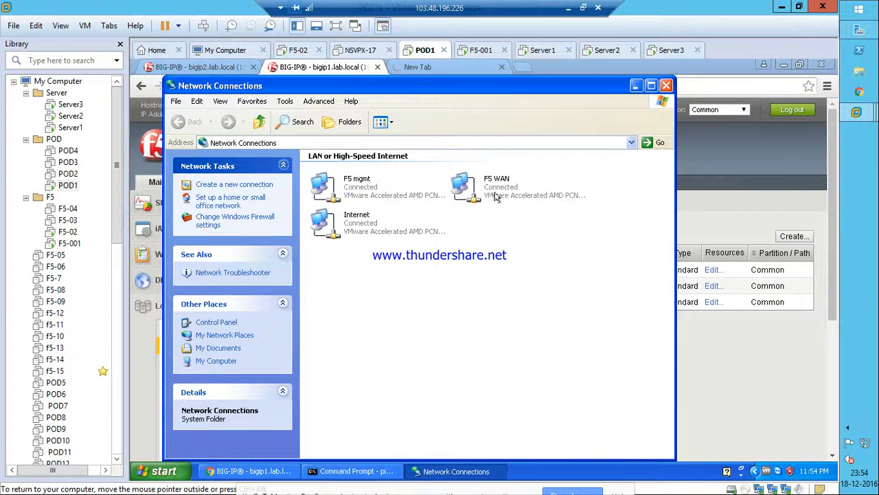
right_click(497, 196)
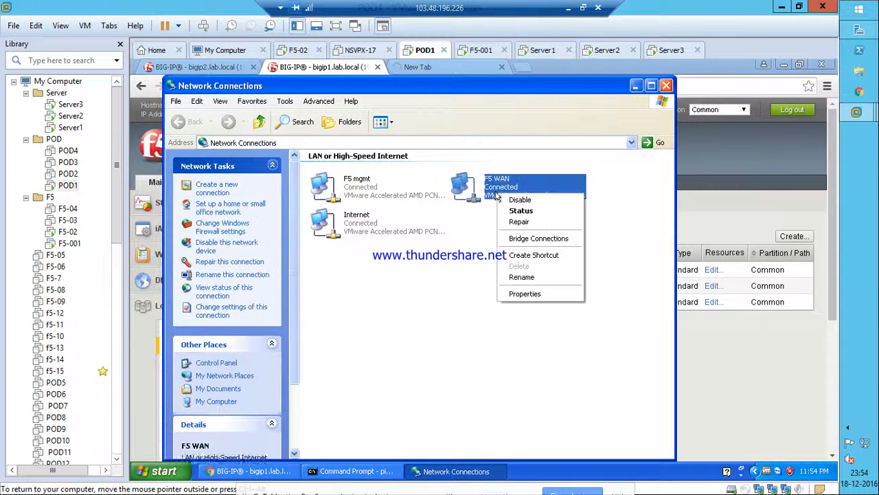
click(523, 300)
Check F5 WAN's TCP/IP settings (24.24.100.1, mask 255.255.255.0) and return to the ping output.
click(313, 286)
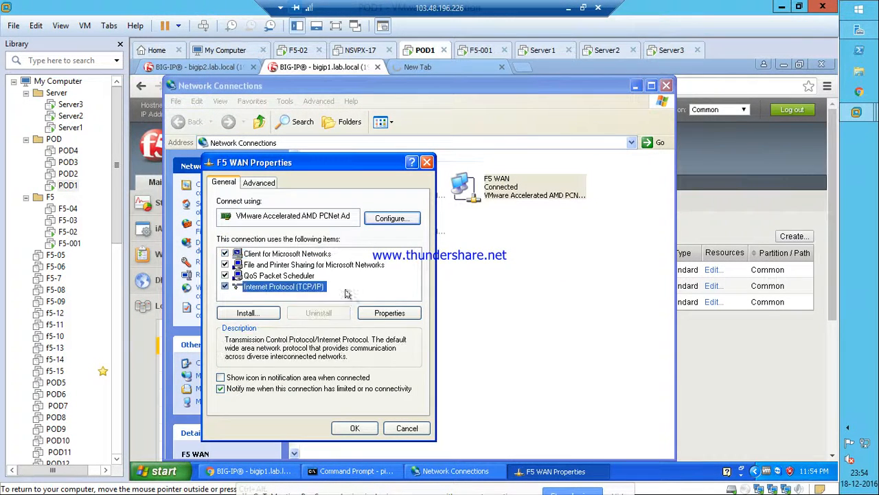
click(379, 316)
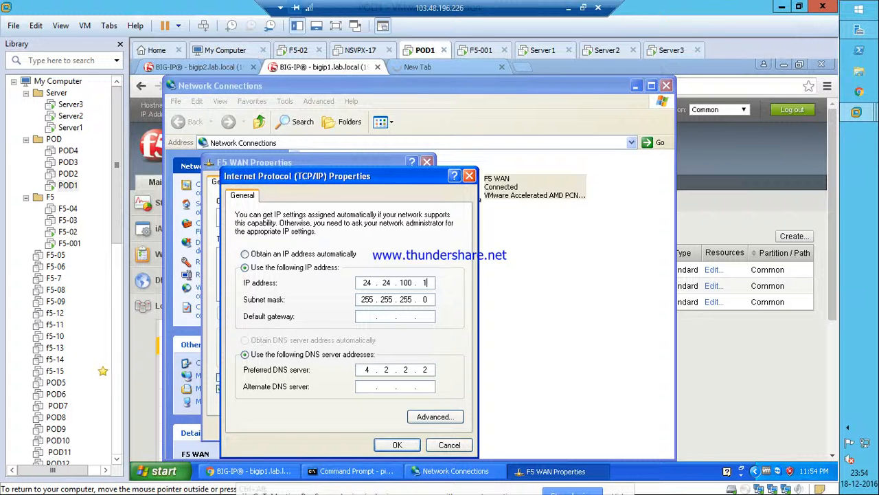
click(397, 445)
click(353, 427)
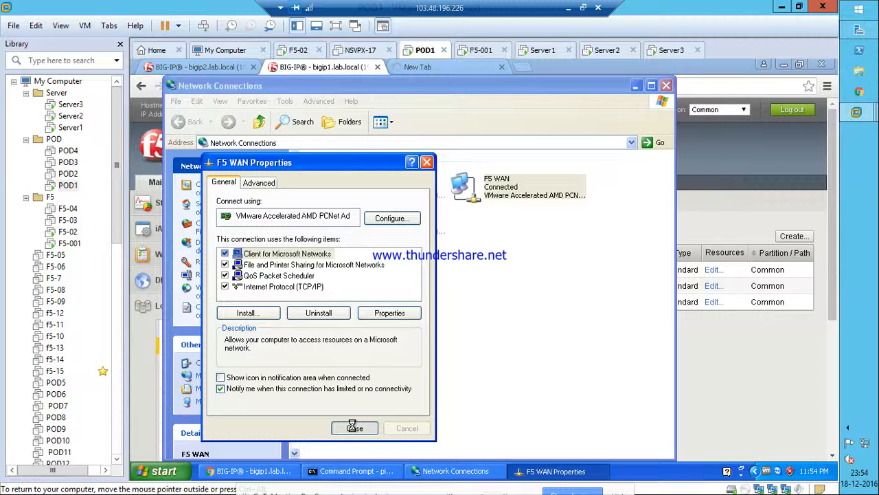
click(349, 472)
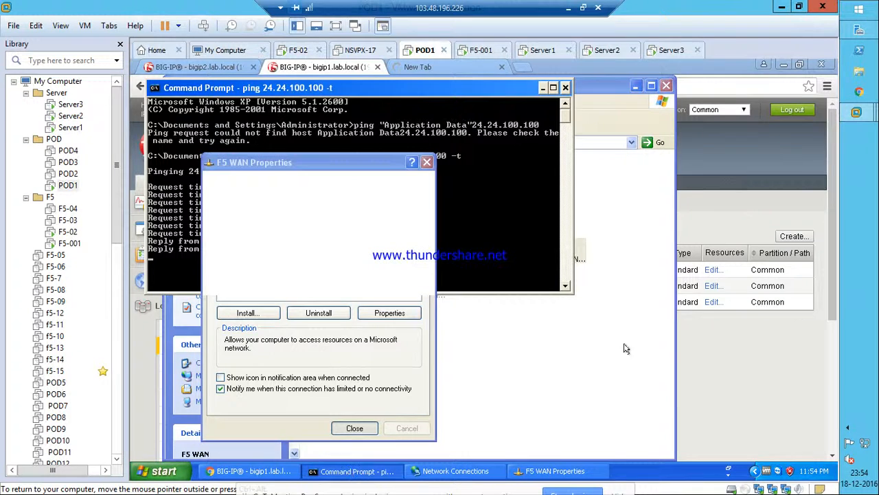
Close the F5 WAN properties and request 24.24.100.100 again in Chrome's new tab.
click(732, 169)
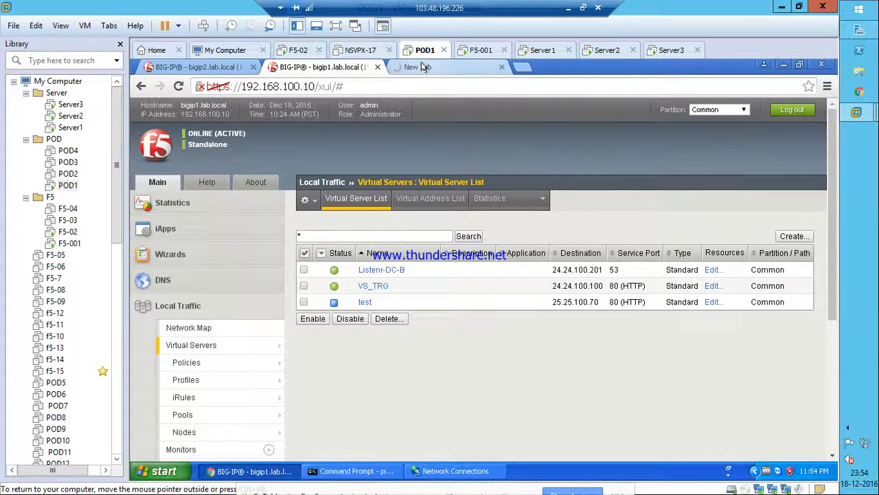
click(426, 66)
click(295, 84)
click(295, 83)
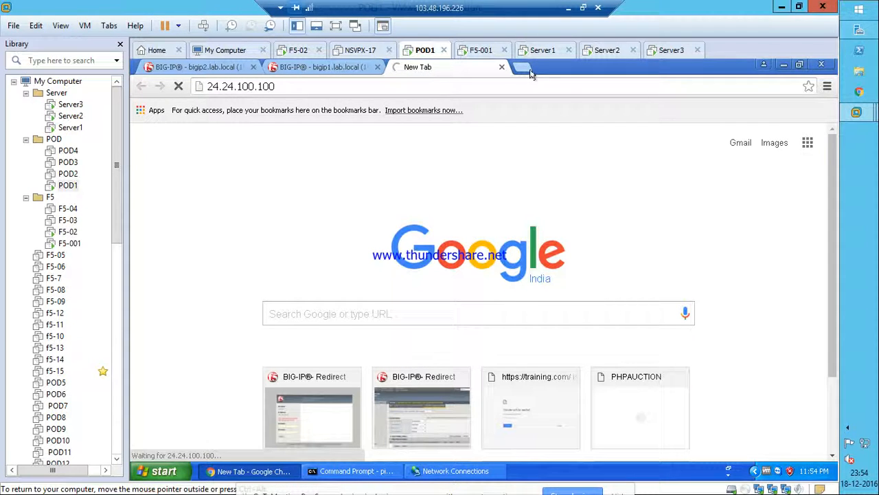
click(277, 85)
key(ctrl+c)
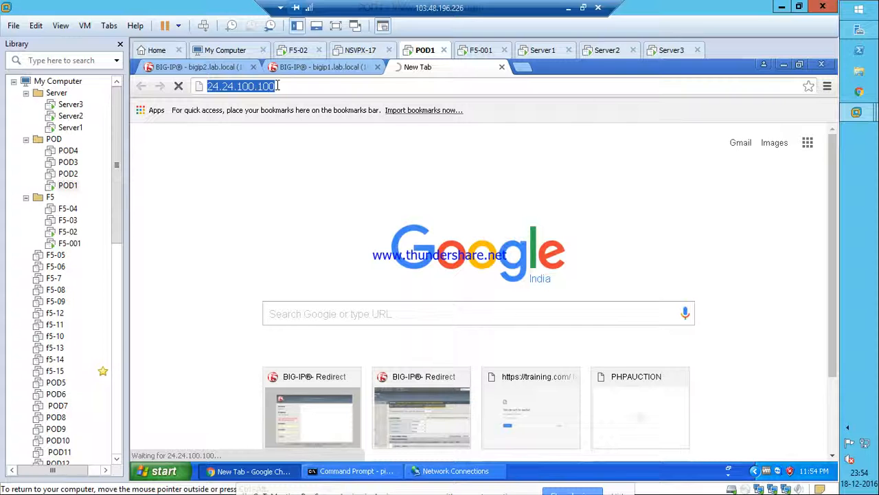
click(149, 472)
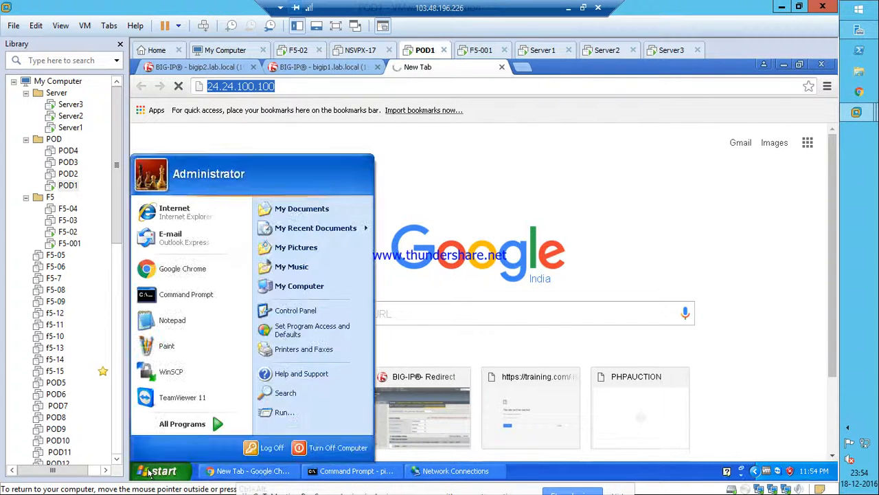
click(166, 212)
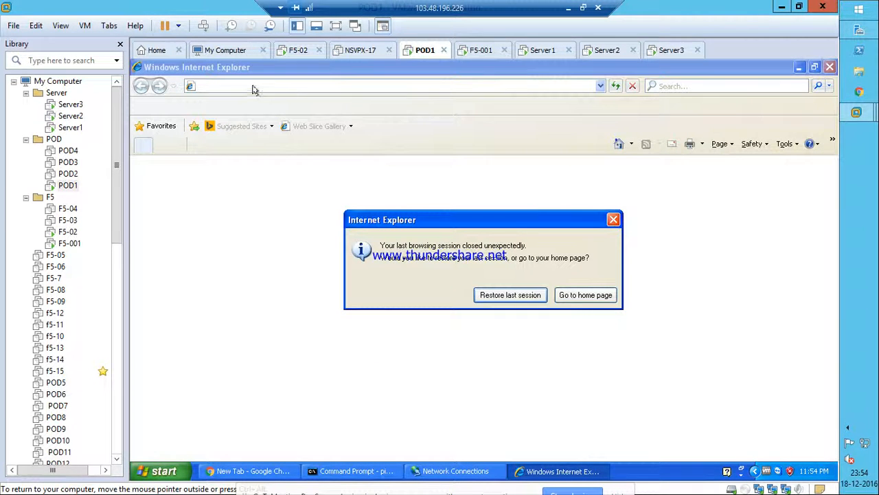
click(586, 297)
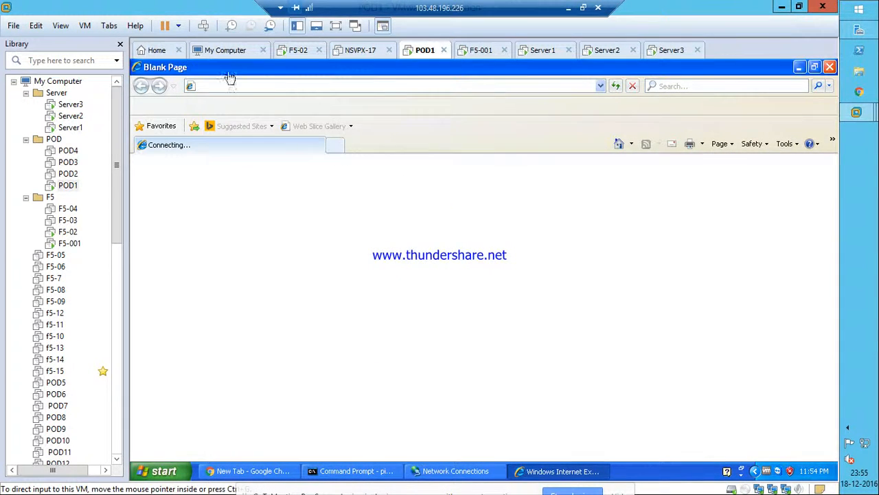
key(ctrl+v)
key(Return)
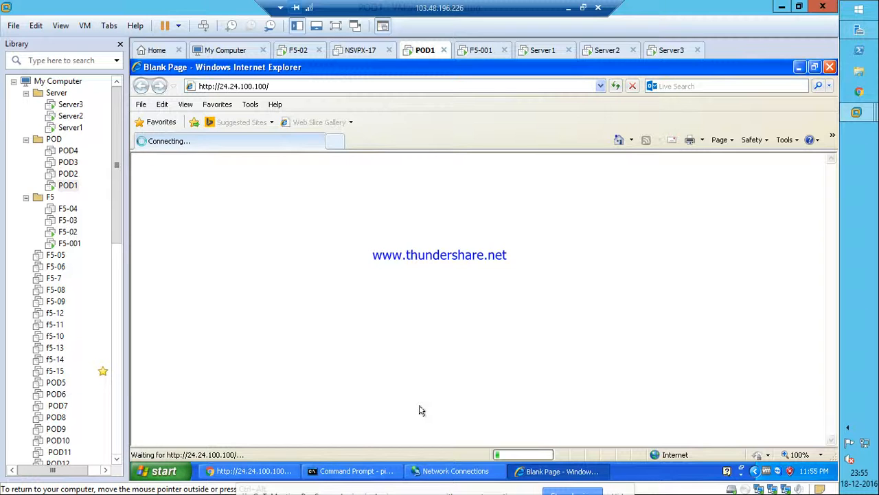
Check the continuous ping, then return to Chrome's bigip1 configuration tab.
click(353, 471)
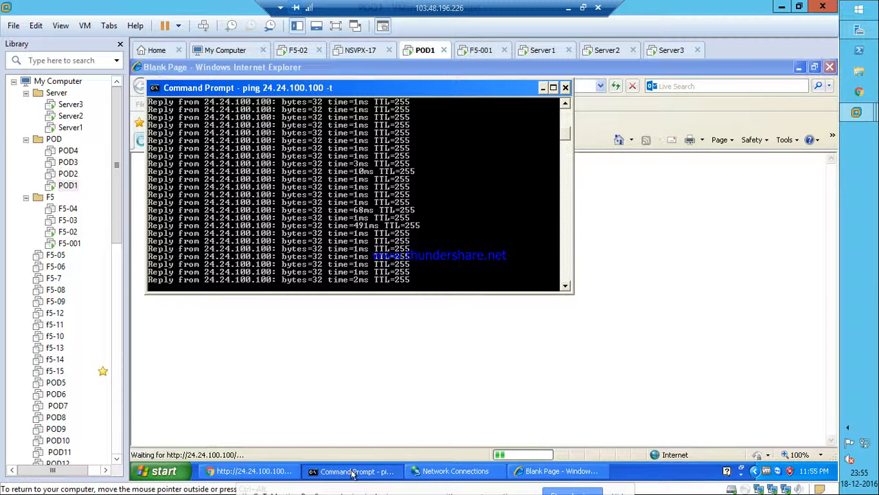
click(372, 368)
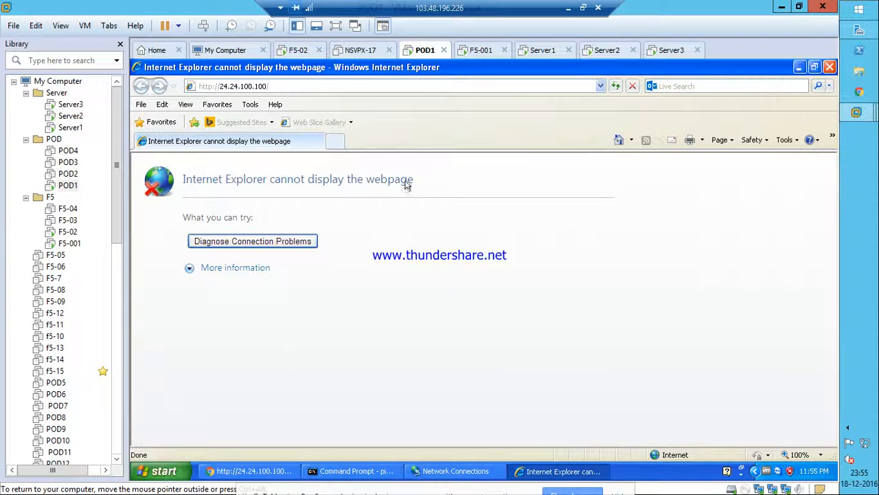
click(238, 474)
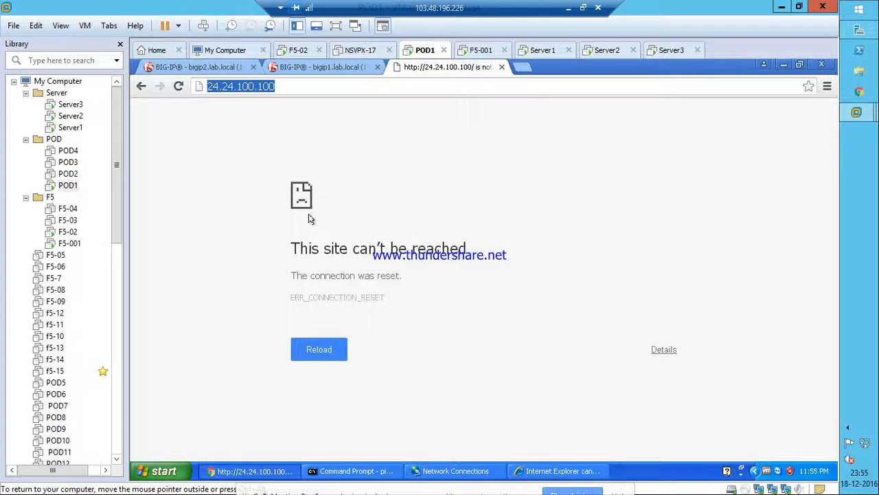
click(320, 67)
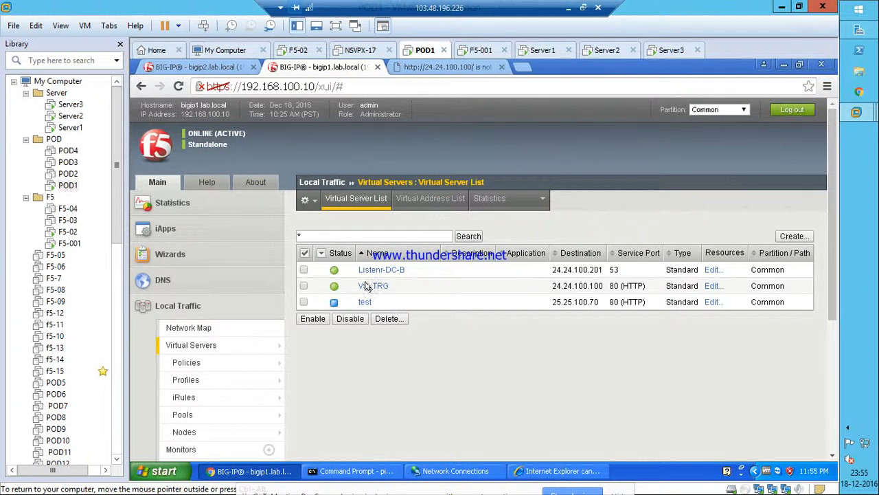
click(364, 287)
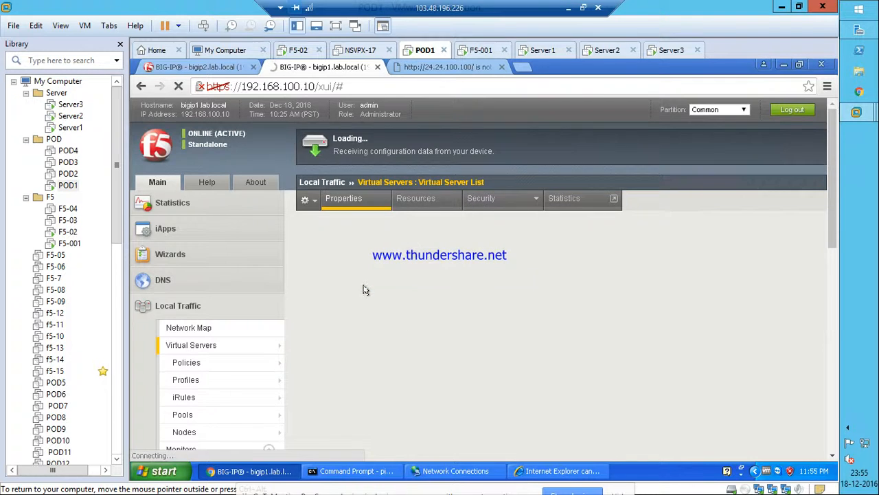
click(568, 194)
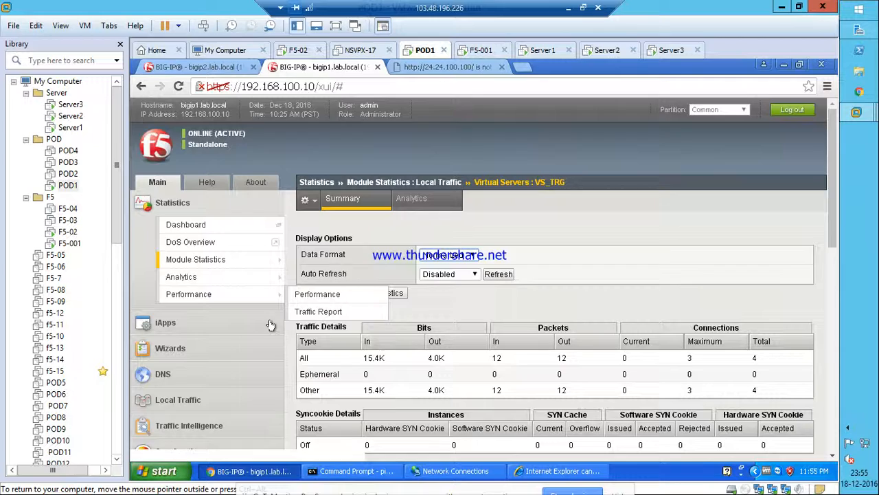
scroll(199, 330, down, 3)
click(194, 270)
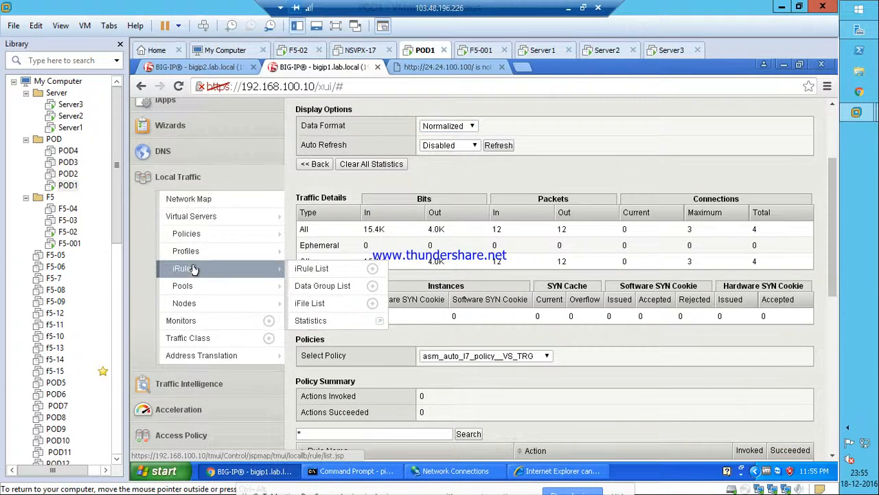
mouse_move(196, 217)
click(324, 217)
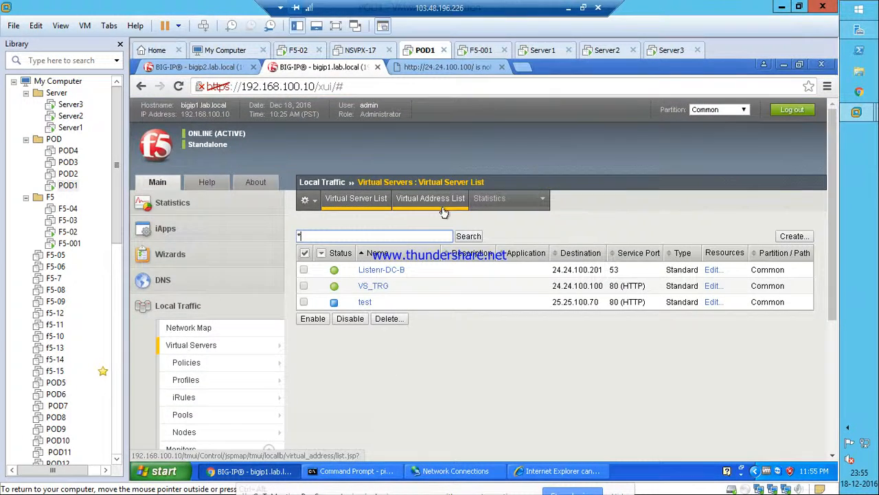
Set VS_TRG's Source Address Translation to Auto Map and update the virtual server.
click(367, 286)
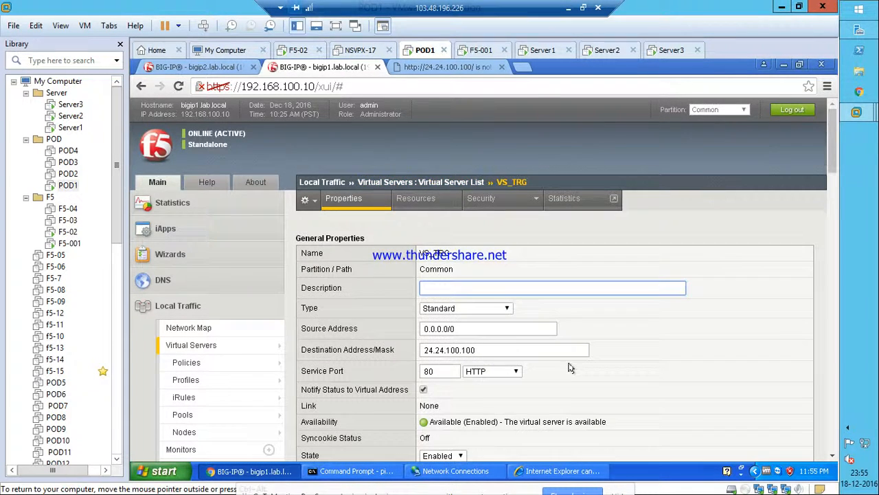
scroll(569, 368, down, 4)
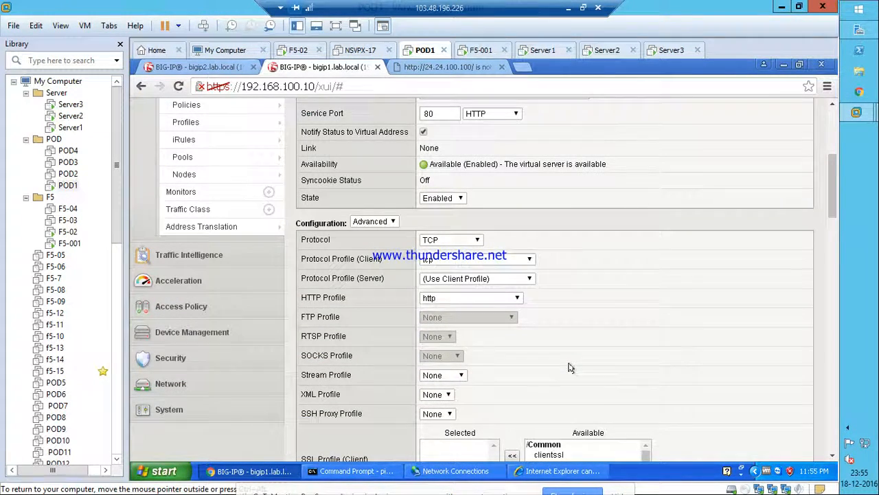
scroll(569, 368, down, 3)
scroll(568, 369, down, 2)
scroll(568, 369, down, 5)
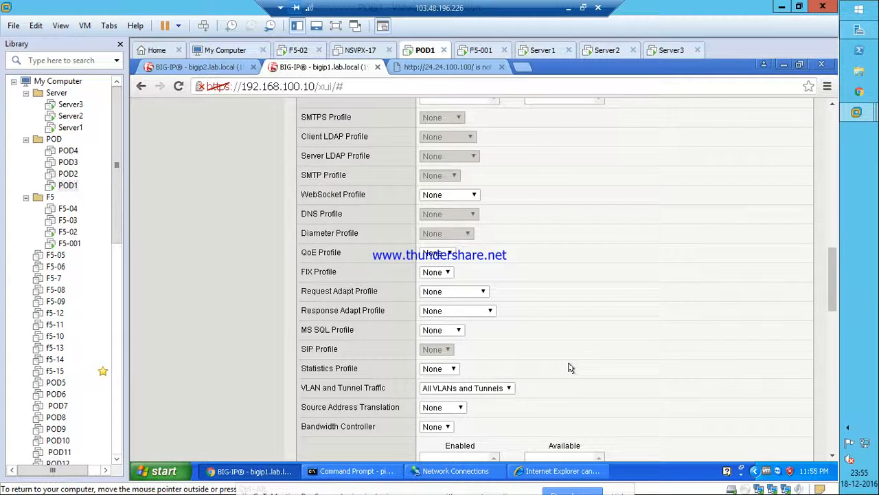
click(447, 408)
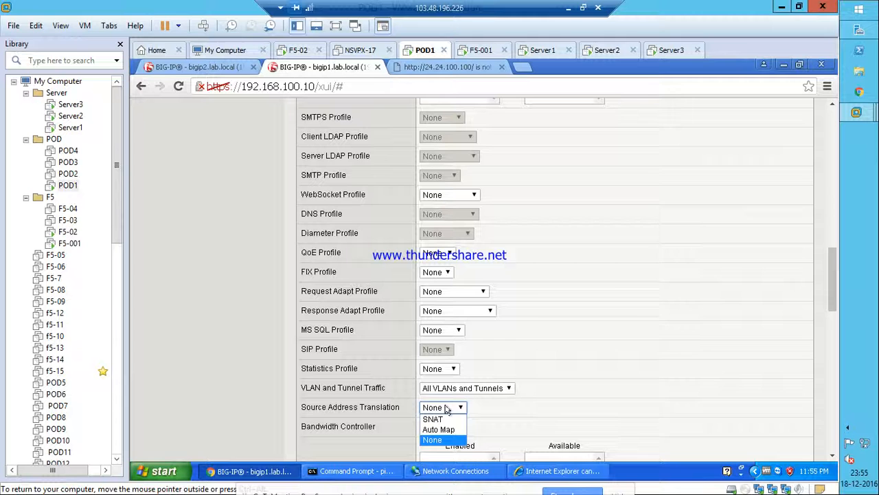
click(438, 430)
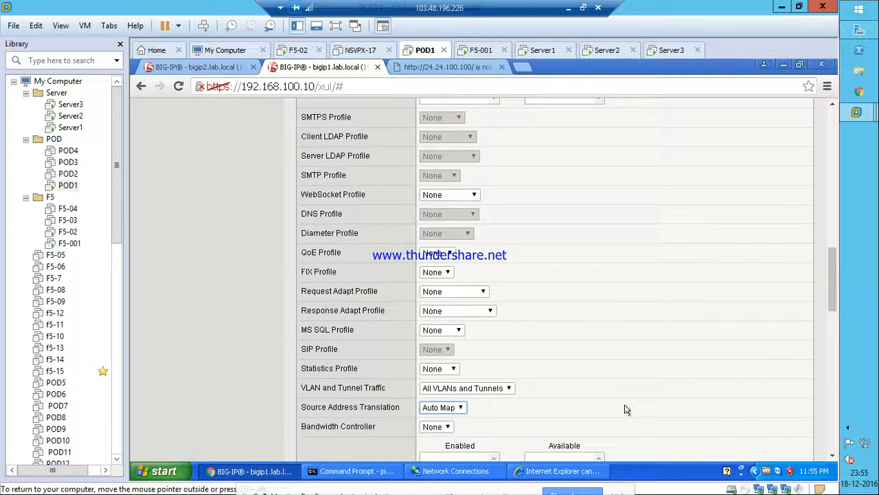
scroll(624, 409, down, 5)
click(313, 443)
click(402, 68)
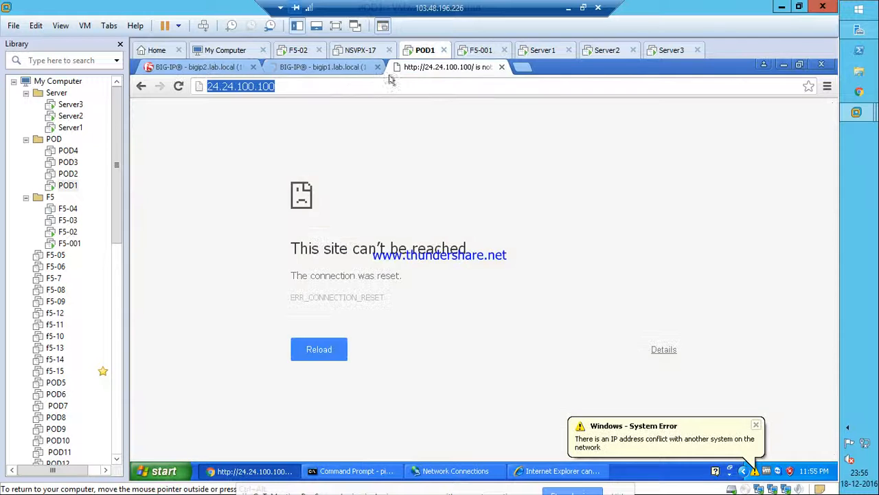
Reload 24.24.100.100 in Chrome to reach the 1st Server page, then return to the bigip1 tab.
click(351, 90)
key(Return)
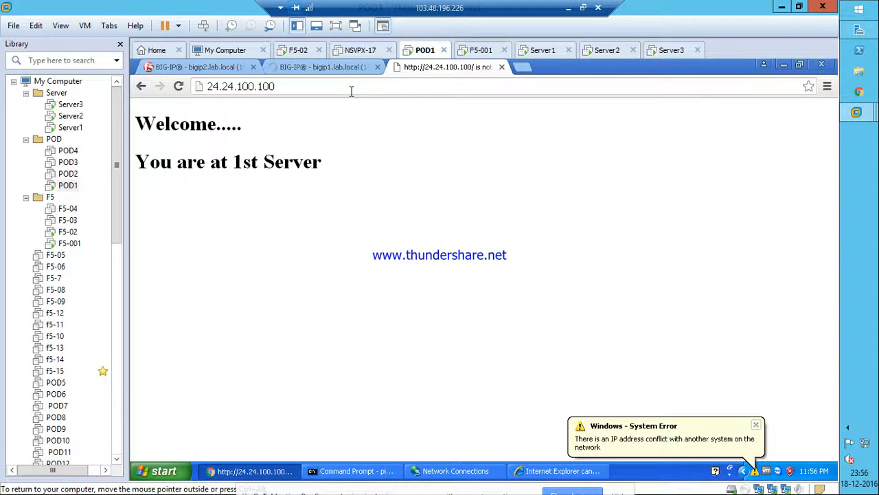
click(319, 67)
mouse_move(214, 366)
scroll(204, 281, down, 10)
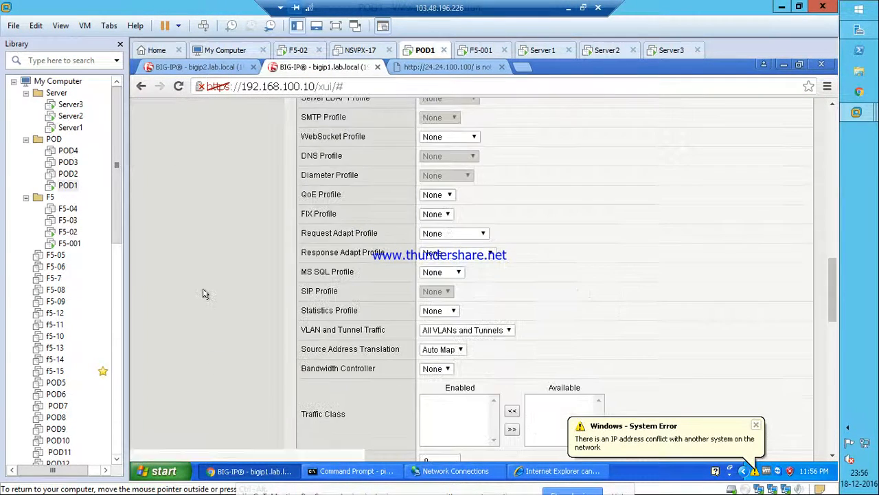
Open the Security > Event Logs > Application > Requests log.
scroll(203, 294, up, 8)
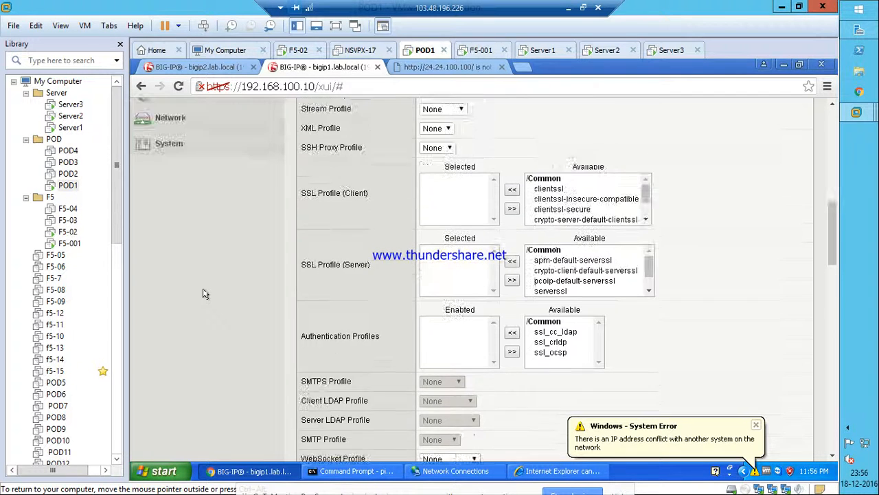
mouse_move(198, 157)
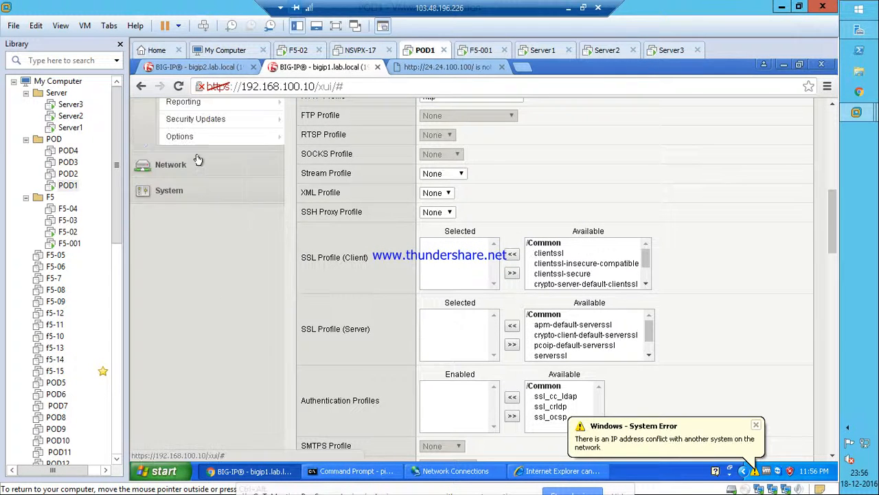
scroll(220, 233, up, 10)
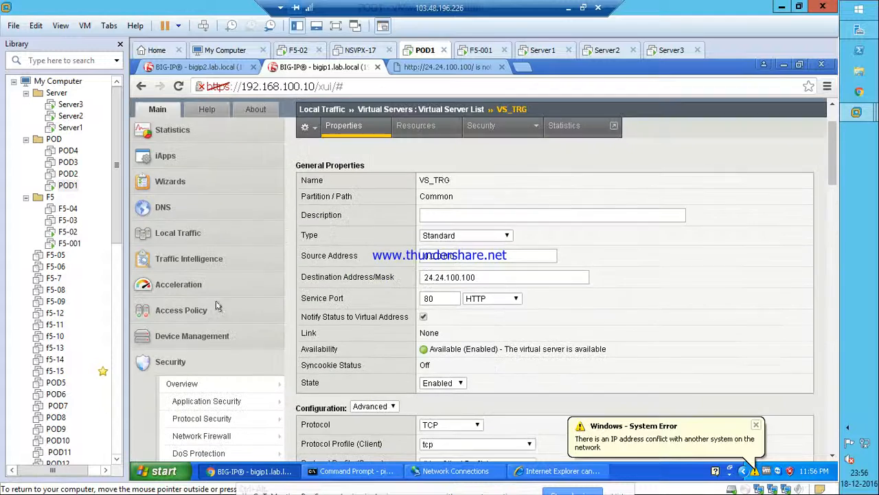
scroll(246, 310, down, 5)
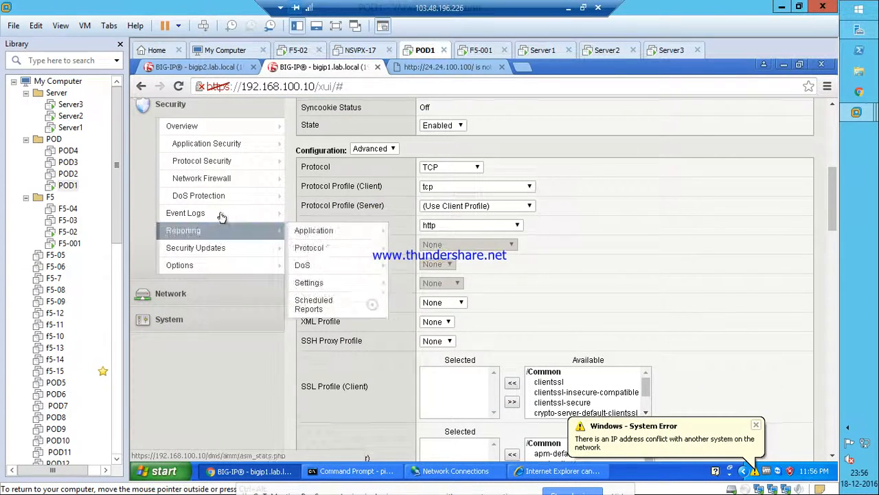
mouse_move(221, 217)
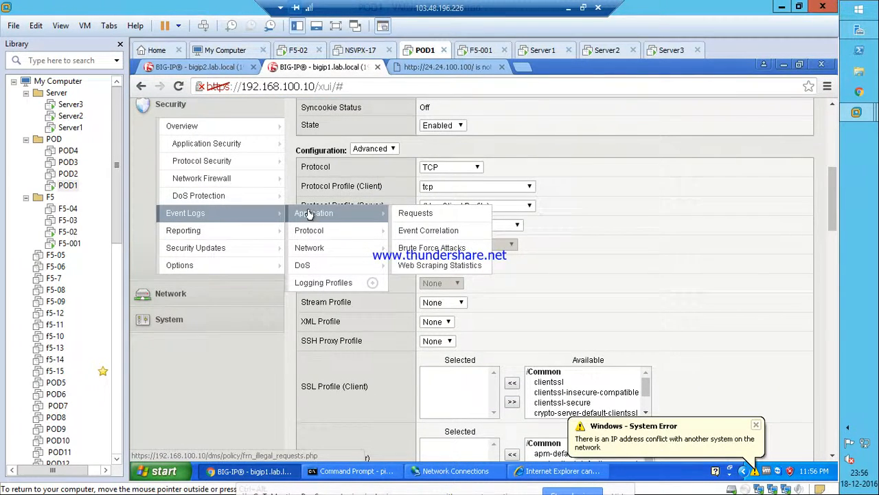
click(414, 213)
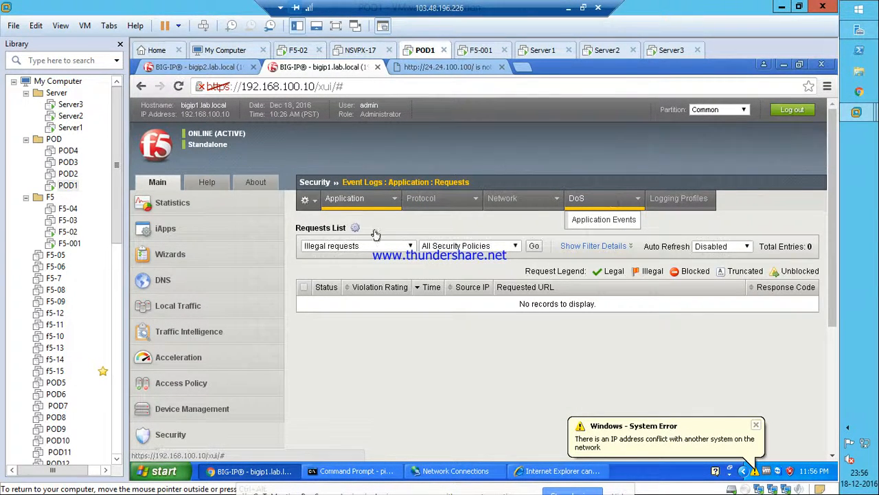
Filter the log to show all requests, dismiss the IP conflict warning, and bring Internet Explorer forward.
click(365, 246)
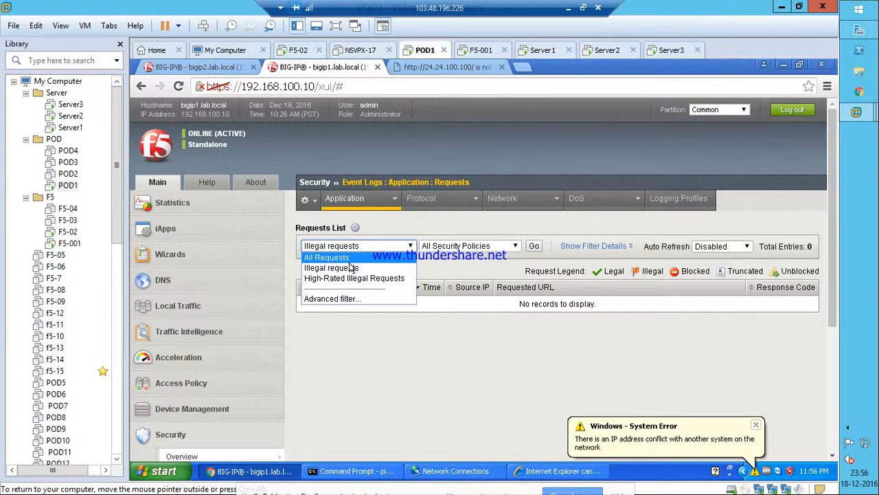
click(349, 258)
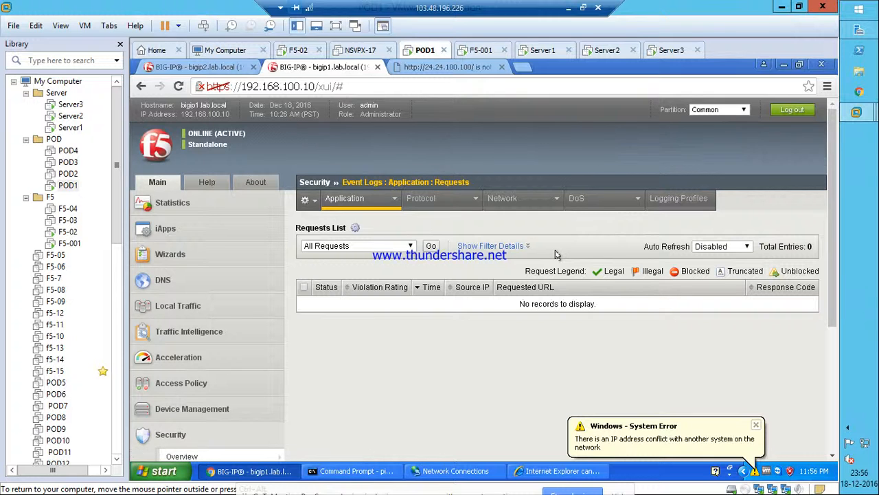
click(758, 425)
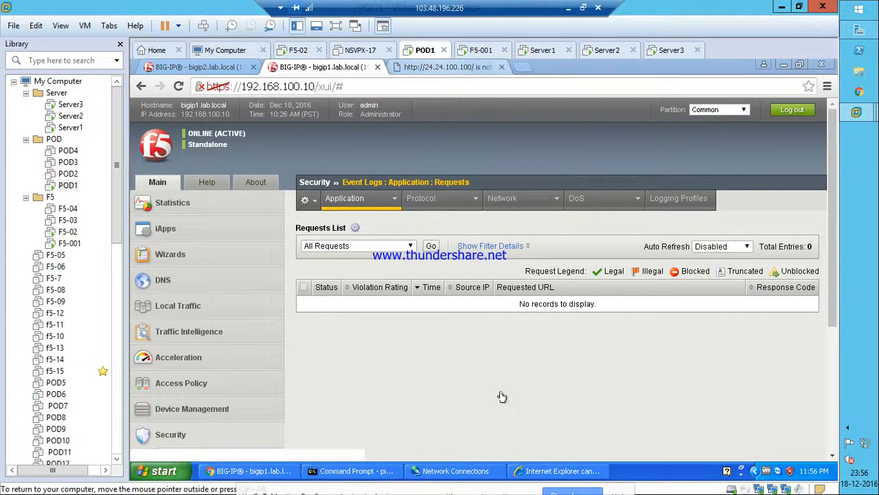
click(558, 470)
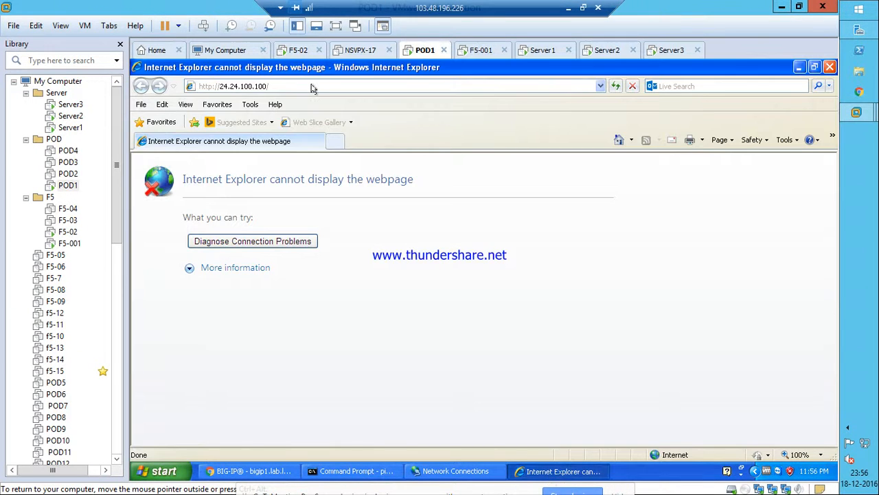
Reload 24.24.100.100 in Internet Explorer to reach the 2nd Server page, then minimize it.
click(282, 89)
key(Return)
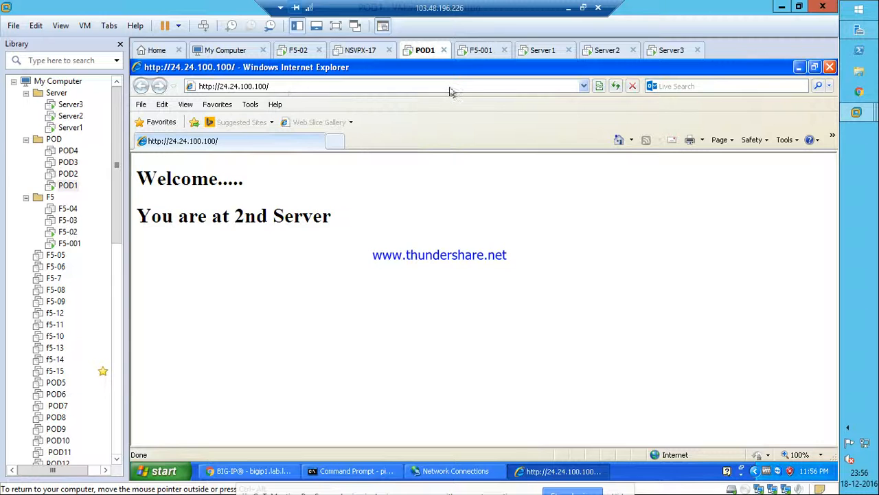
click(798, 66)
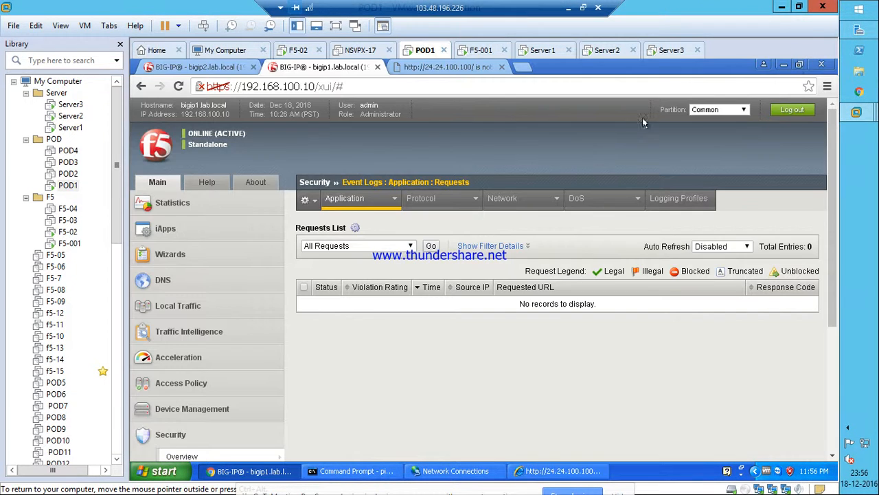
Set the Requests log Auto Refresh interval to 10 seconds.
click(712, 247)
click(710, 270)
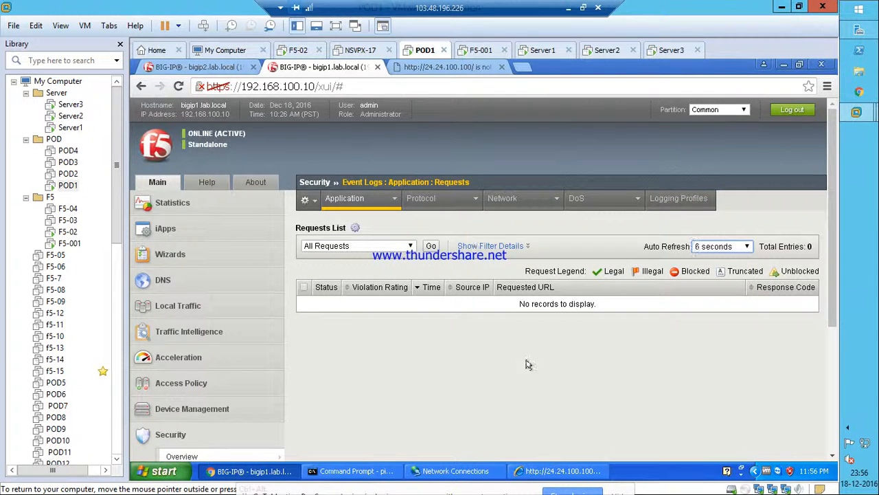
scroll(526, 364, down, 1)
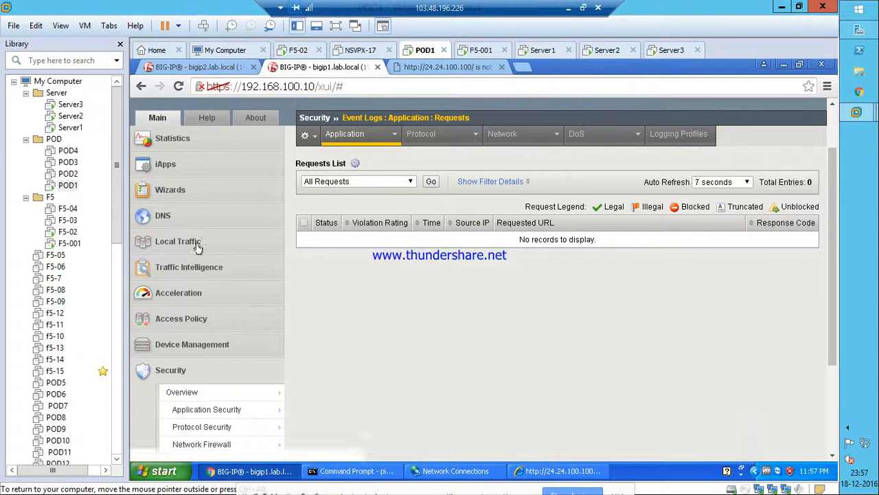
Open VS_TRG's Security > Policies settings under Local Traffic > Virtual Servers.
click(191, 280)
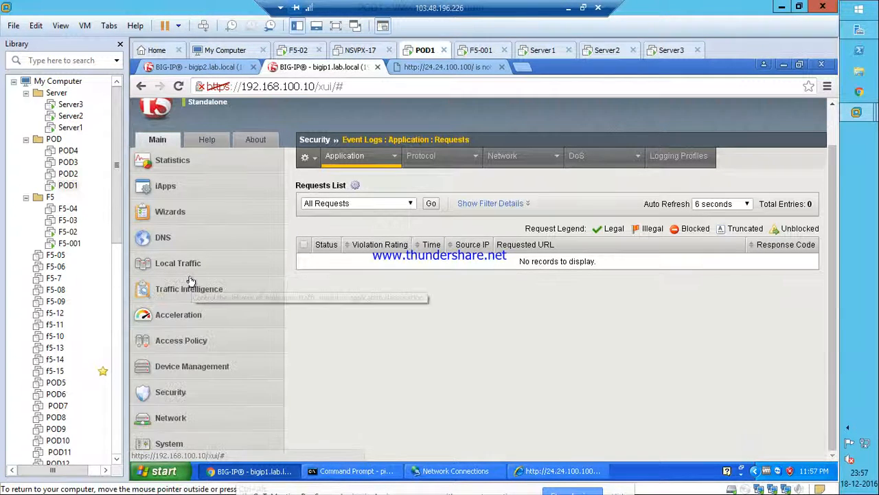
click(237, 260)
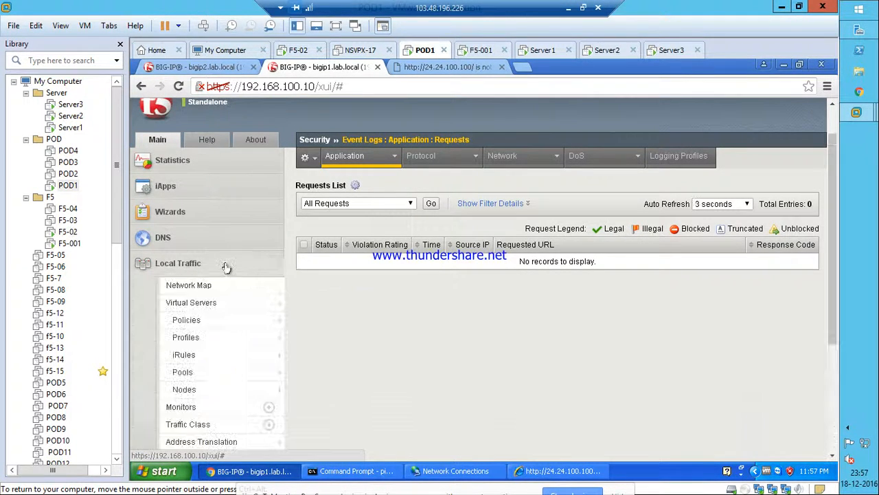
click(190, 304)
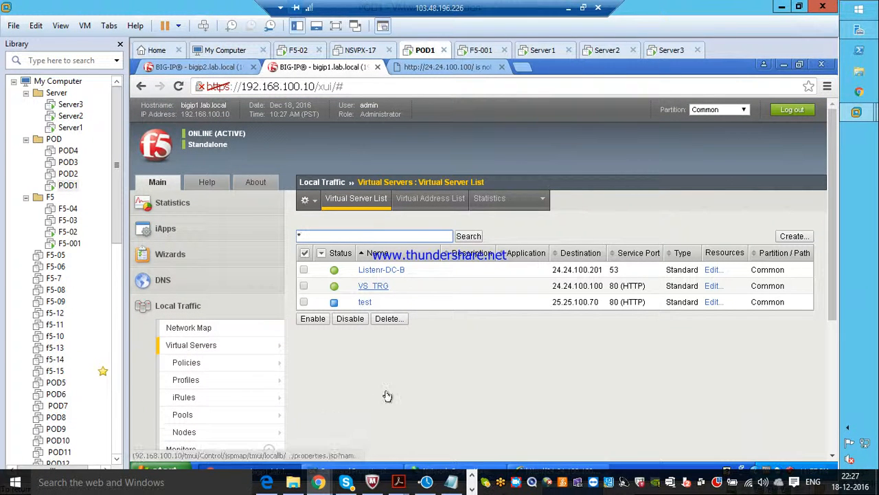
click(367, 287)
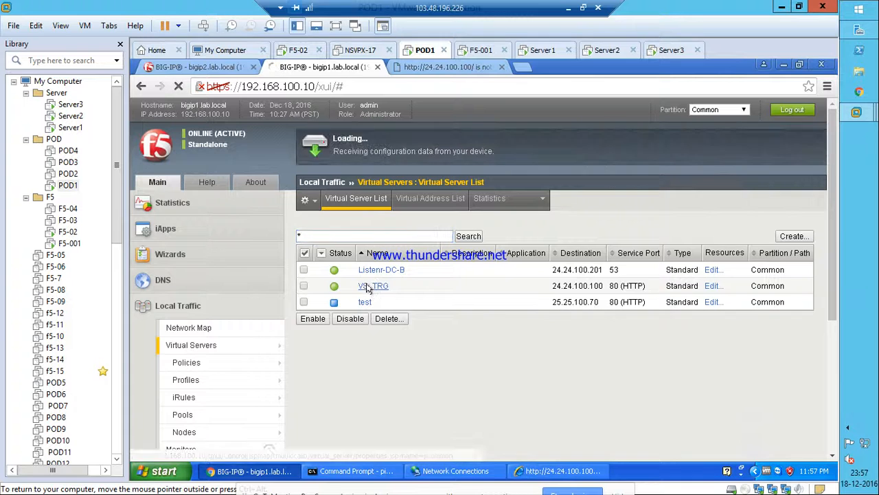
click(415, 200)
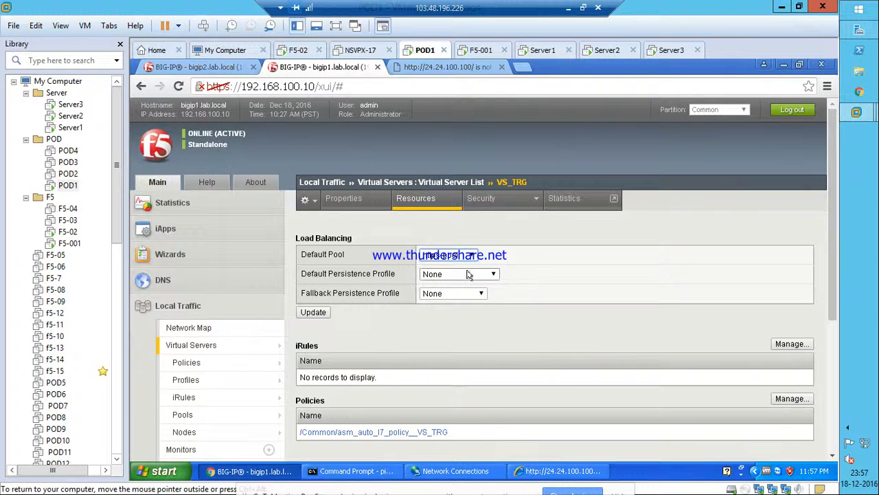
mouse_move(481, 206)
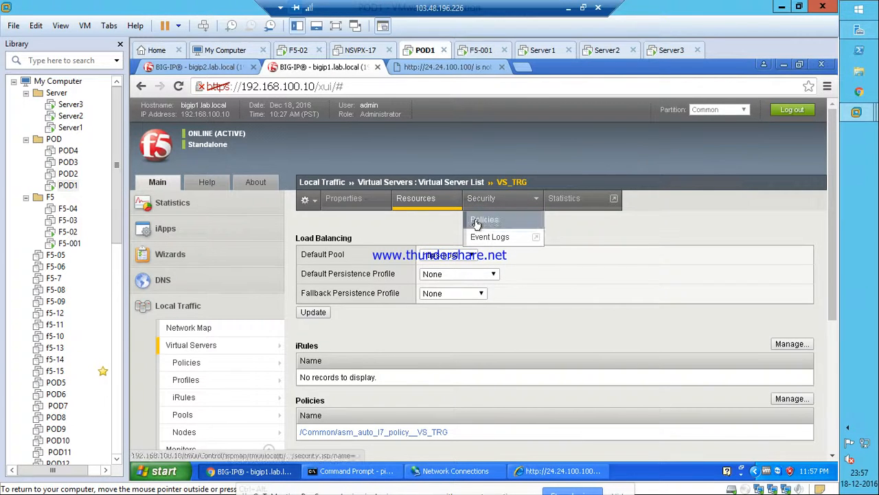
click(481, 220)
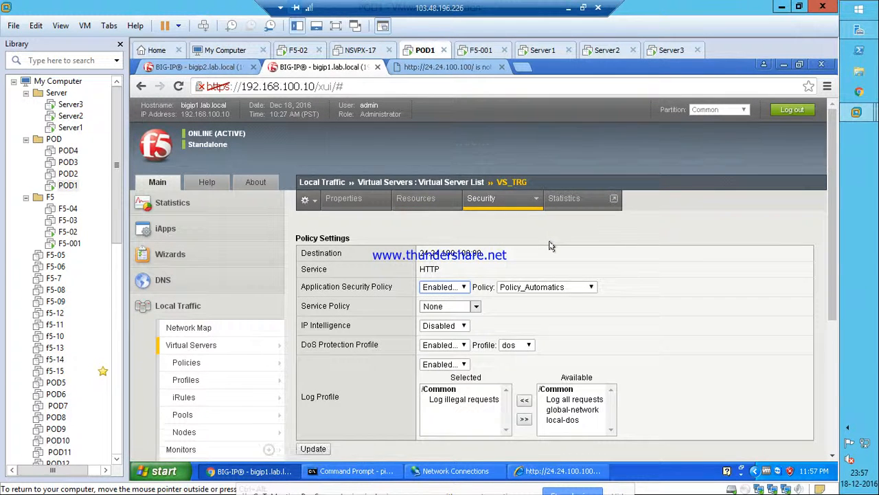
Replace Log illegal requests with Log all requests as VS_TRG's log profile and update.
click(471, 409)
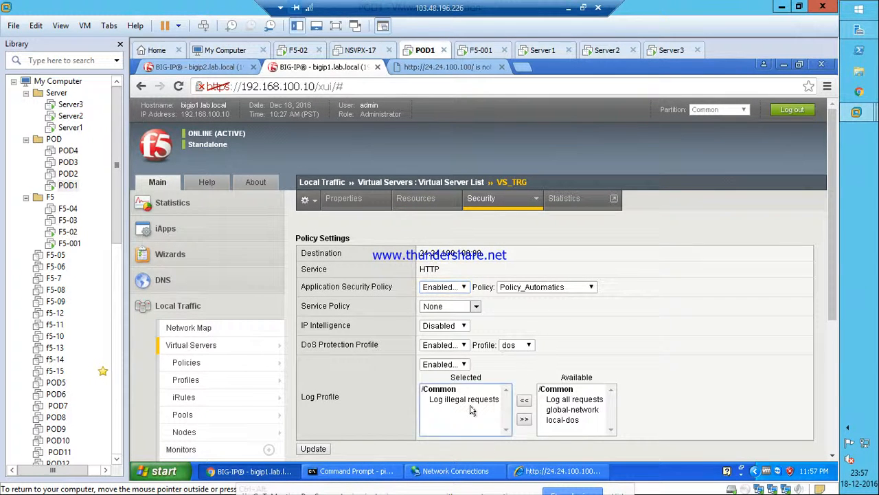
click(479, 399)
click(523, 419)
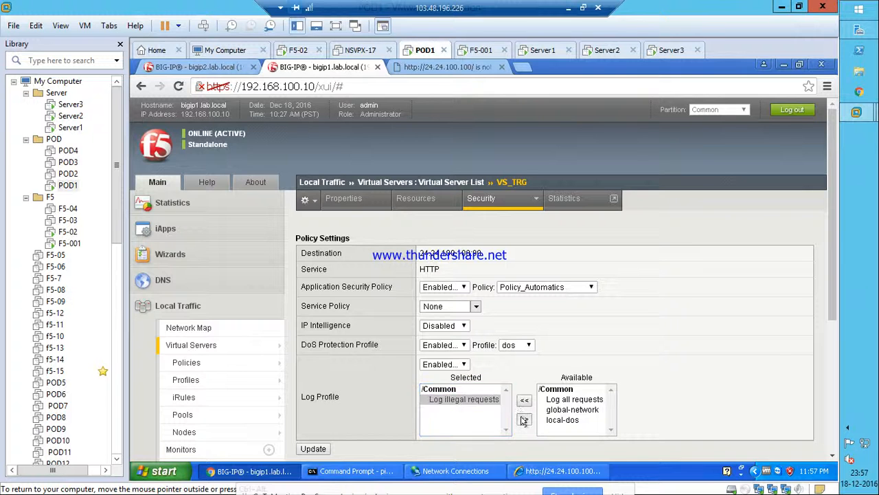
click(563, 399)
click(511, 400)
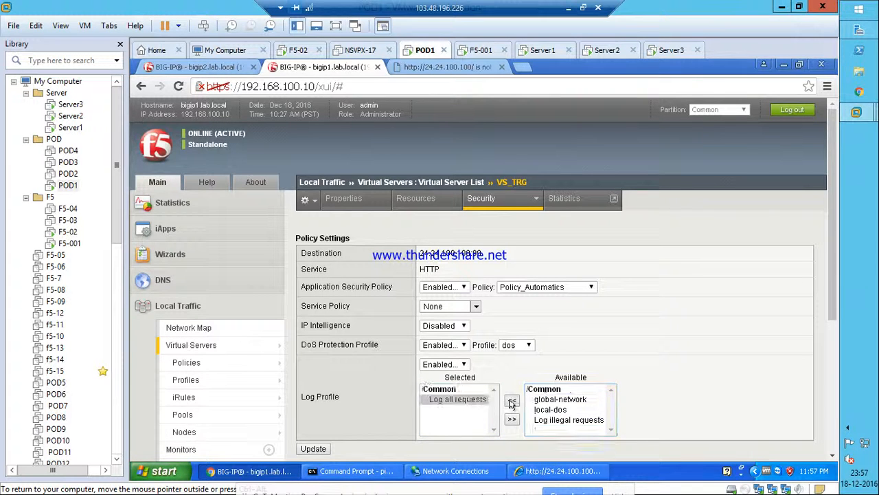
scroll(443, 418, down, 3)
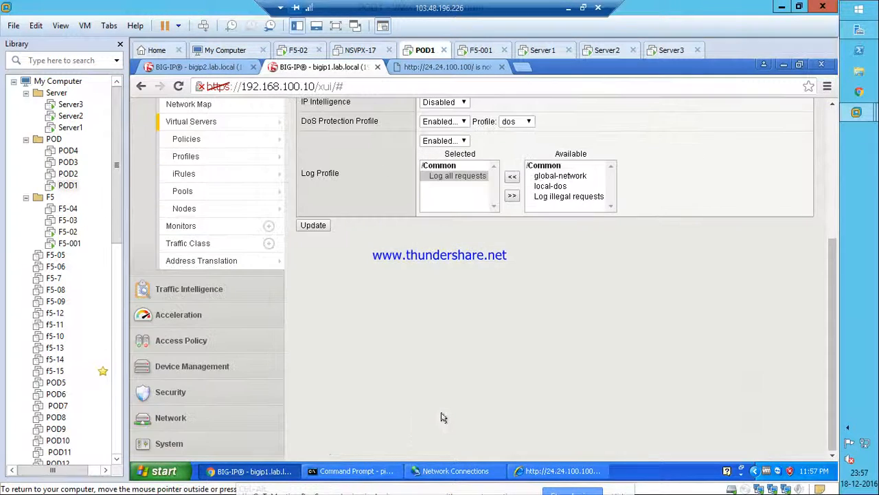
click(313, 226)
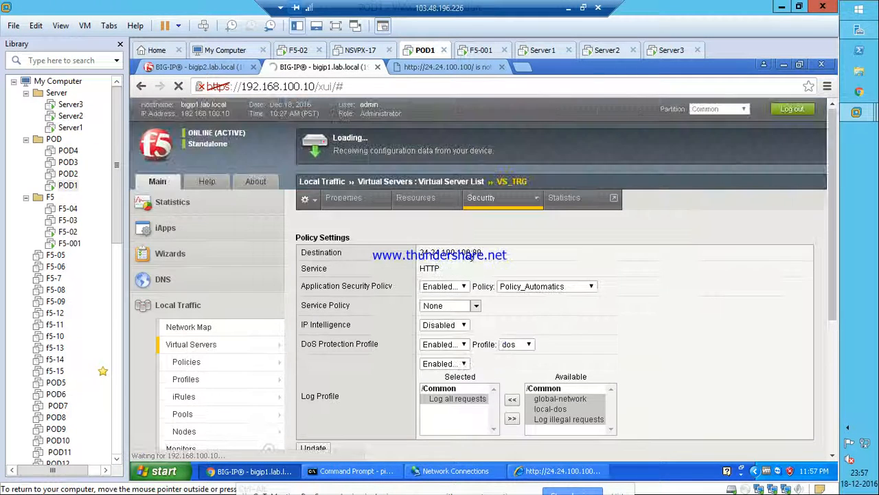
mouse_move(483, 200)
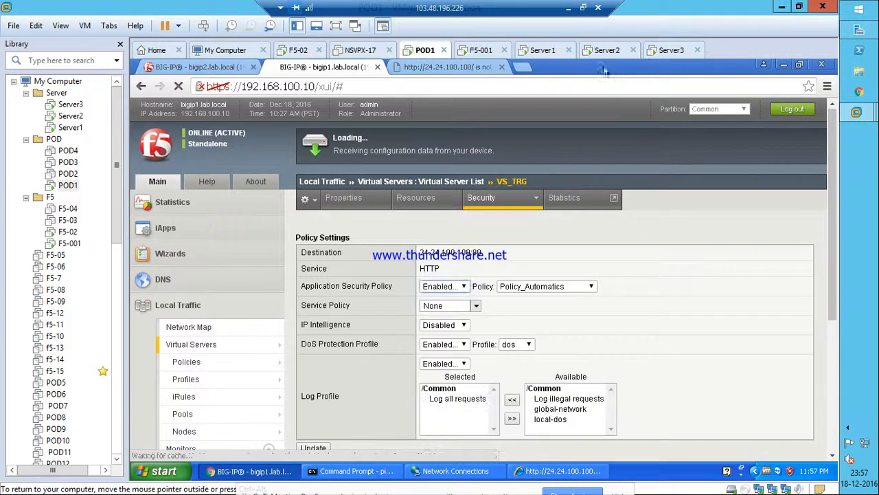
Clear Chrome's cached images, cookies and history from the past hour via Settings.
click(828, 86)
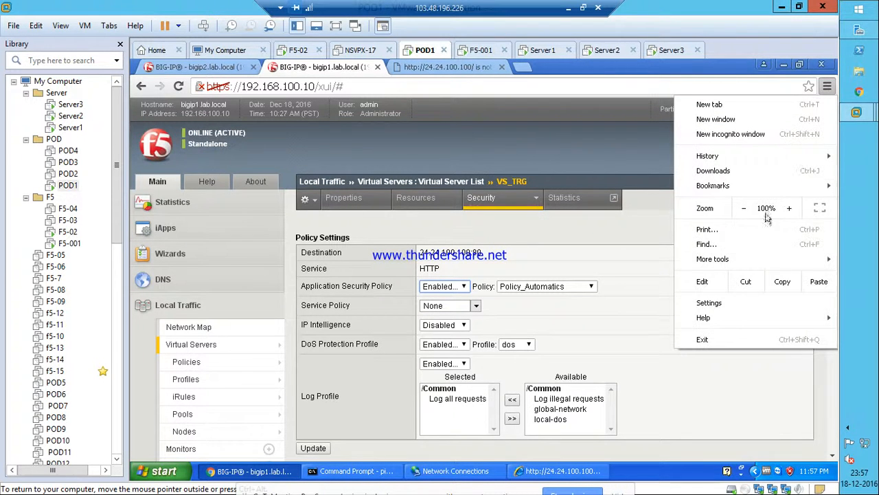
click(726, 305)
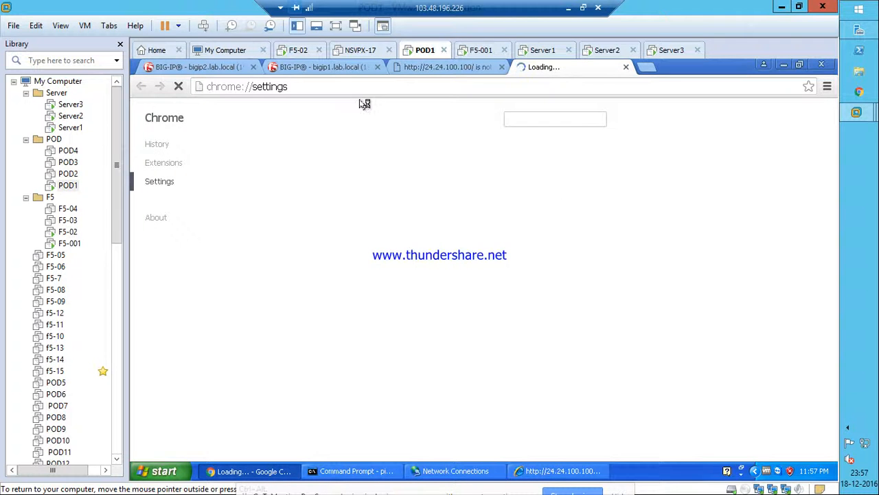
text(cache)
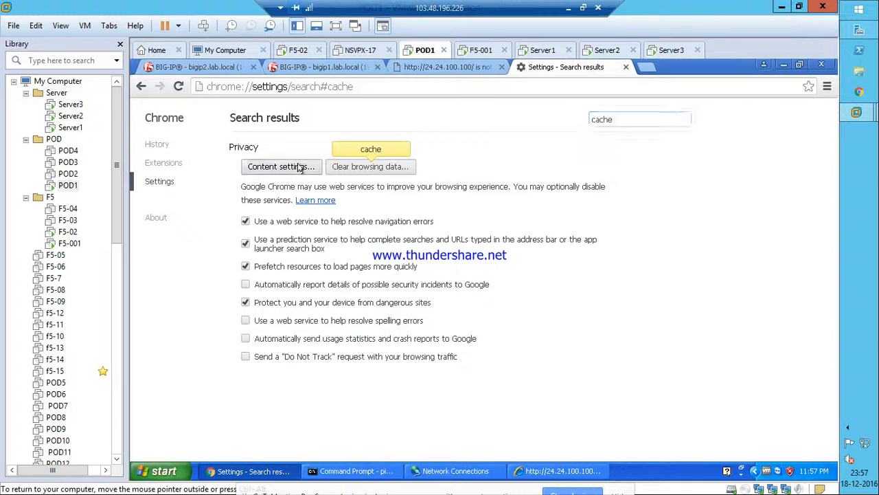
click(371, 168)
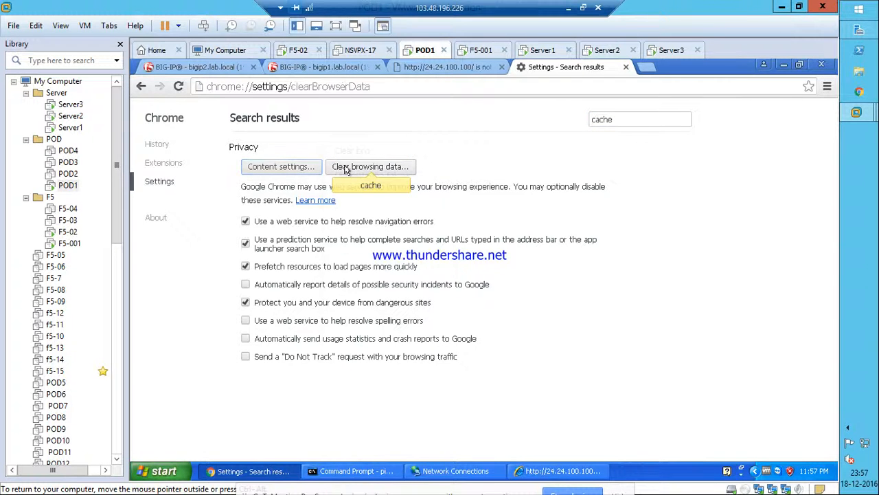
click(546, 364)
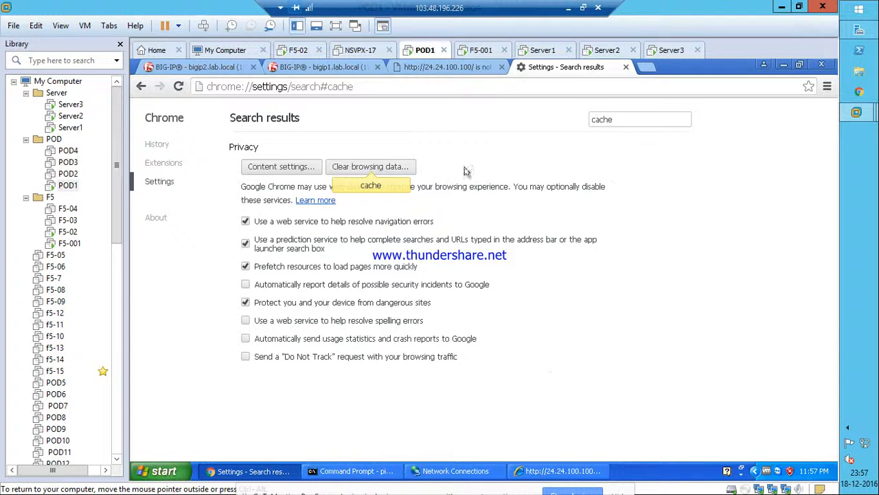
Load 24.24.100.100 in a new Chrome tab, then bring Internet Explorer forward.
click(646, 67)
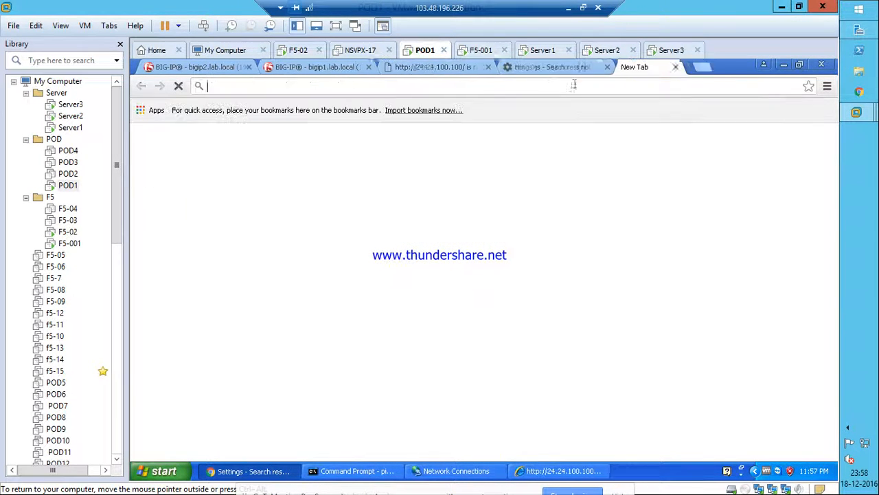
text(24.24.)
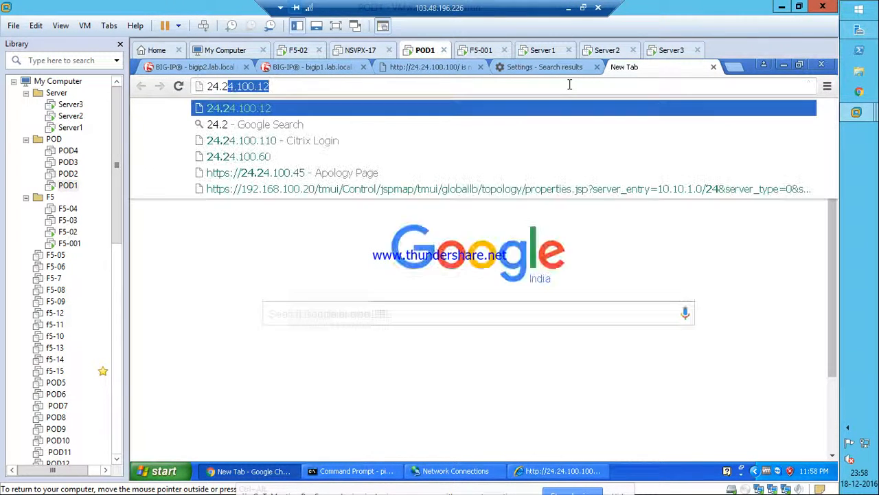
text(100.1000)
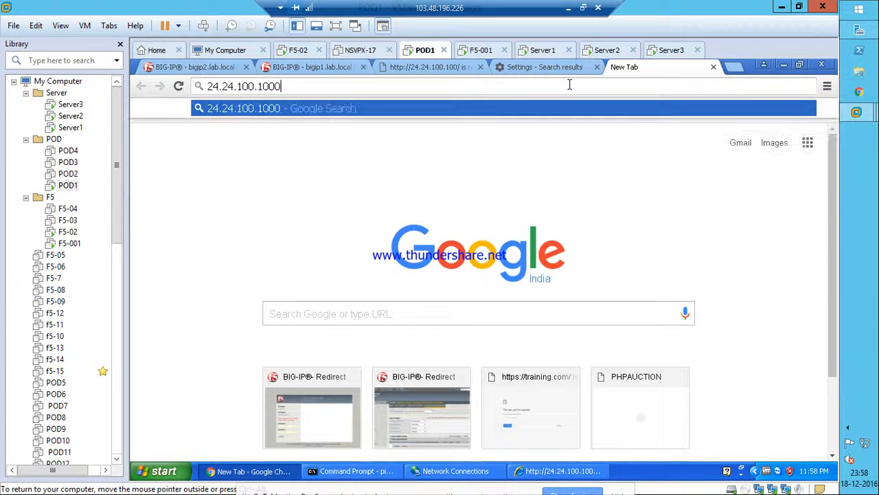
key(BackSpace)
key(Return)
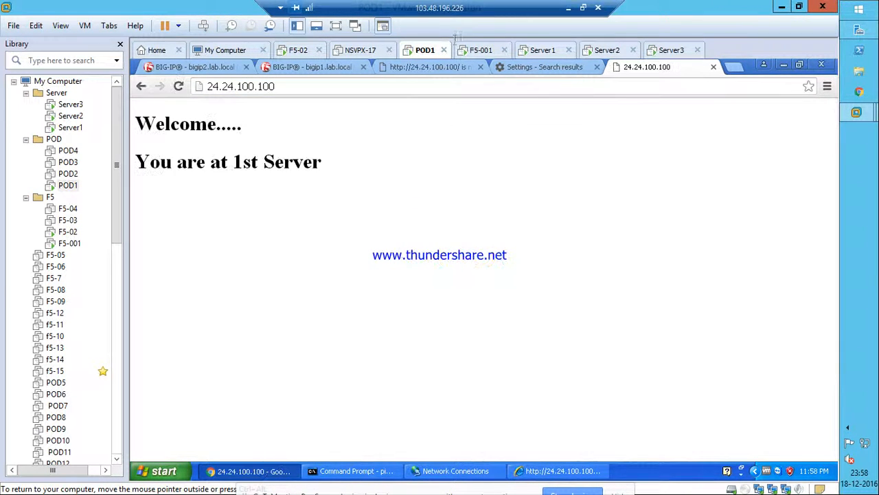
click(424, 71)
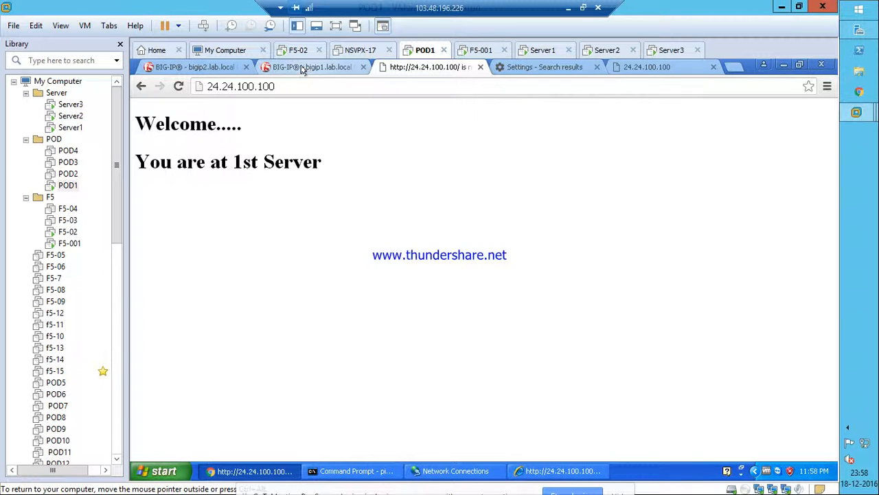
click(532, 471)
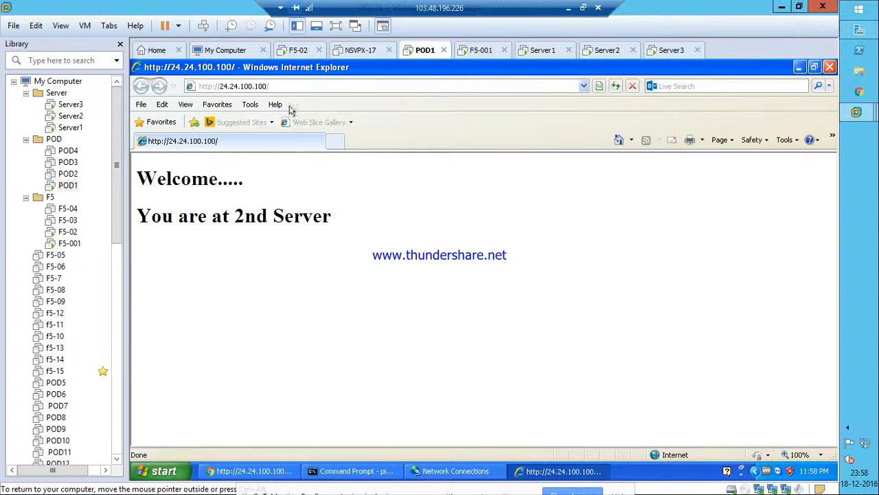
Delete Internet Explorer's temporary files, cookies and history from Internet Options, then close IE.
click(250, 104)
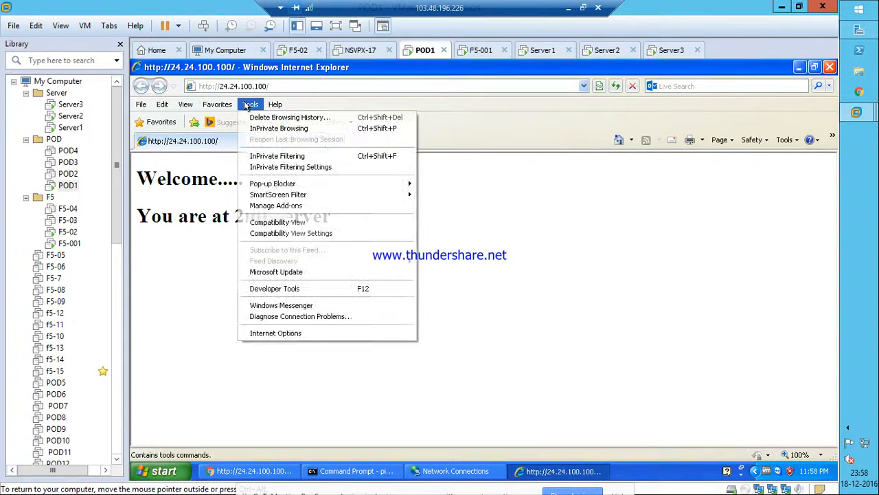
click(272, 333)
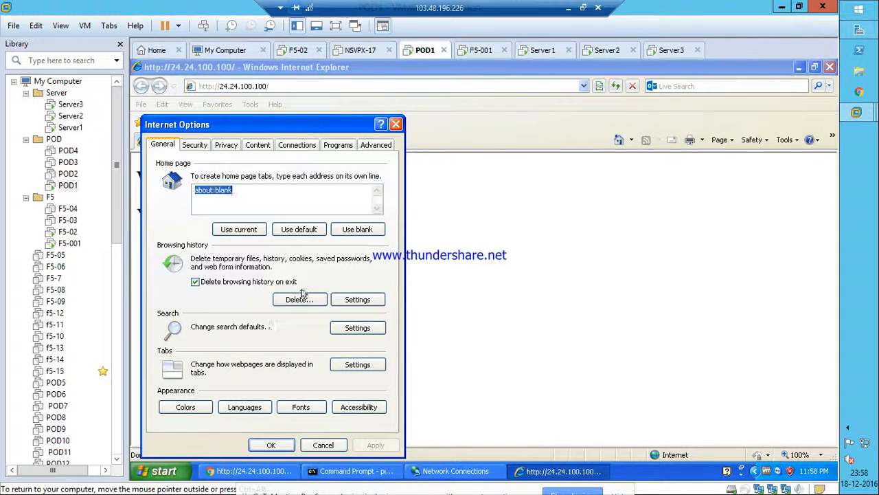
click(296, 299)
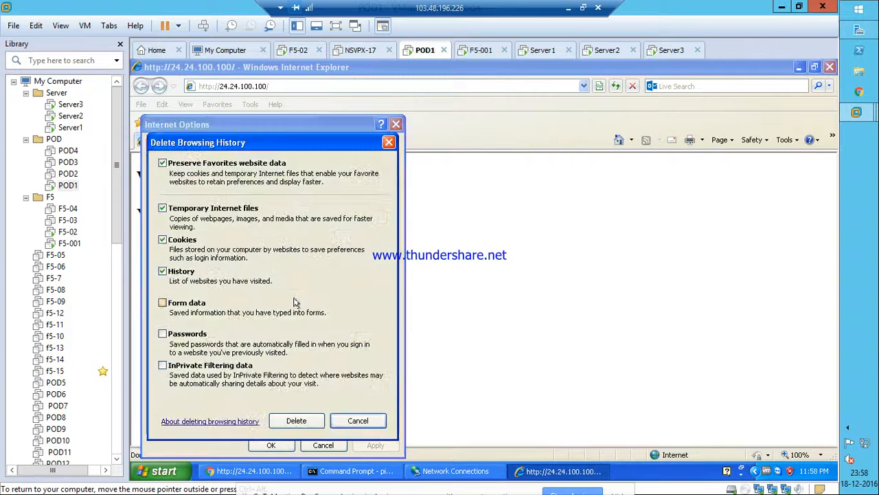
click(296, 420)
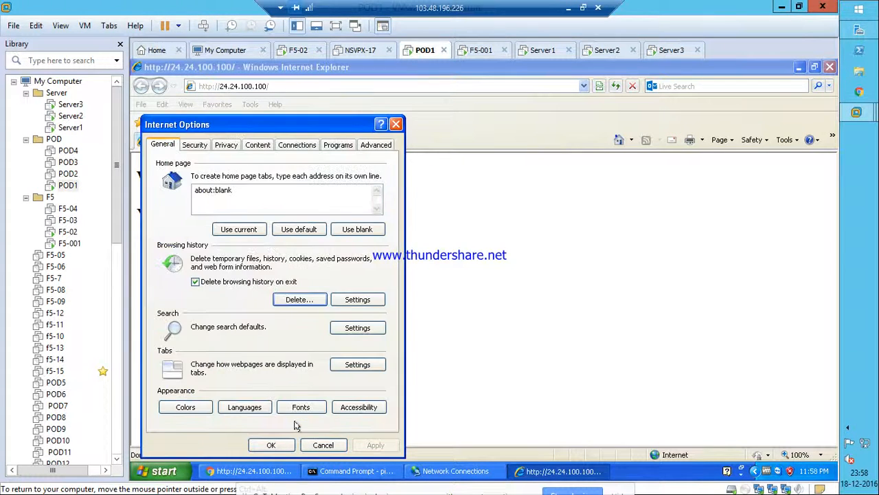
click(272, 445)
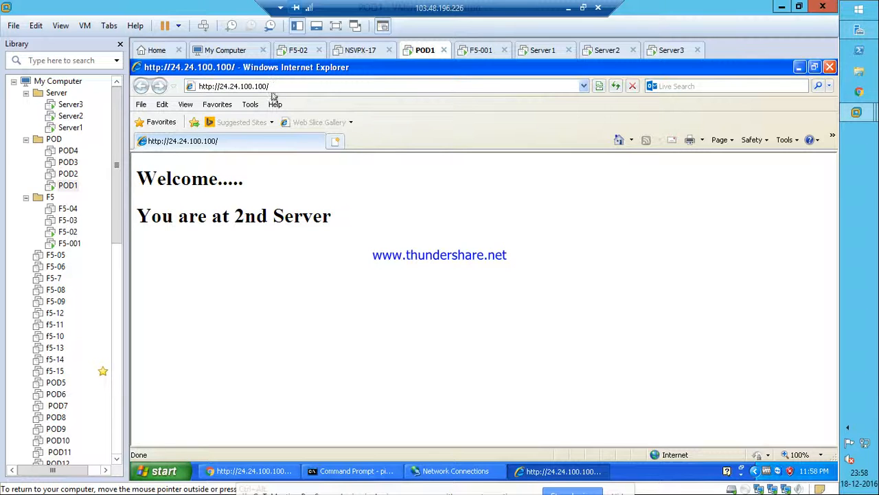
click(829, 66)
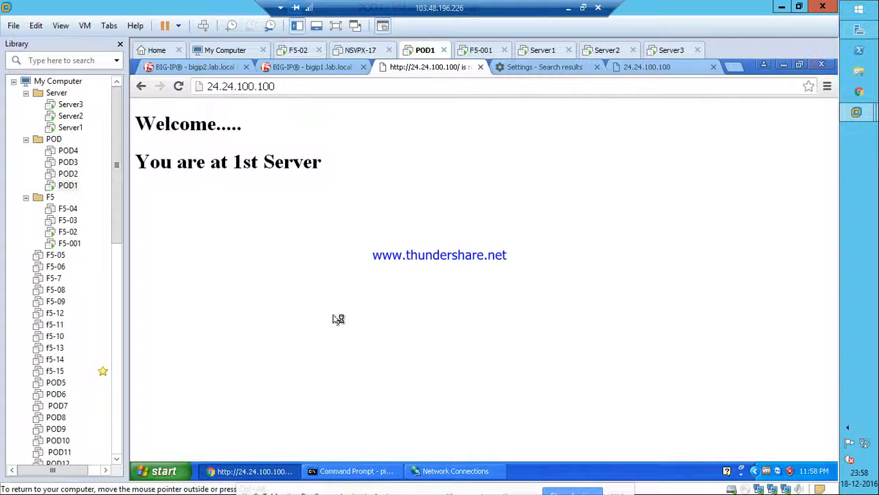
click(158, 470)
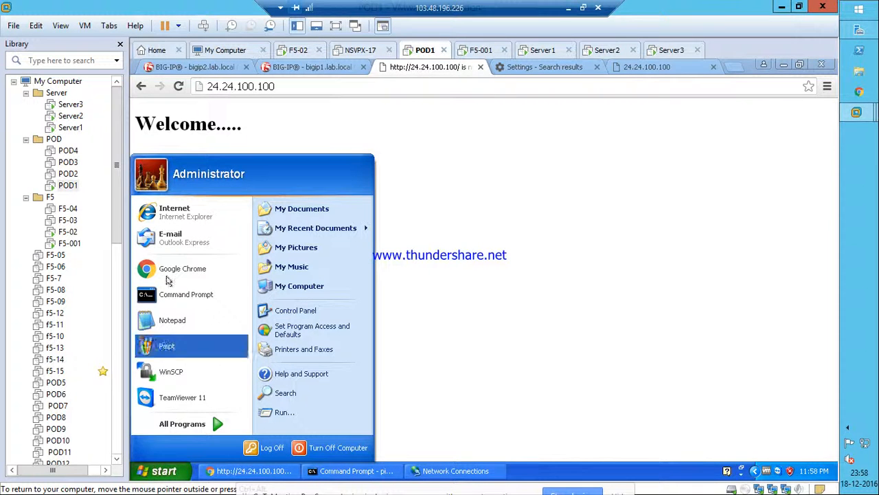
Launch Internet Explorer, load 24.24.100.100, then minimize it.
click(168, 210)
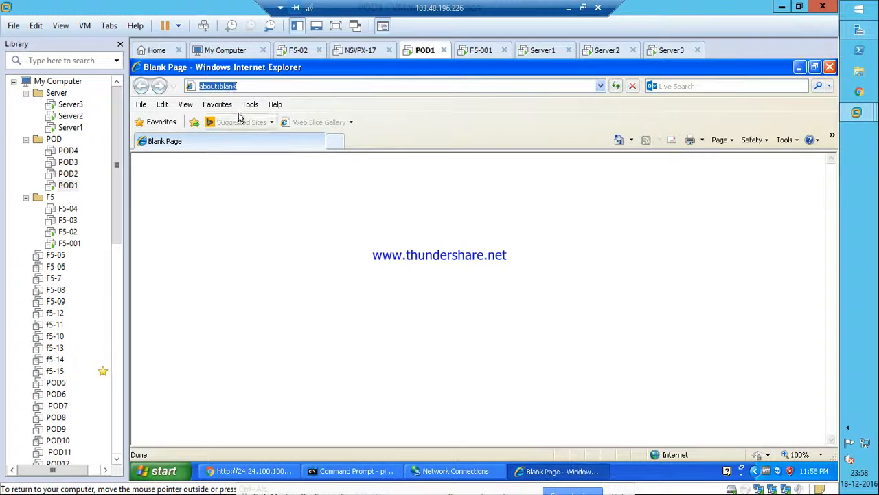
key(BackSpace)
text(24.24.100.100)
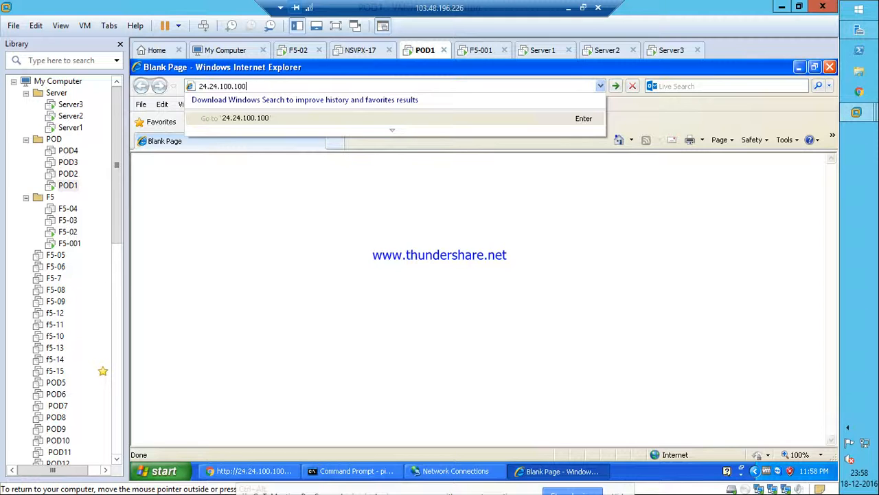
key(Return)
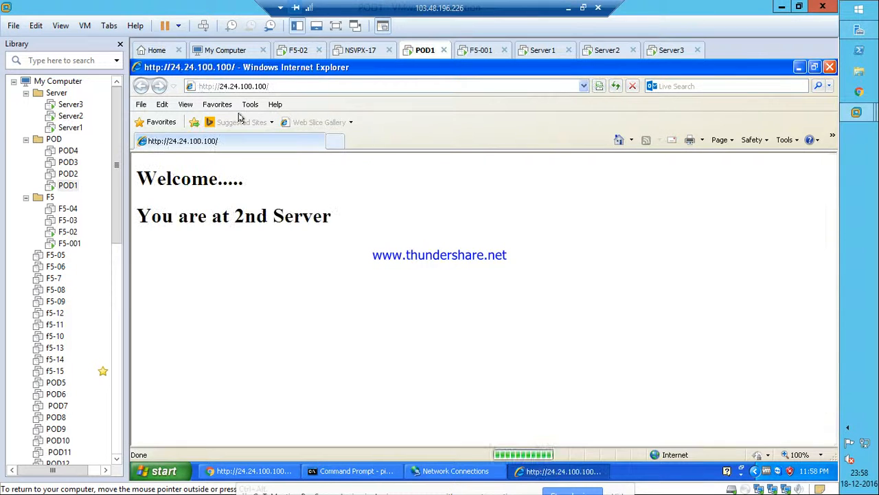
click(799, 68)
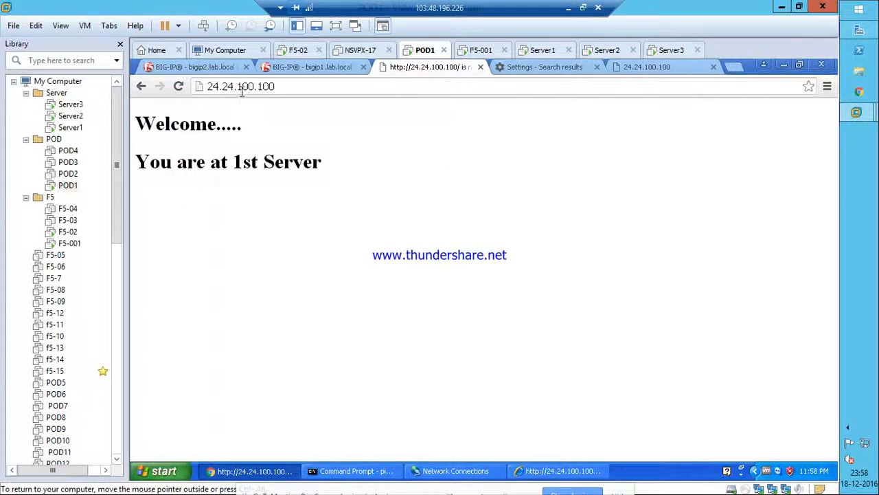
Bring up Chrome's taskbar window options, then dismiss them.
right_click(234, 471)
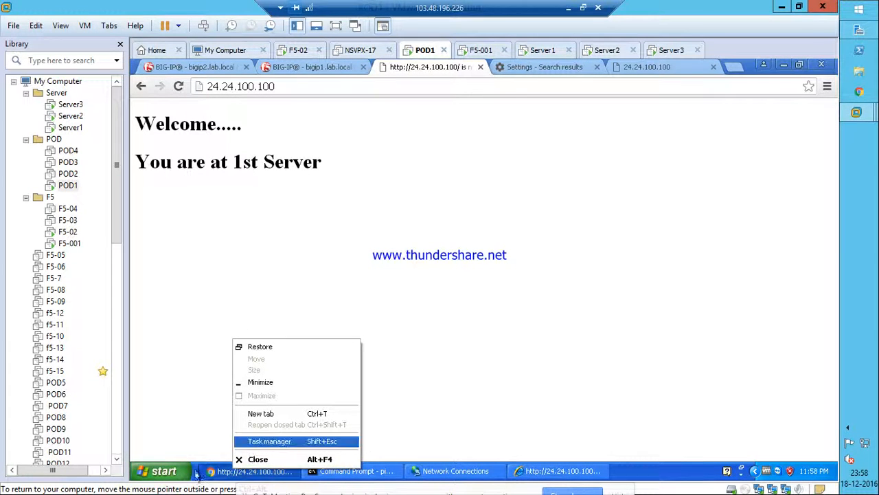
right_click(210, 473)
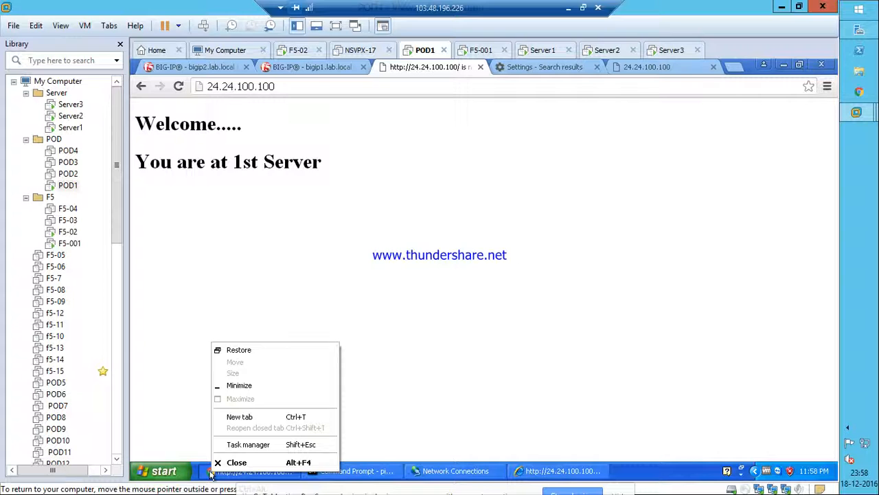
right_click(211, 473)
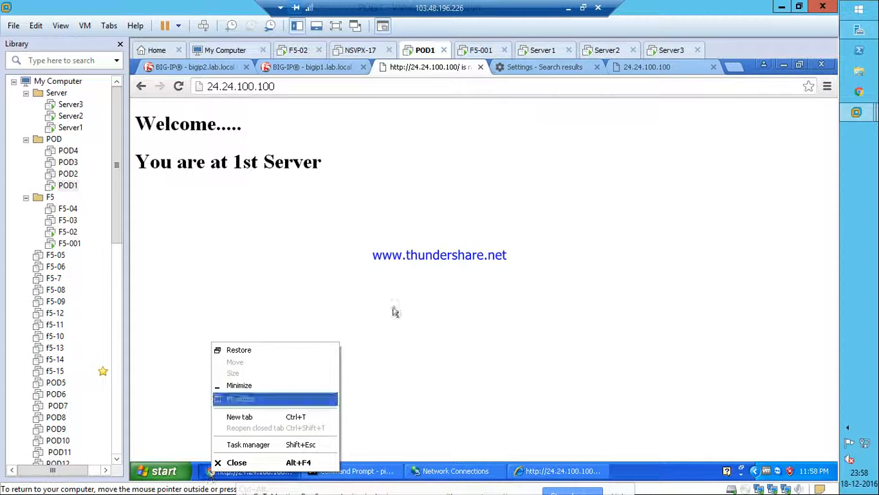
click(409, 257)
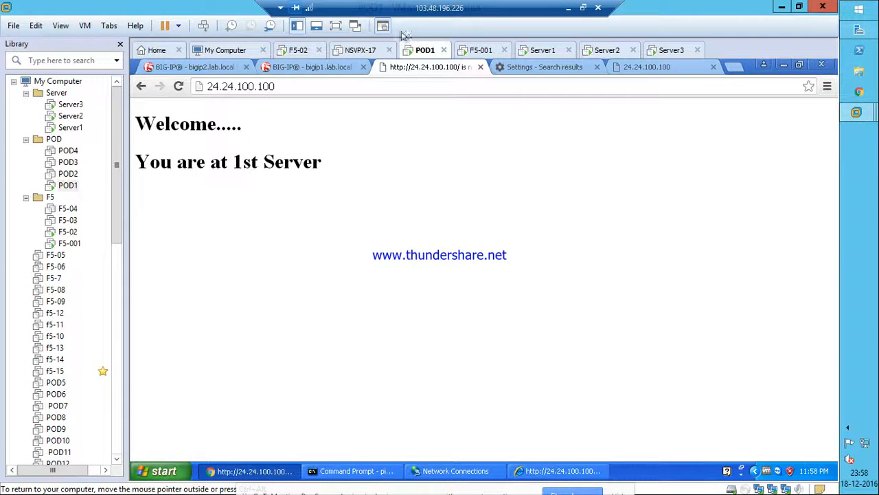
Reload the bigip1 tab and proceed past the certificate warning to 192.168.100.10.
click(302, 68)
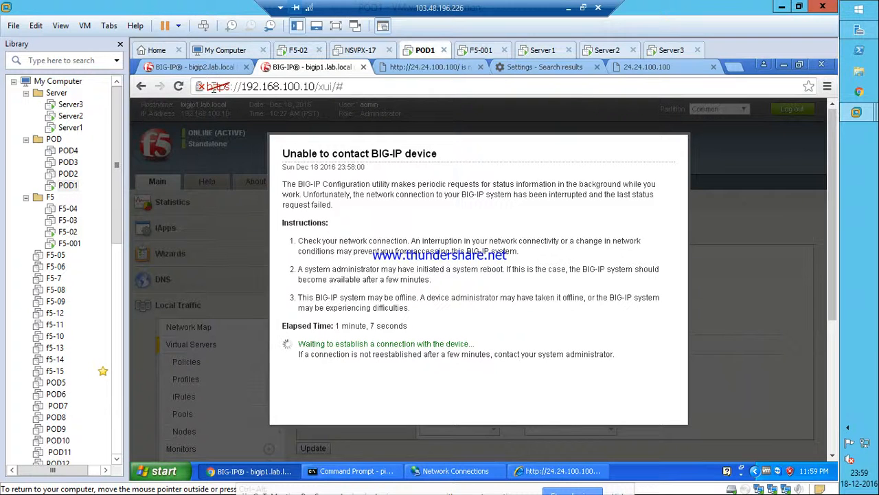
click(178, 86)
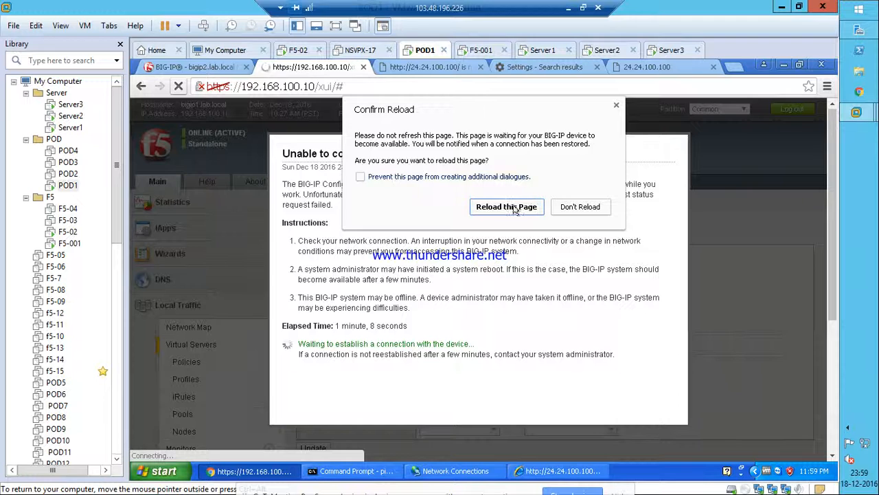
click(507, 207)
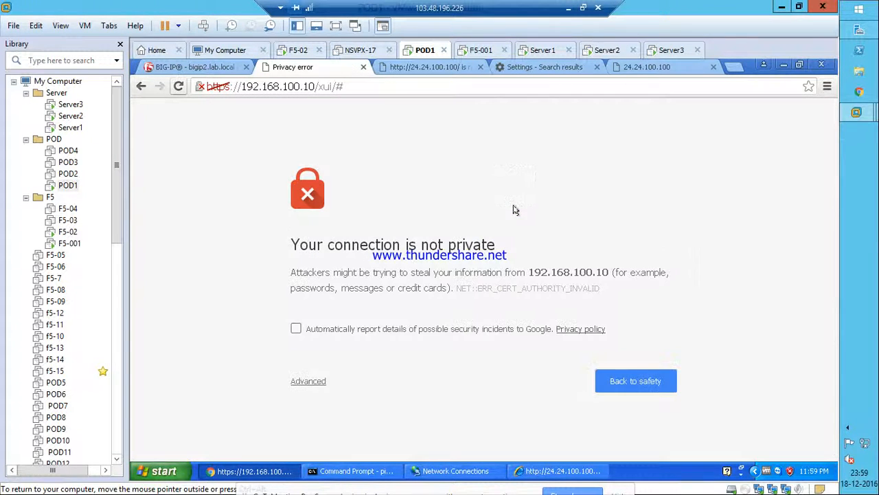
click(307, 382)
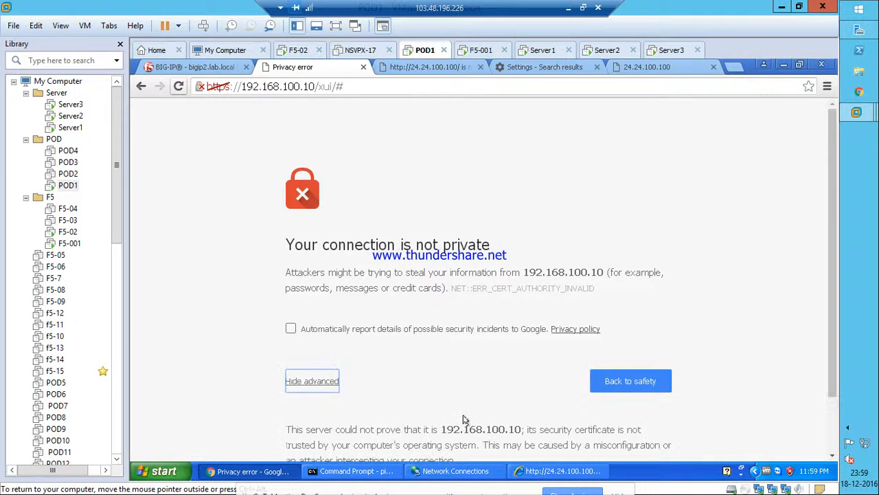
scroll(443, 425, down, 1)
click(370, 422)
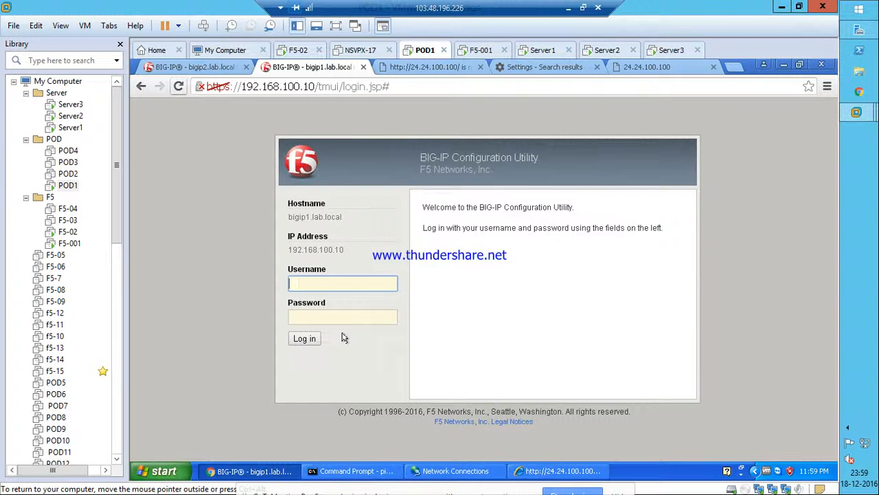
Log back in to the Configuration Utility with the admin username and password.
text(in)
key(Tab)
text(a)
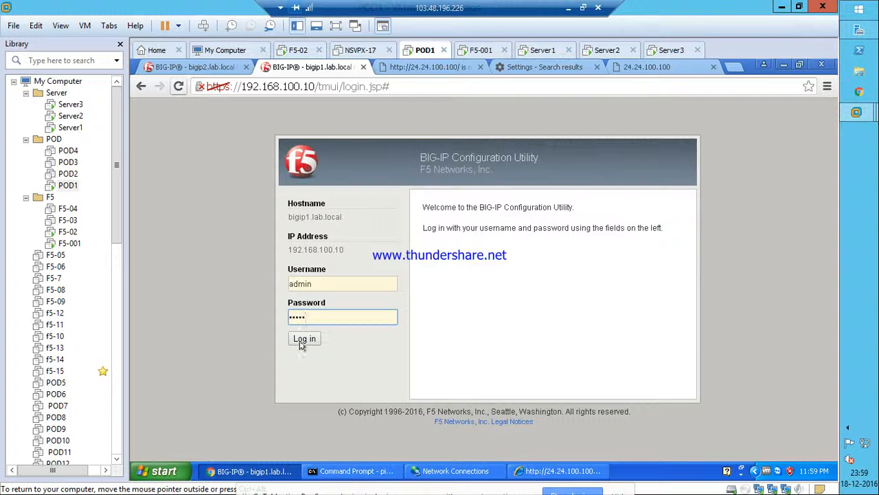
text(dmin)
click(302, 340)
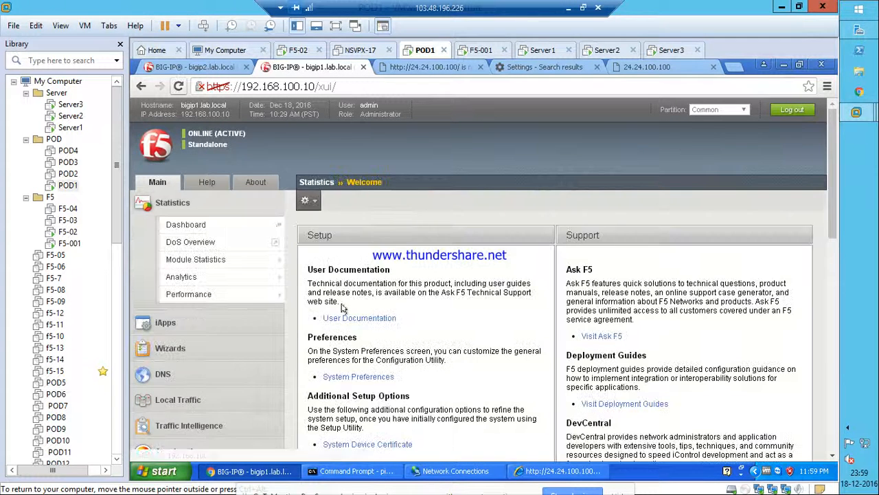
Open the Security Event Logs Application Requests log.
scroll(268, 323, down, 5)
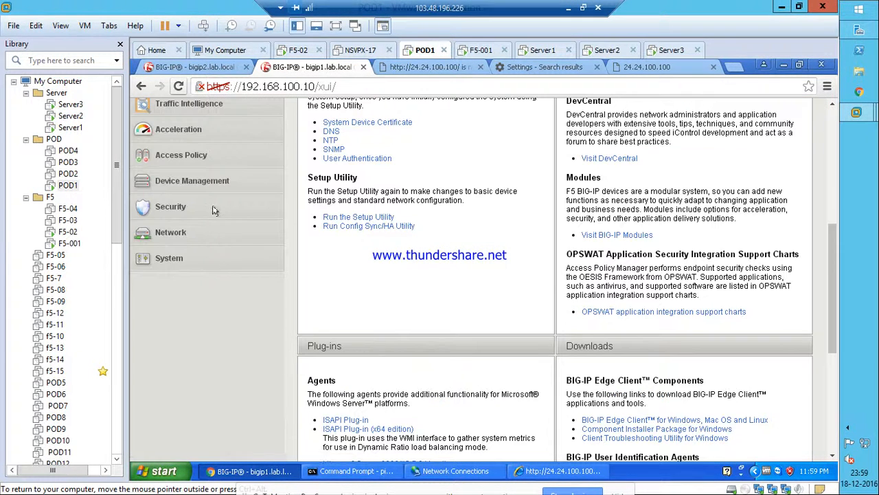
mouse_move(194, 214)
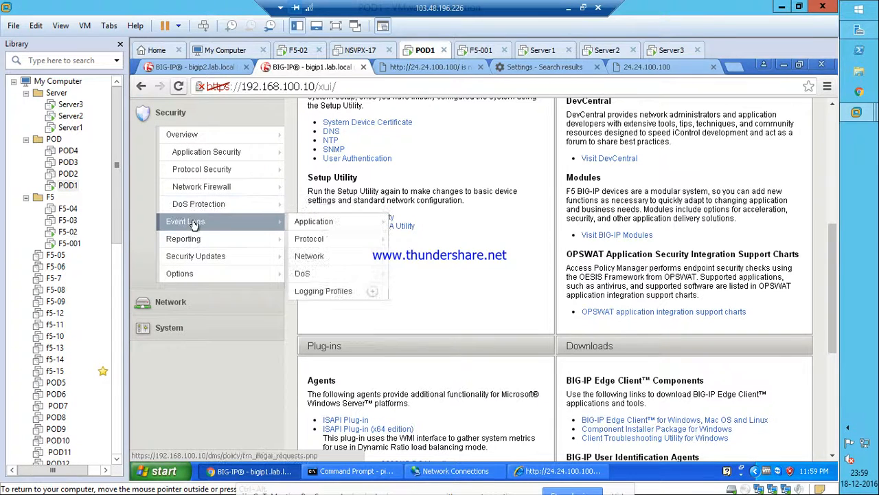
mouse_move(319, 221)
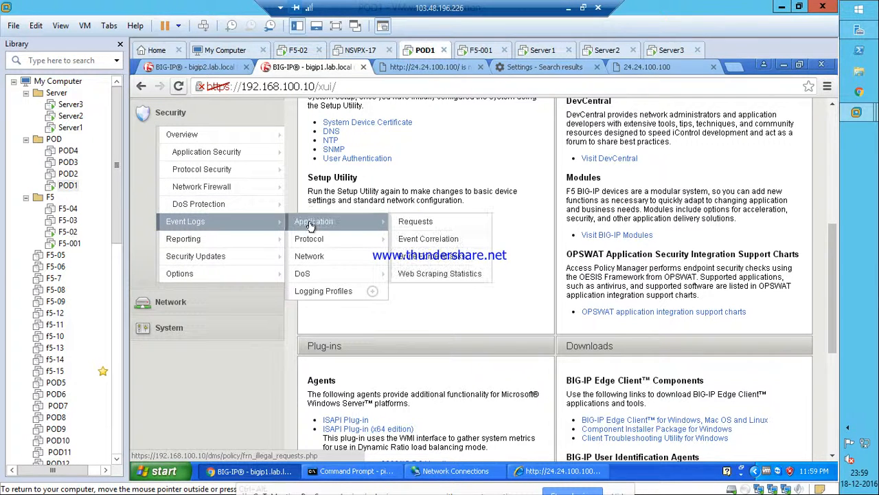
click(473, 238)
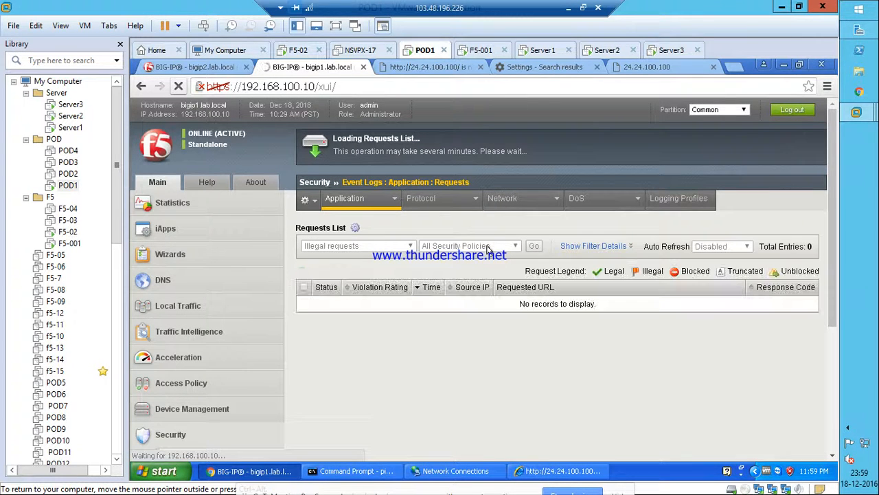
Switch the request filter to All Requests, revealing three legal requests from 24.24.100.1.
click(379, 248)
click(374, 245)
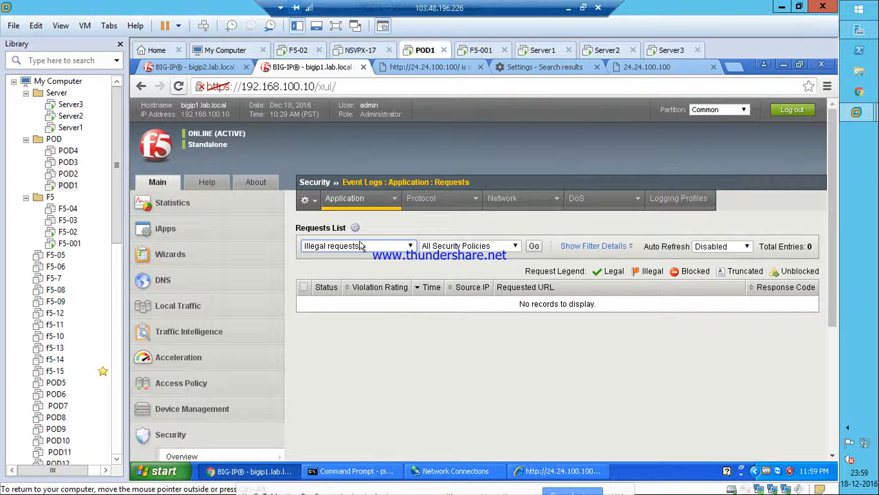
click(363, 247)
click(344, 257)
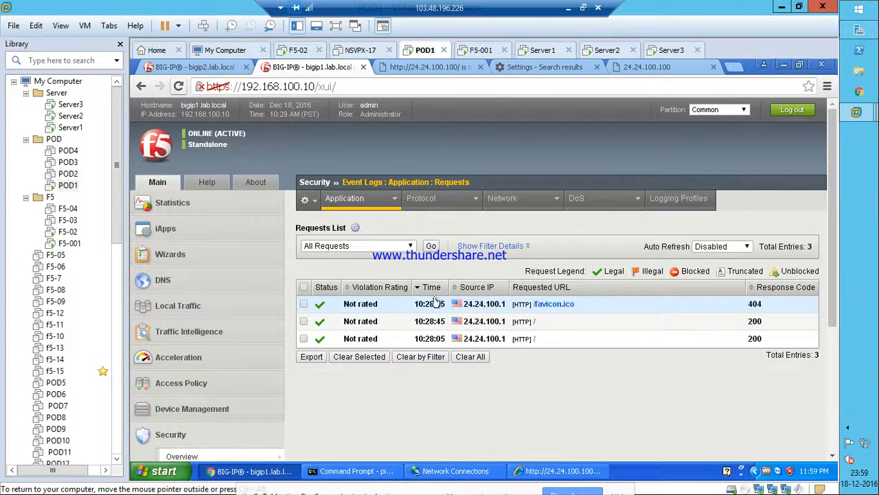
mouse_move(455, 307)
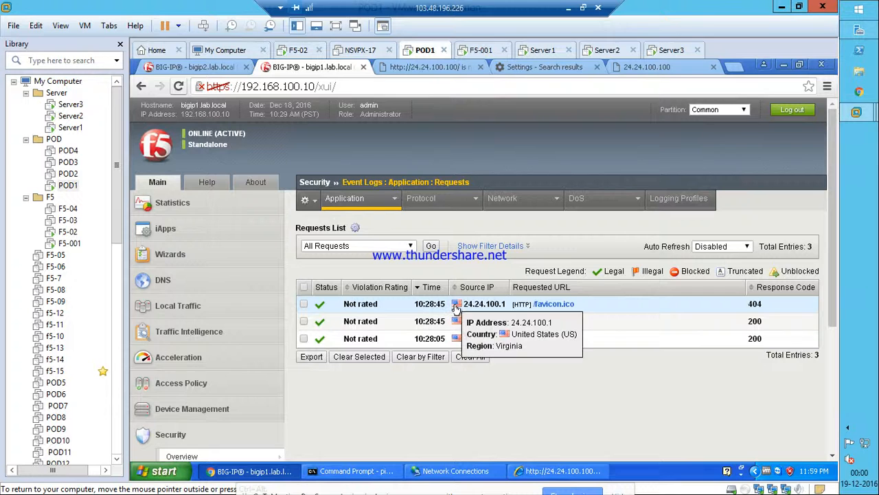
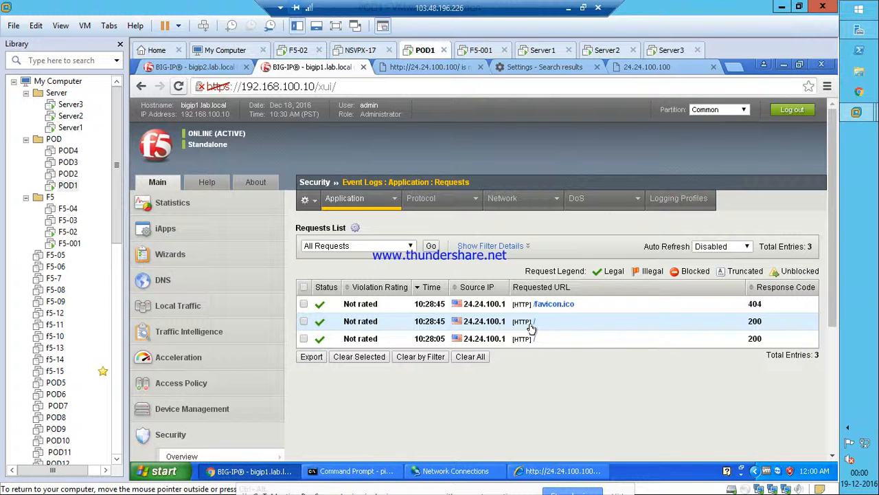
Open the /favicon.ico request's details: Policy_Automatics, response 404, not rated.
double_click(754, 321)
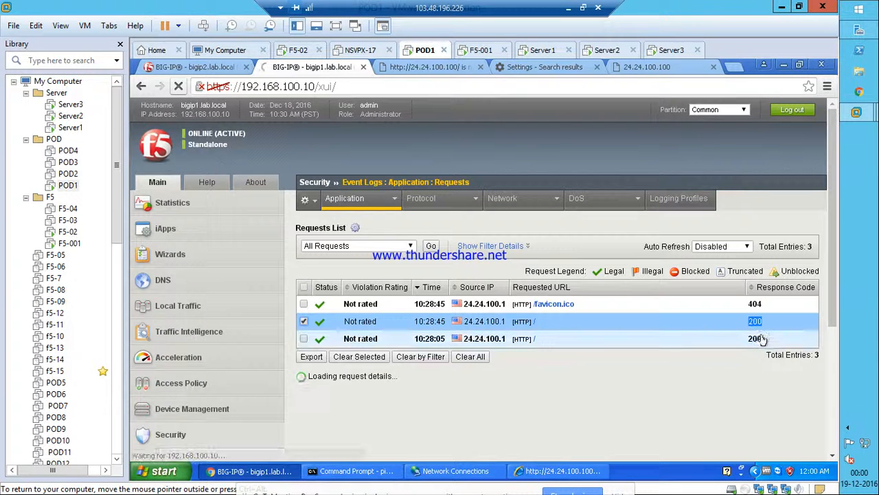
double_click(760, 339)
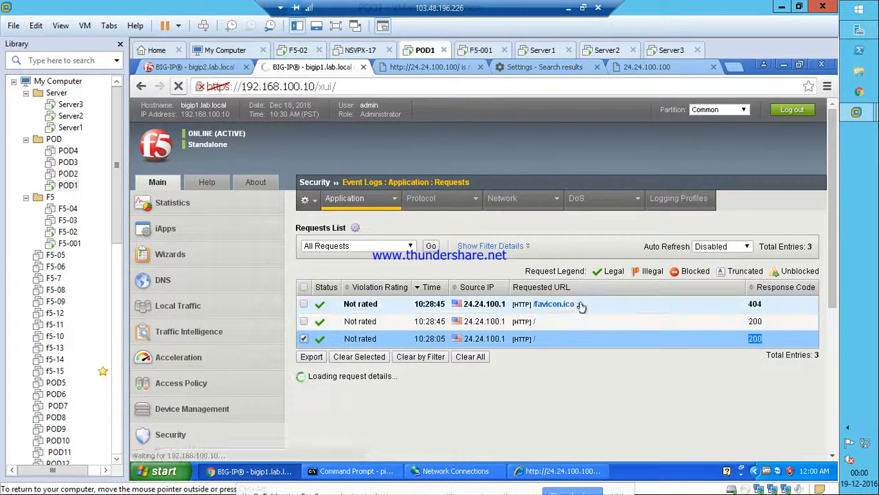
drag(575, 307, 533, 310)
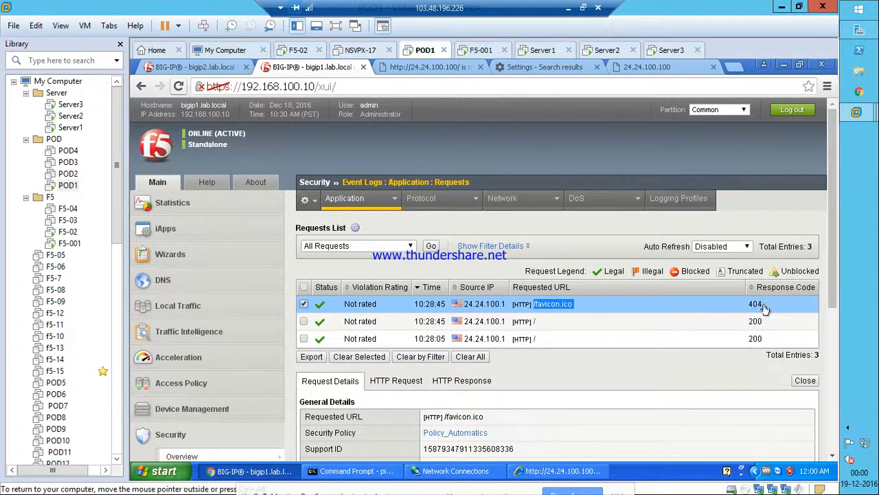
drag(765, 309, 743, 311)
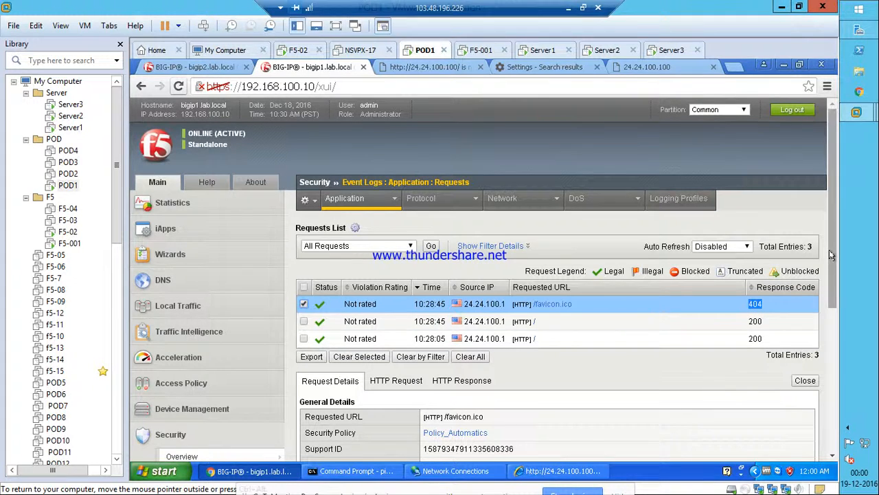
drag(829, 255, 837, 336)
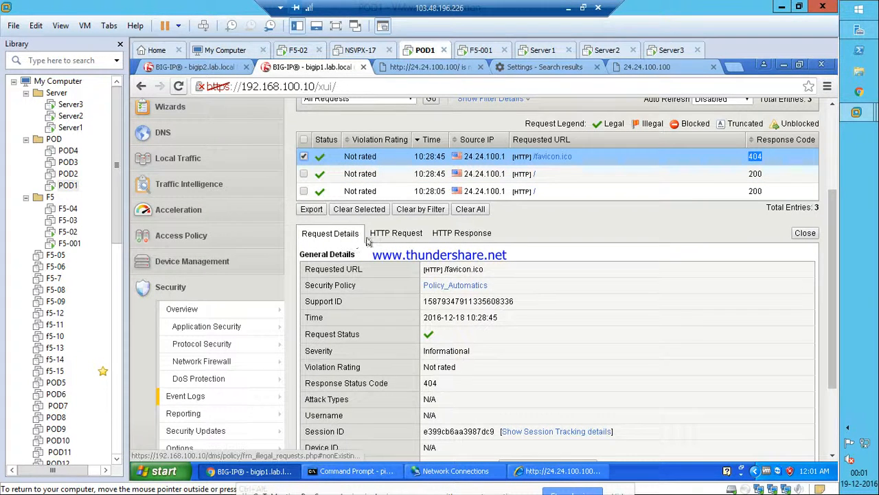
click(320, 174)
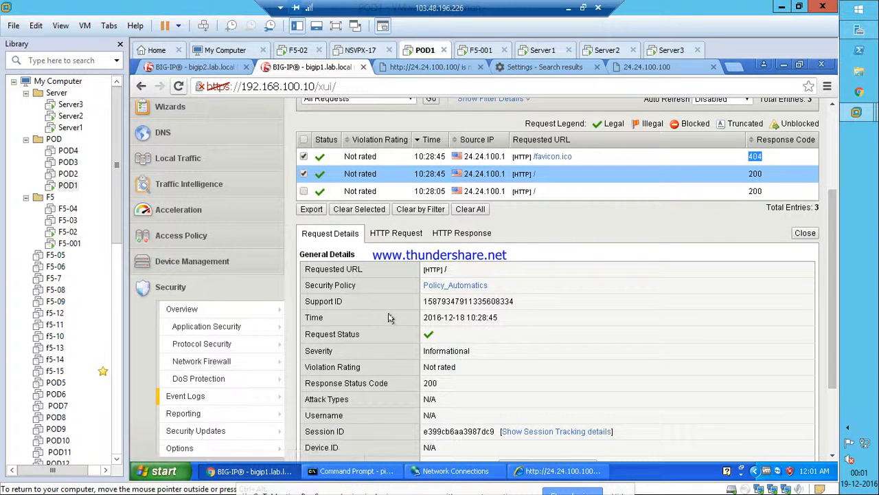
click(304, 175)
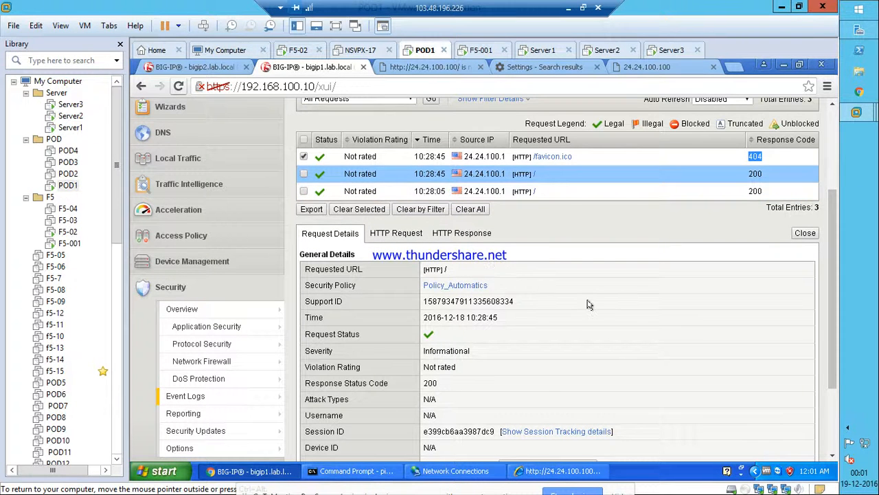
click(410, 160)
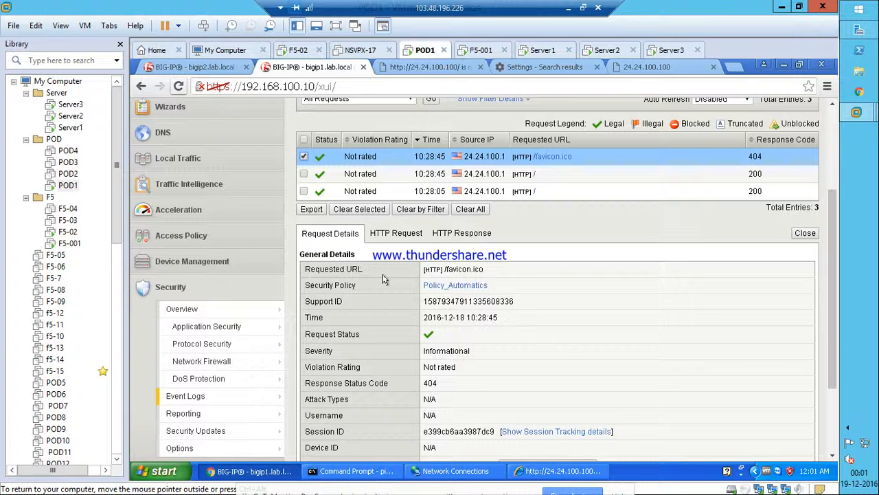
triple_click(307, 270)
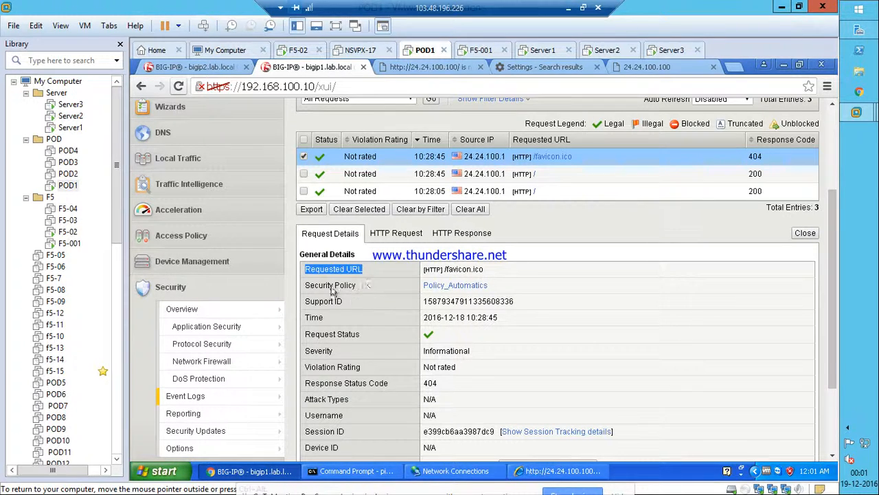
drag(356, 285, 306, 289)
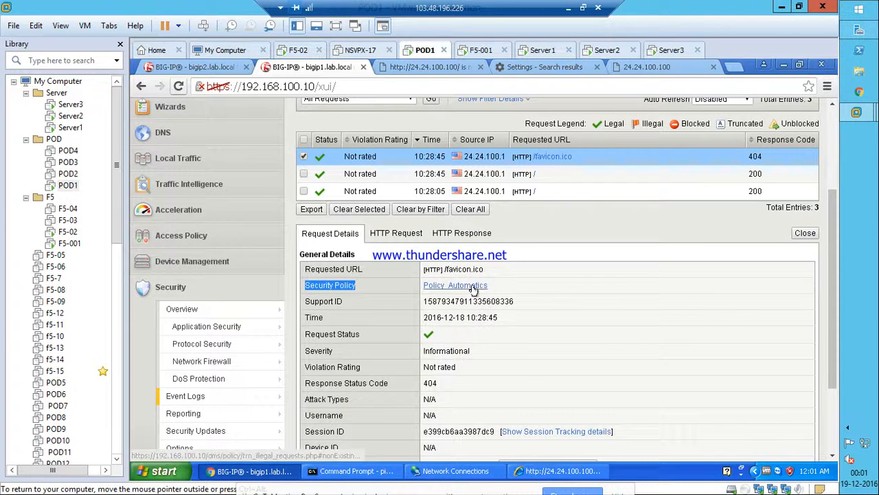
drag(345, 303, 306, 305)
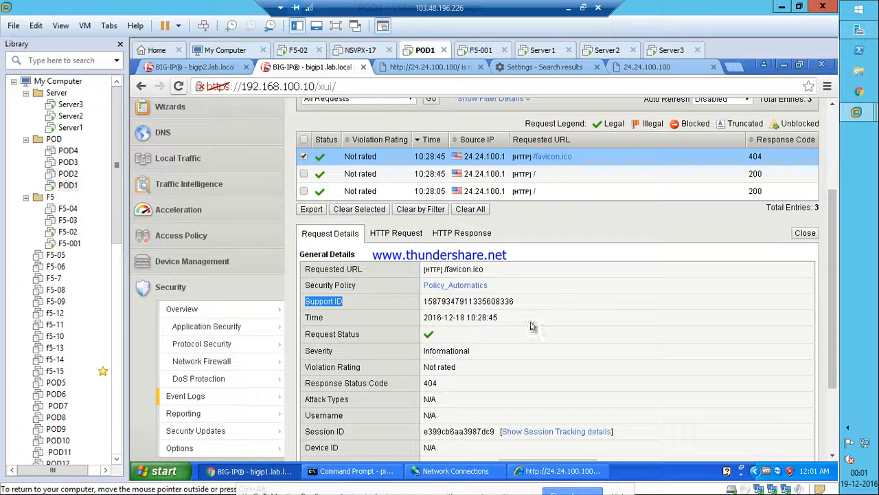
drag(515, 303, 419, 305)
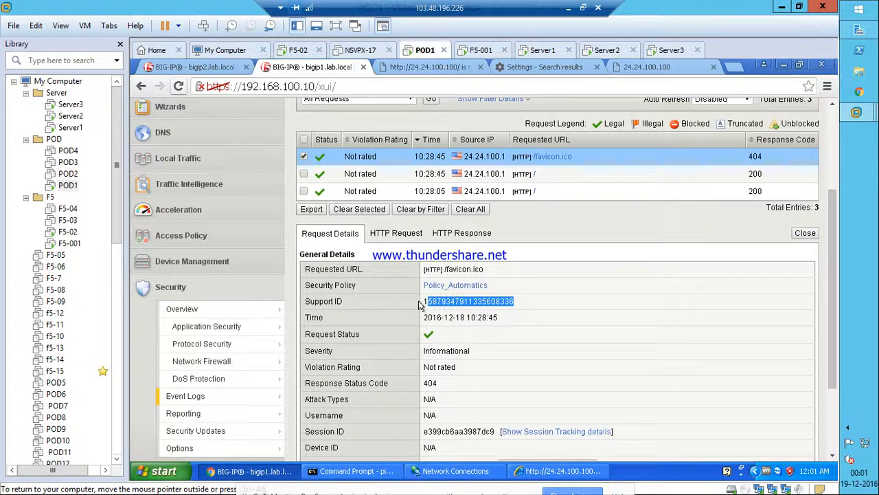
click(522, 307)
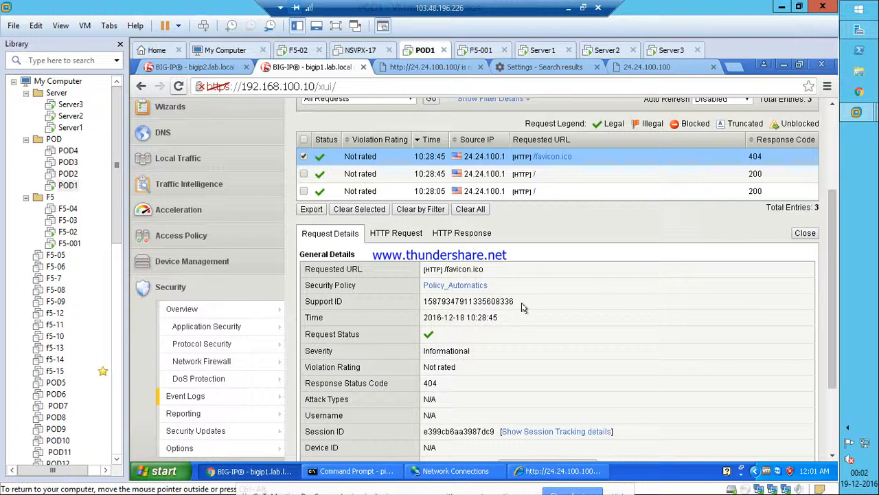
drag(515, 303, 416, 302)
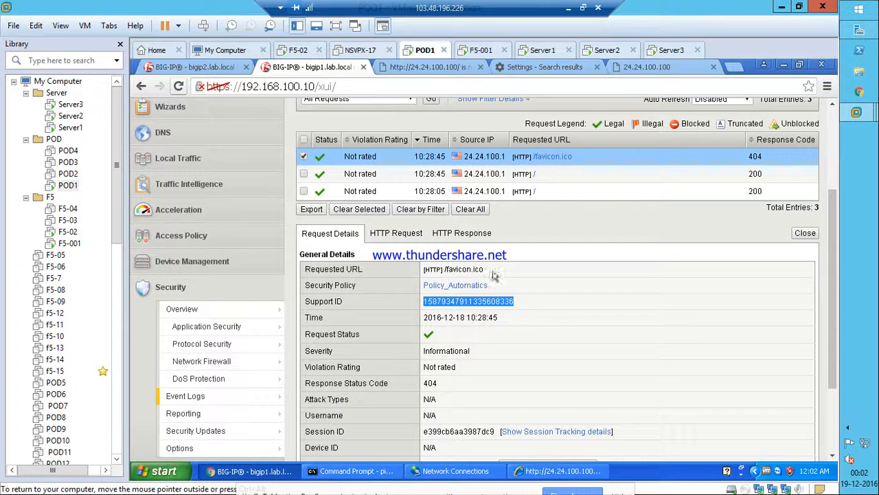
drag(483, 269, 441, 269)
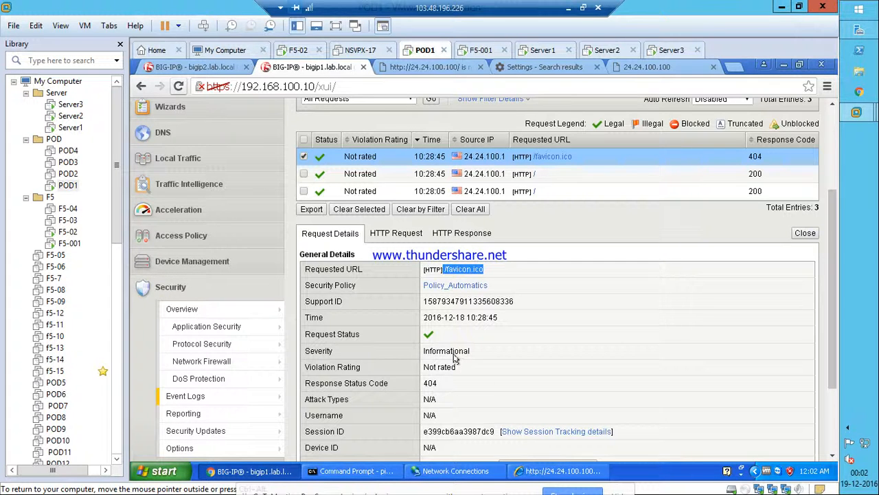
scroll(518, 331, down, 1)
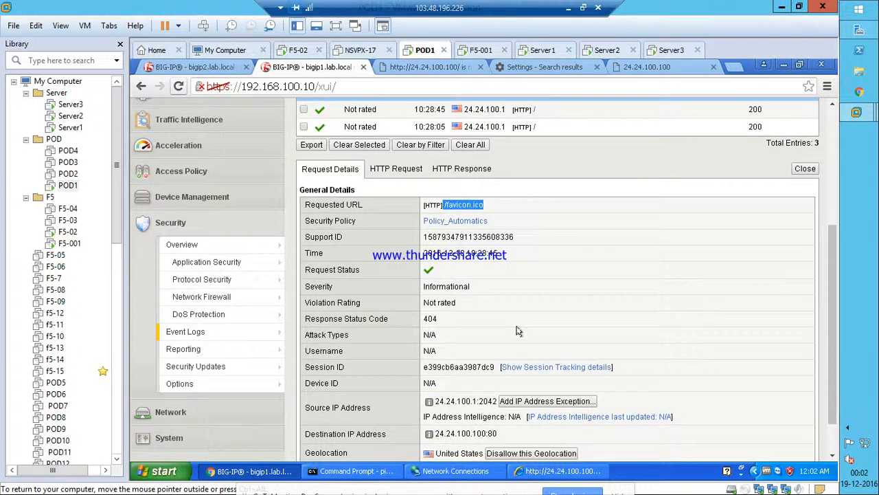
scroll(519, 331, down, 1)
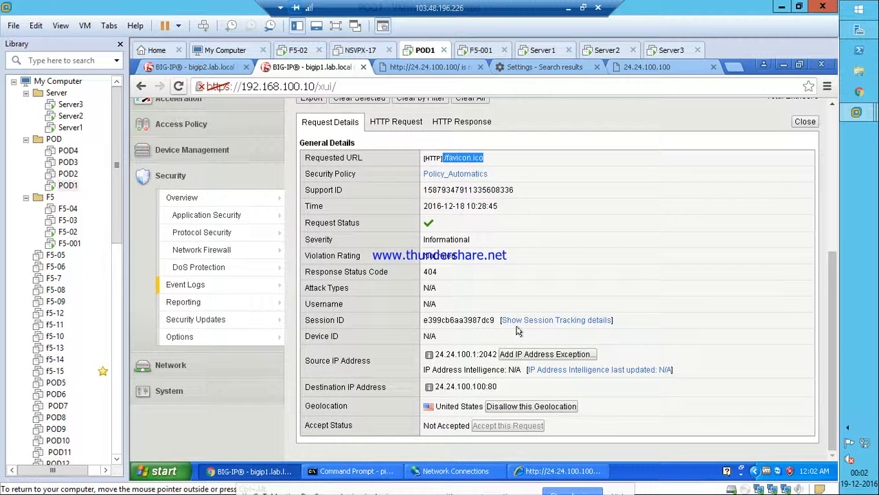
scroll(519, 331, up, 2)
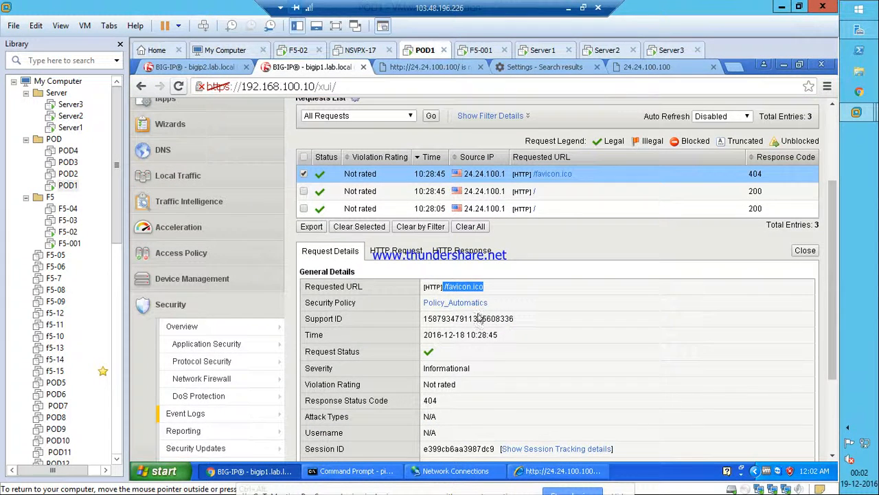
Compare favicon.ico's raw HTTP request with its HTTP Response view, where logging is disabled and status is 404.
click(378, 253)
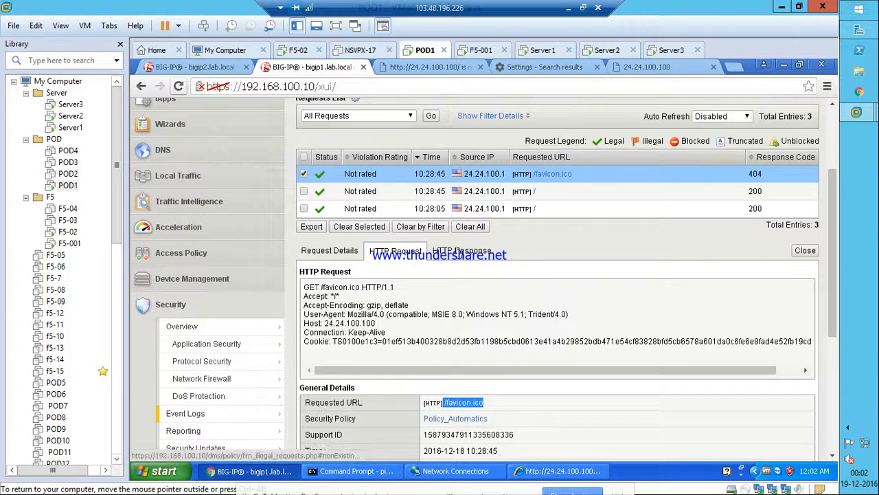
click(456, 252)
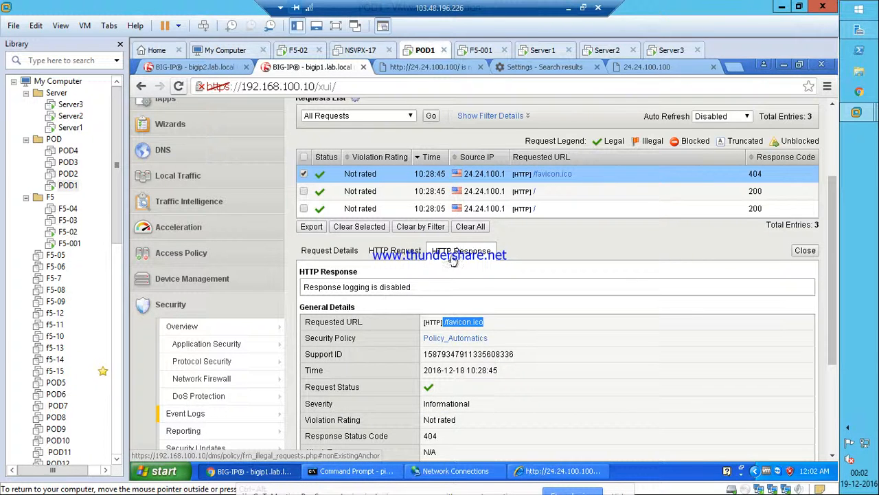
click(754, 177)
drag(754, 177, 735, 168)
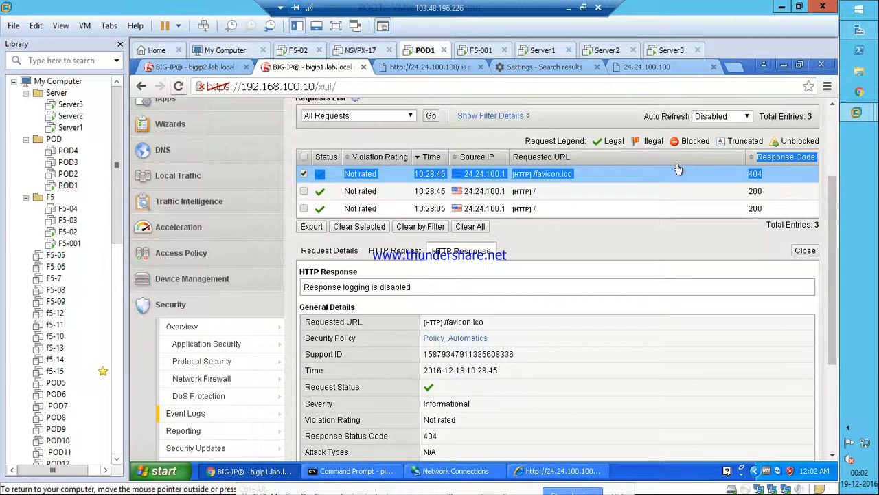
click(773, 182)
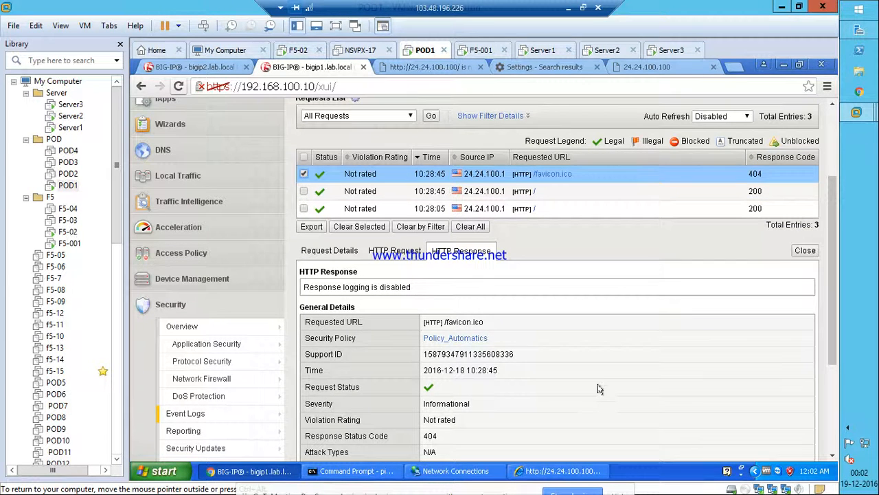
scroll(597, 389, down, 1)
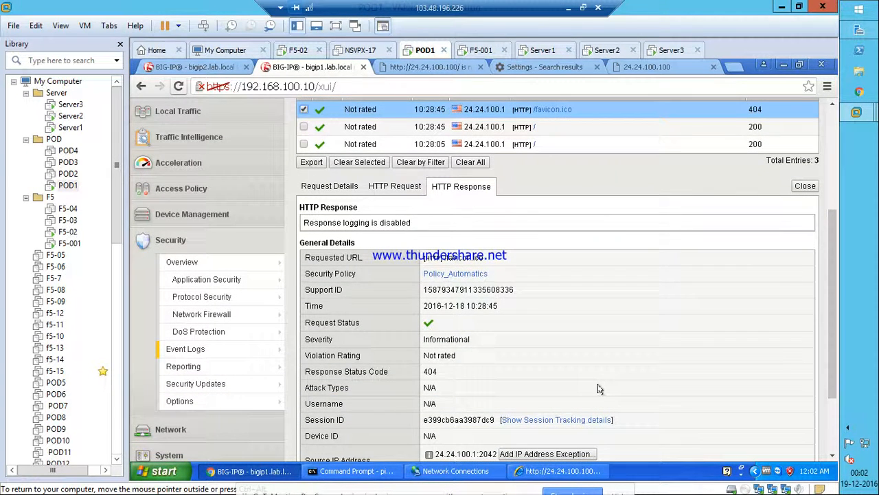
scroll(598, 389, down, 1)
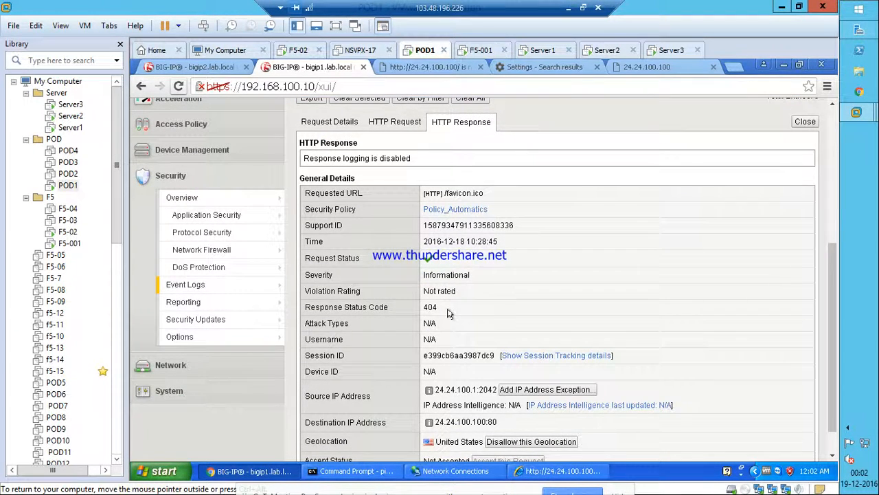
scroll(450, 313, up, 1)
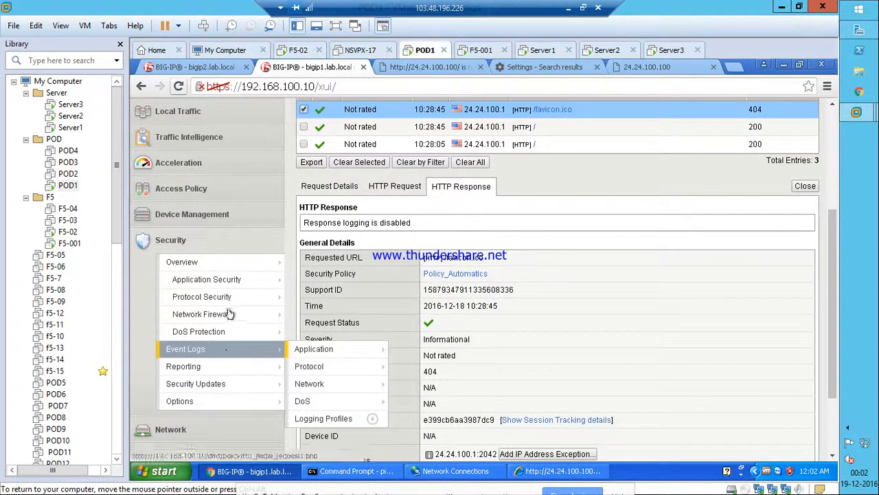
Open the security policy properties page for Policy_Automatics.
mouse_move(228, 279)
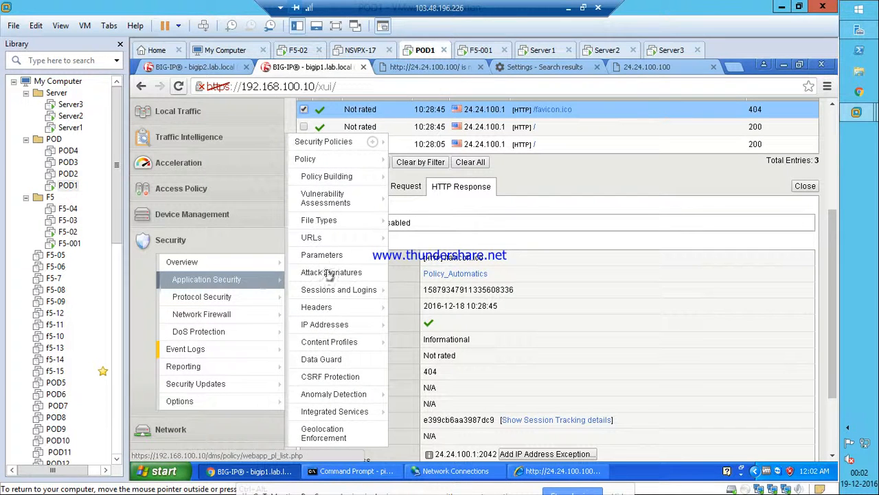
mouse_move(328, 159)
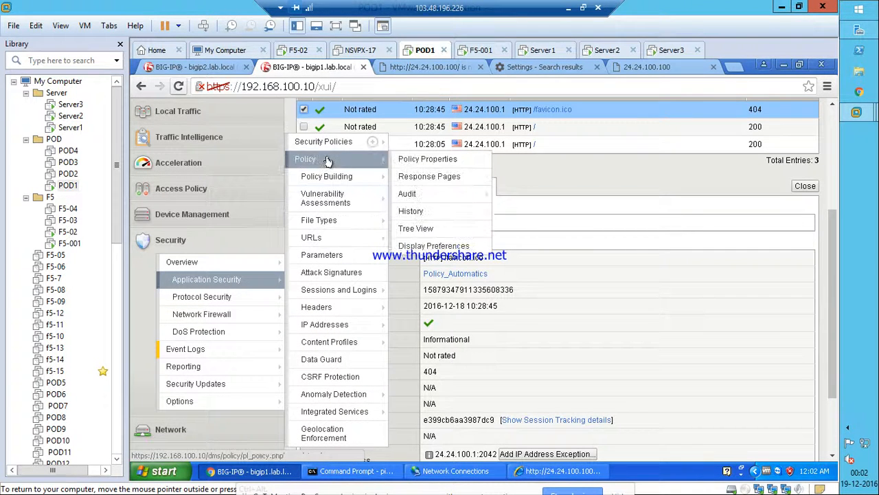
click(430, 160)
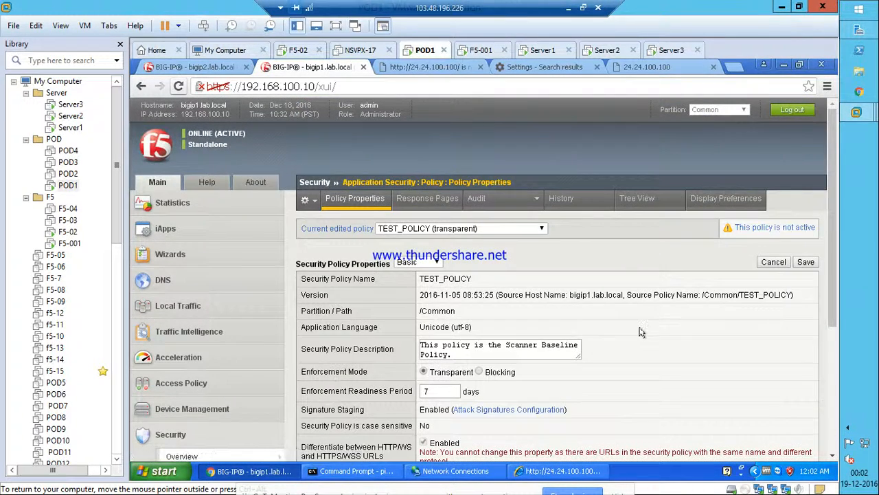
scroll(638, 332, down, 1)
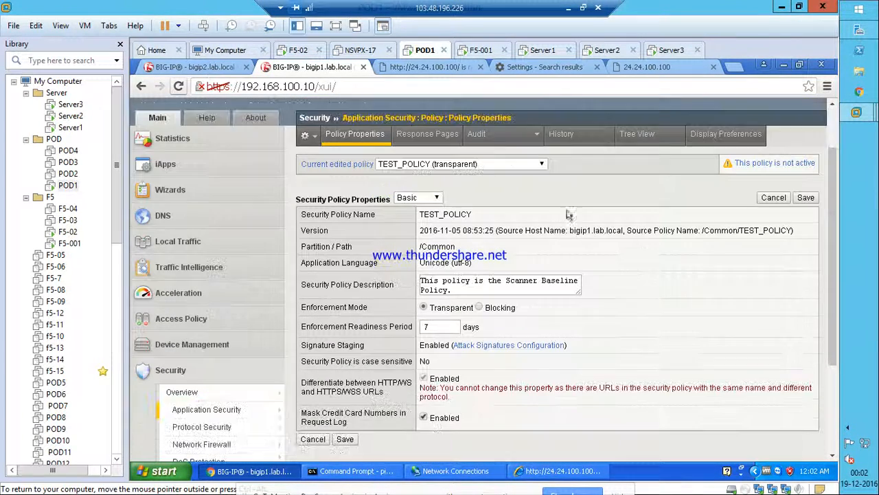
click(515, 168)
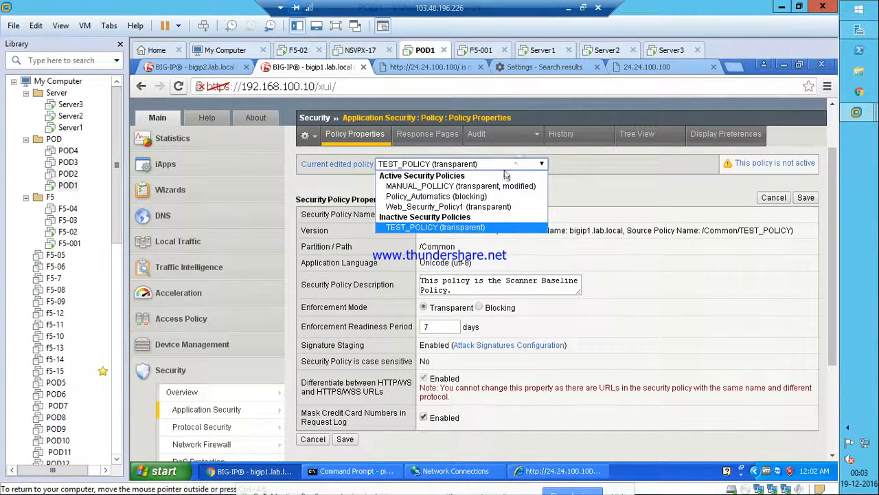
click(467, 197)
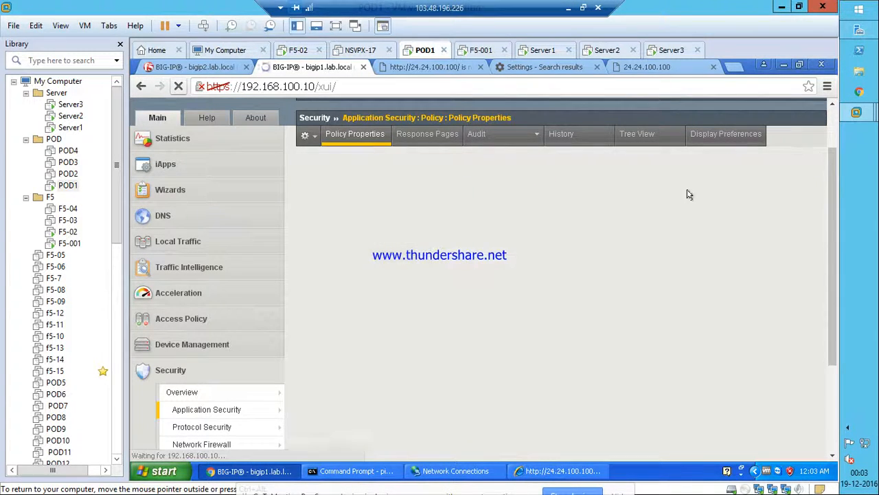
Switch the properties to Advanced and select 404 under Allowed Response Status Codes.
scroll(657, 359, down, 3)
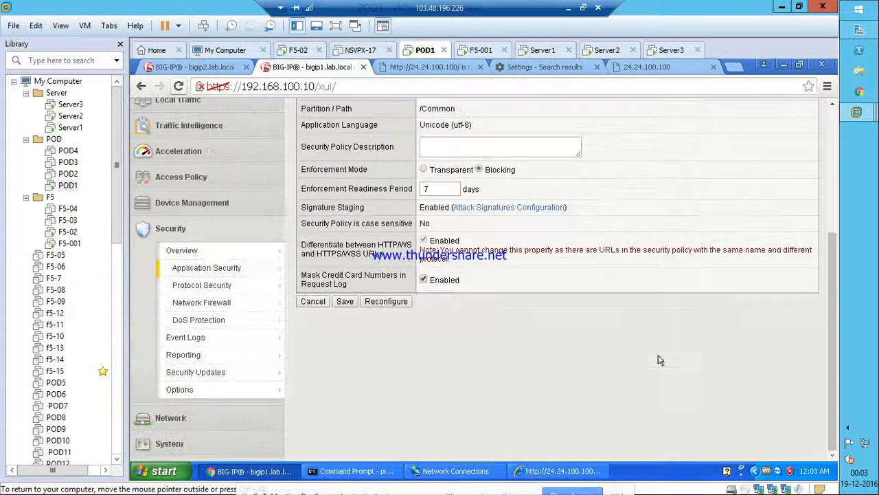
scroll(582, 377, up, 3)
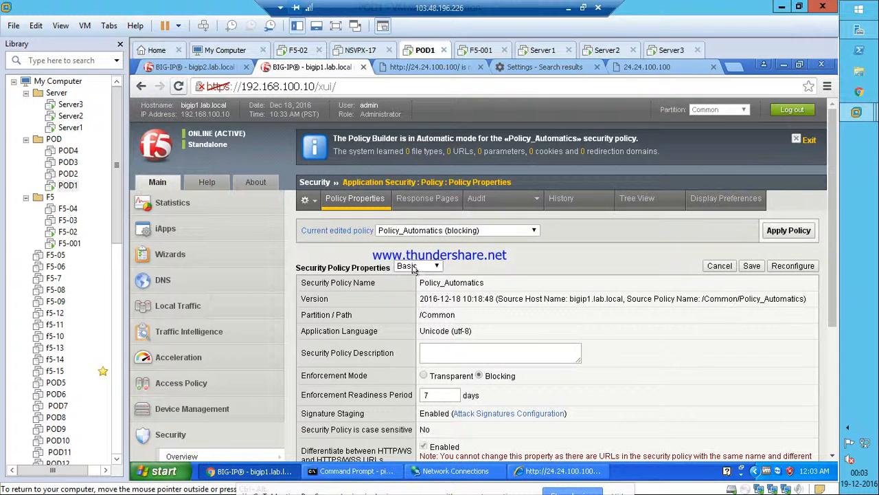
click(416, 266)
click(410, 289)
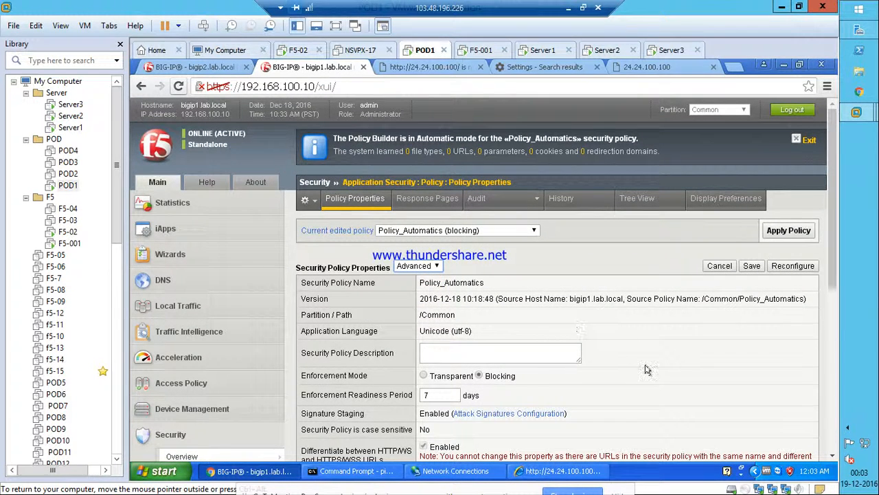
scroll(645, 369, down, 5)
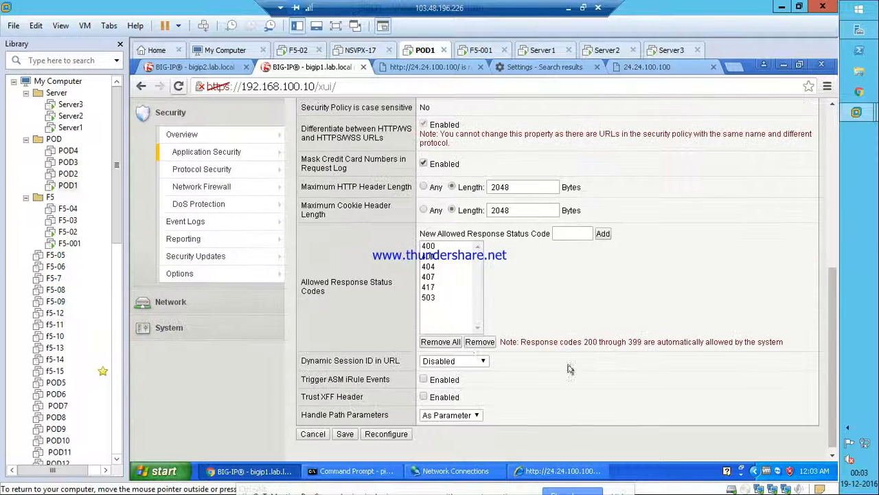
click(434, 267)
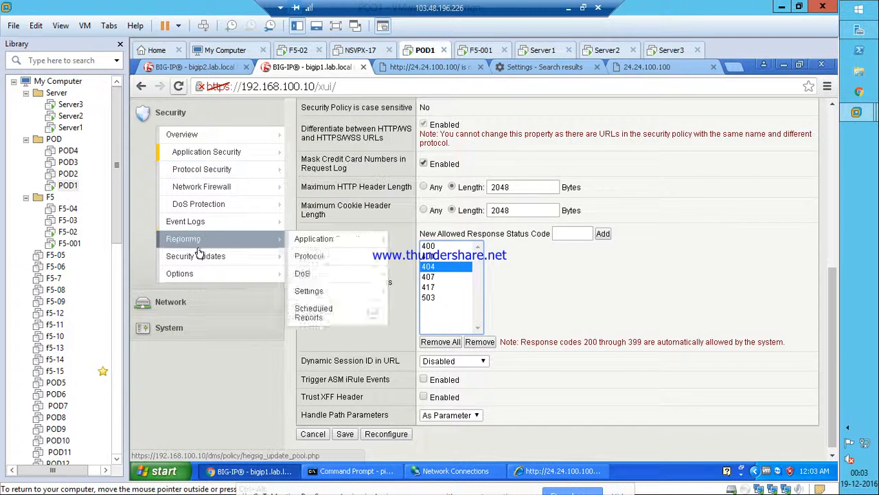
mouse_move(197, 222)
mouse_move(334, 224)
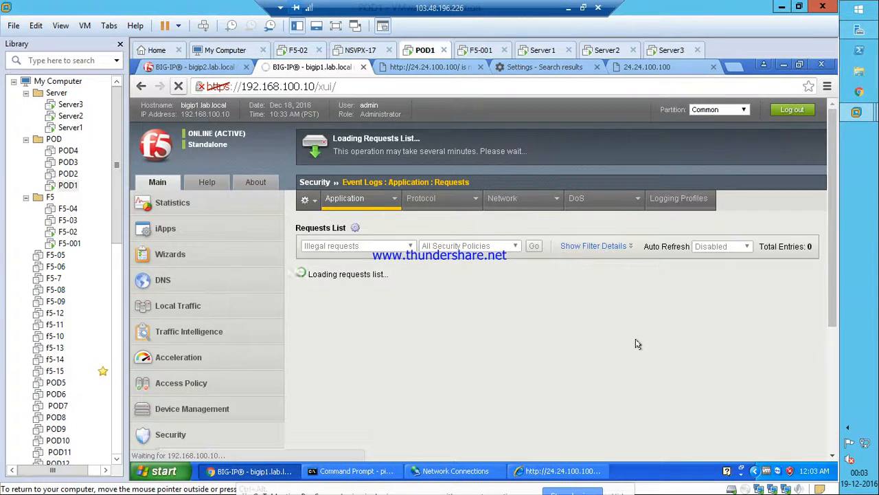
List All Requests and show /favicon.ico's details: Informational severity, source 24.24.100.1, response 404.
click(382, 246)
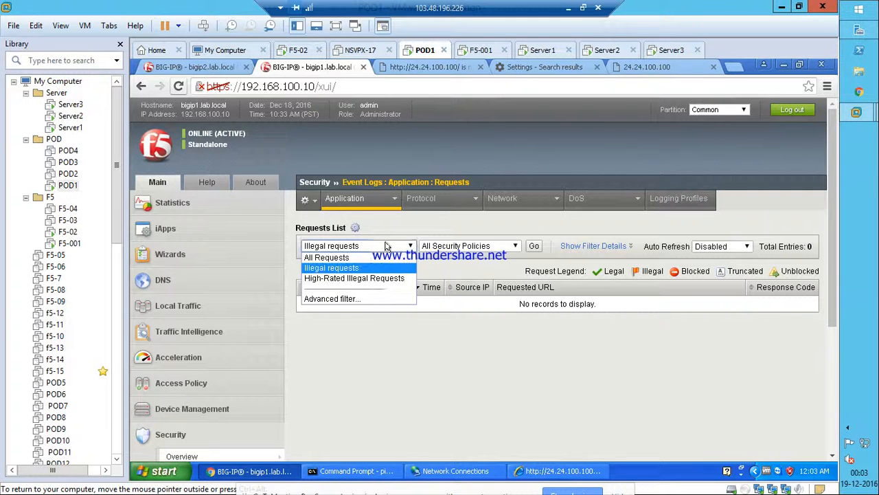
click(353, 257)
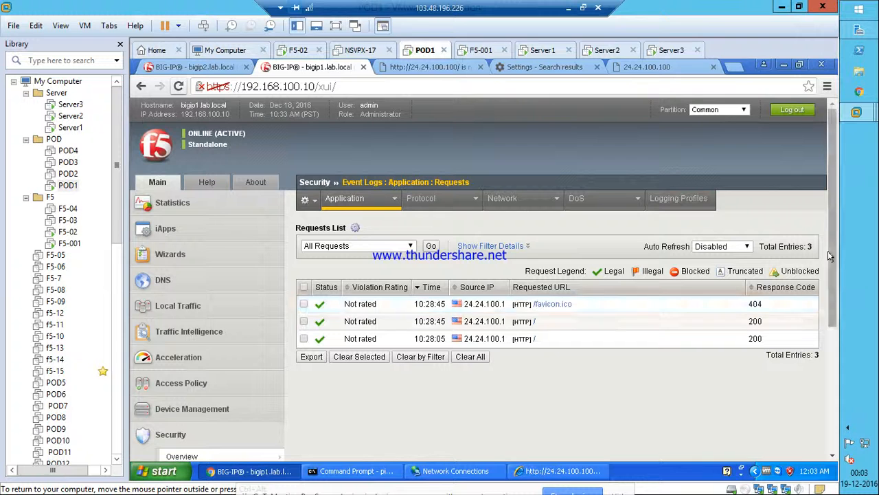
click(369, 308)
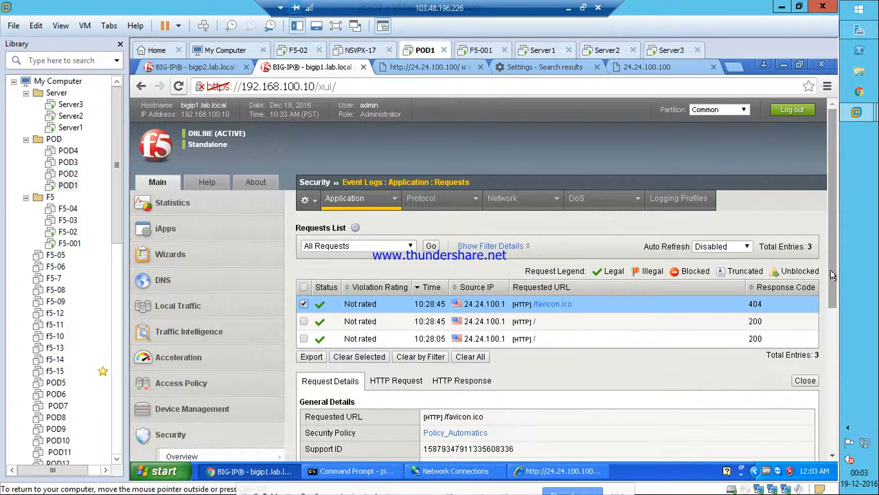
drag(832, 303, 831, 405)
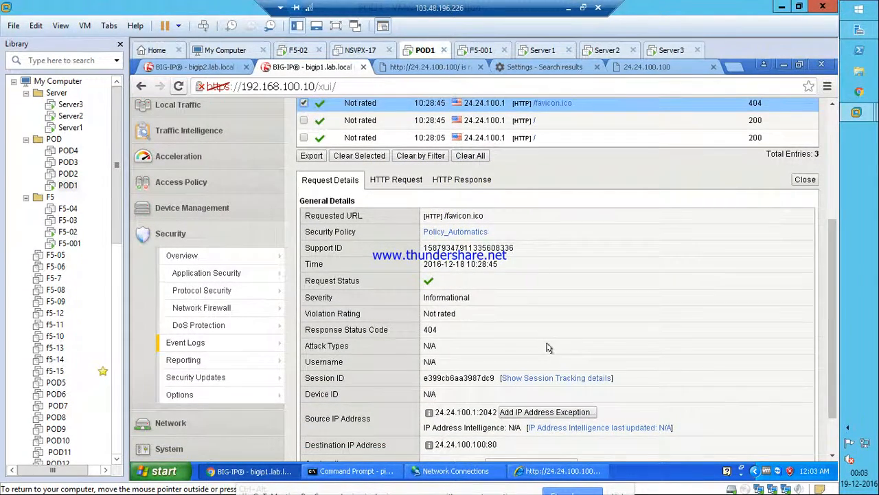
scroll(548, 347, down, 2)
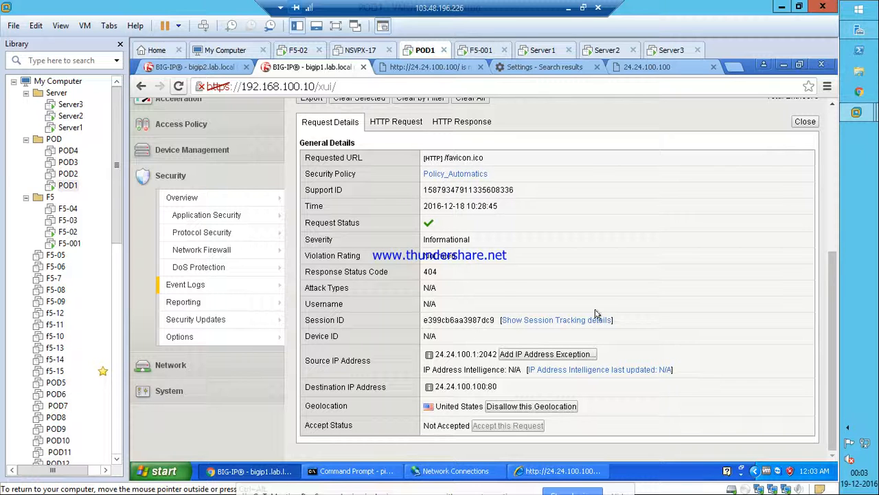
drag(343, 240, 307, 241)
drag(473, 240, 422, 244)
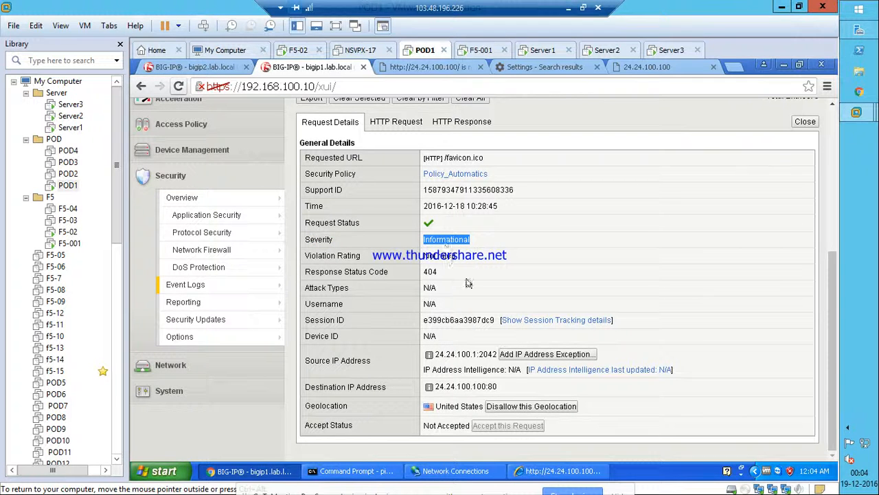
drag(371, 360, 304, 362)
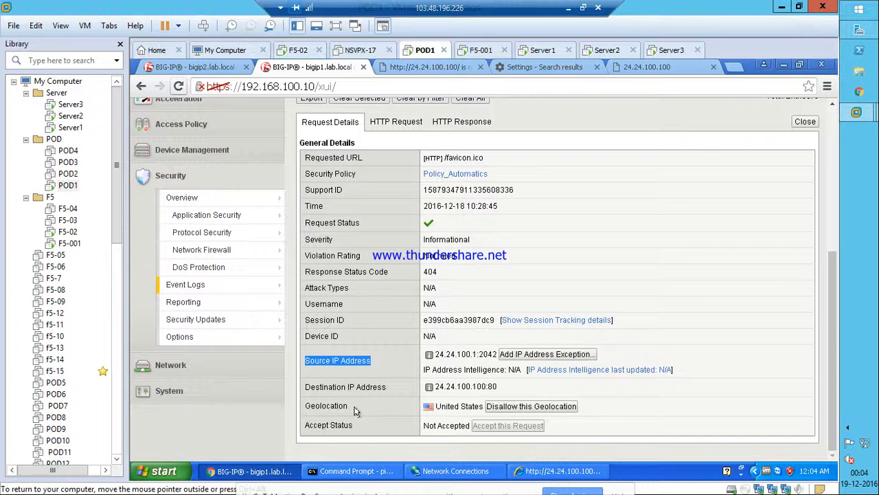
Highlight the favicon request's Geolocation and its source IP and port, 24.24.100.1:2042.
drag(349, 407, 302, 407)
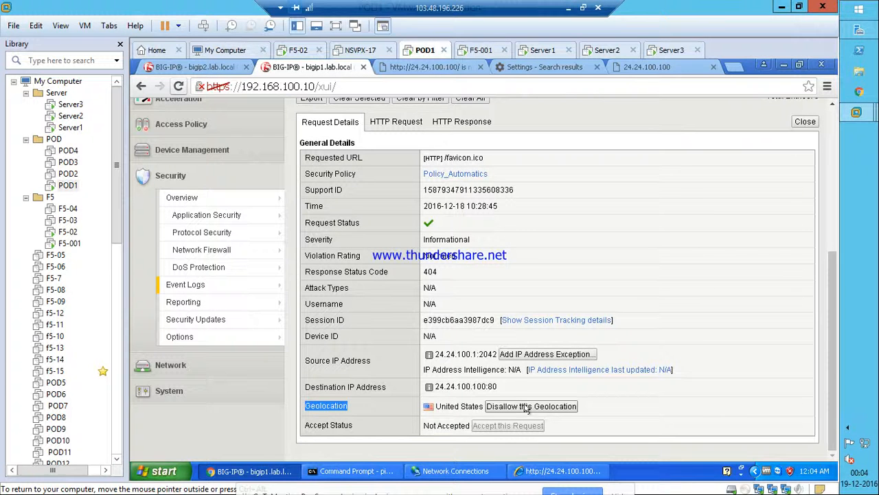
click(438, 358)
drag(437, 357, 485, 357)
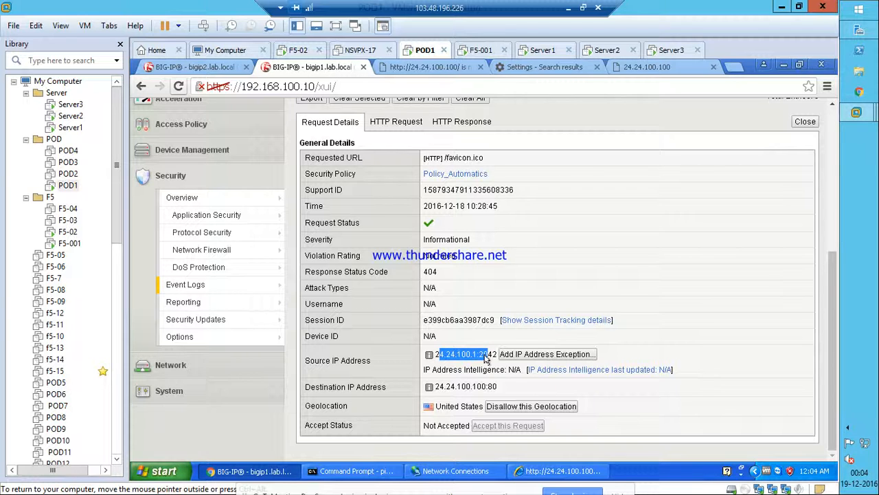
drag(485, 357, 492, 358)
Show details of the / request that returned 200 and highlight its Support ID.
scroll(583, 211, up, 3)
click(398, 192)
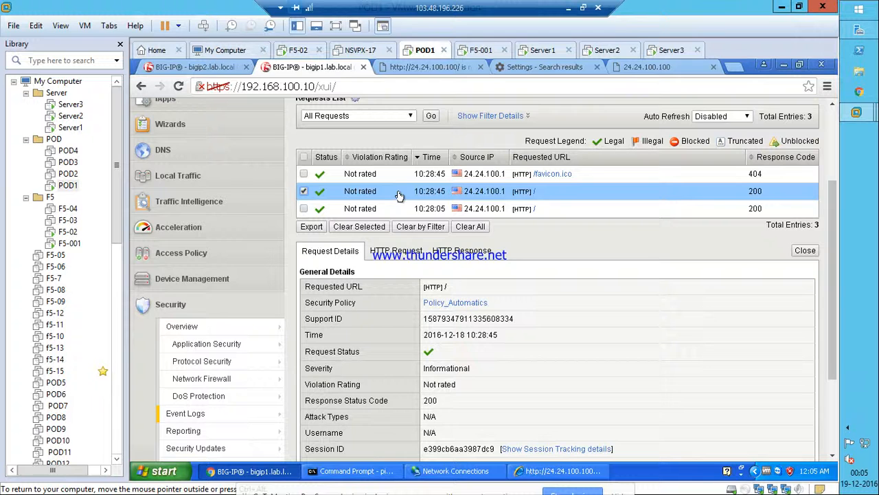
drag(520, 323, 424, 321)
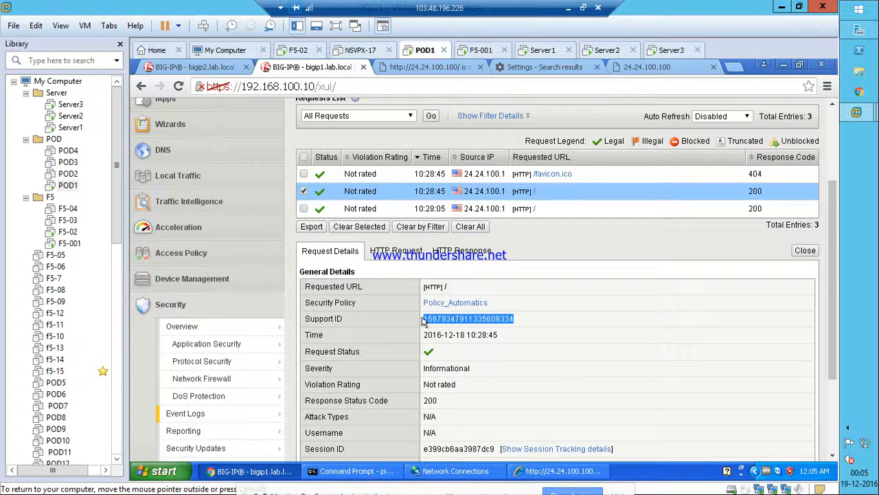
drag(424, 321, 421, 321)
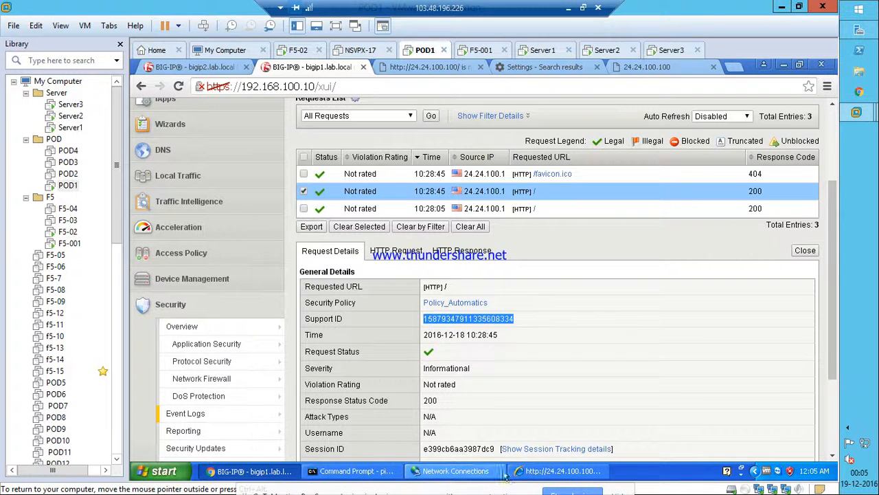
Check the test site still shows 2nd Server, then minimize it and exit the VM full-screen.
click(547, 471)
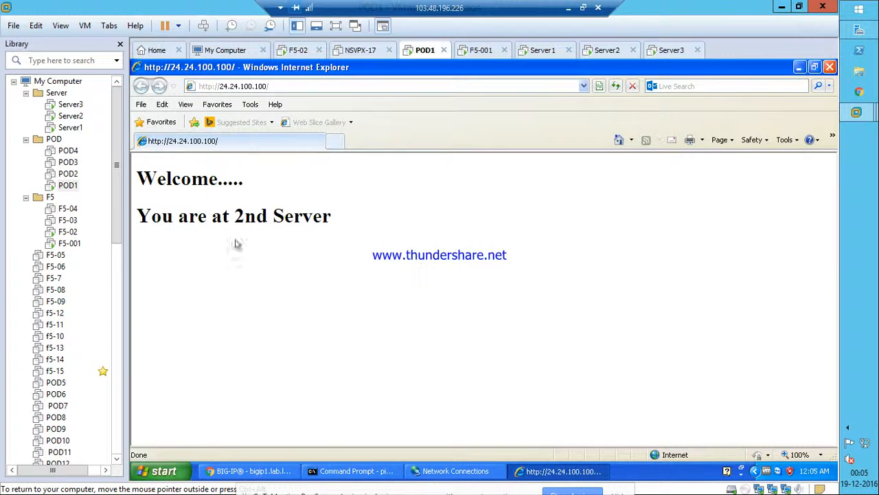
click(799, 67)
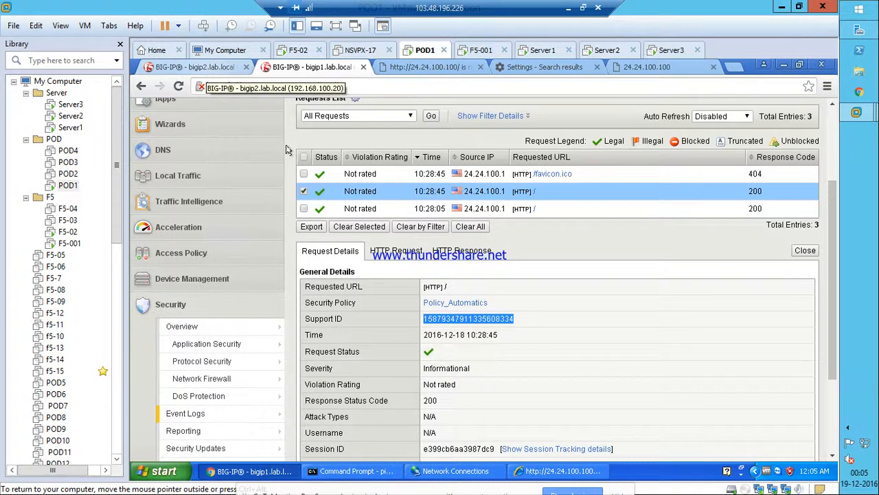
click(569, 8)
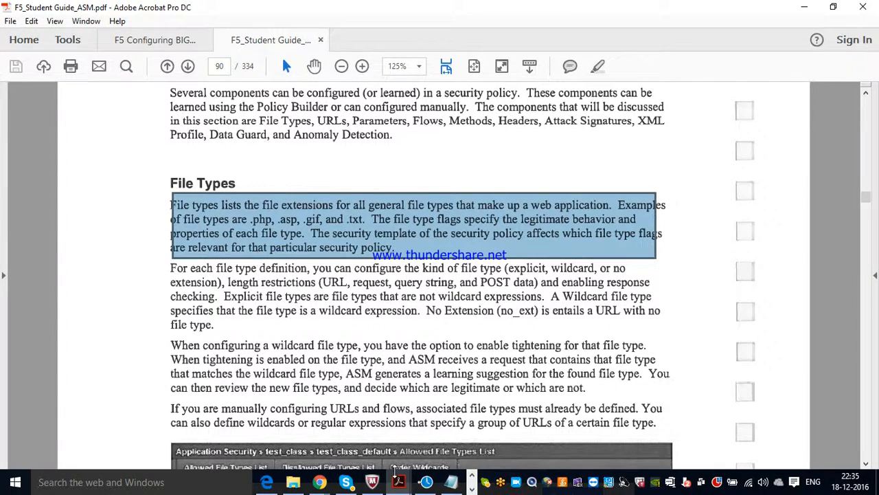
mouse_move(325, 486)
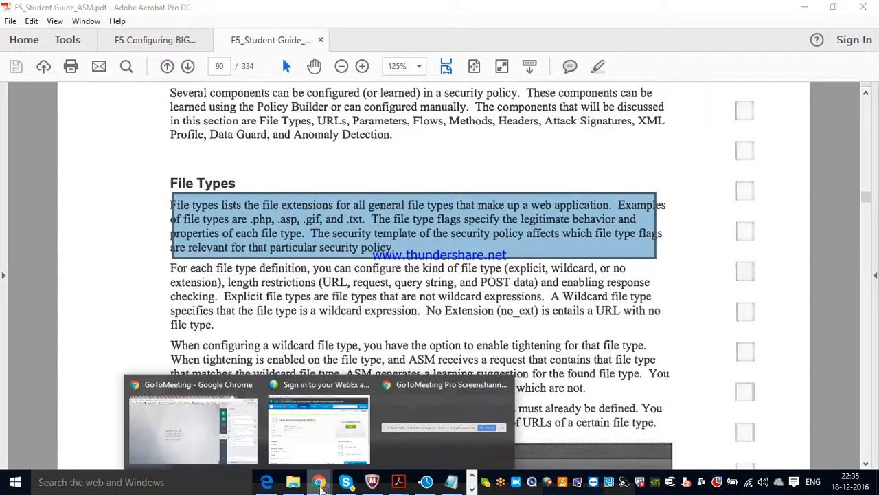
click(199, 445)
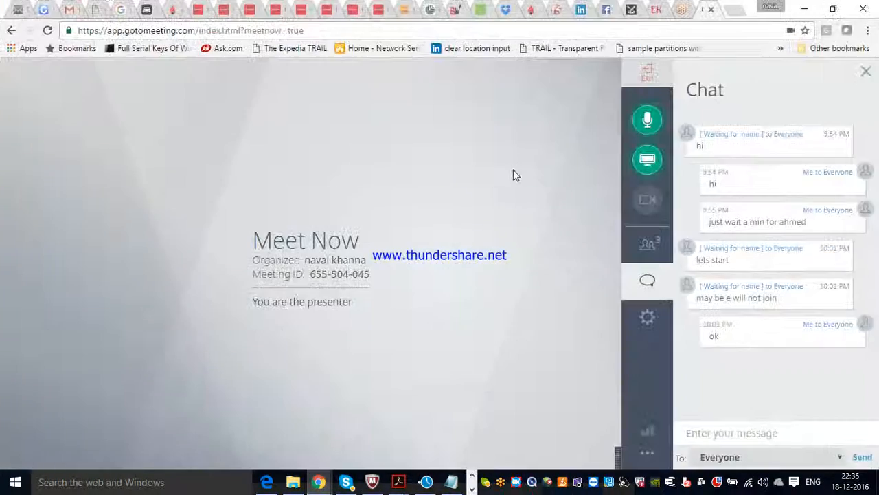
click(807, 8)
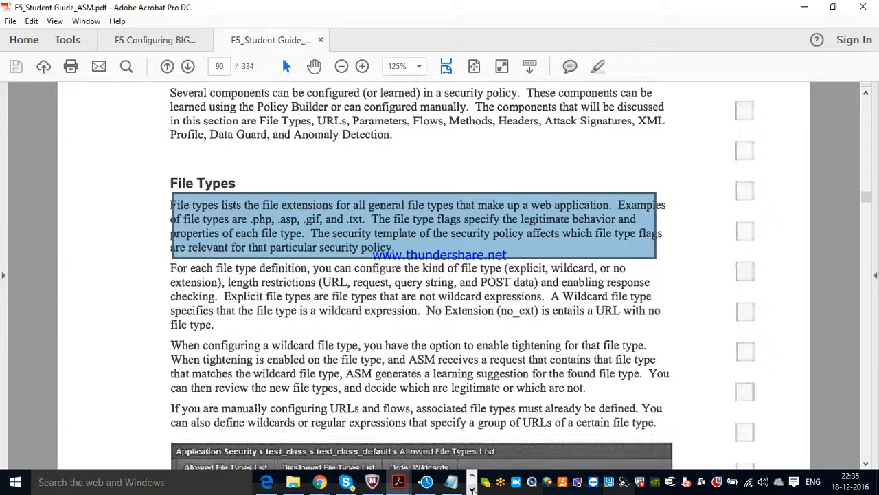
click(472, 489)
mouse_move(395, 487)
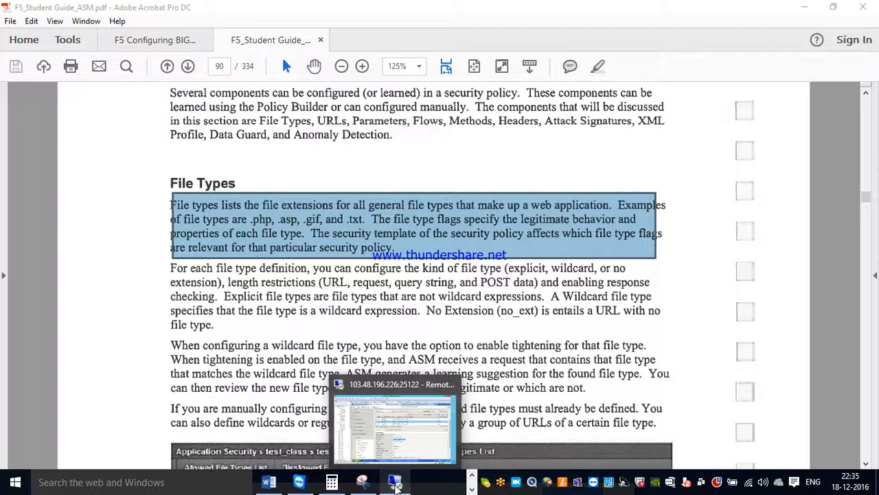
Open Policy_Automatics' Allowed File Types list and select the single * wildcard entry.
click(395, 484)
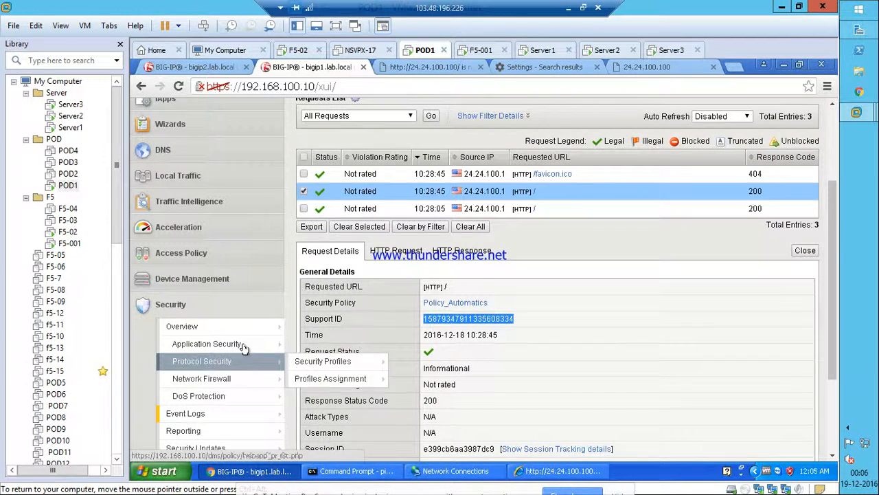
mouse_move(244, 347)
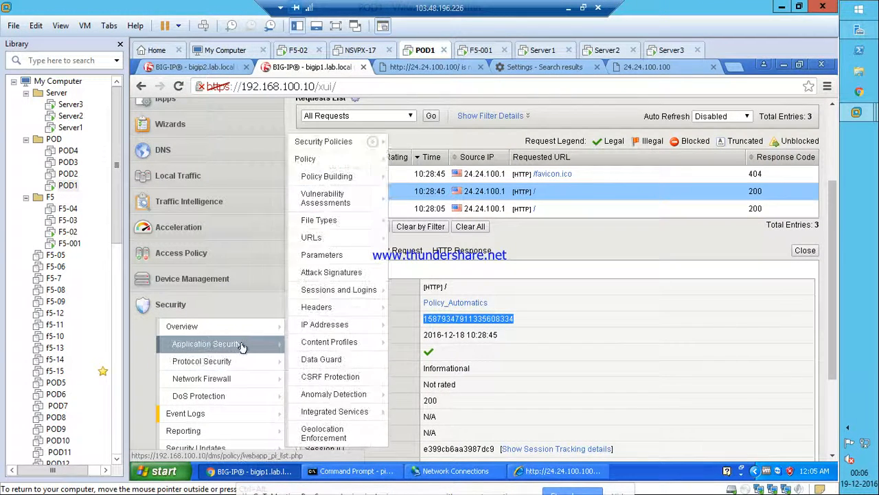
mouse_move(318, 224)
click(318, 223)
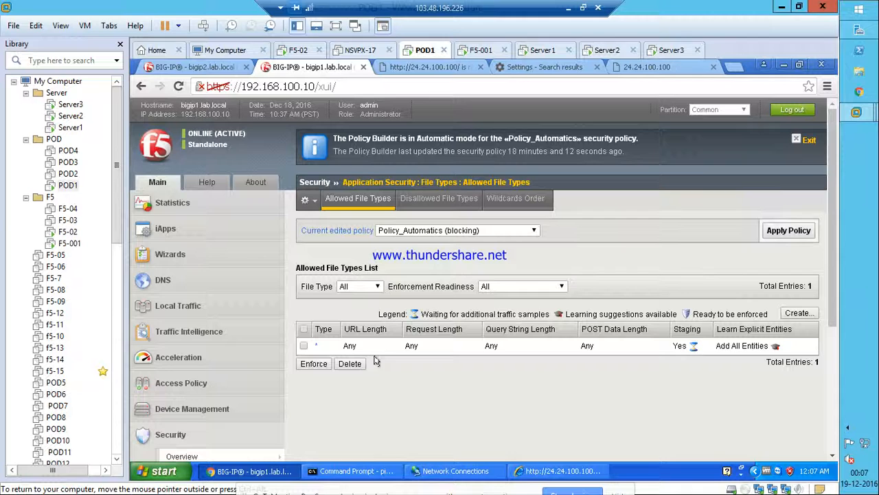
click(303, 345)
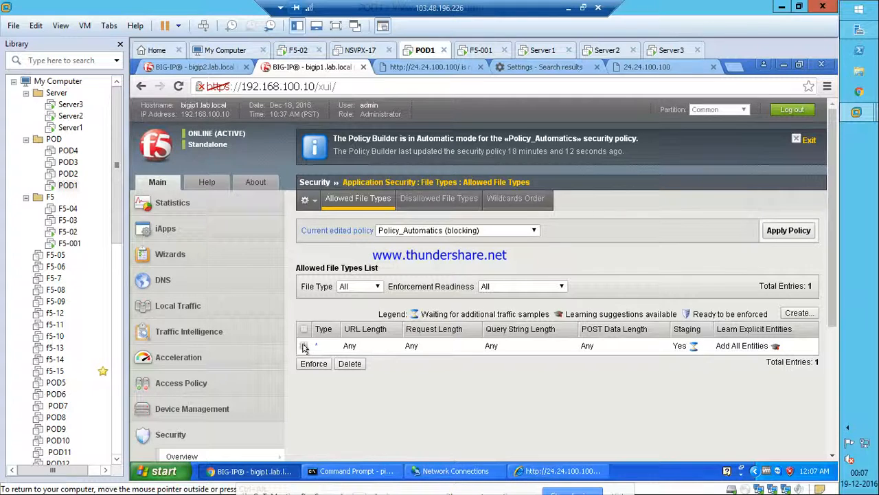
Delete the * file type, apply Policy_Automatics, and bring up the test site showing 2nd Server.
click(350, 364)
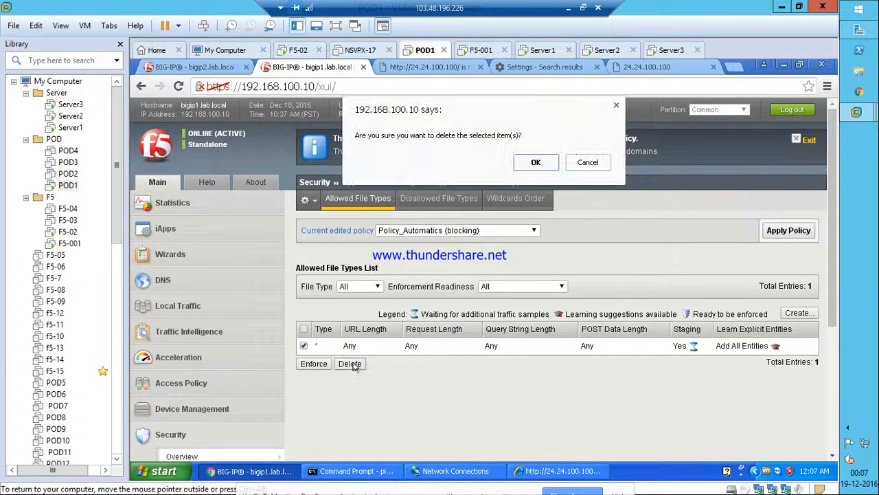
click(536, 162)
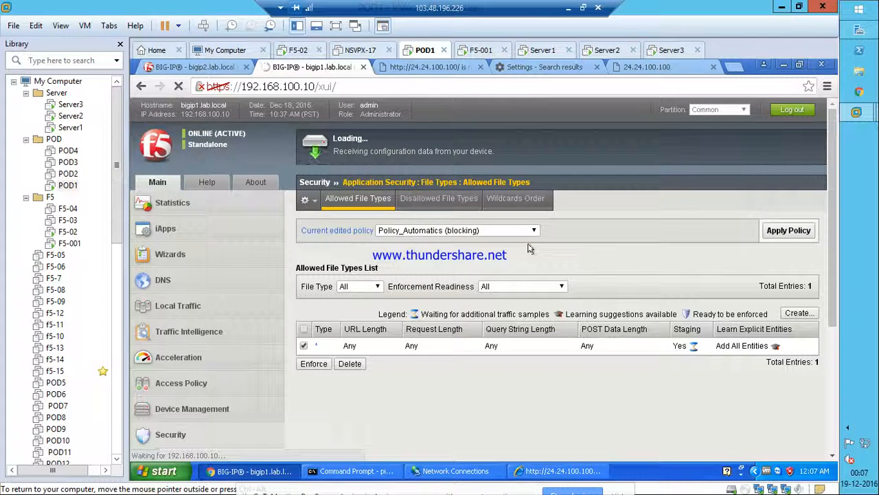
click(781, 232)
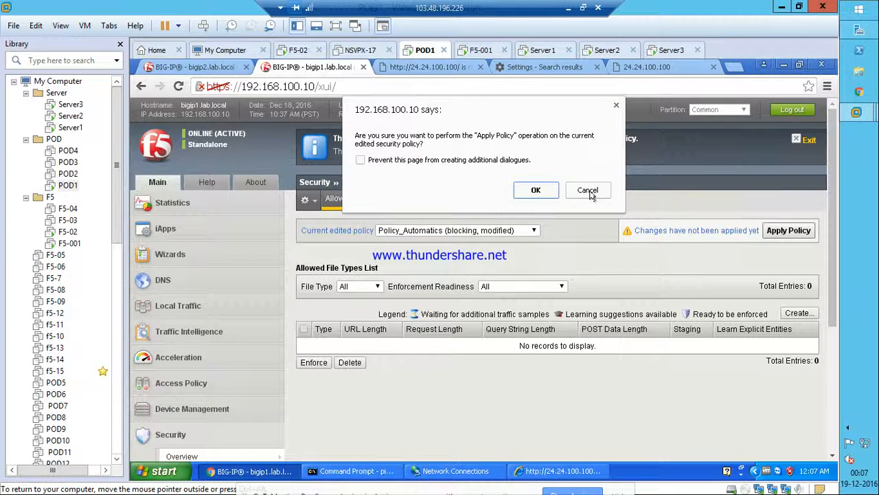
click(537, 190)
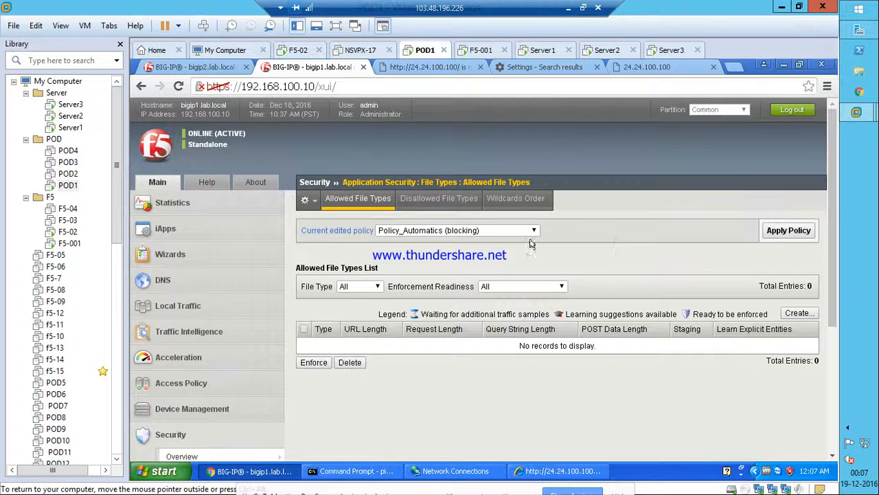
click(534, 471)
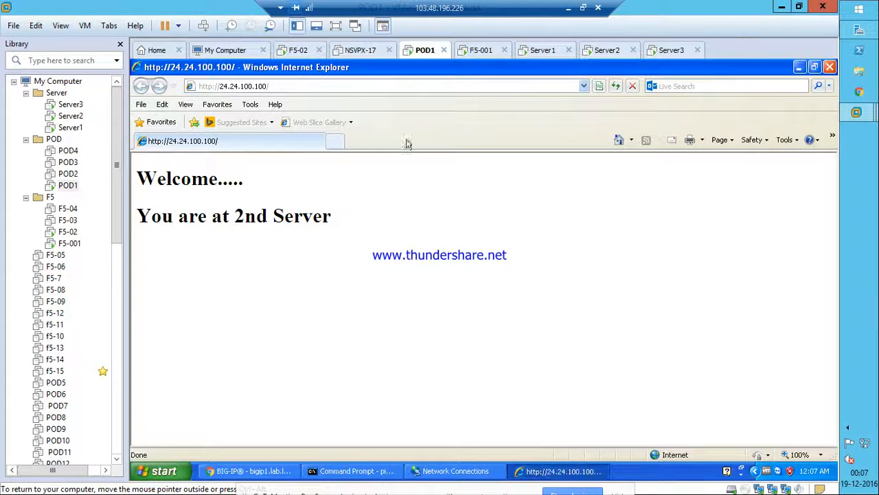
click(334, 141)
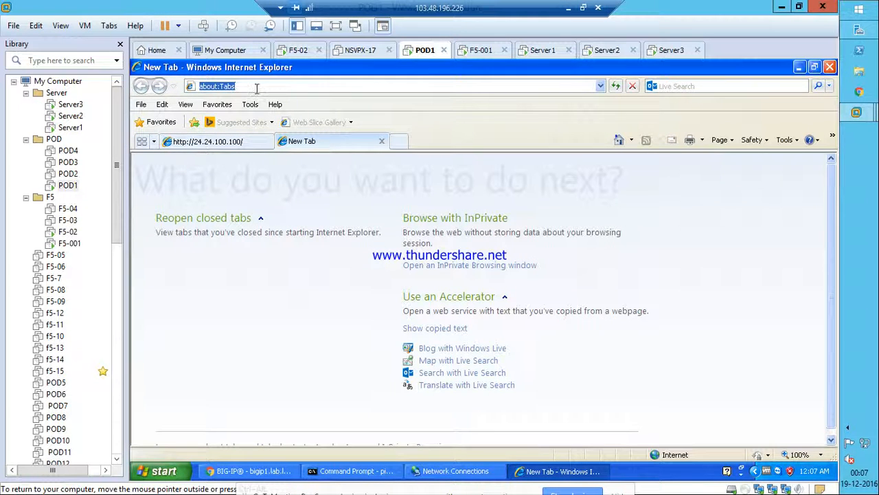
text(http)
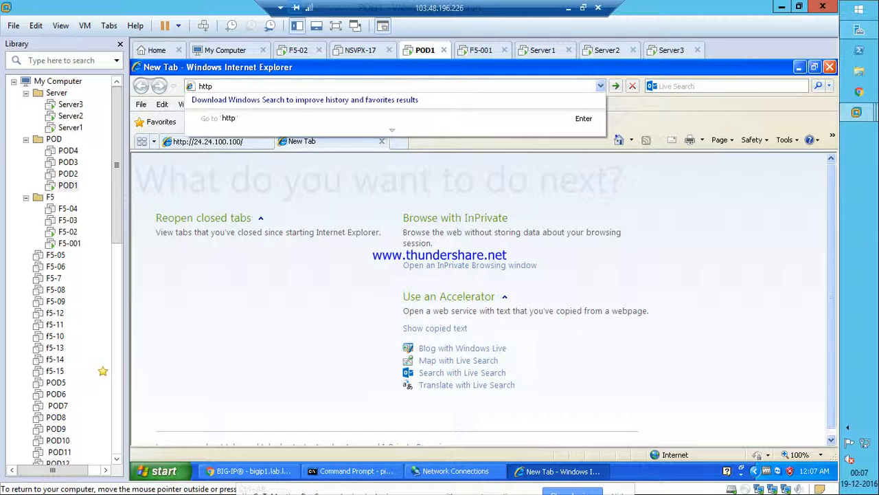
text(://24)
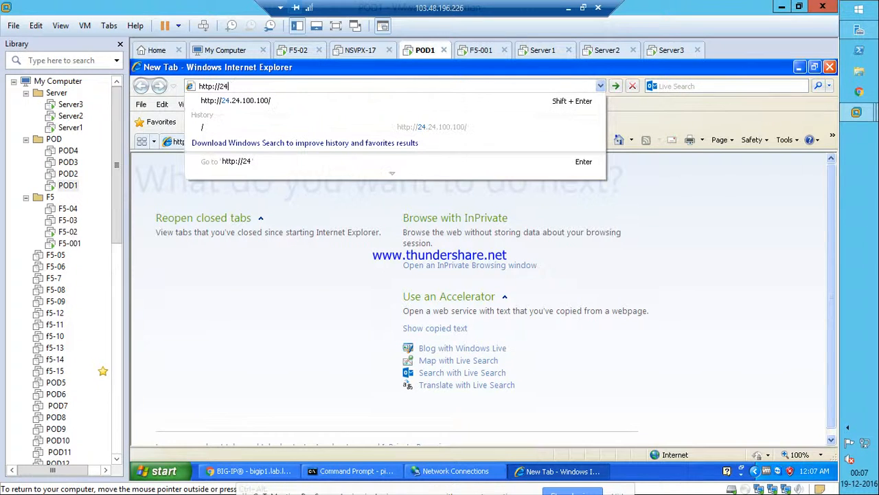
text(.24.111100.)
key(BackSpace)
key(BackSpace)
key(BackSpace)
click(254, 103)
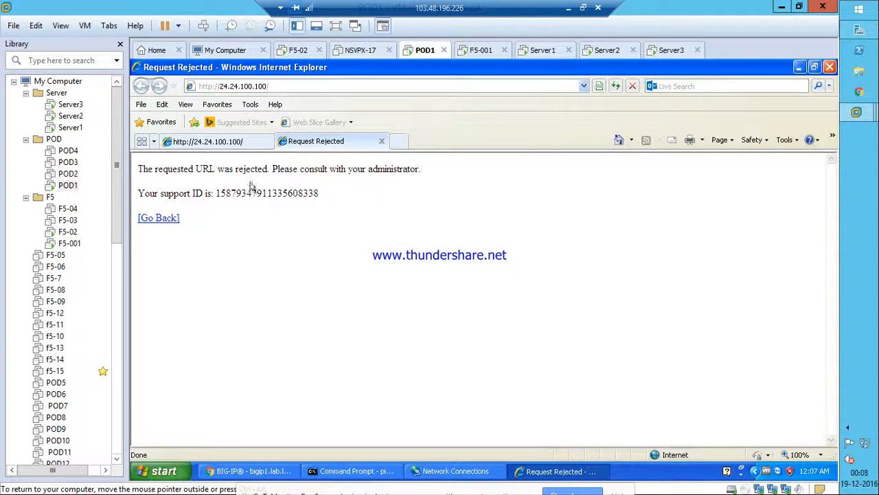
drag(139, 170, 437, 171)
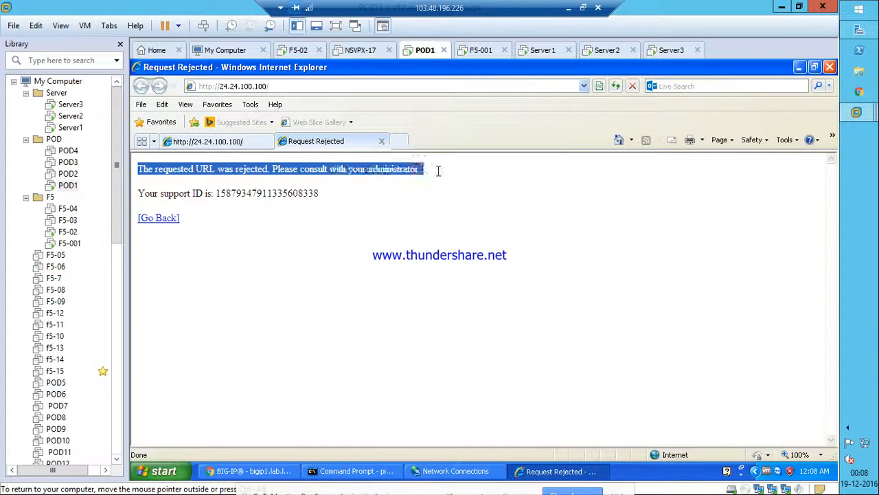
double_click(319, 193)
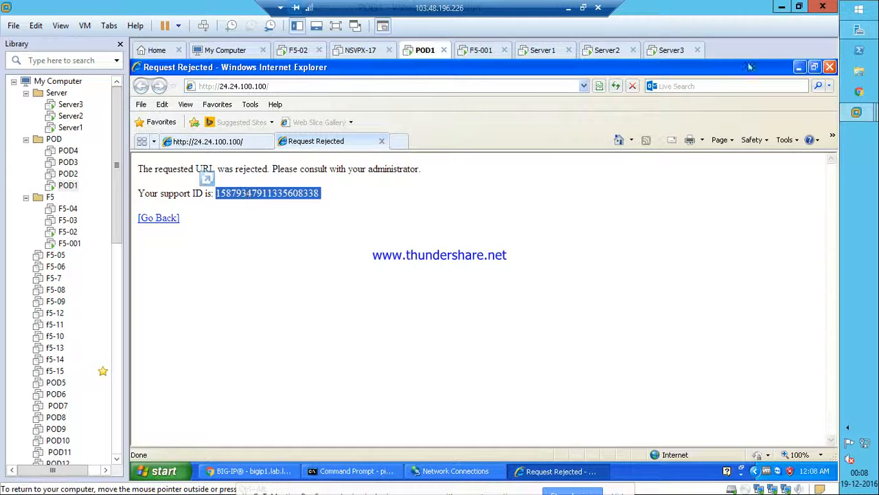
Return to BIG-IP and open the Application Requests event log.
click(800, 67)
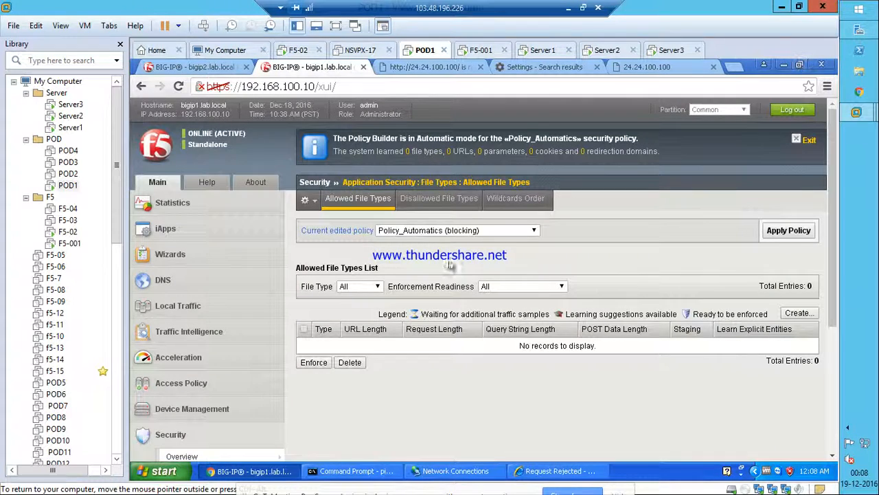
scroll(452, 408, down, 1)
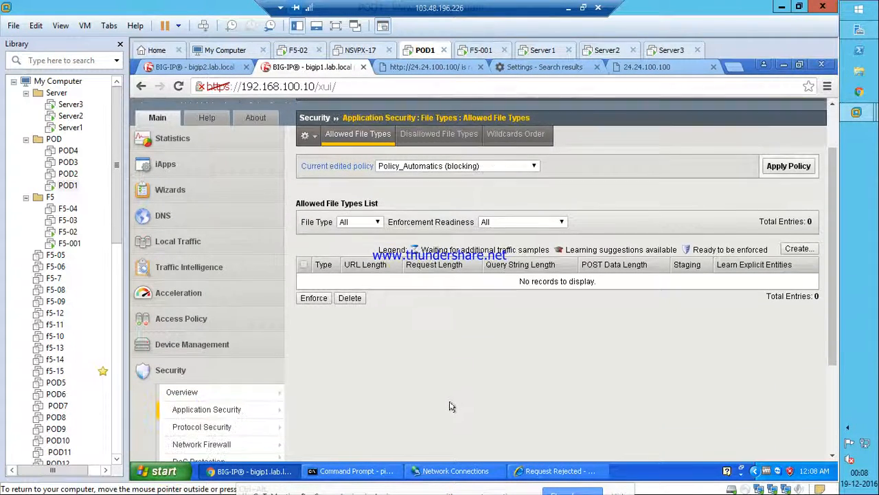
mouse_move(256, 417)
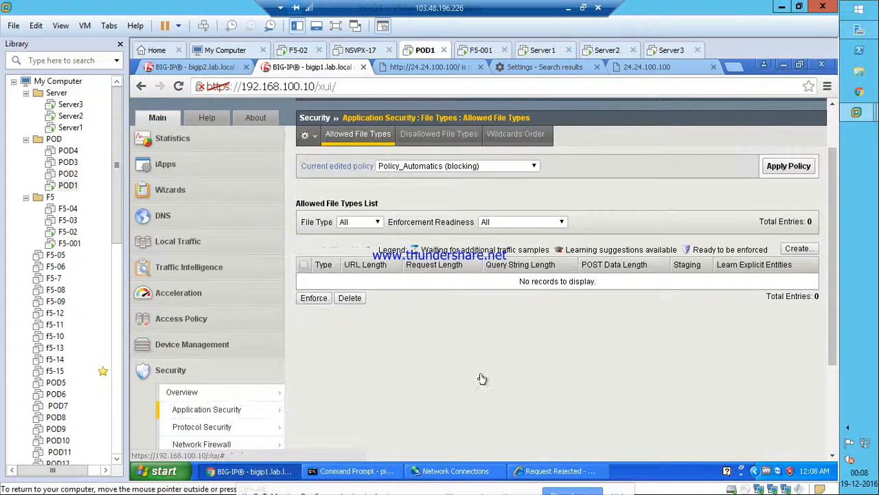
scroll(481, 379, down, 2)
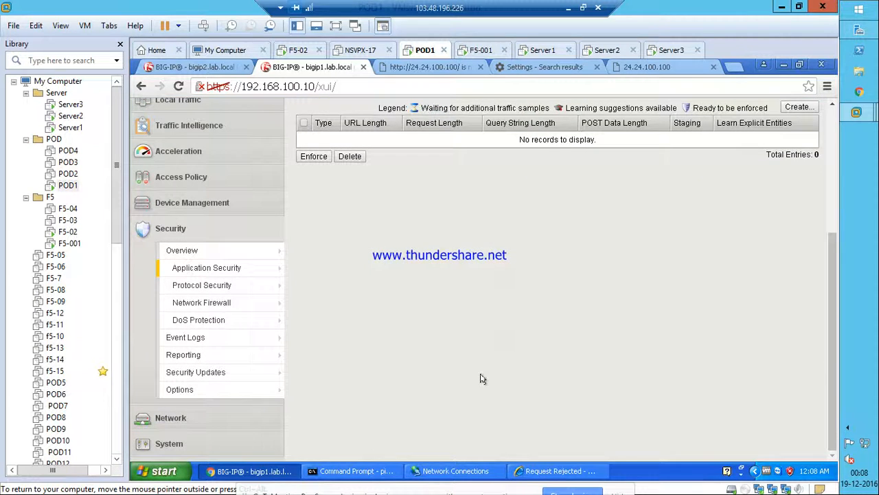
click(217, 340)
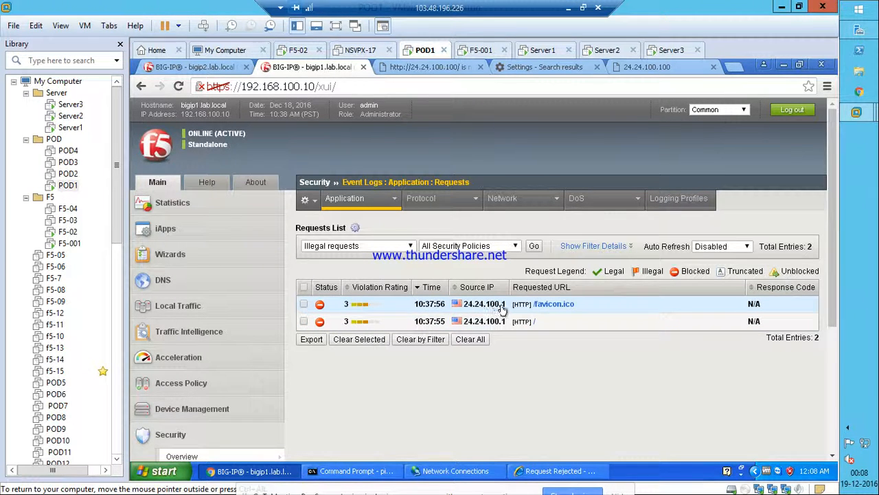
Show the blocked / request's details and compare its support ID with the rejection page.
click(550, 322)
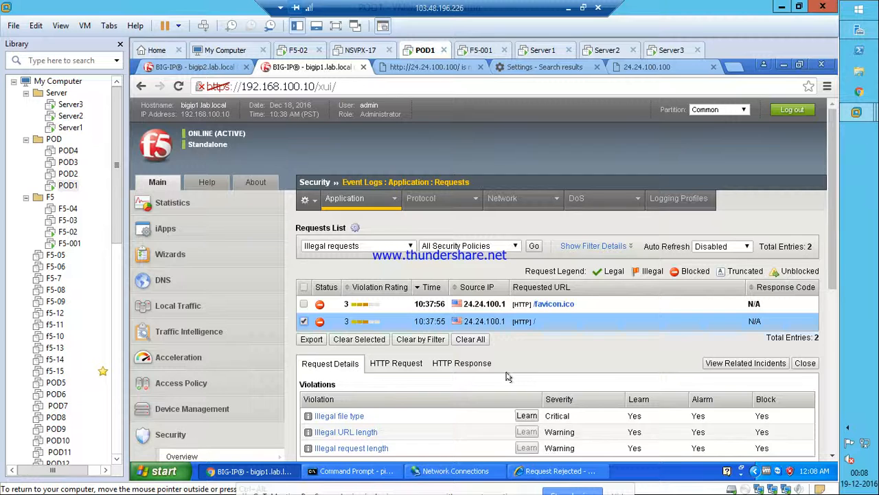
scroll(507, 376, down, 1)
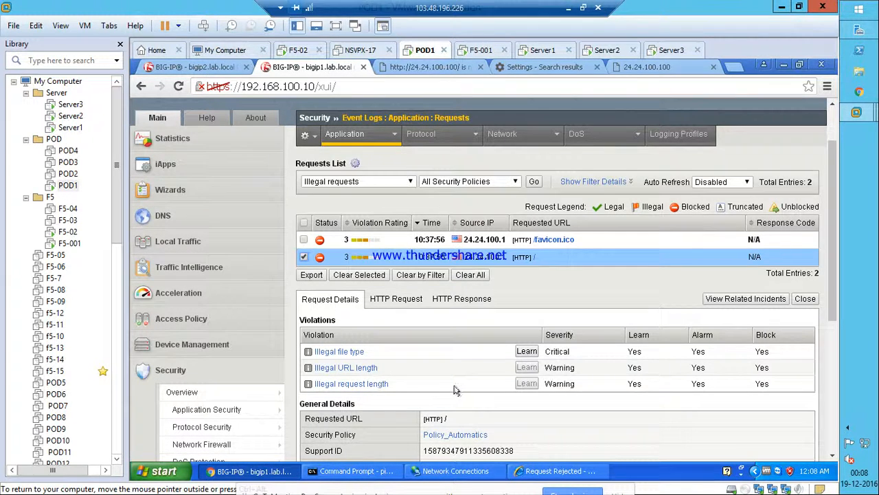
scroll(455, 389, down, 2)
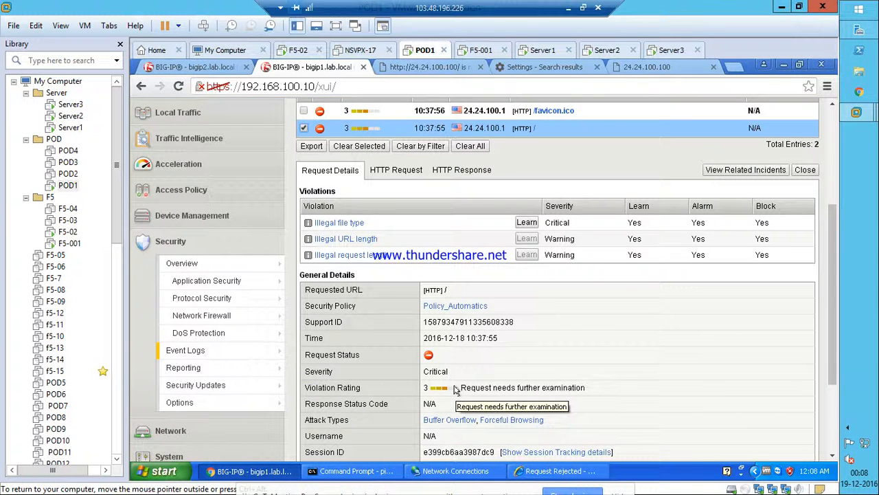
click(557, 470)
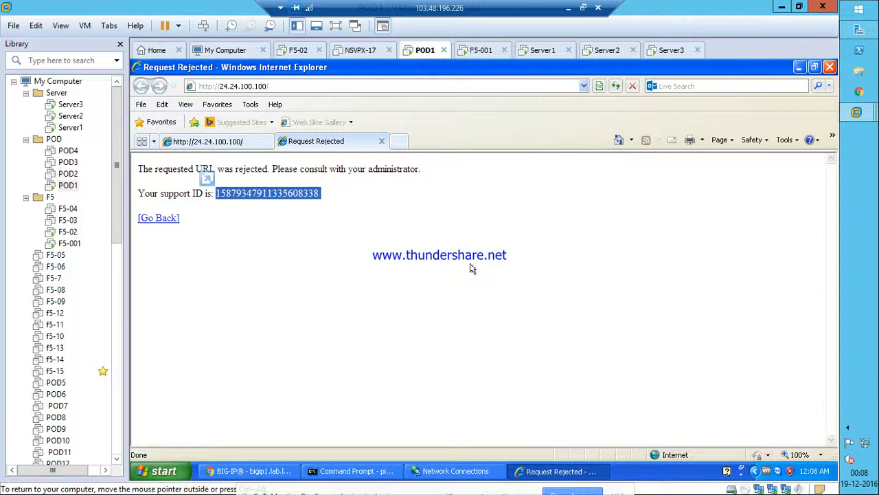
click(797, 69)
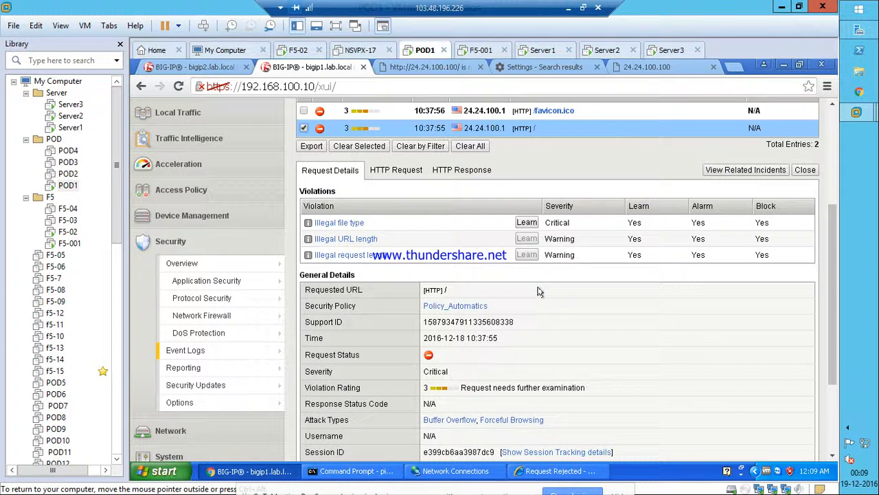
drag(390, 239, 320, 241)
drag(389, 256, 339, 258)
click(395, 258)
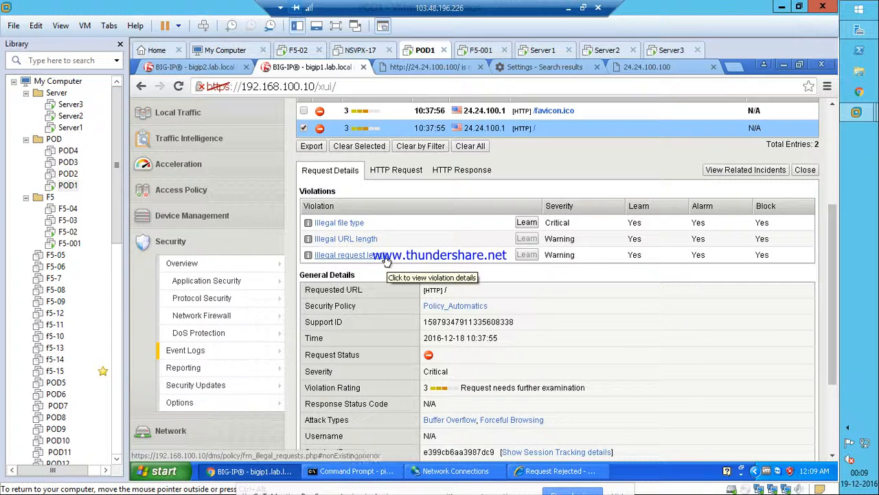
click(333, 223)
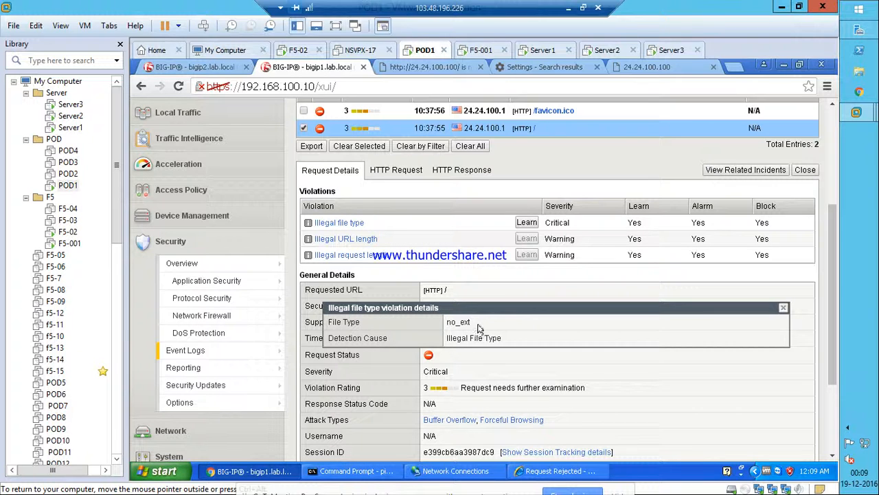
drag(470, 322, 446, 330)
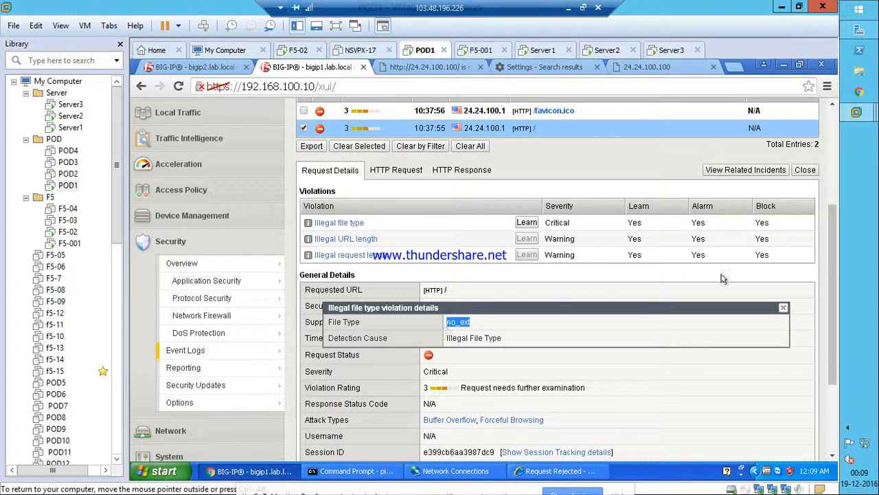
click(783, 309)
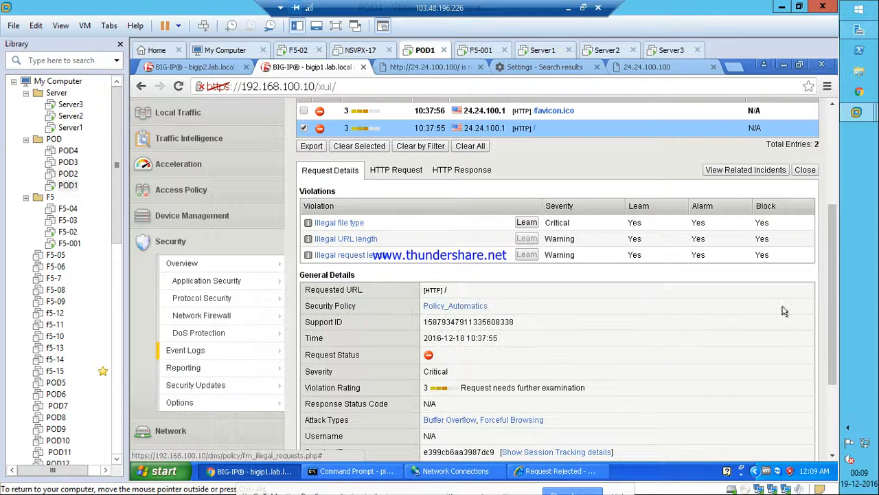
click(349, 225)
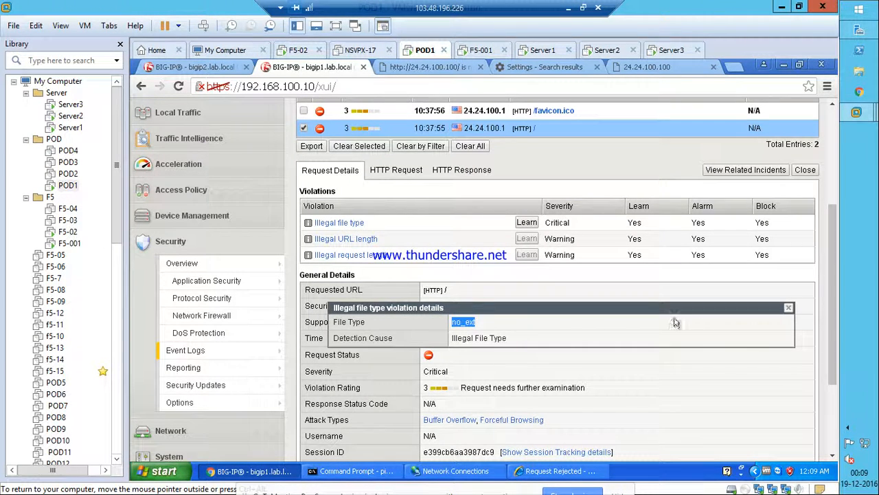
click(789, 307)
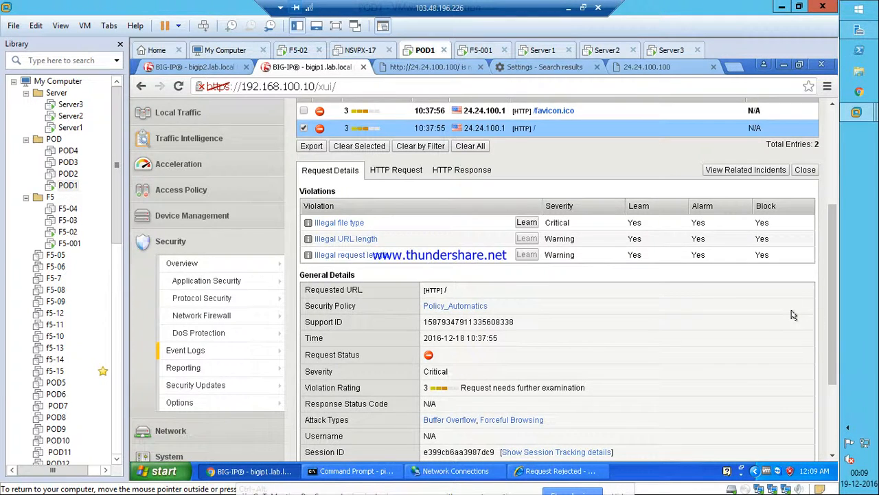
scroll(794, 314, up, 3)
Create an explicit allowed file type named no_ext with default length limits.
mouse_move(239, 410)
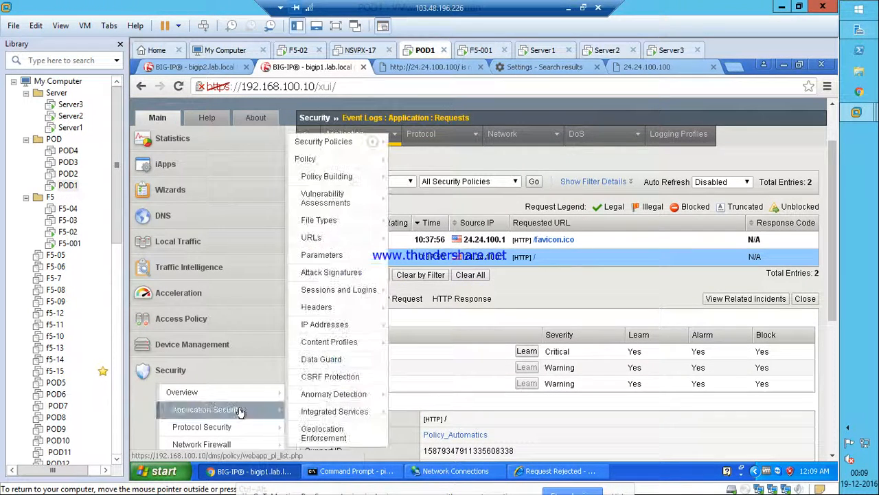
mouse_move(351, 161)
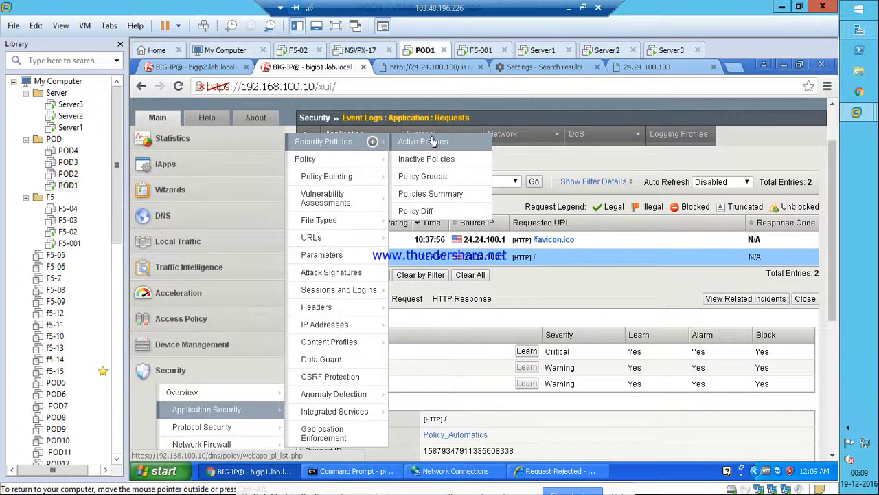
click(330, 226)
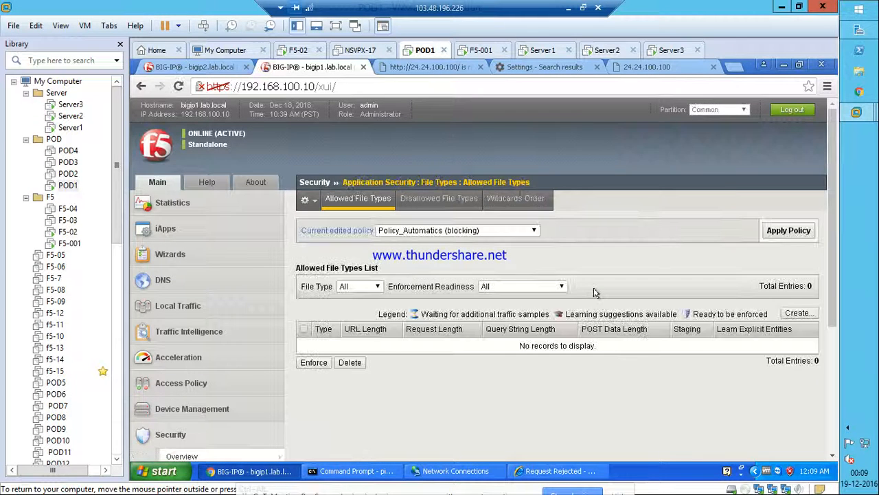
click(797, 313)
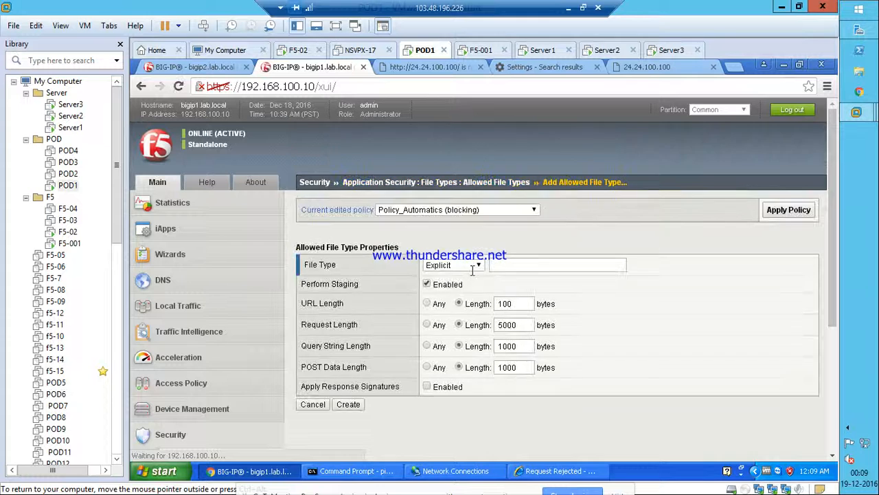
click(506, 265)
text(no_ext)
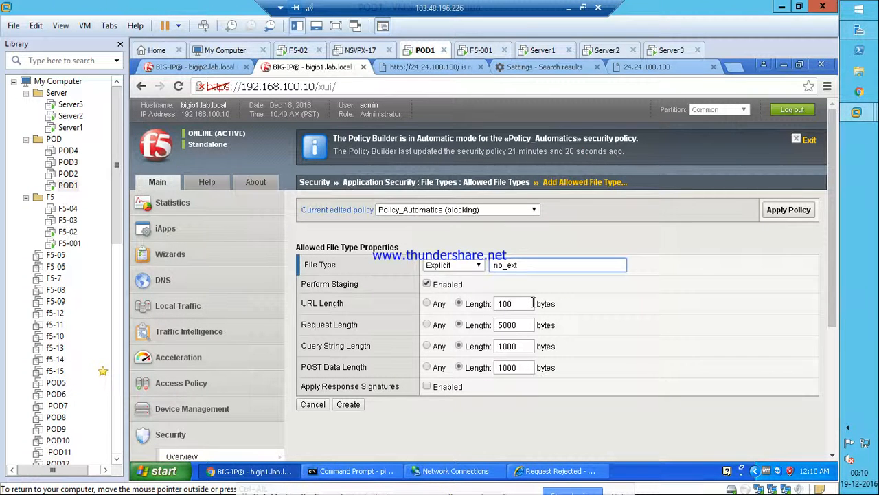
click(346, 405)
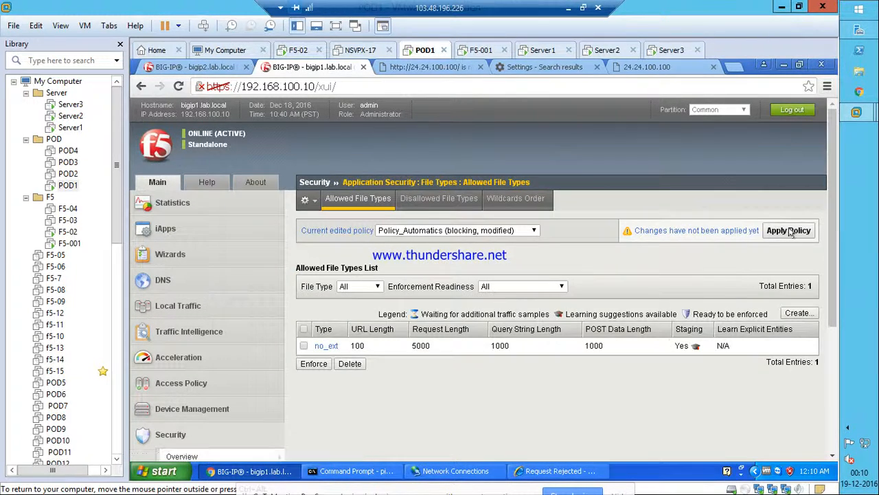
Apply the modified Policy_Automatics security policy so the no_ext change takes effect.
click(800, 232)
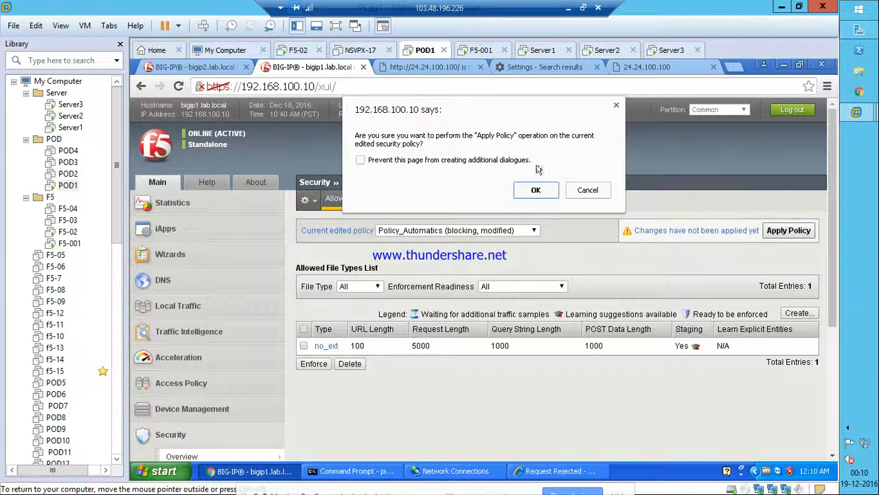
click(530, 190)
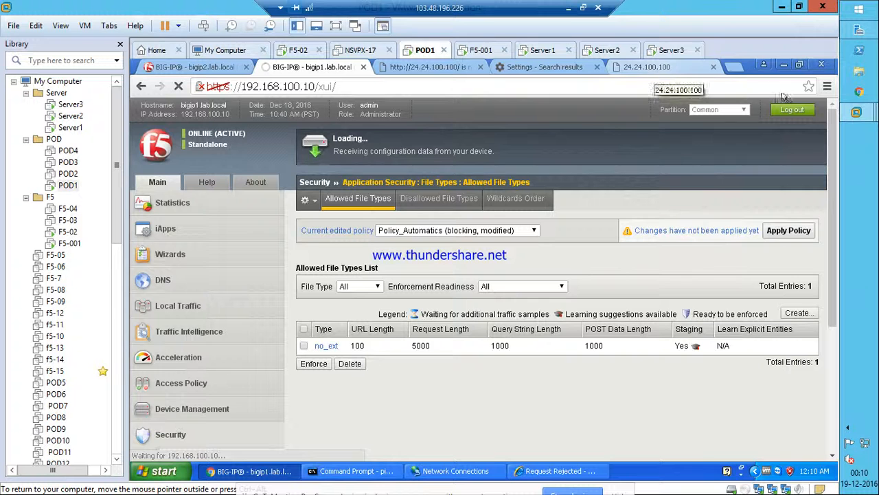
click(829, 88)
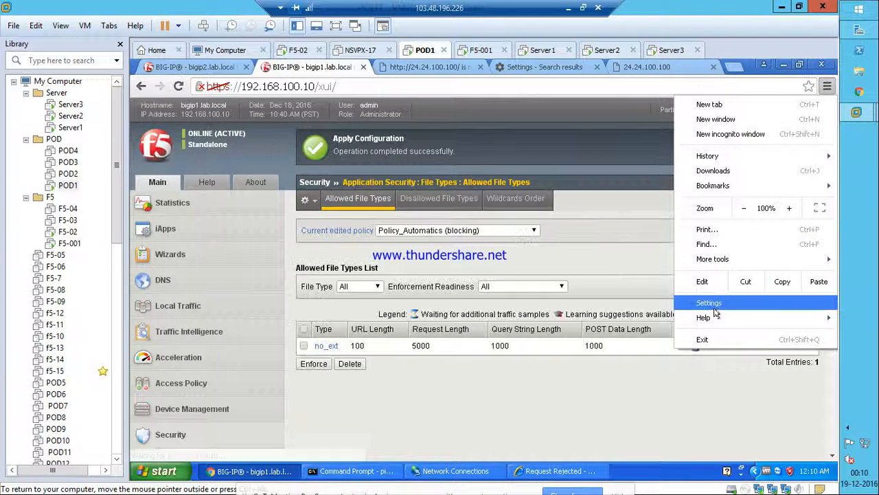
click(523, 399)
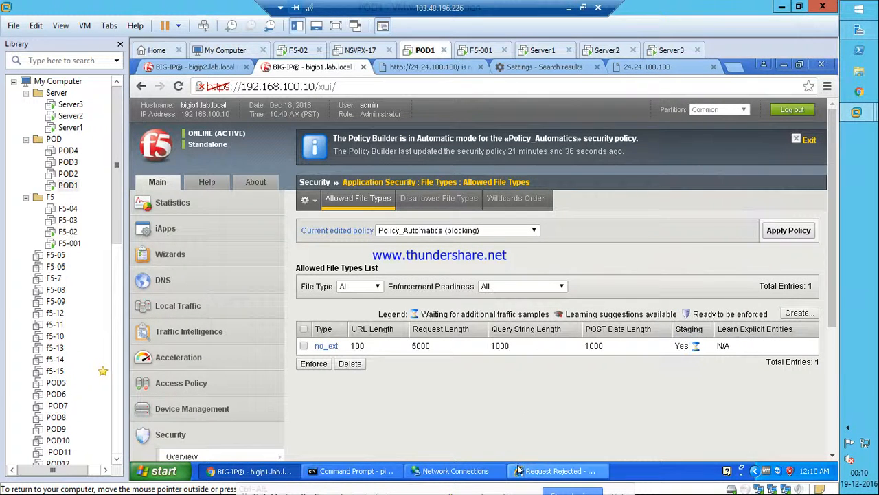
In Internet Explorer, open a new tab and enter the 24.24.100 test site address.
click(557, 470)
click(398, 140)
text(24.24.100.100)
Load 24.24.100.100 in Internet Explorer, then minimize it to return to BIG-IP.
key(Return)
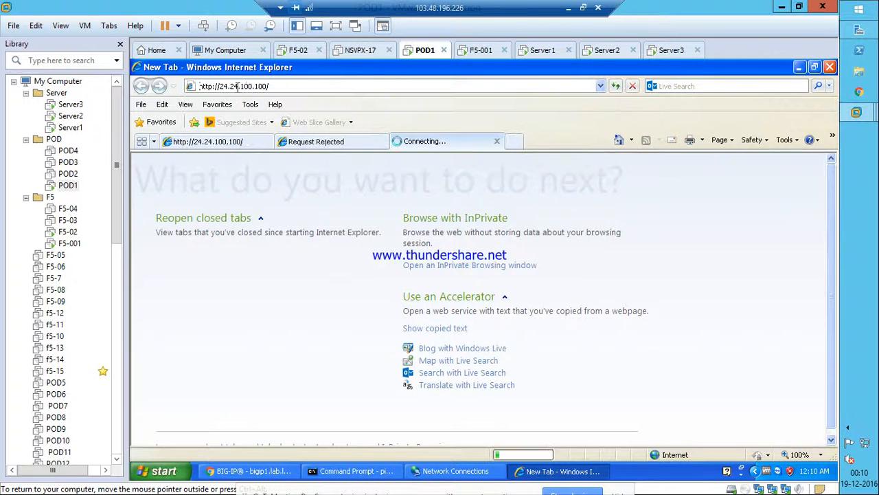
click(799, 66)
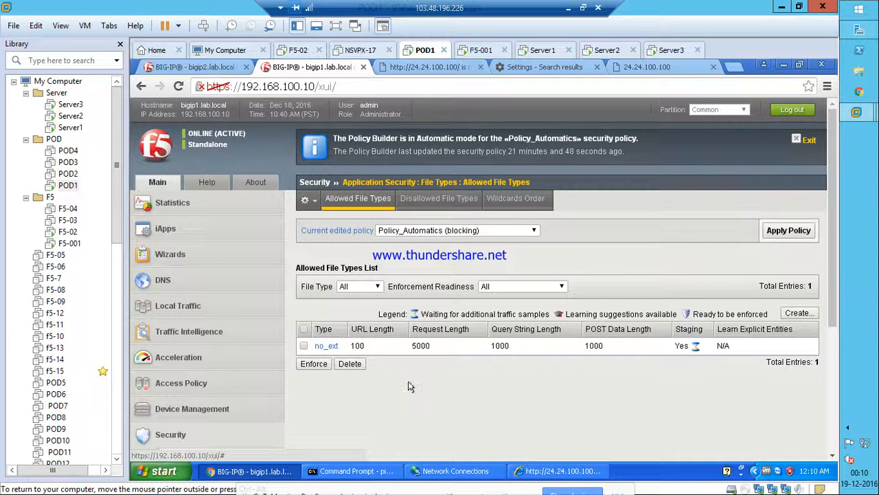
Go to Security > Event Logs > Application > Requests to list the illegal requests.
scroll(385, 379, down, 3)
mouse_move(208, 285)
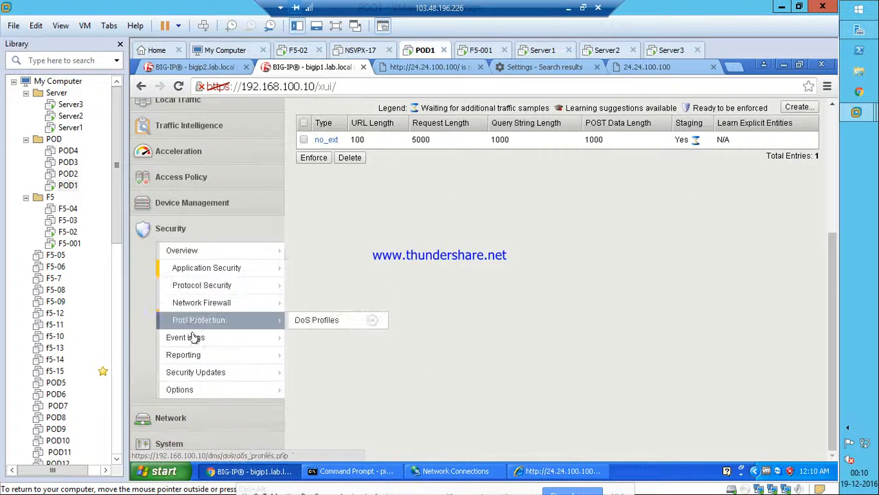
mouse_move(197, 338)
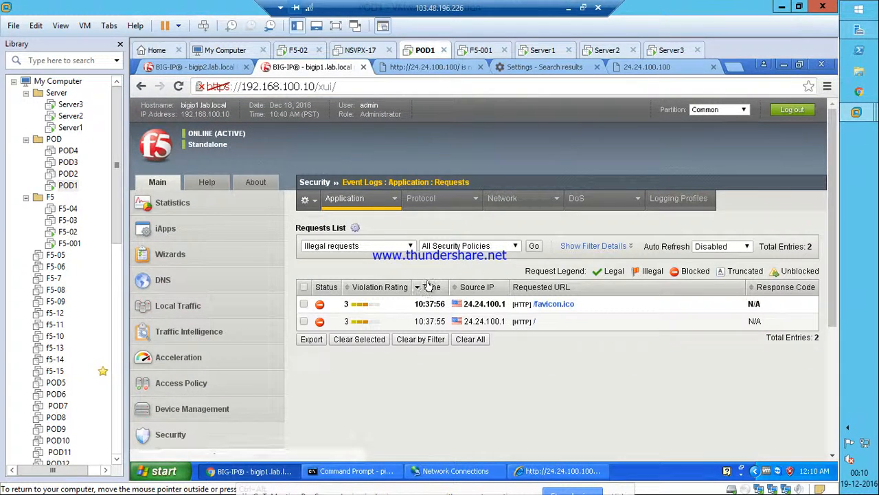
Filter the request log to All Requests and open the newest 10:40:42 request.
click(388, 246)
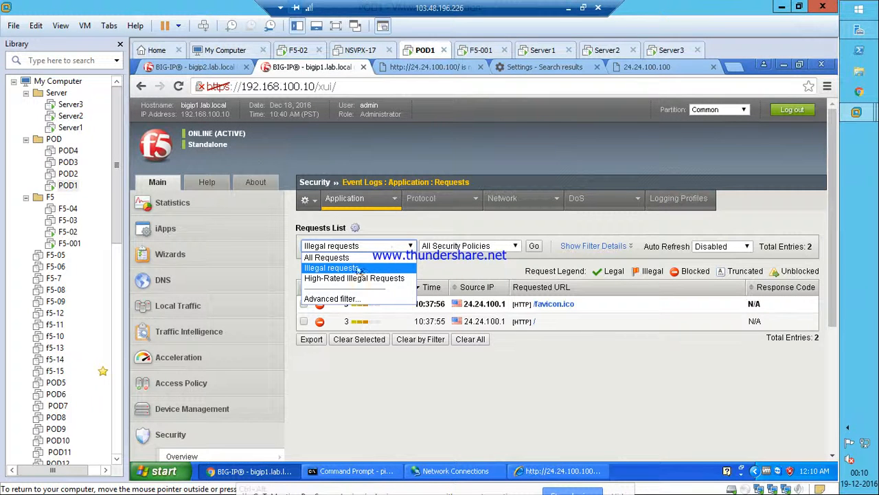
click(334, 257)
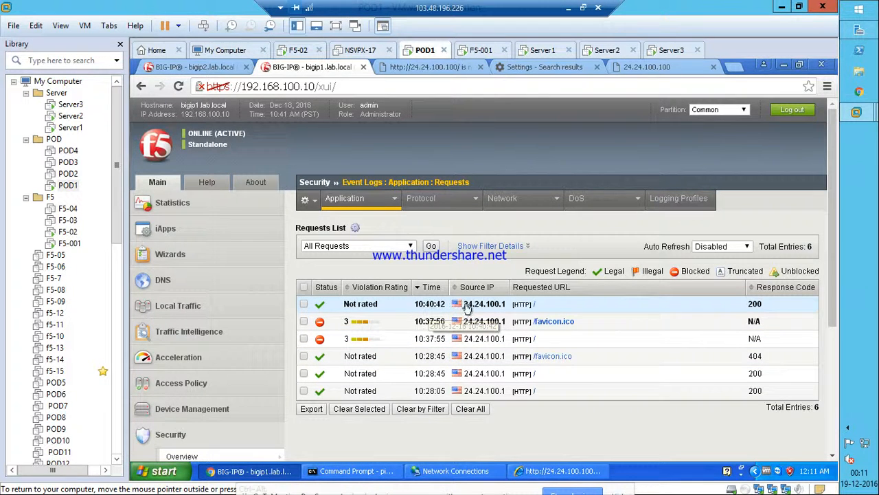
click(424, 308)
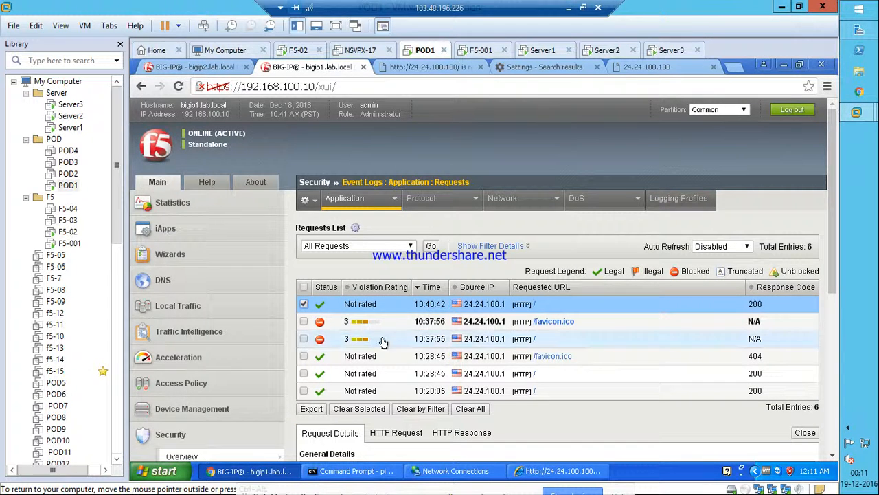
Open the blocked 10:37:55 request and check its Illegal URL length and Illegal request length violation details.
click(426, 338)
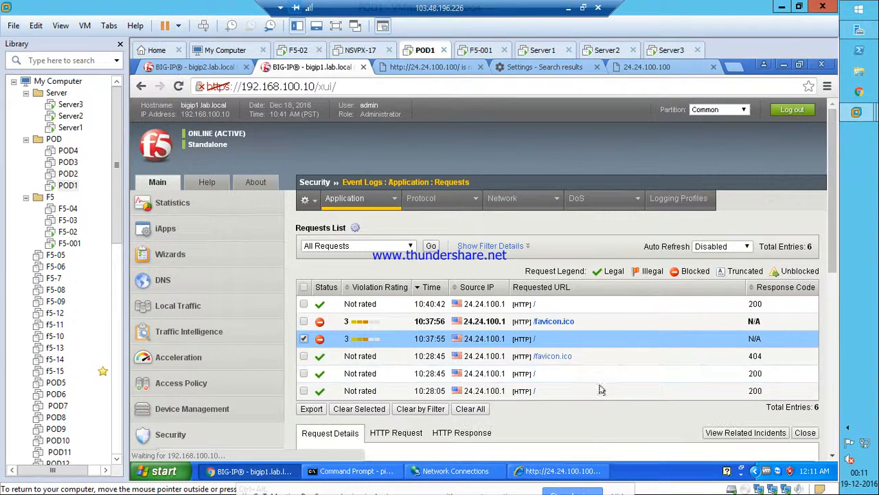
scroll(594, 441, down, 4)
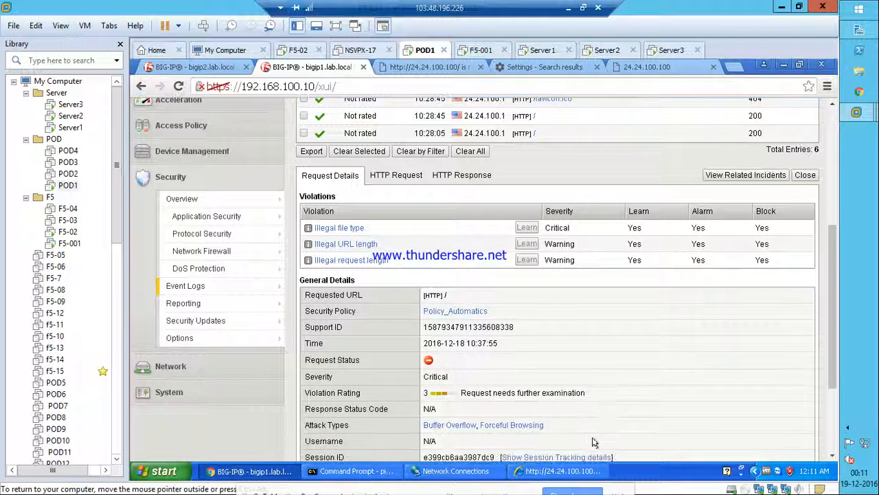
click(340, 244)
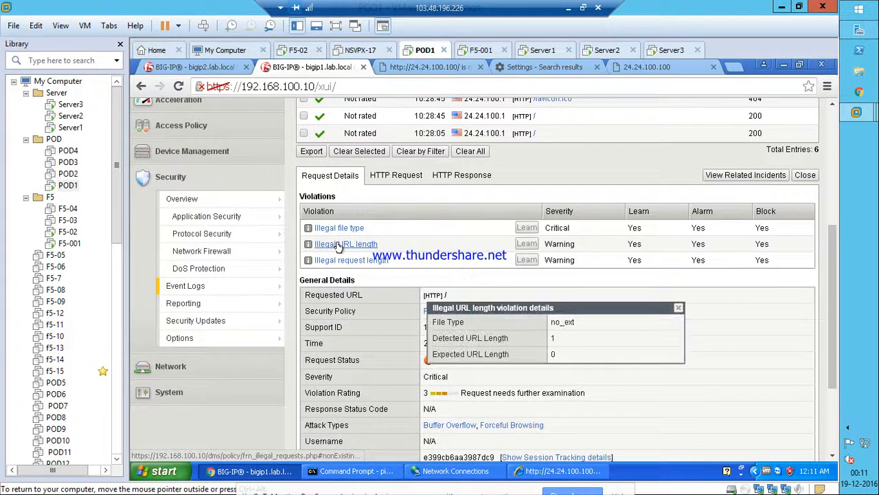
drag(562, 342, 547, 341)
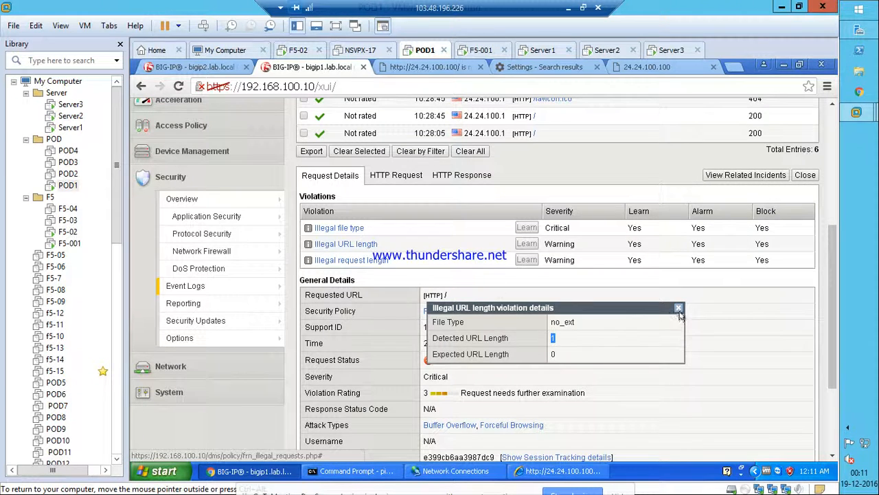
click(679, 312)
click(365, 261)
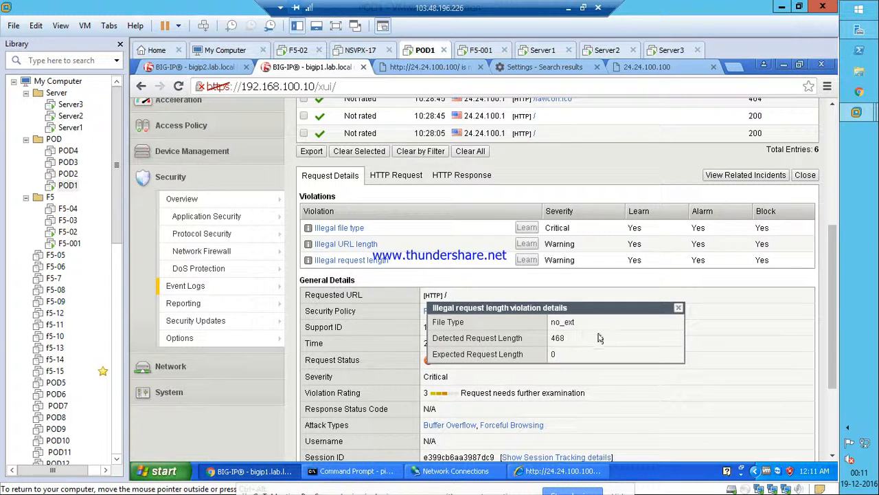
click(678, 309)
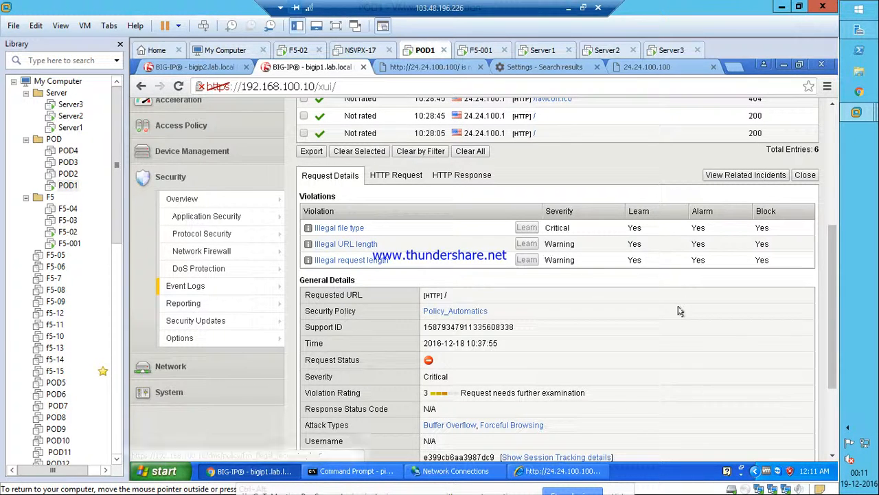
Review the request's raw HTTP request and logged HTTP response, then return to its violations summary.
click(394, 175)
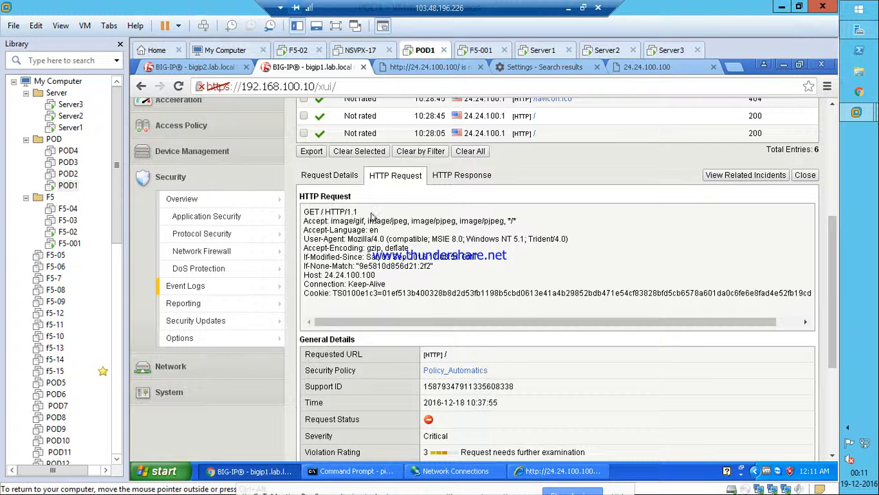
click(467, 177)
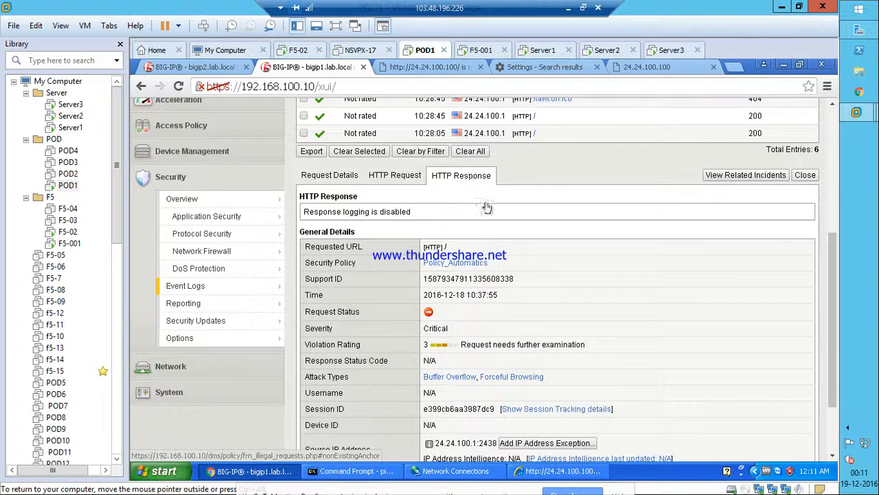
click(393, 176)
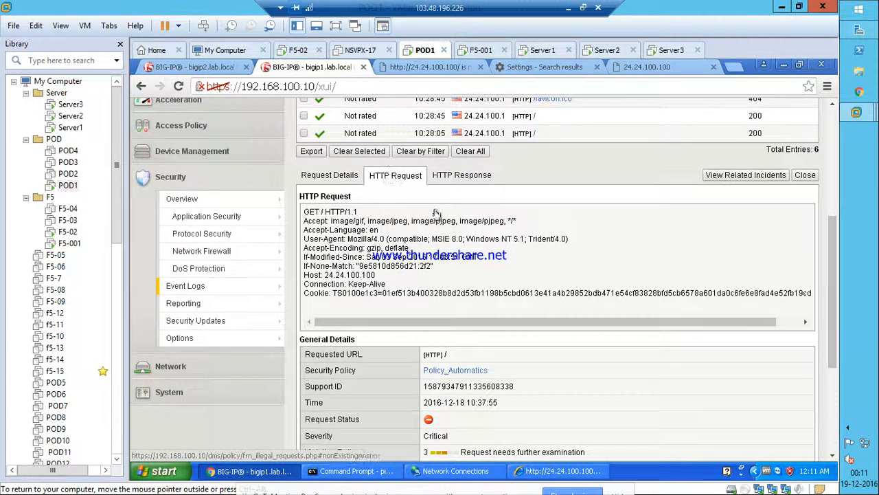
click(329, 176)
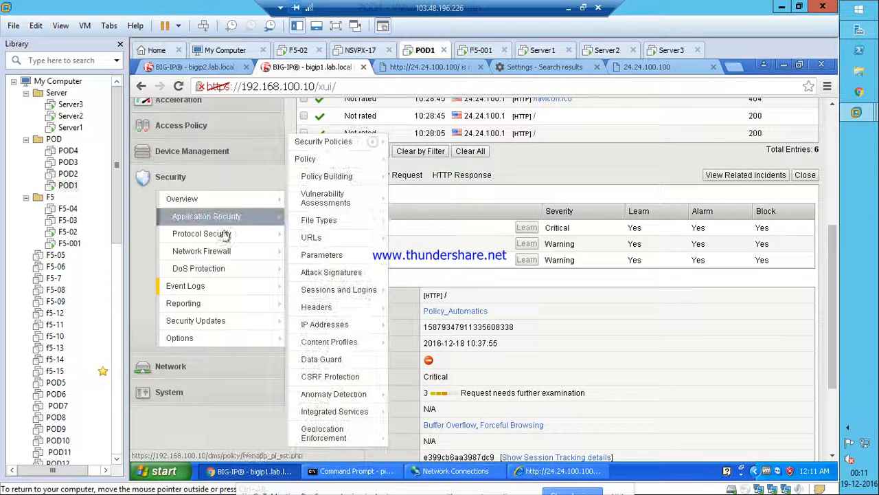
Open Policy Properties for Policy_Automatics from Security > Application Security > Policy.
mouse_move(208, 220)
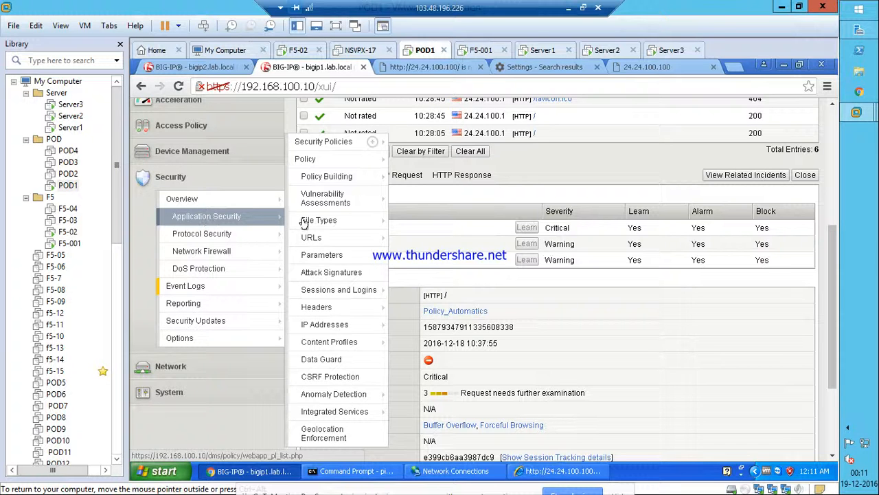
mouse_move(316, 178)
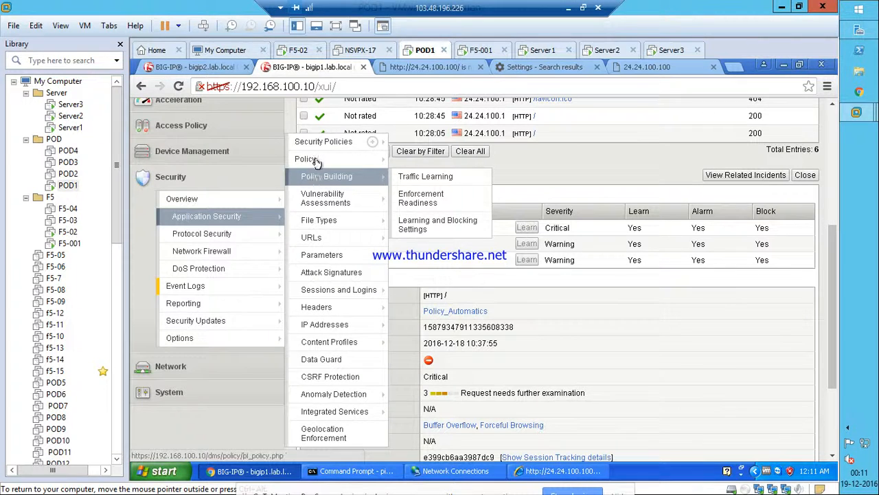
mouse_move(316, 161)
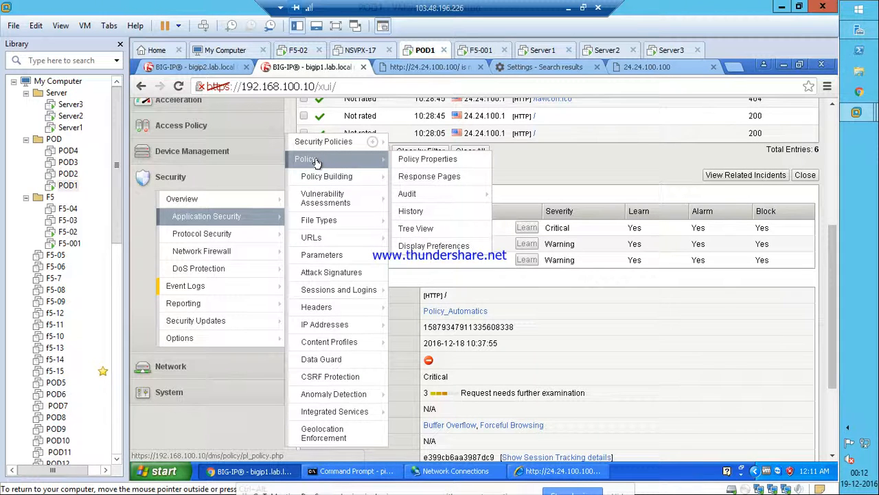
click(406, 159)
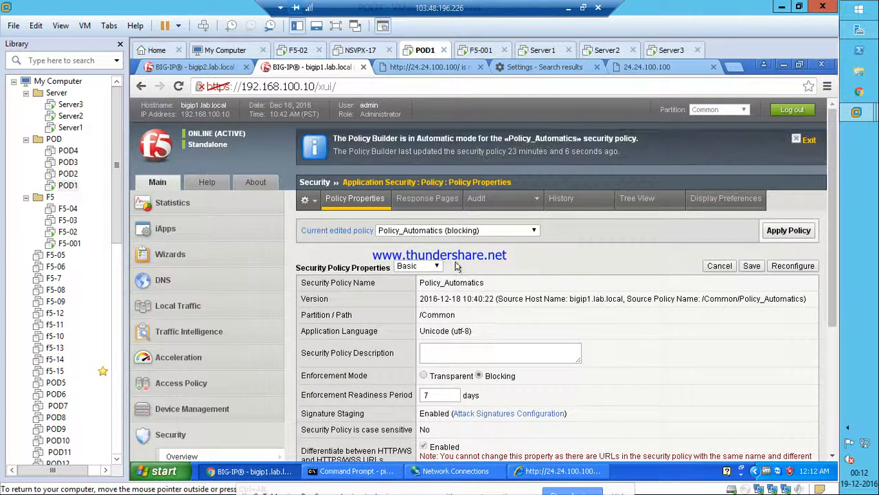
Show the Advanced policy properties and review them, then open the Response Pages.
click(418, 265)
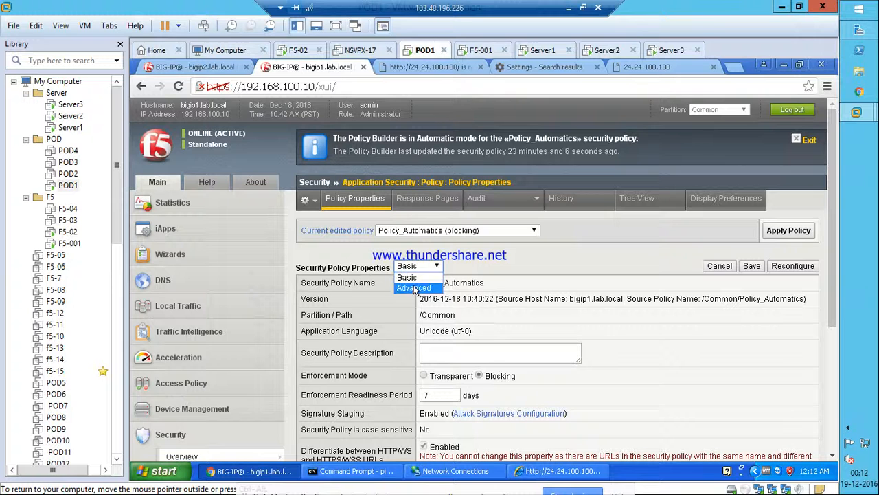
click(414, 288)
scroll(678, 359, down, 2)
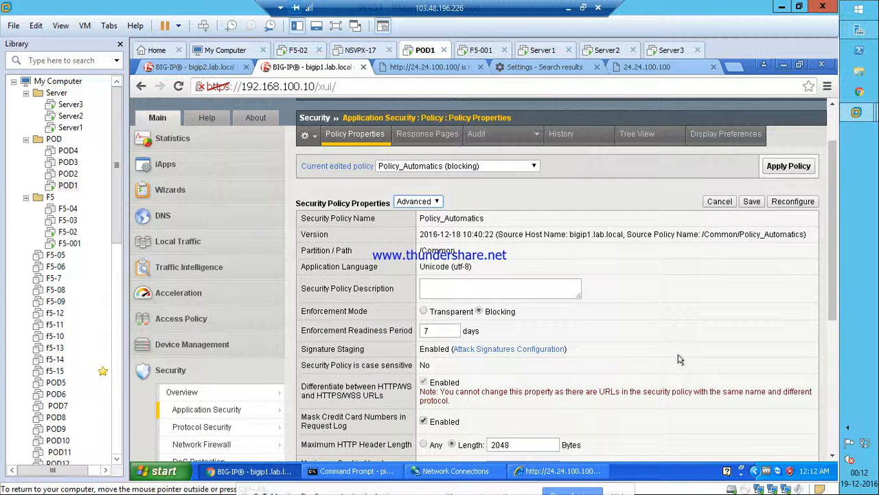
scroll(679, 359, down, 2)
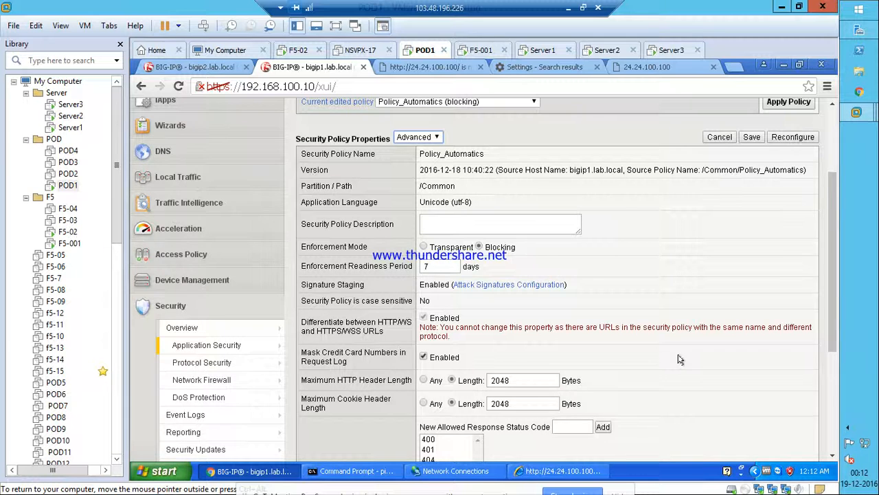
scroll(678, 360, down, 6)
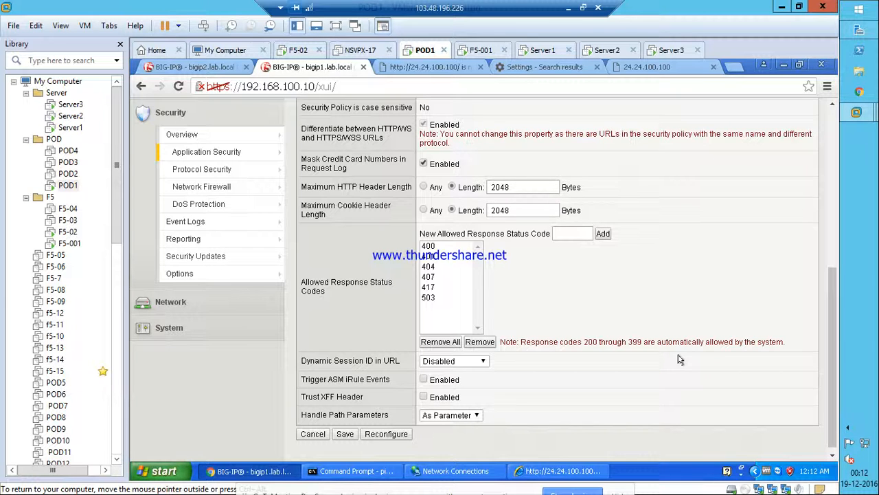
scroll(678, 359, up, 6)
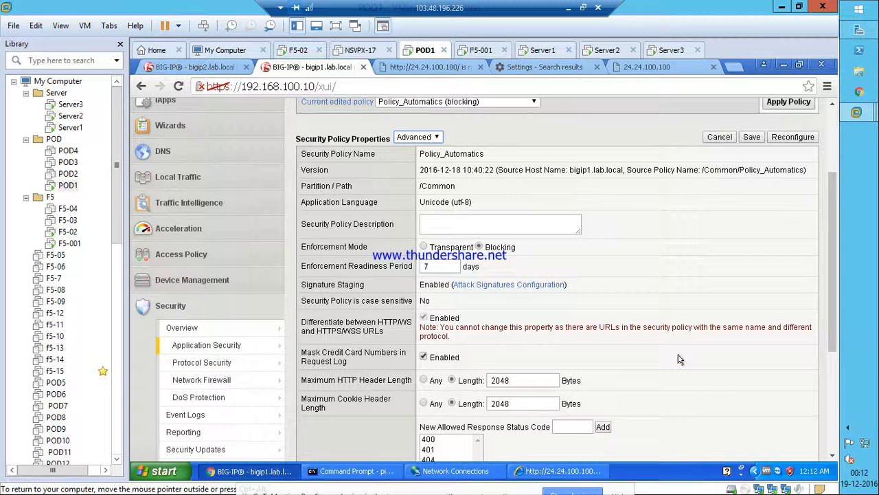
scroll(678, 360, up, 4)
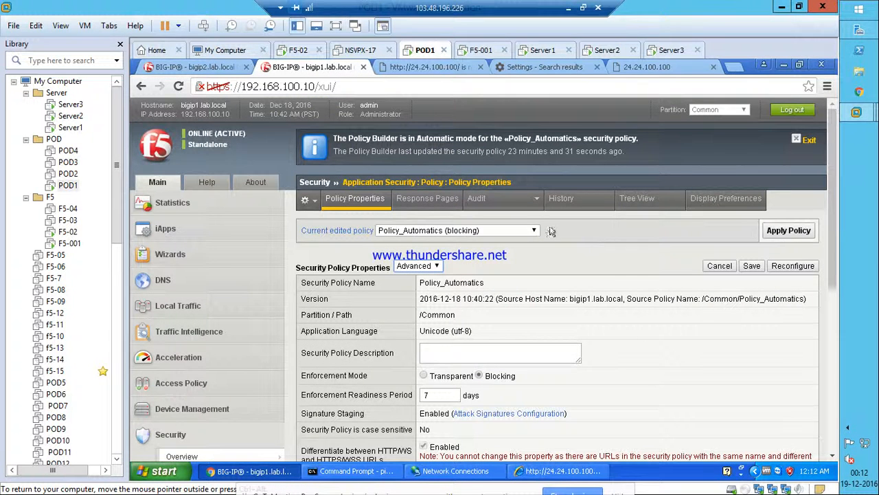
click(434, 199)
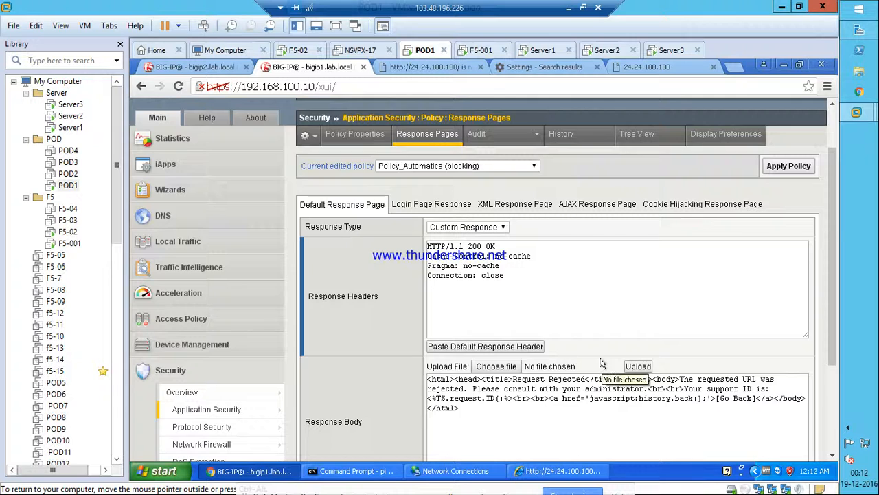
Review the default Custom Response blocking page, then expand Traffic Intelligence and Local Traffic in the sidebar.
scroll(604, 374, down, 3)
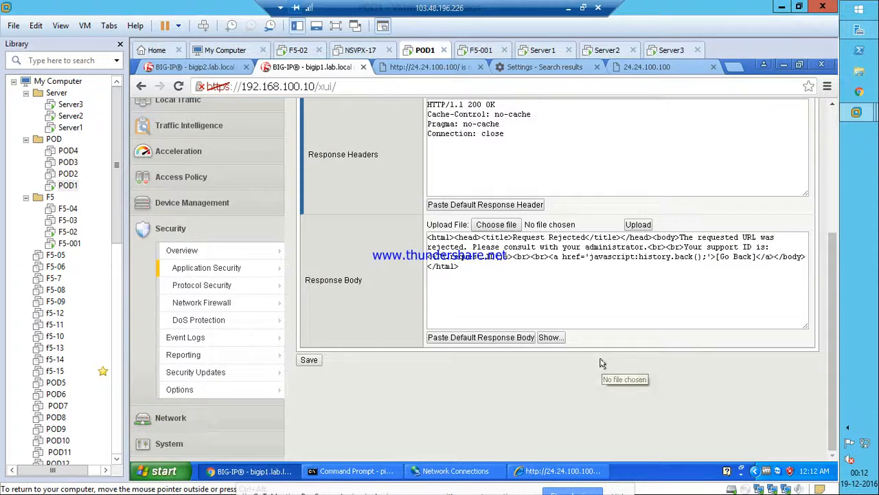
click(194, 126)
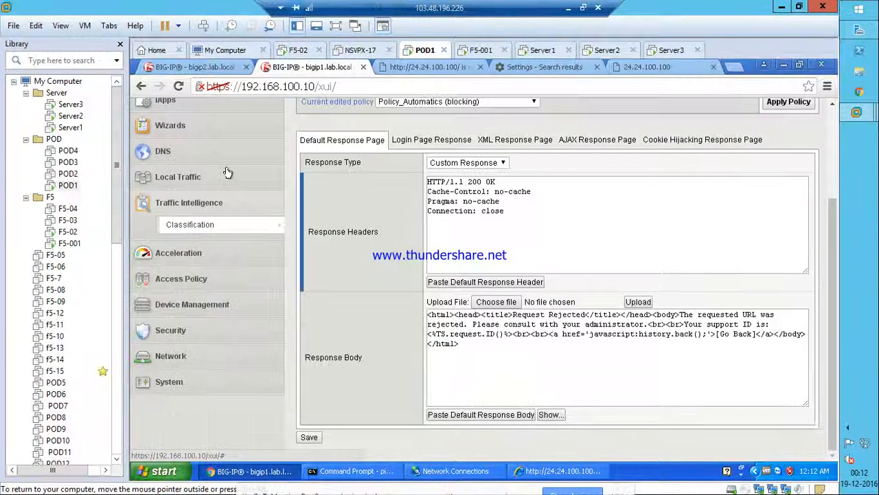
scroll(194, 206, up, 3)
click(194, 308)
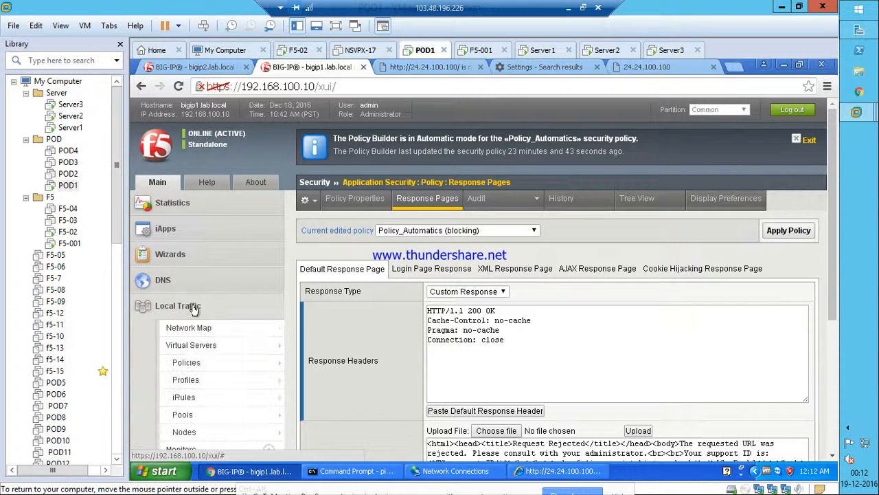
Add the global-network log profile to VS_TRG's security policies alongside Log all requests, and update.
mouse_move(190, 345)
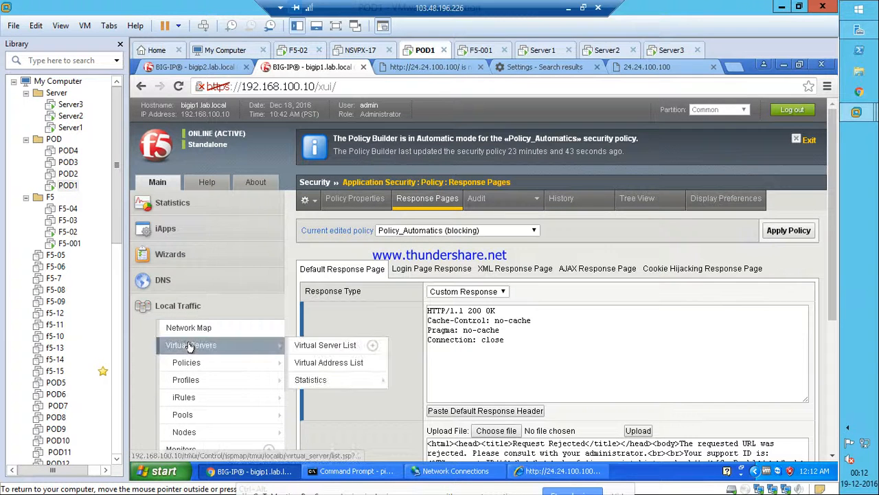
click(325, 345)
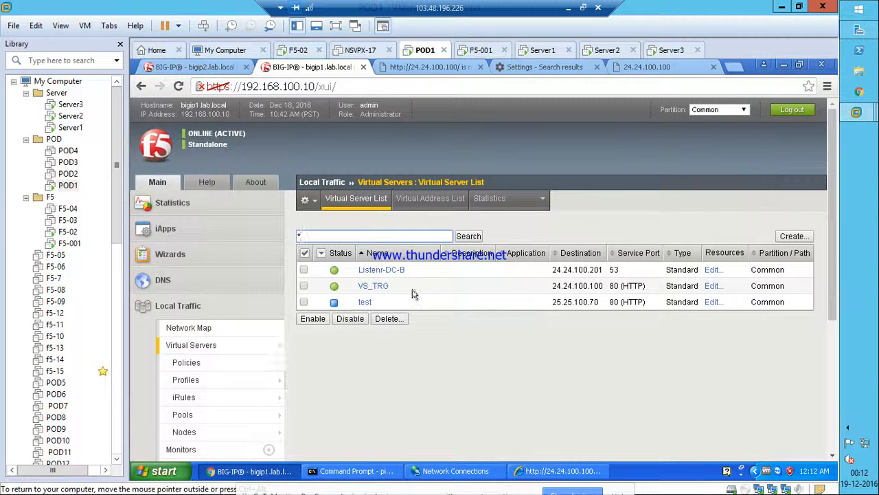
click(373, 286)
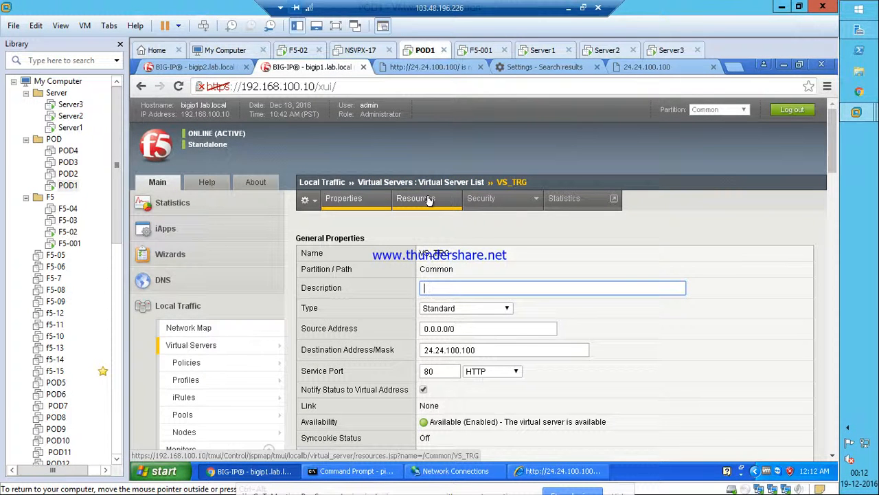
mouse_move(481, 203)
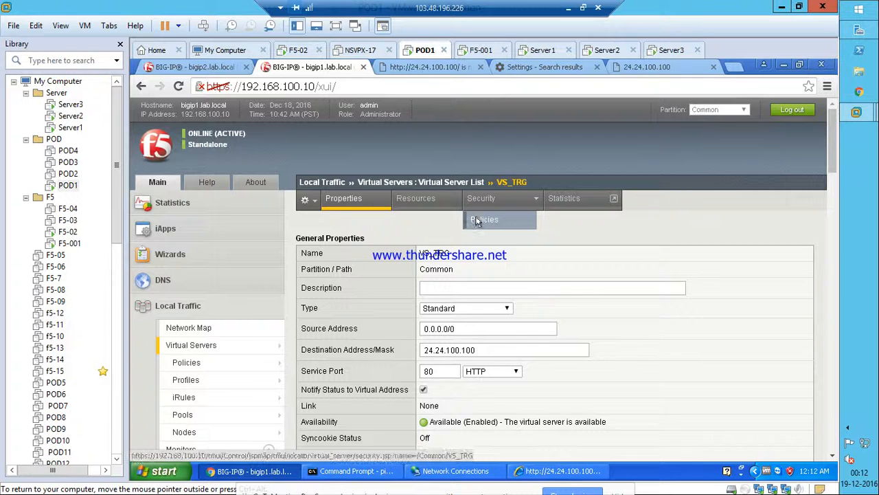
click(481, 220)
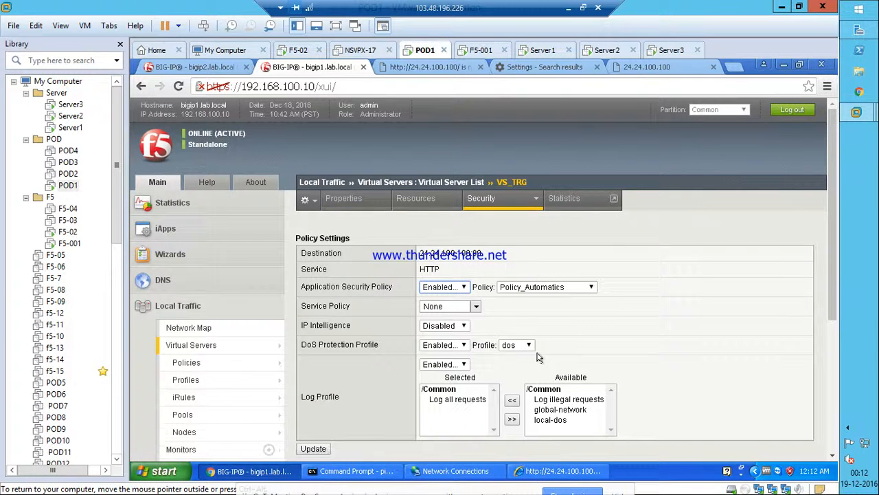
click(567, 410)
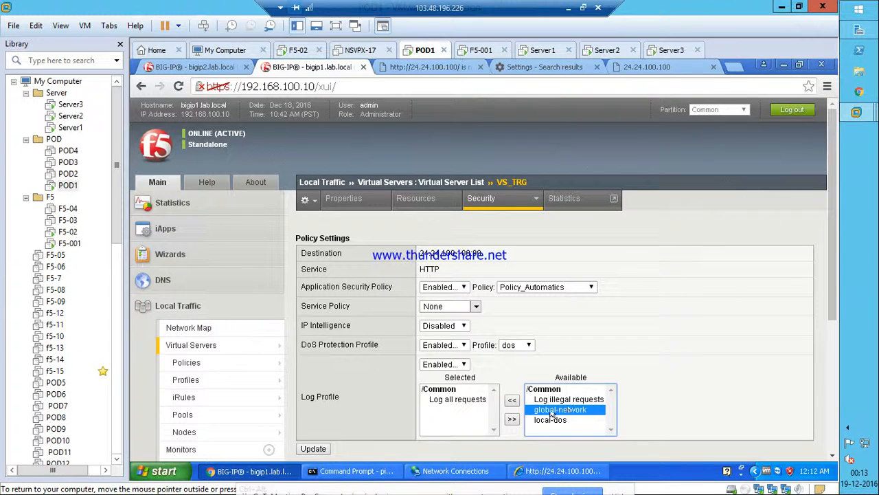
click(511, 401)
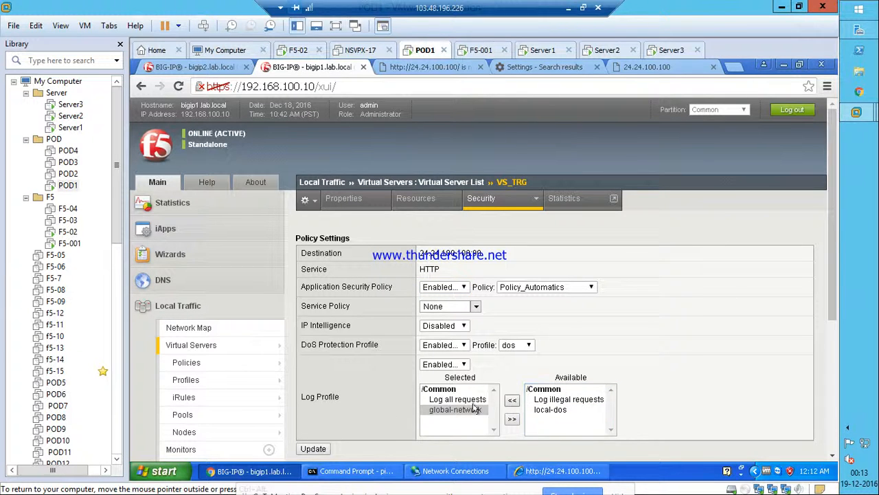
click(314, 450)
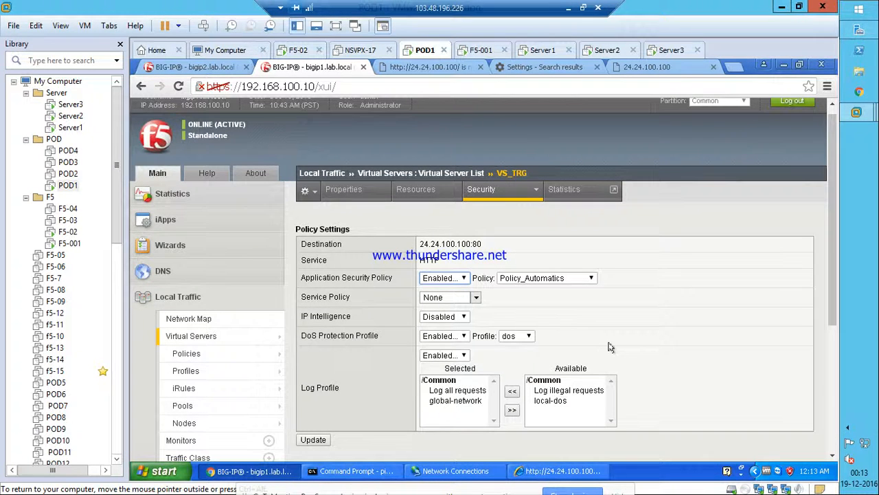
scroll(610, 346, down, 3)
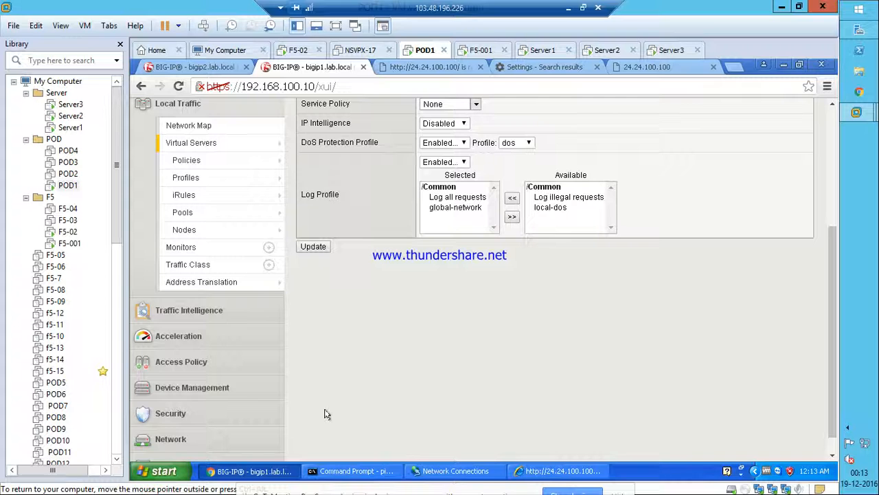
Review the no_ext entry's length limits in Allowed File Types, then view the empty Disallowed File Types list.
click(186, 410)
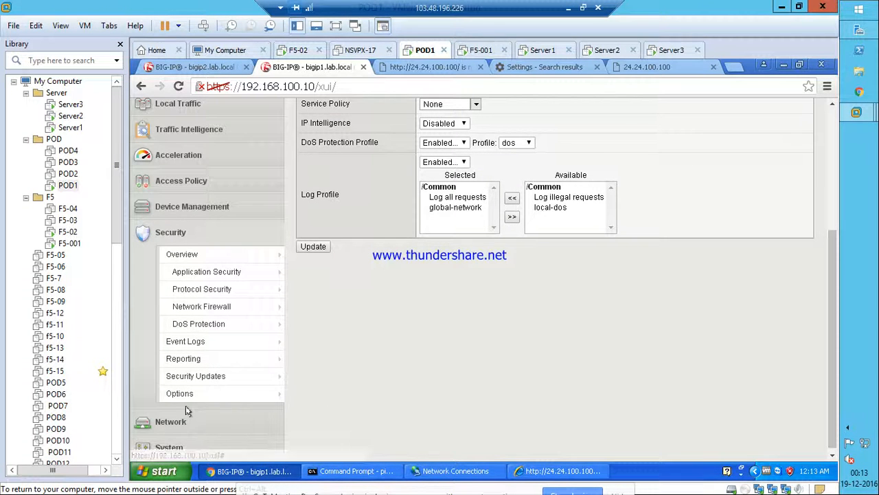
mouse_move(204, 268)
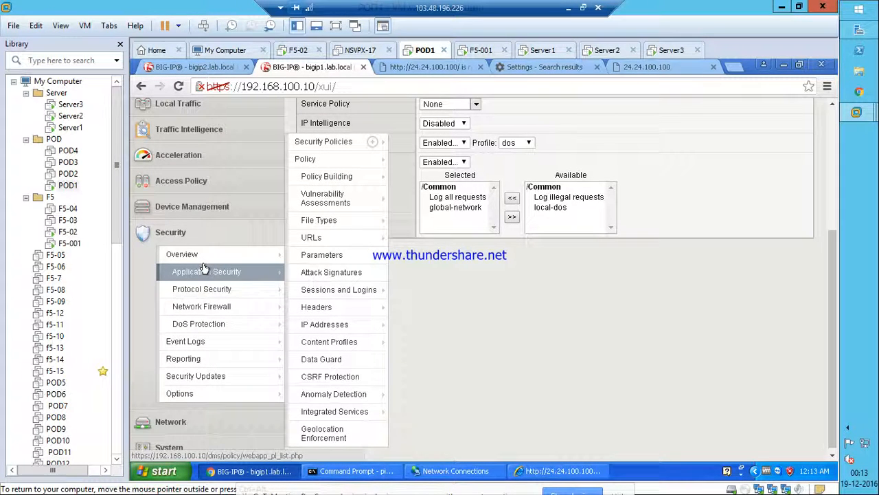
mouse_move(333, 221)
scroll(337, 225, up, 2)
click(336, 225)
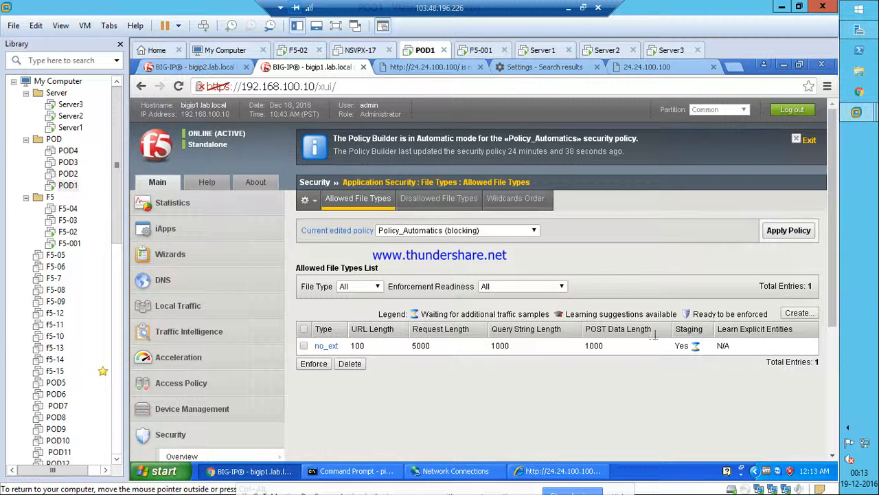
drag(616, 338, 341, 344)
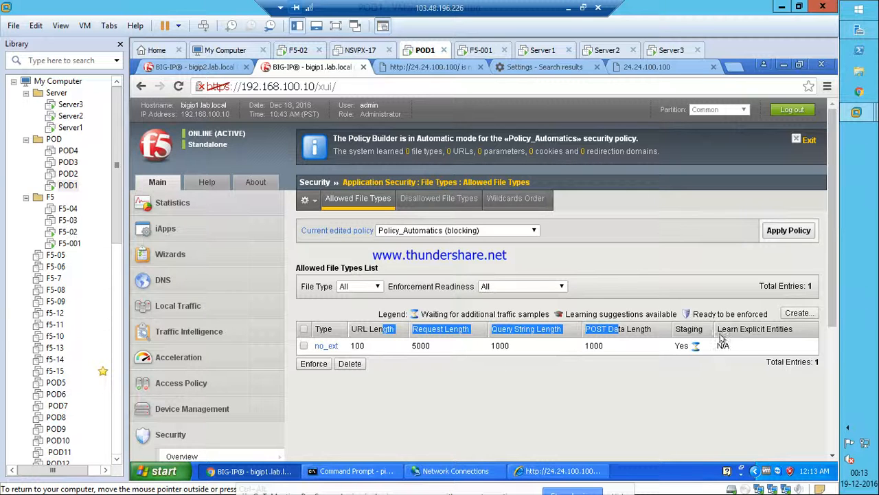
click(423, 199)
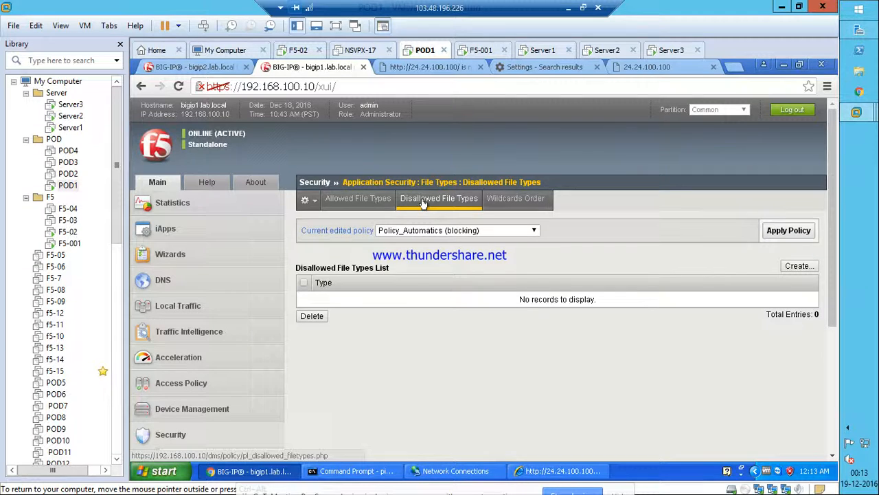
Try adding no_ext as a disallowed file type, see it refused as already allowed, and return to Allowed File Types.
click(798, 267)
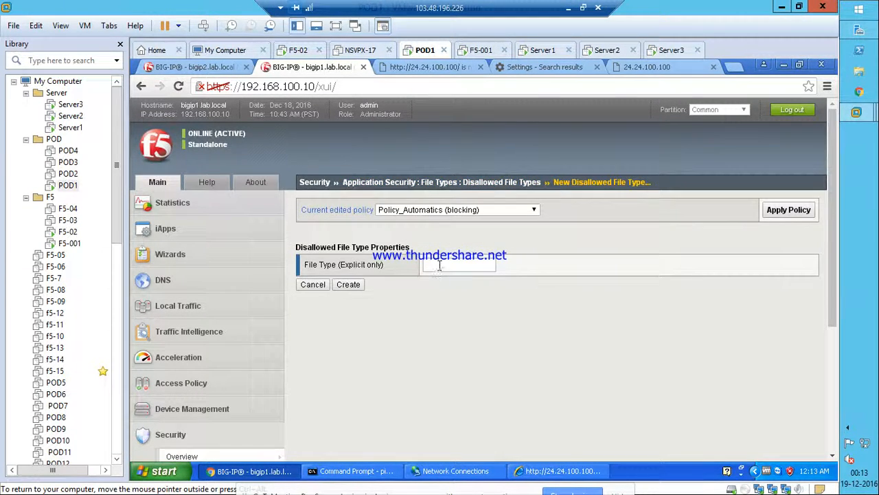
text(no_ext)
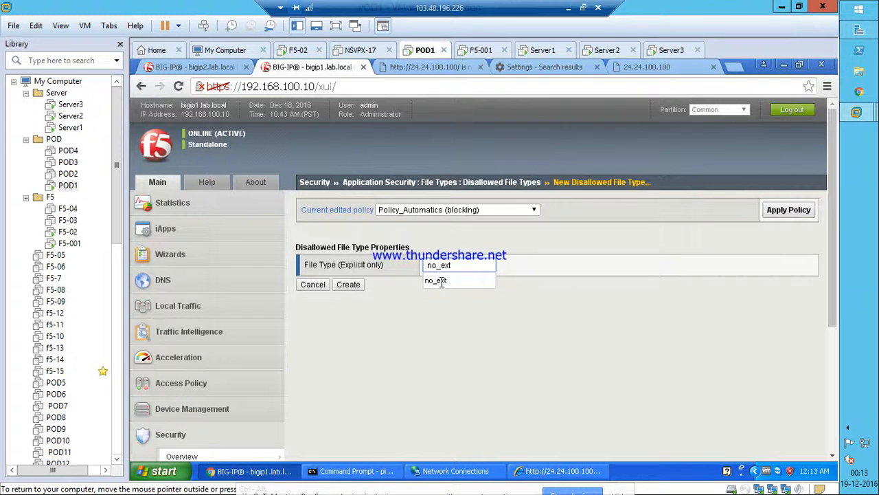
click(440, 281)
click(338, 285)
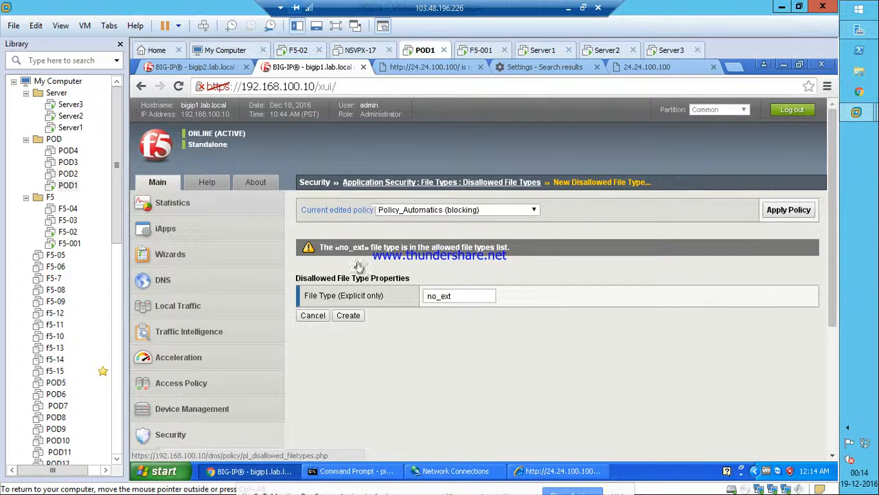
double_click(422, 296)
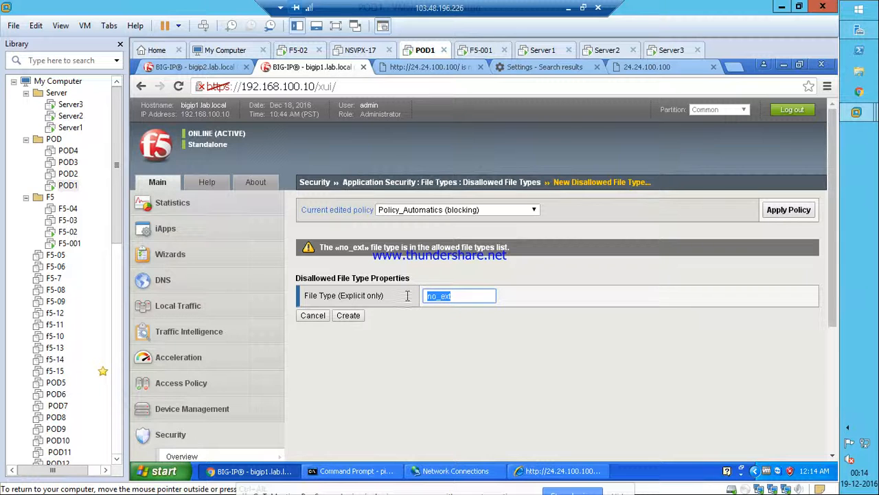
scroll(433, 330, down, 1)
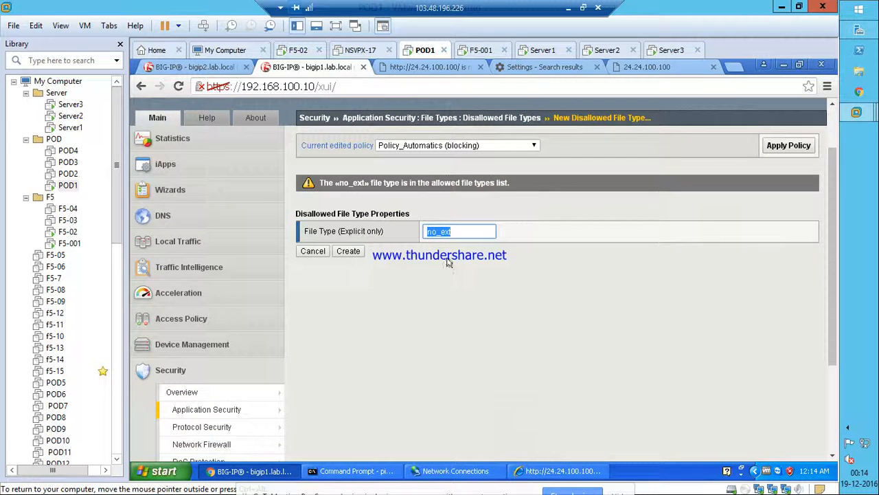
click(423, 117)
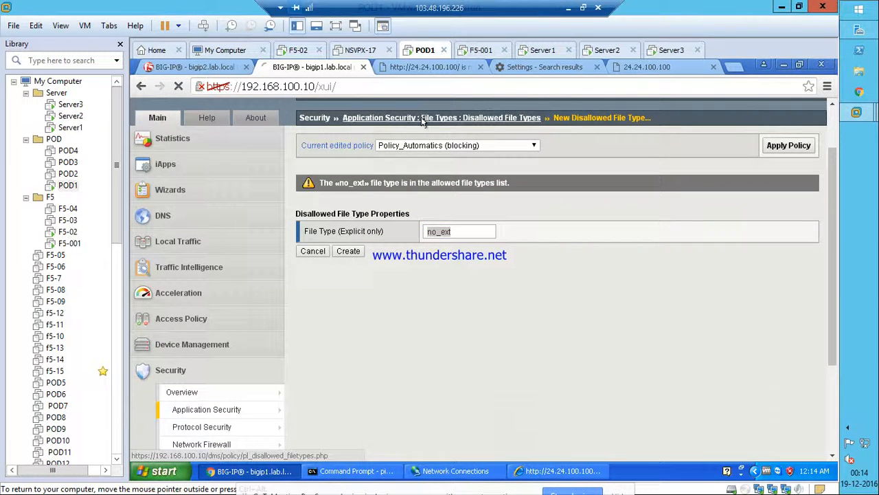
click(358, 199)
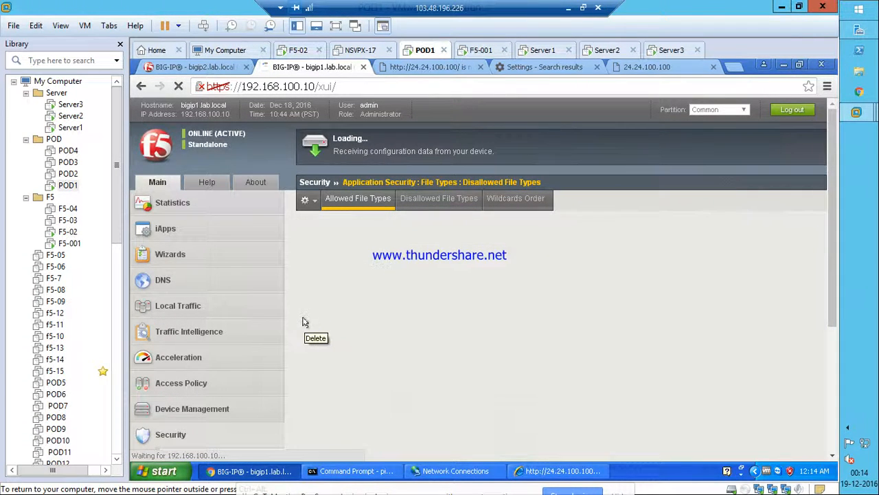
Delete the no_ext entry from the allowed file types and apply Policy_Automatics.
click(304, 346)
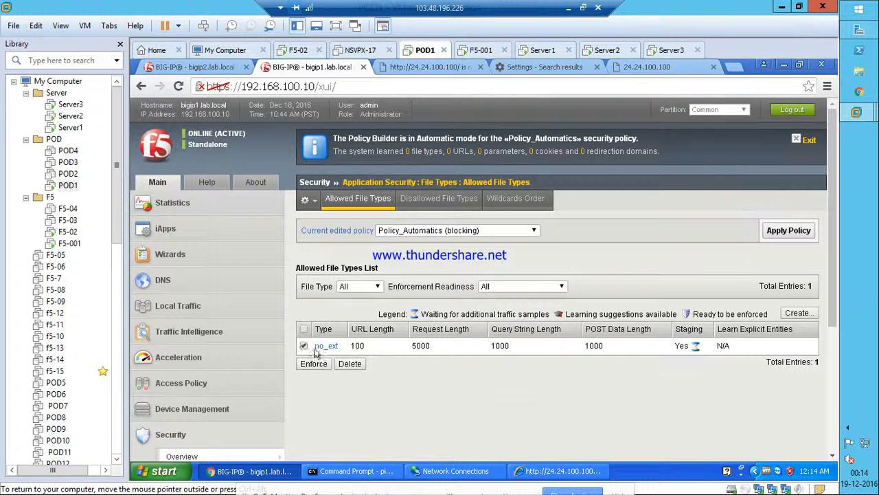
click(349, 364)
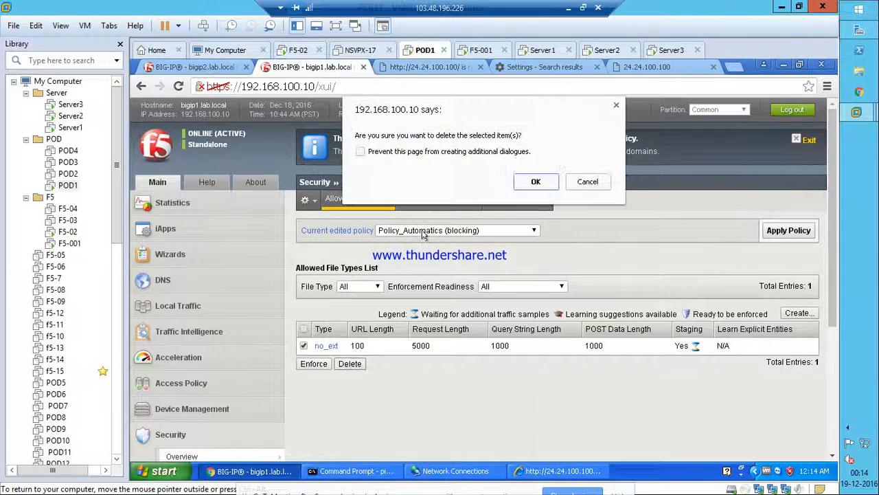
click(531, 182)
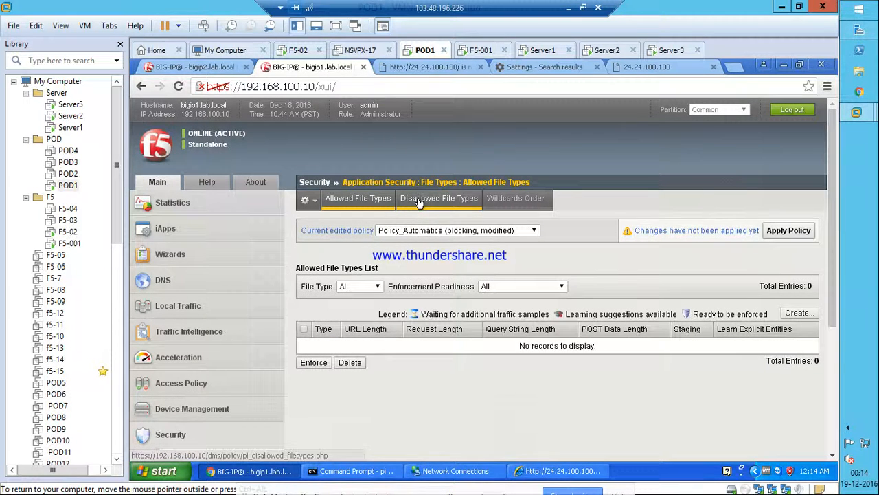
click(788, 230)
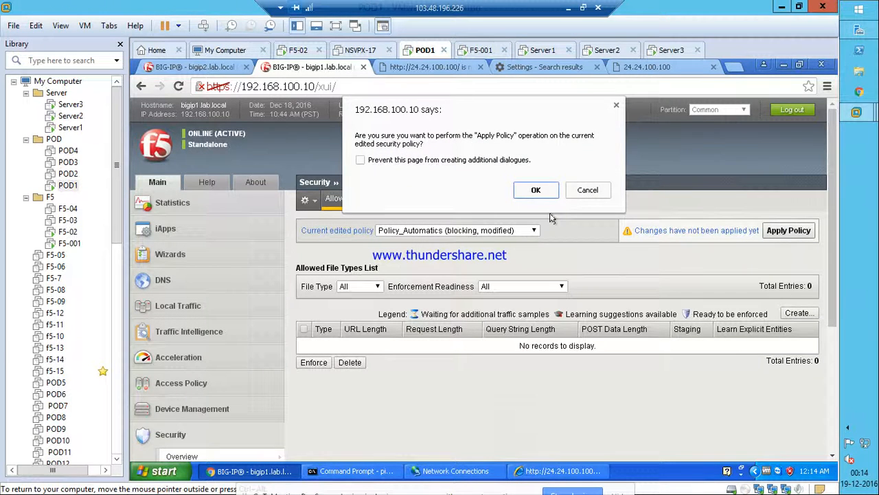
click(534, 188)
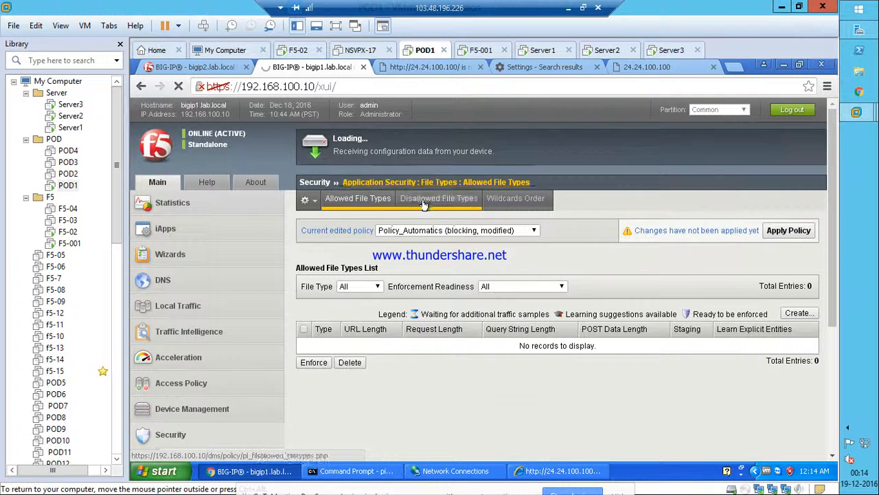
Create no_ext under Disallowed File Types and apply Policy_Automatics.
click(424, 204)
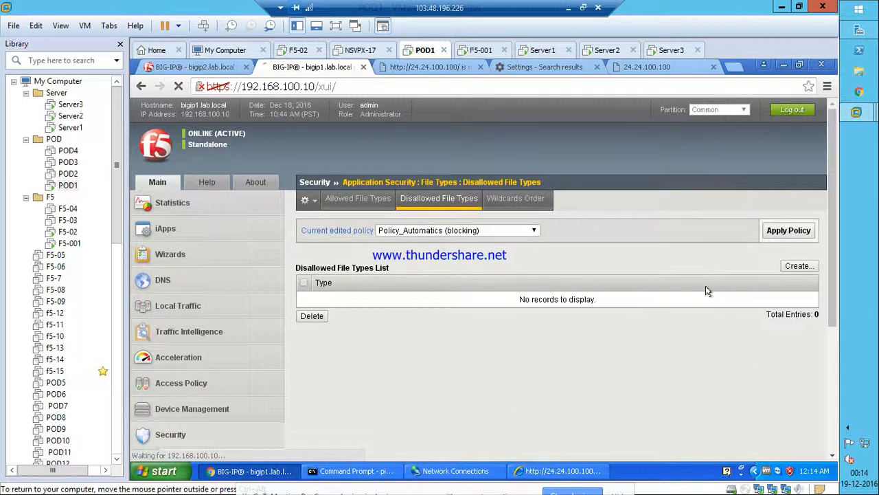
click(798, 267)
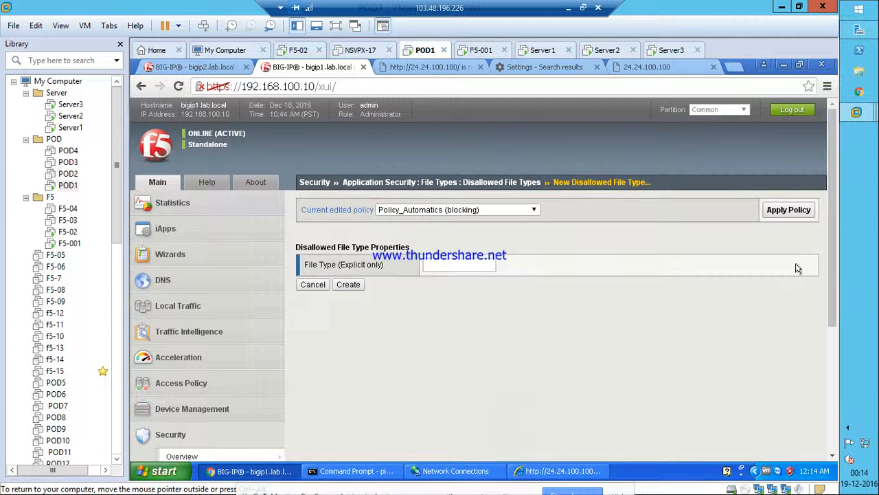
click(444, 267)
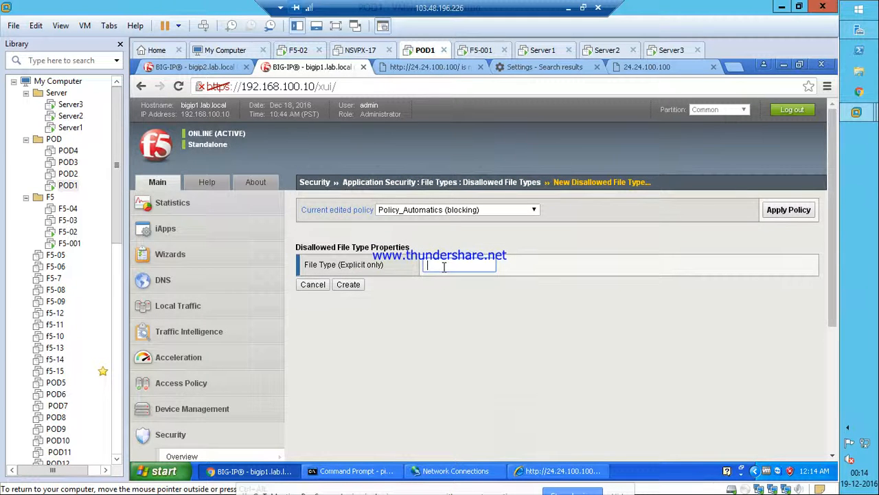
text(no_ext)
click(353, 287)
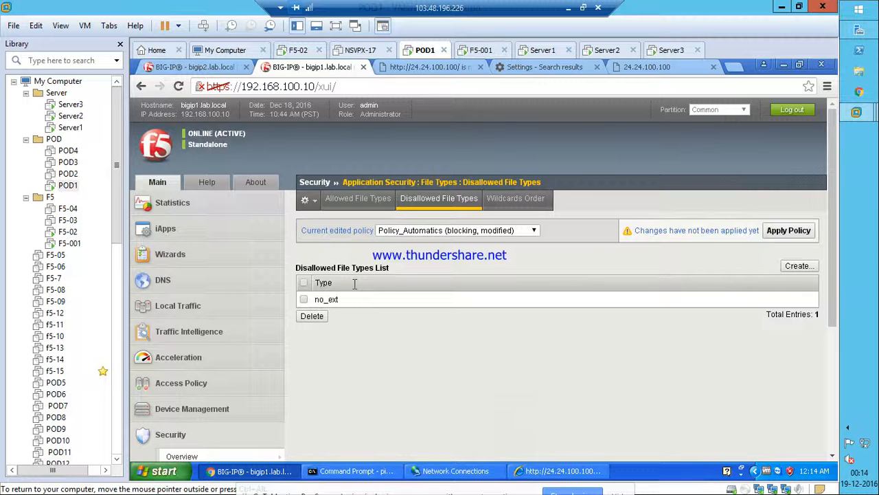
click(778, 230)
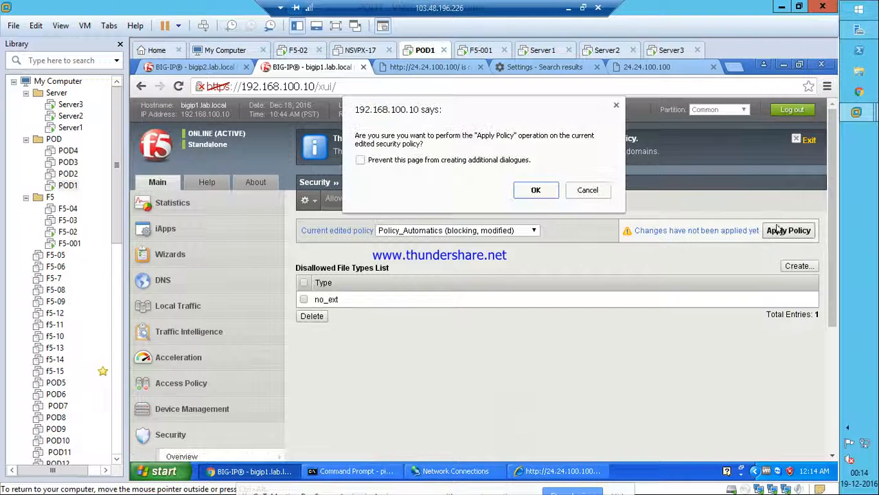
click(535, 191)
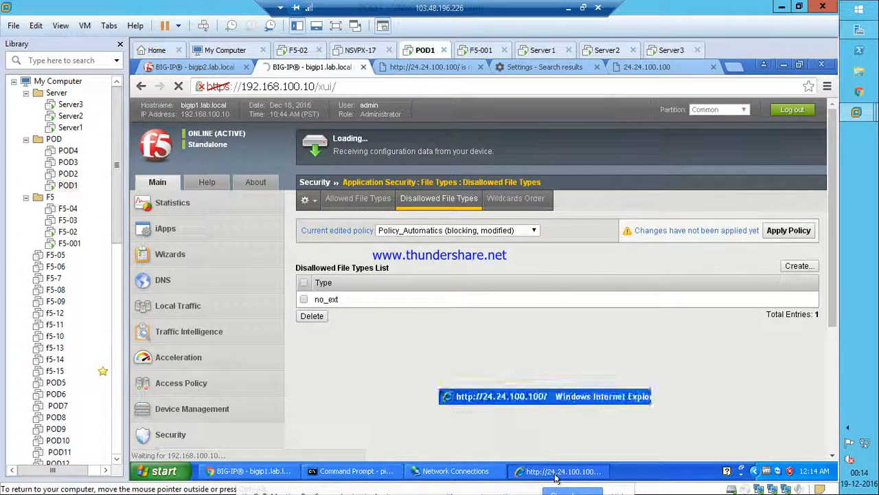
Delete Internet Explorer's browsing history from Internet Options.
click(557, 474)
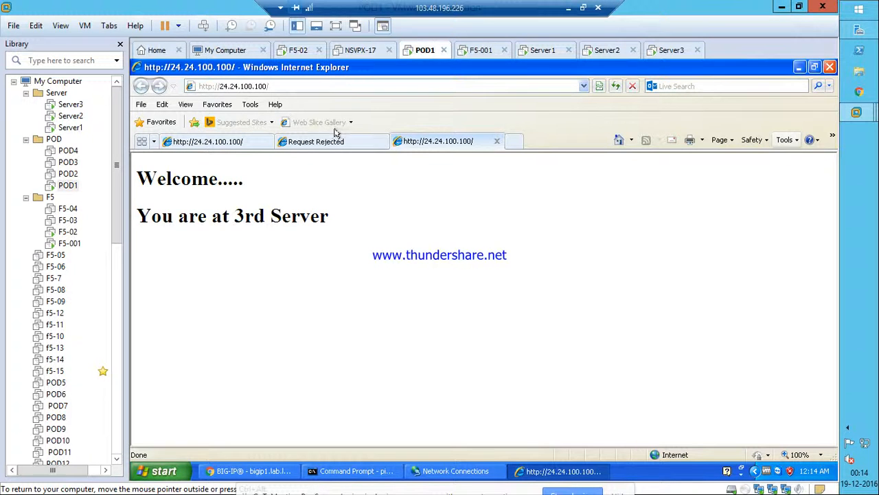
click(250, 105)
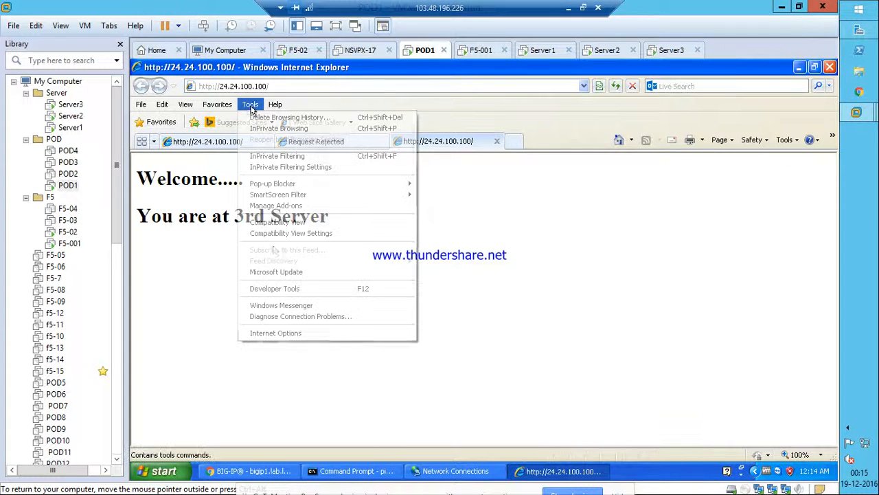
click(275, 332)
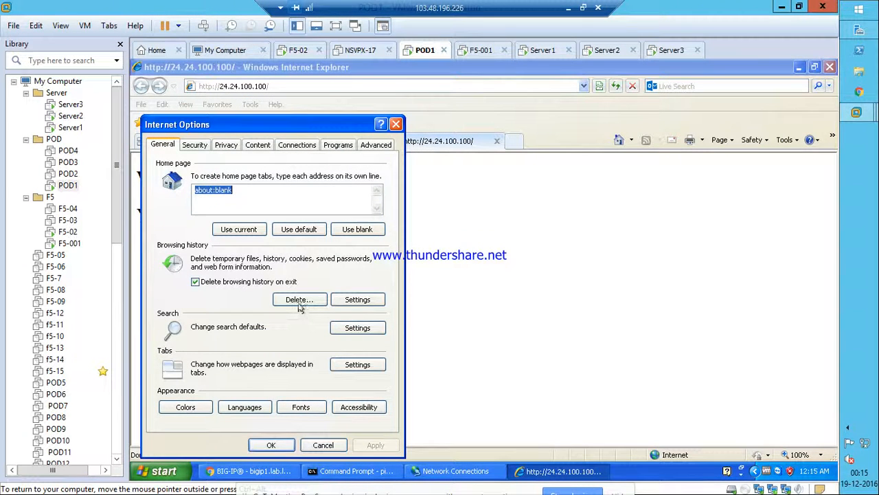
click(299, 300)
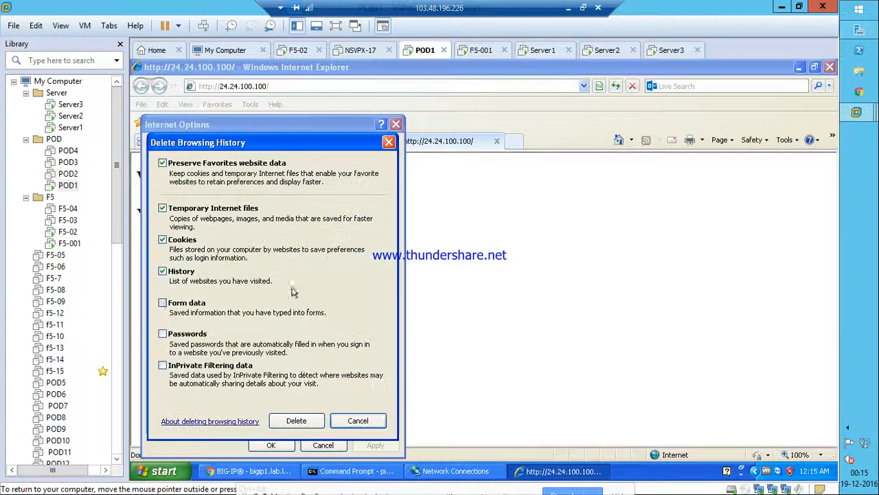
click(291, 420)
click(271, 447)
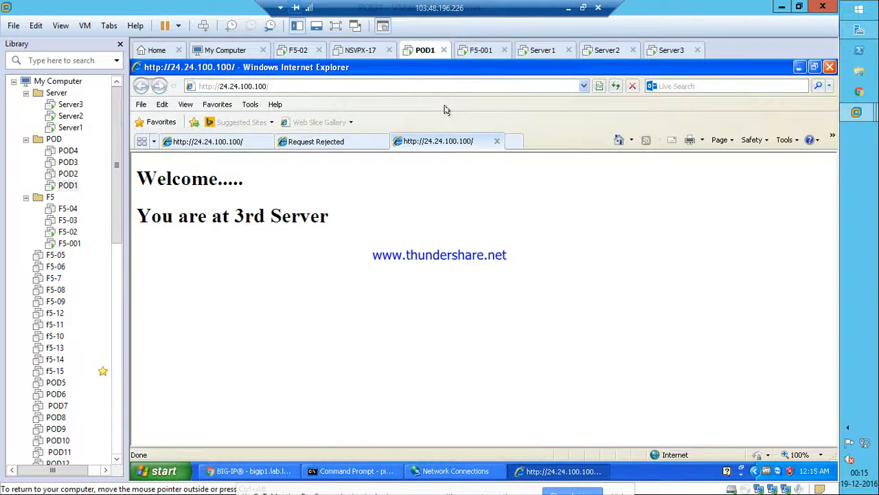
Load 24.24.100.100 in a new tab, which returns Request Rejected.
click(516, 141)
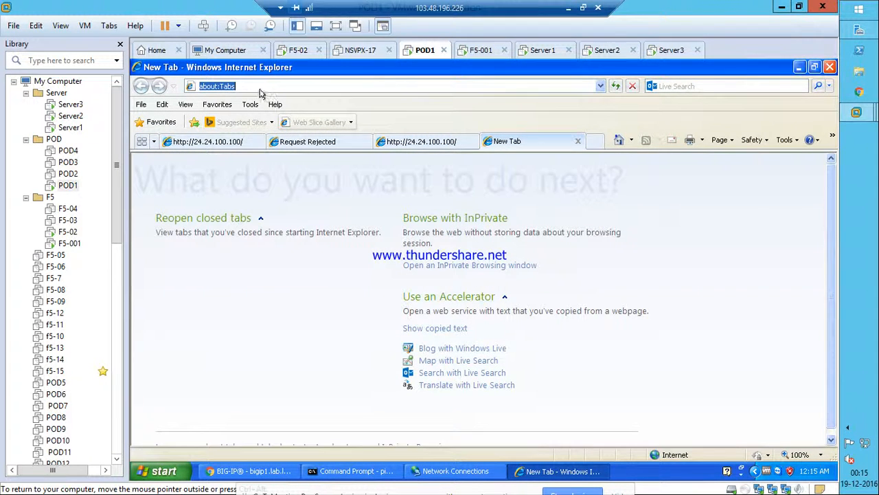
text(2)
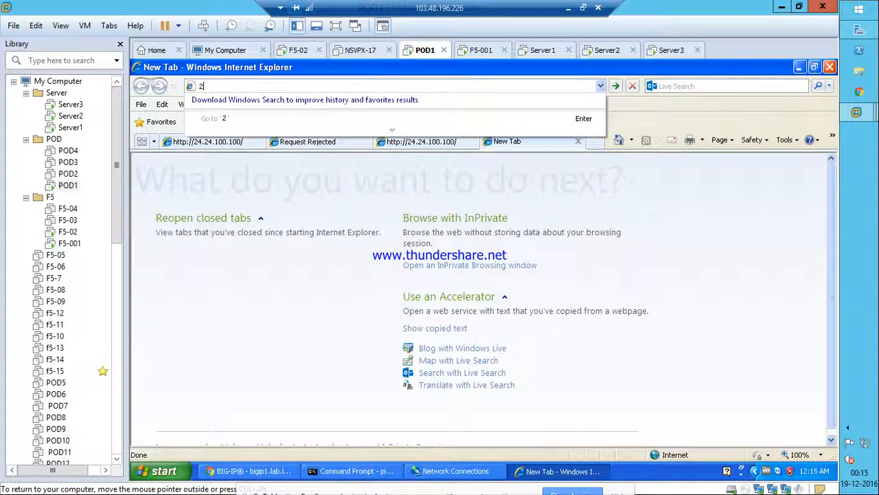
text(4.24.100.100)
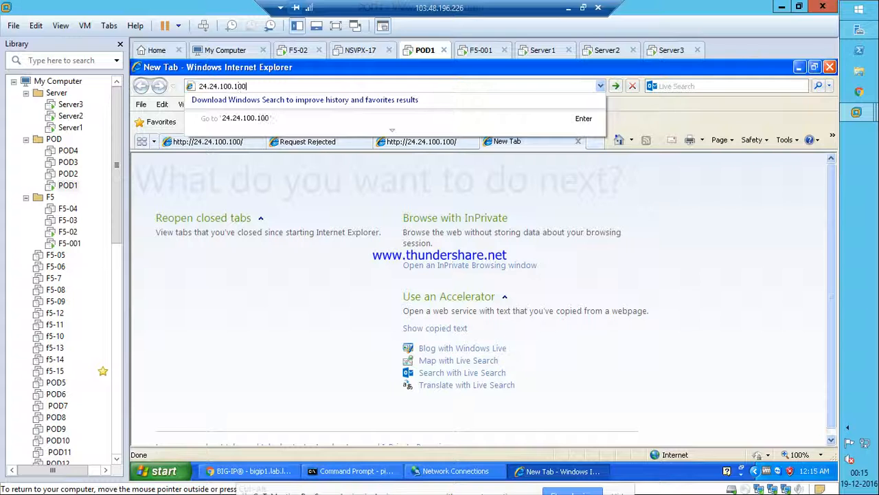
key(Return)
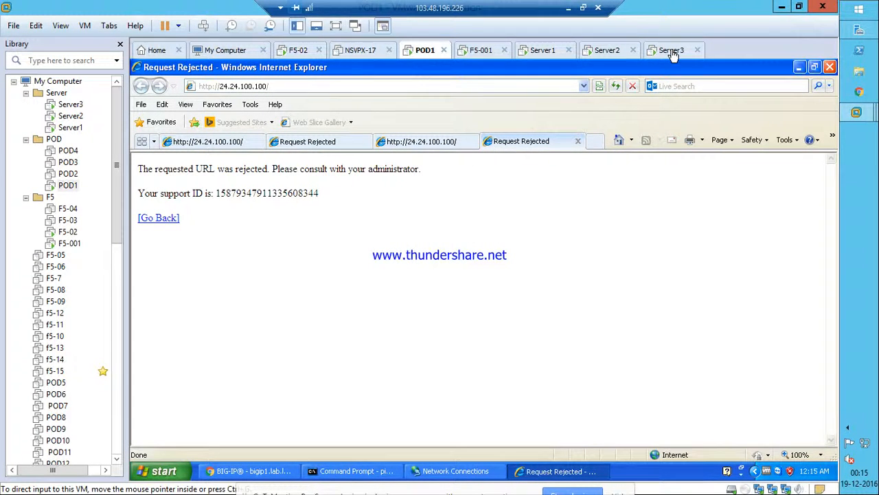
Create an explicit * allowed file type, accepting the wildcard warning.
click(801, 66)
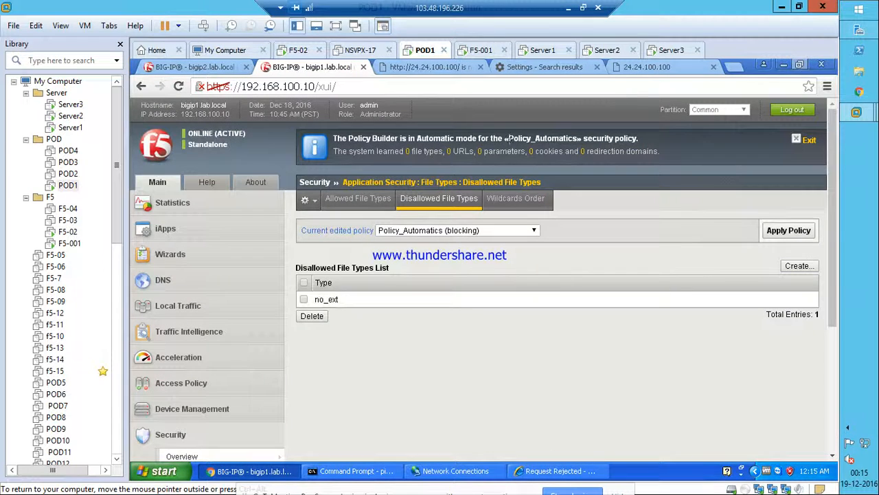
click(344, 199)
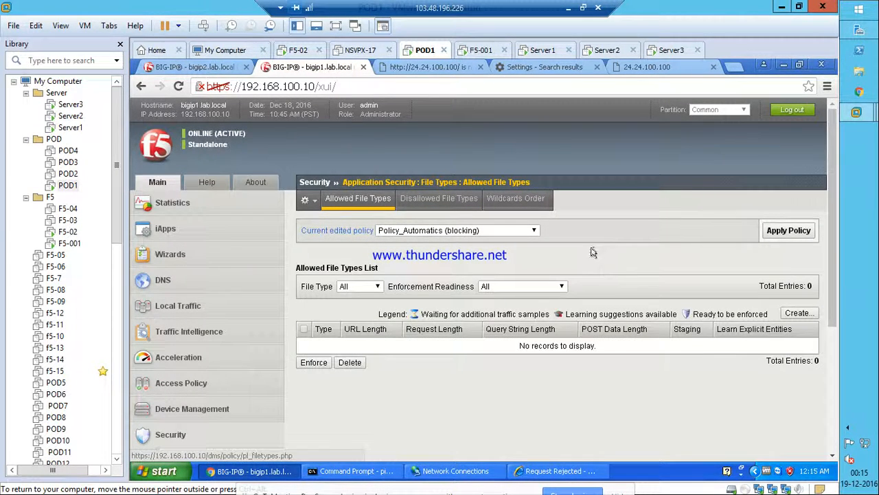
click(799, 313)
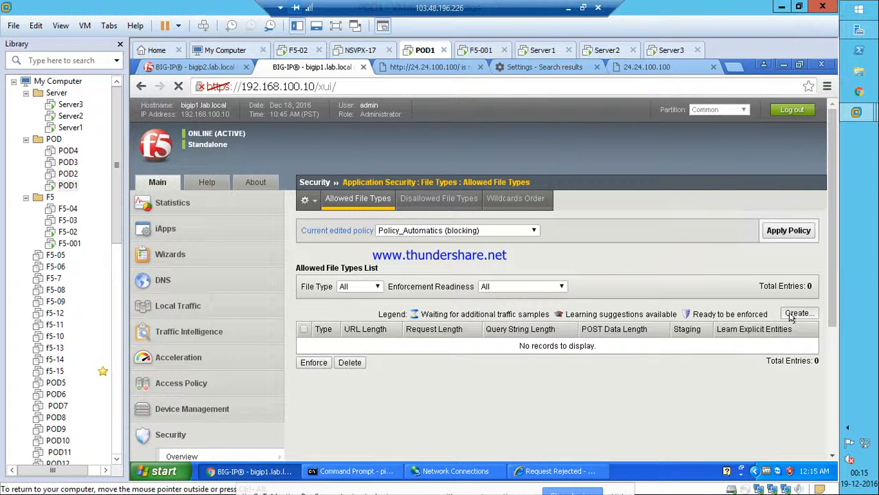
click(505, 266)
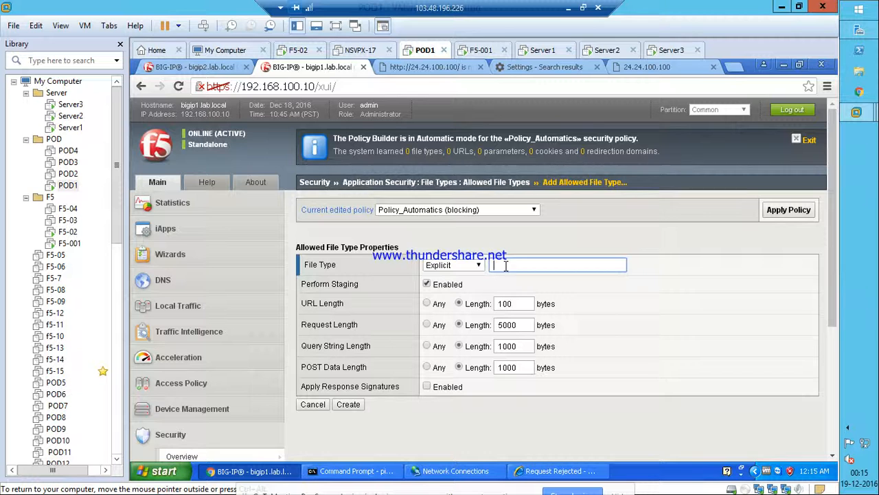
click(348, 404)
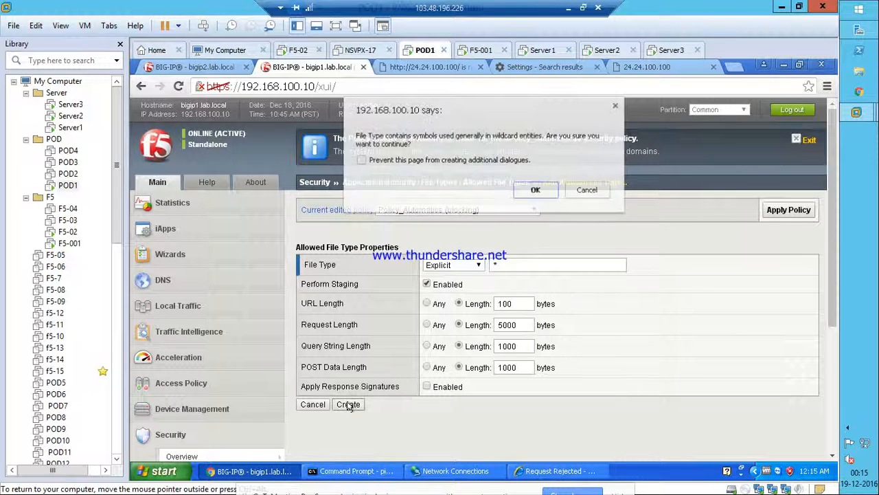
click(533, 191)
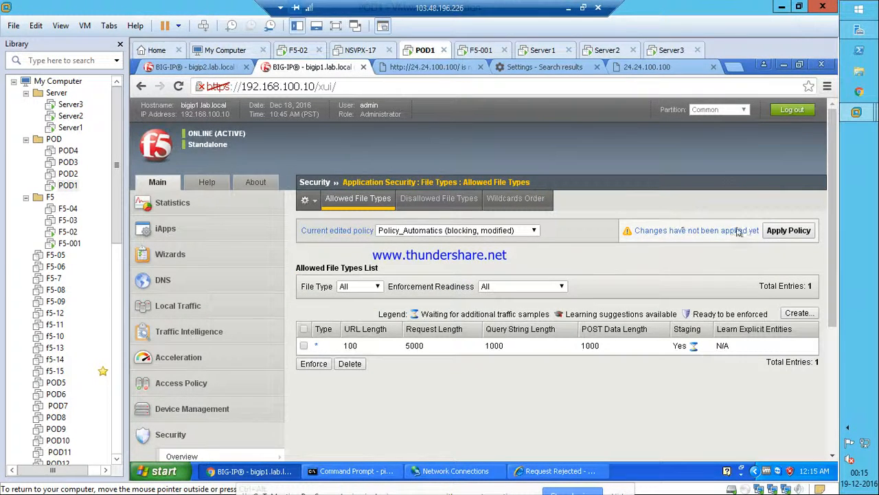
Apply the modified Policy_Automatics policy.
click(787, 231)
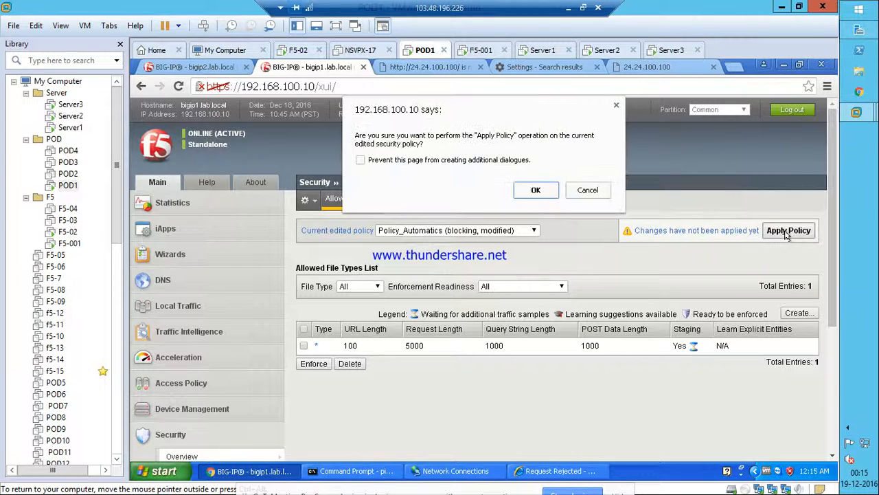
click(548, 190)
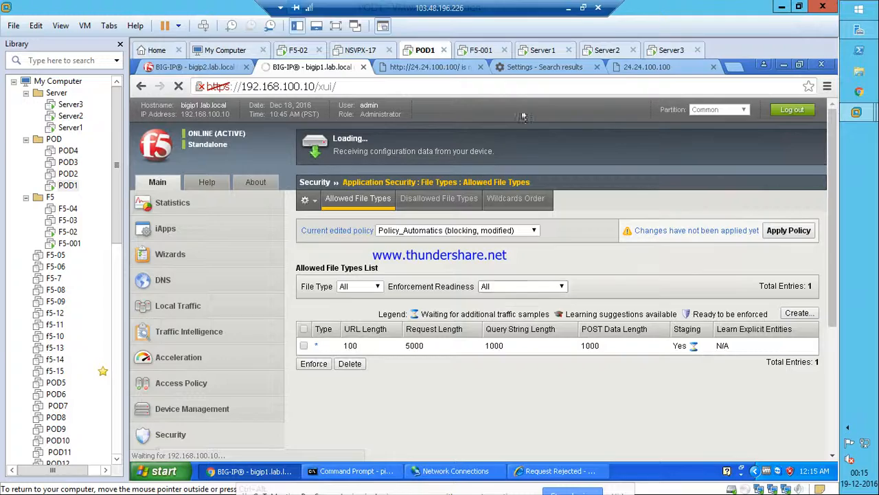
click(570, 8)
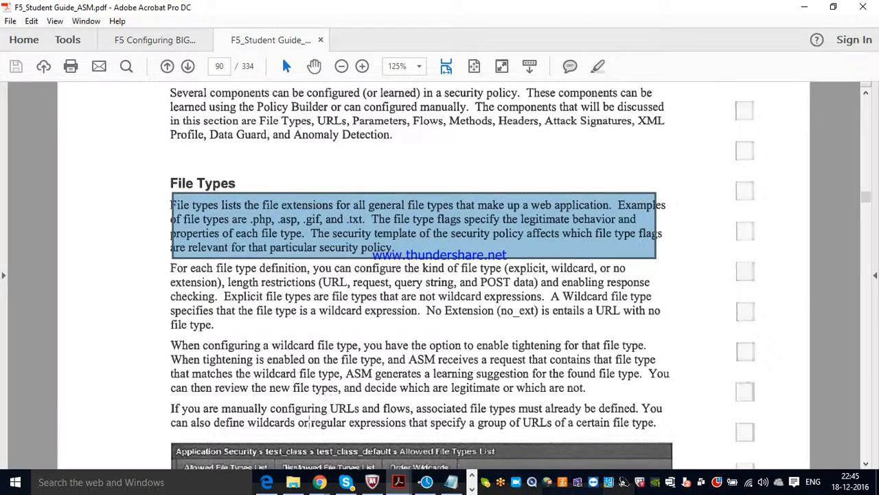
Read the guide's File Types section, then hide the GoToMeeting window to return to the lab.
mouse_move(319, 481)
click(190, 429)
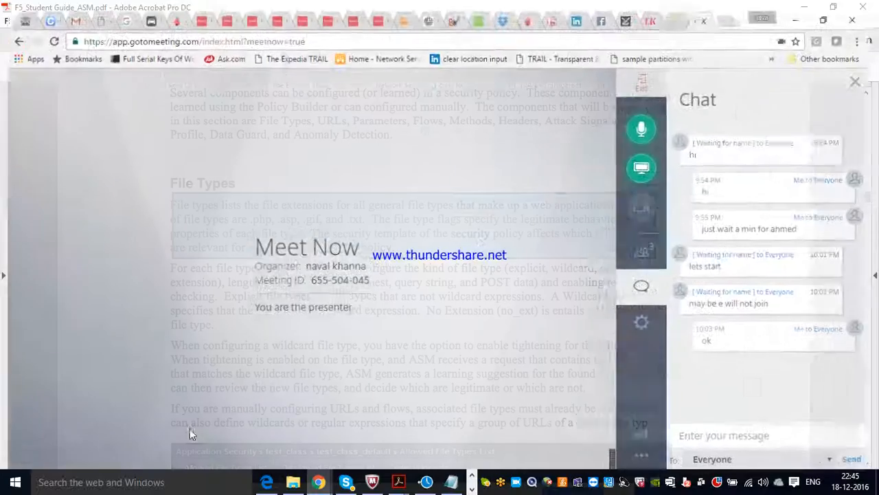
click(804, 7)
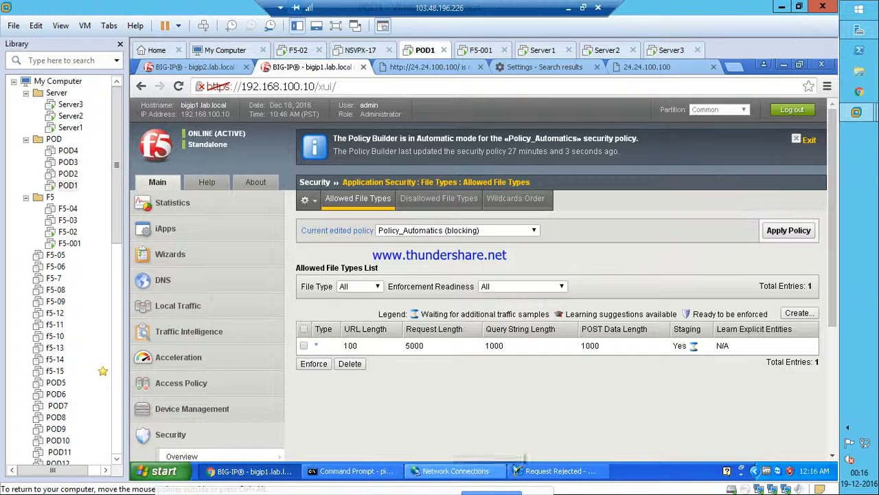
Delete Internet Explorer's browsing history again via Internet Options.
click(553, 471)
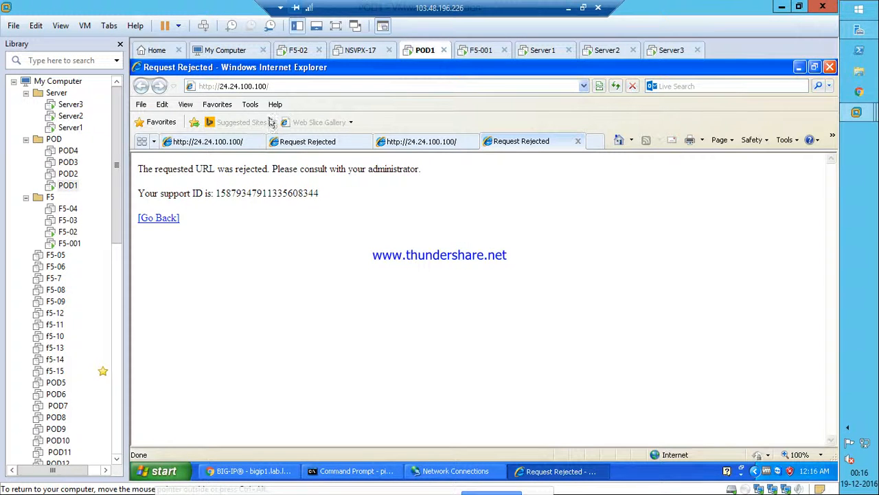
click(247, 121)
click(250, 104)
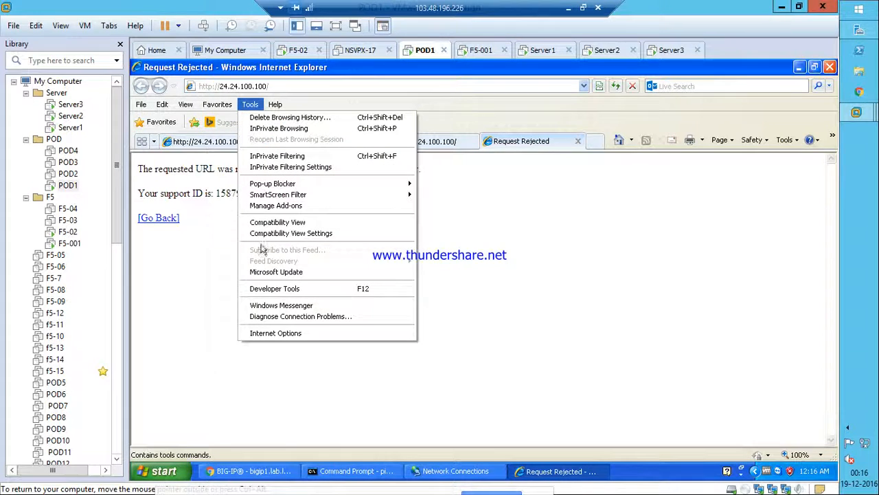
click(257, 334)
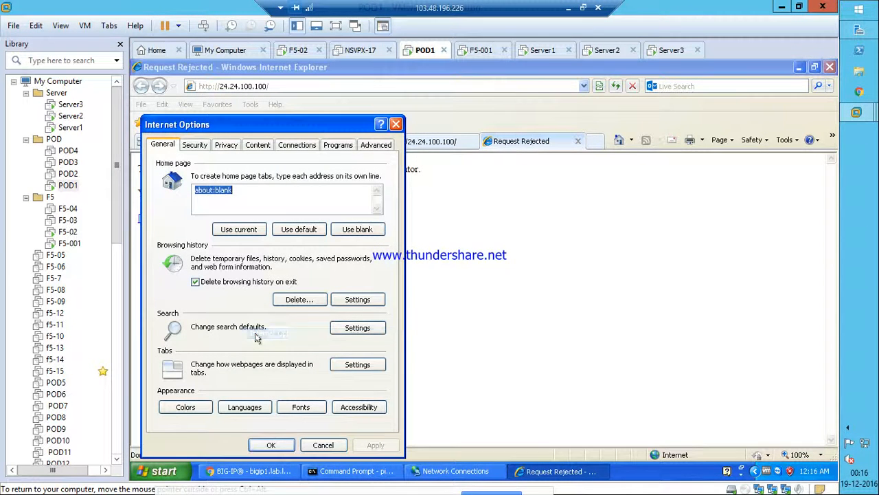
click(295, 299)
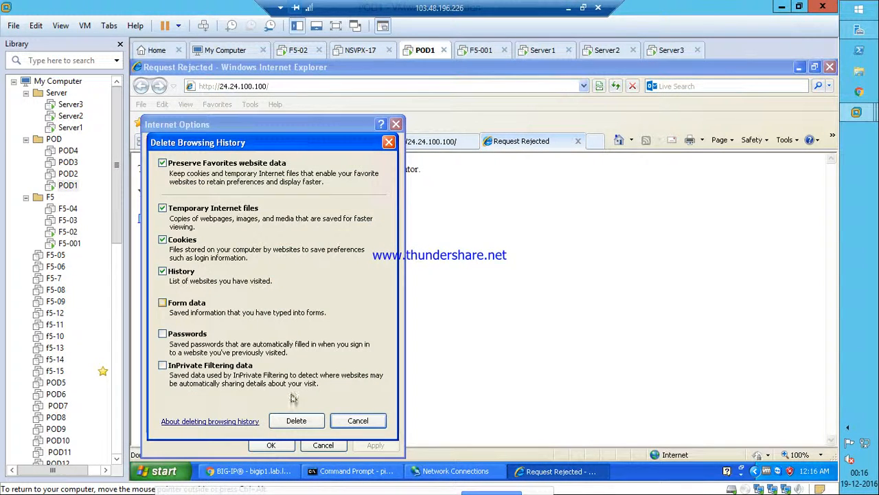
click(293, 421)
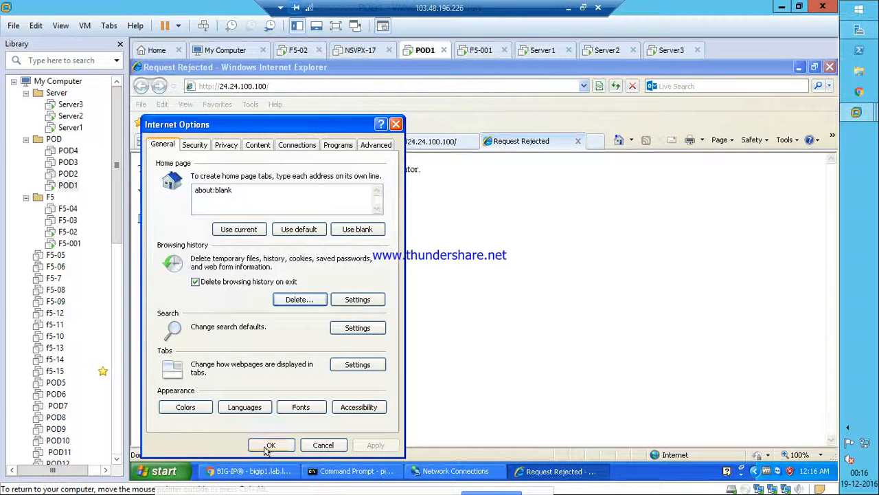
click(269, 445)
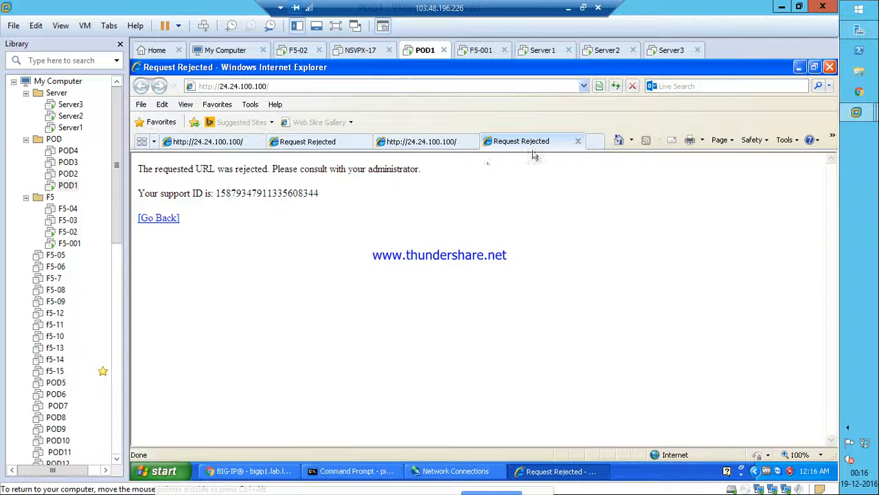
Retest 24.24.100.100 in a new tab, still rejected, then minimize the browser.
click(594, 143)
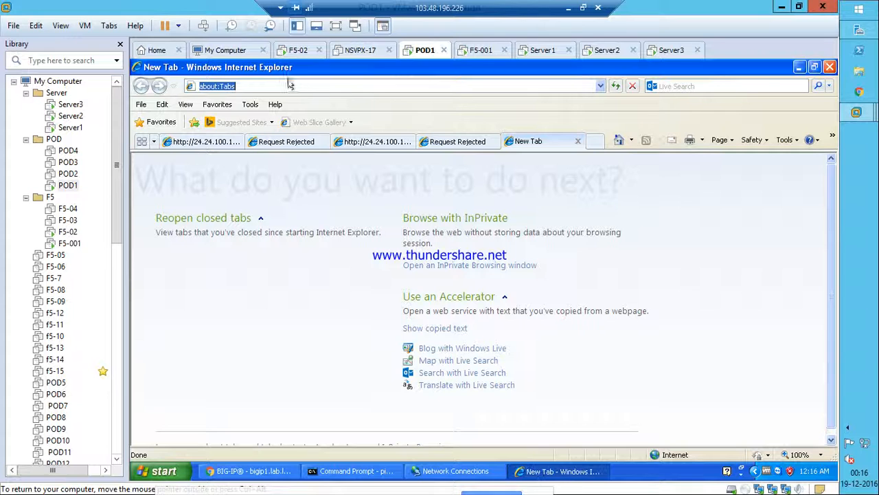
key(BackSpace)
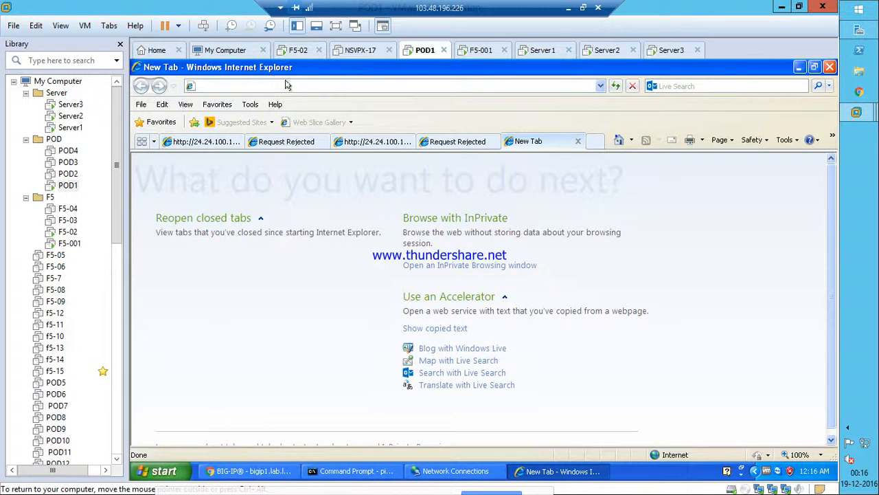
text(24.24.100.100)
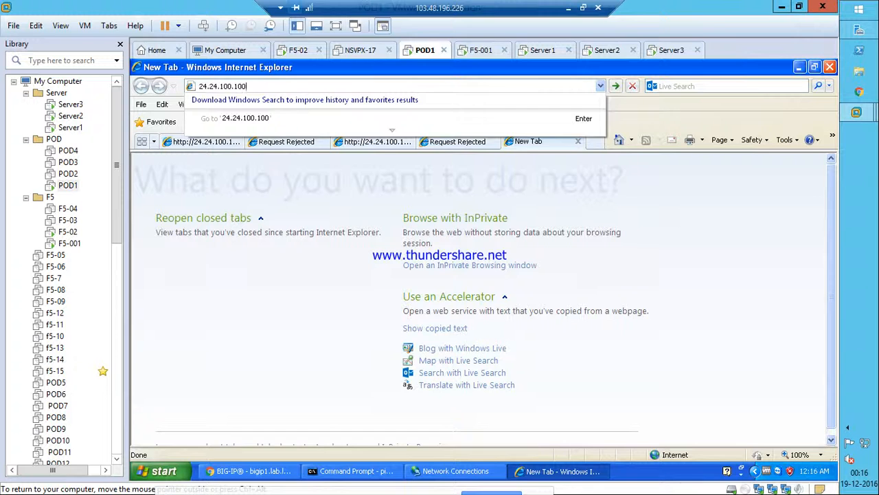
key(Return)
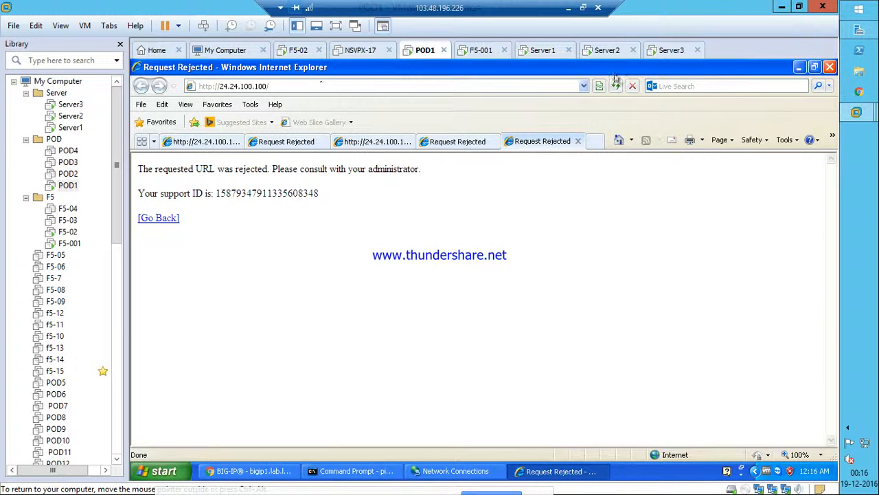
click(799, 67)
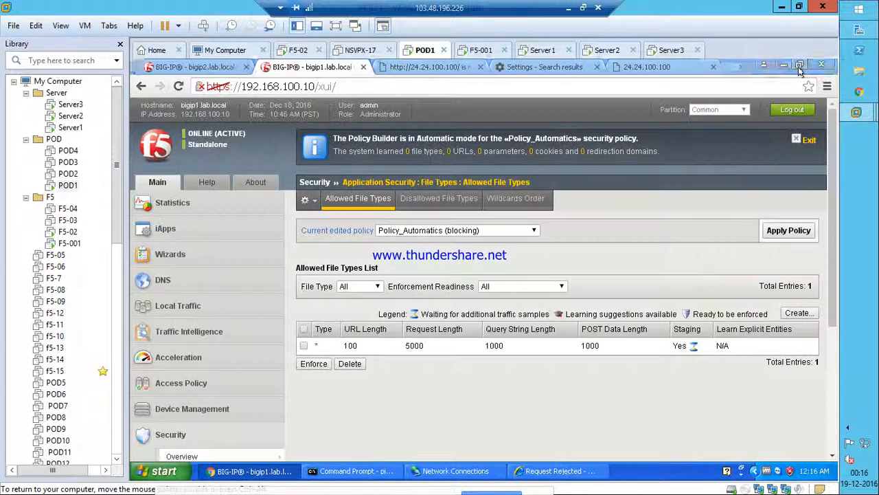
Open Security > Event Logs > Application > Requests to list the blocked requests.
click(549, 473)
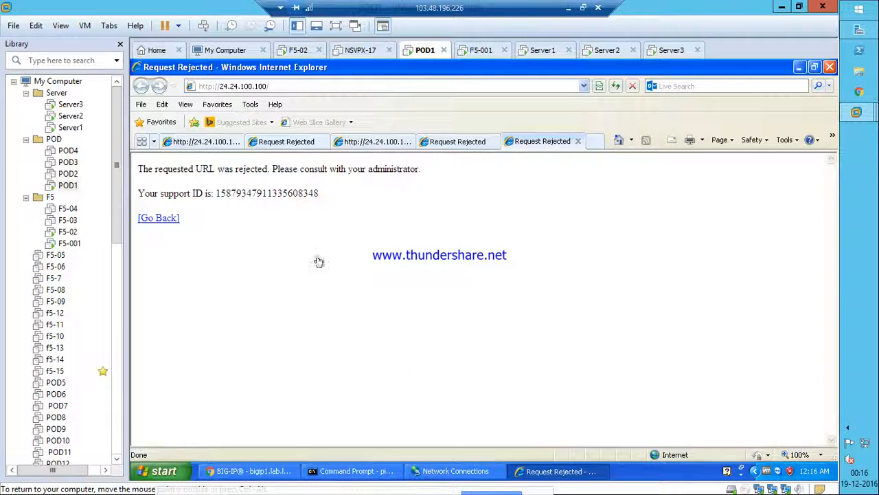
scroll(224, 371, down, 3)
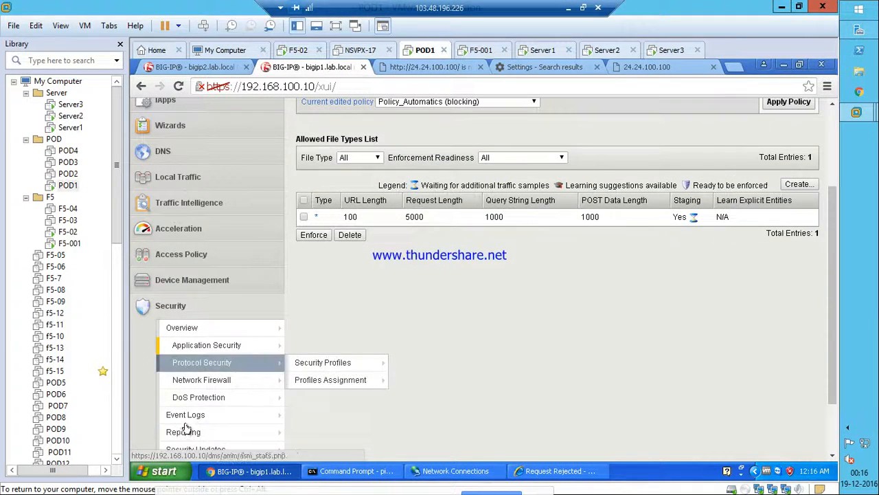
click(188, 415)
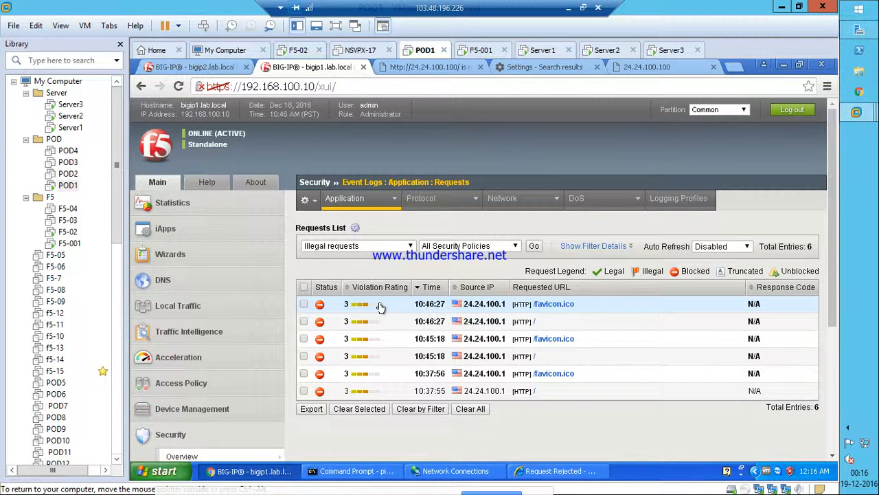
Select the blocked request for / in the application request log.
click(380, 307)
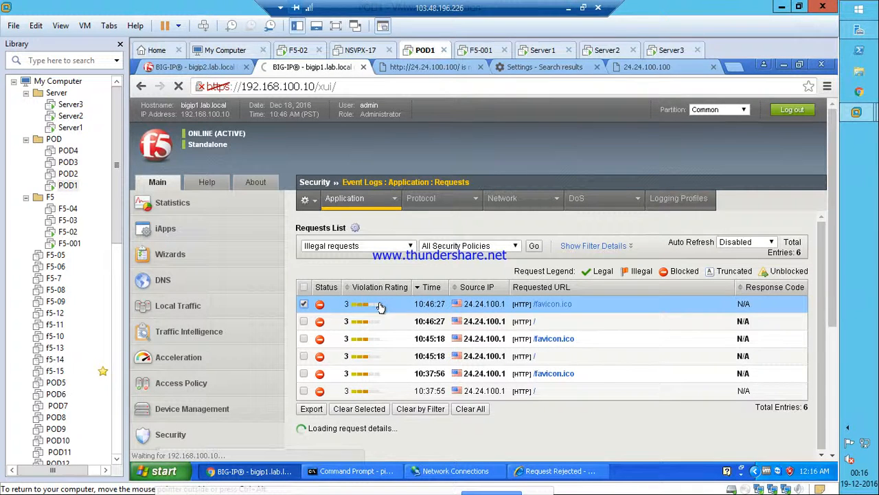
scroll(667, 343, down, 3)
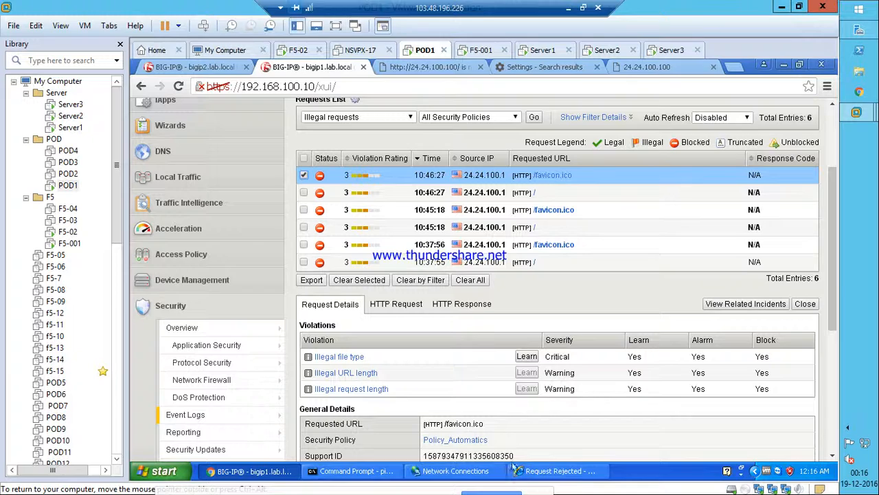
scroll(550, 412, down, 1)
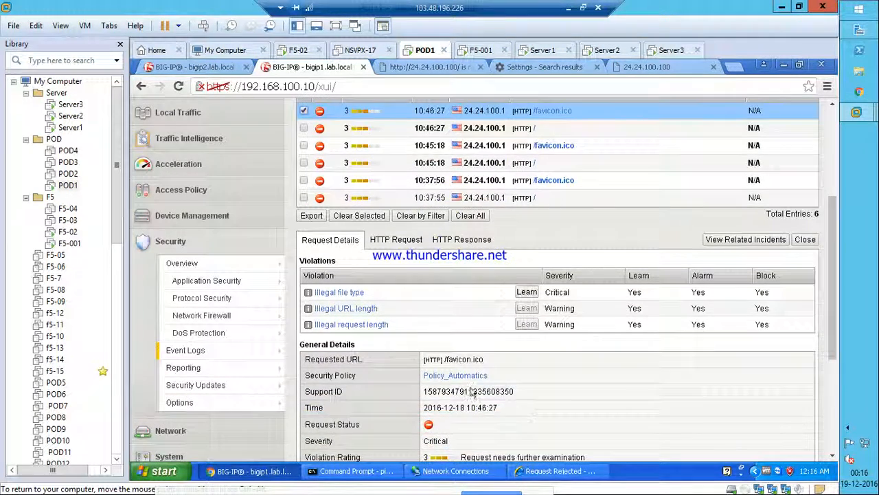
scroll(508, 371, down, 2)
scroll(499, 313, up, 2)
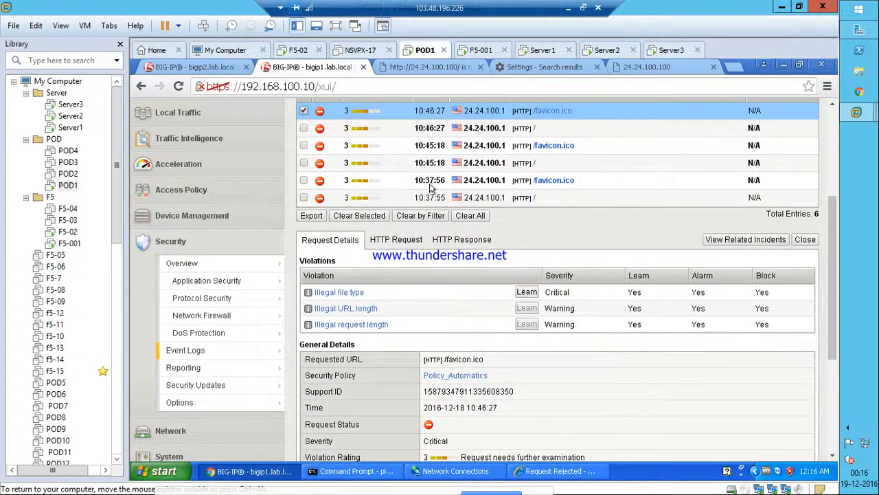
click(381, 131)
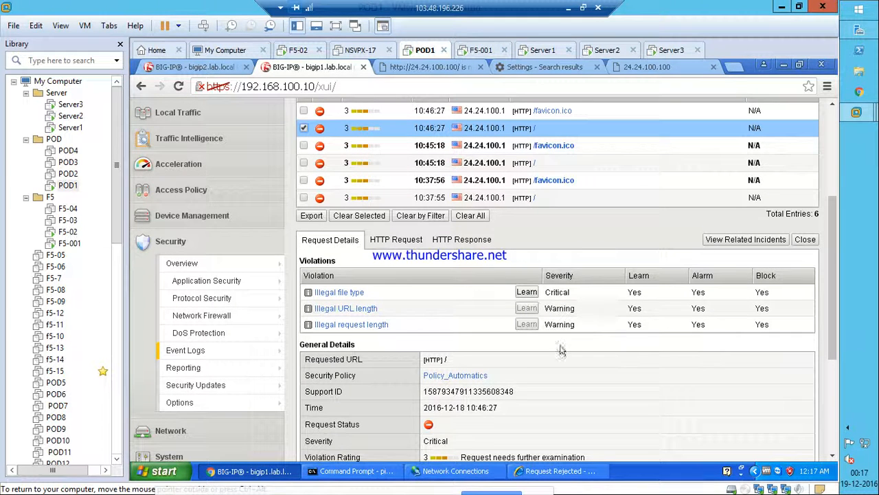
click(556, 470)
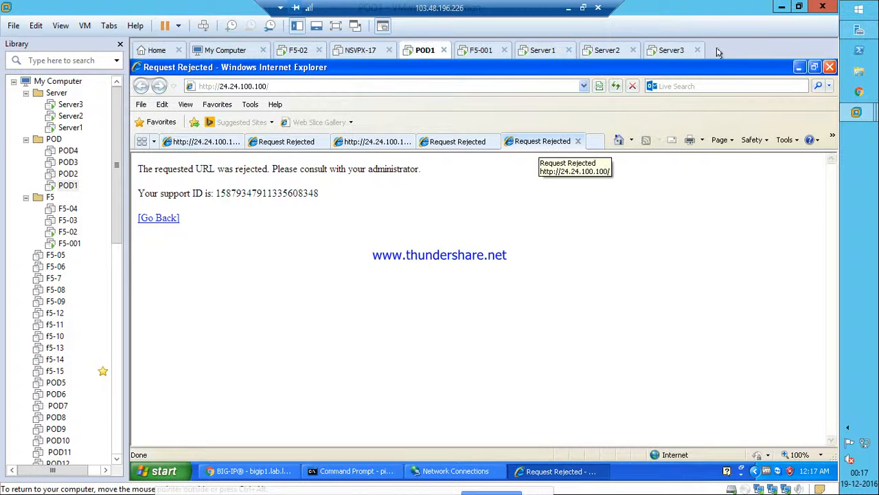
click(797, 69)
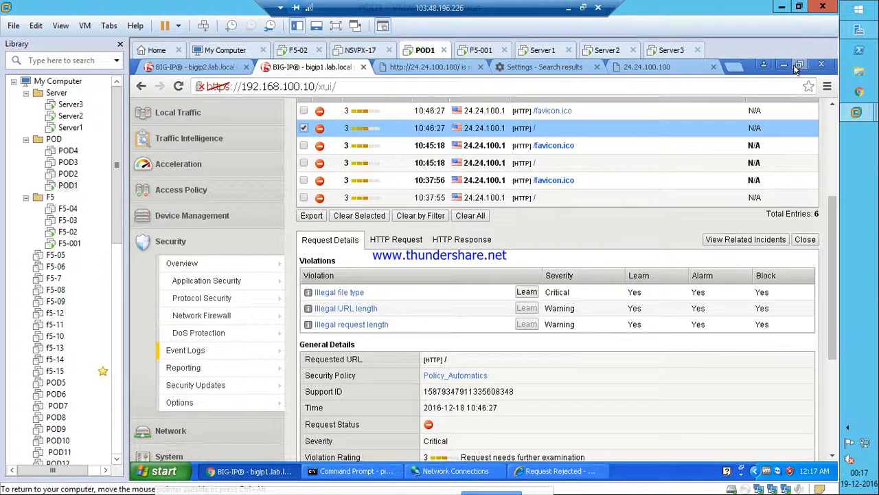
Show the Illegal file type details, highlighting no_ext and Disallowed File Type.
click(344, 293)
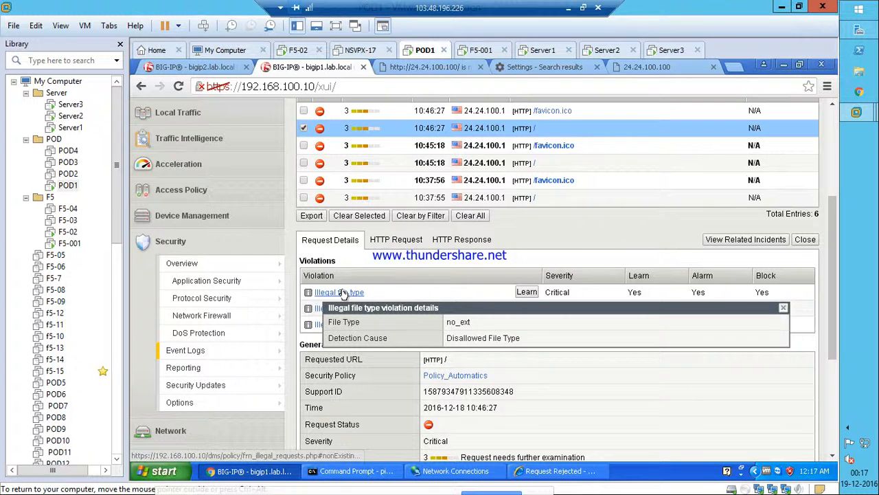
drag(469, 323, 440, 328)
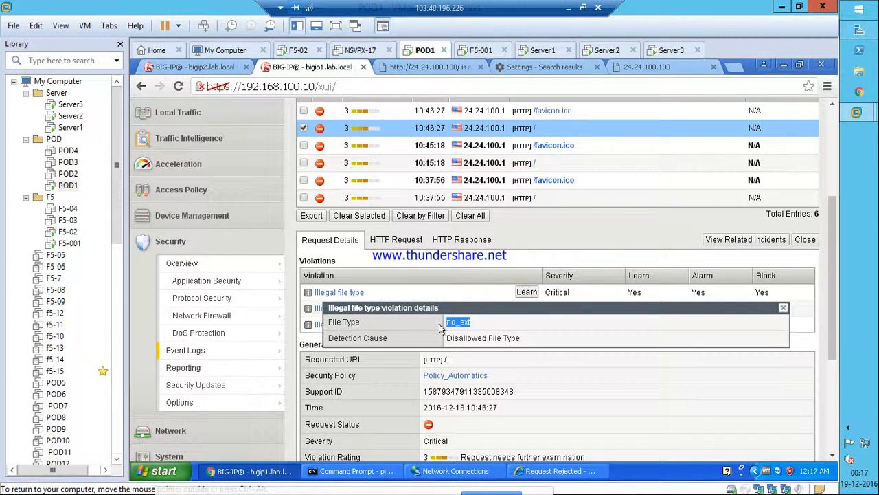
drag(527, 342, 438, 344)
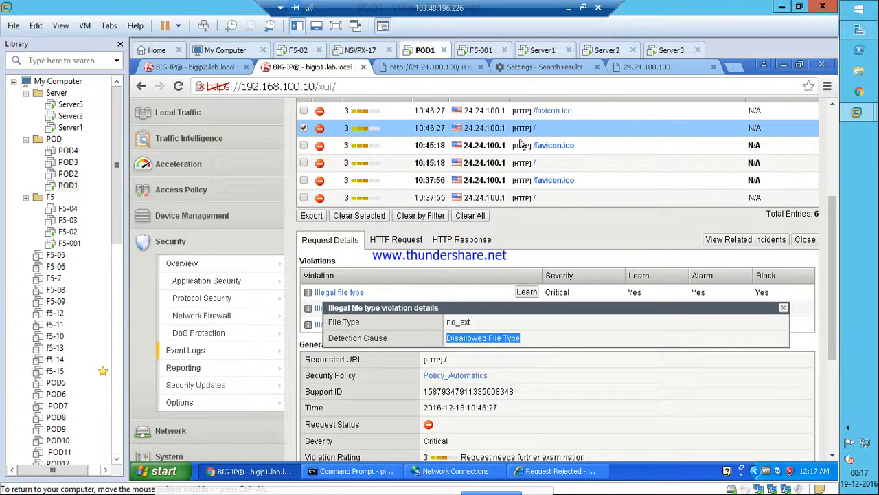
click(569, 10)
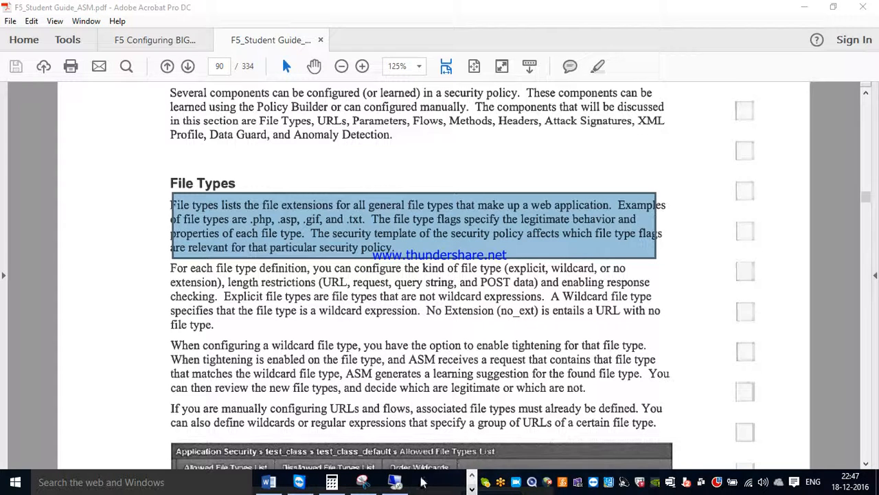
Switch from the student guide to the GoToMeeting chat window in Chrome.
mouse_move(397, 485)
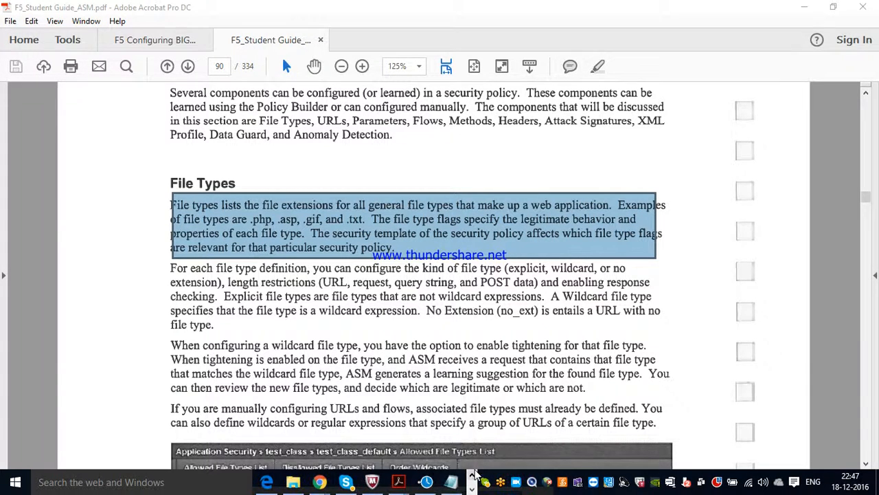
mouse_move(315, 486)
click(204, 442)
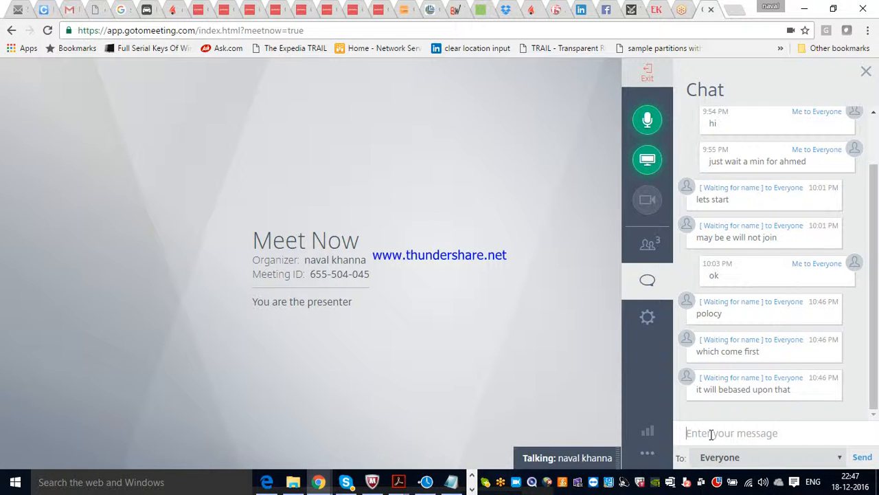
Reply 'yes' to everyone in the meeting chat and minimize the meeting window.
text(yes)
key(Return)
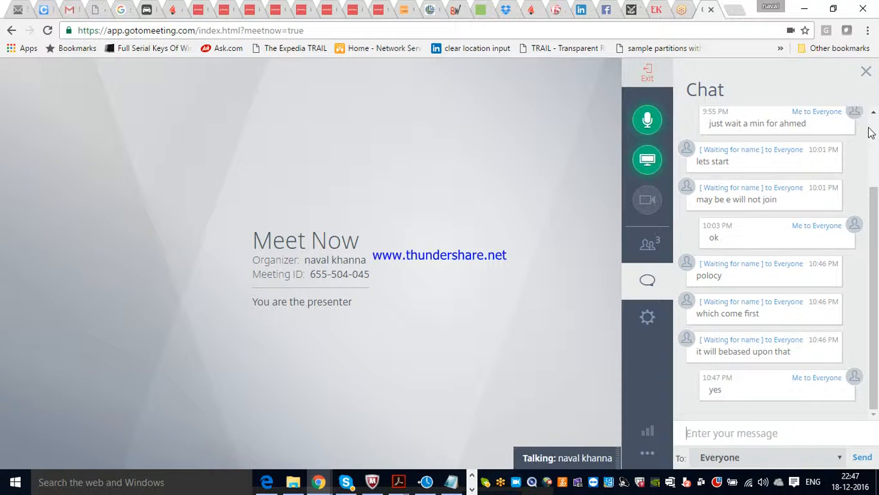
click(805, 8)
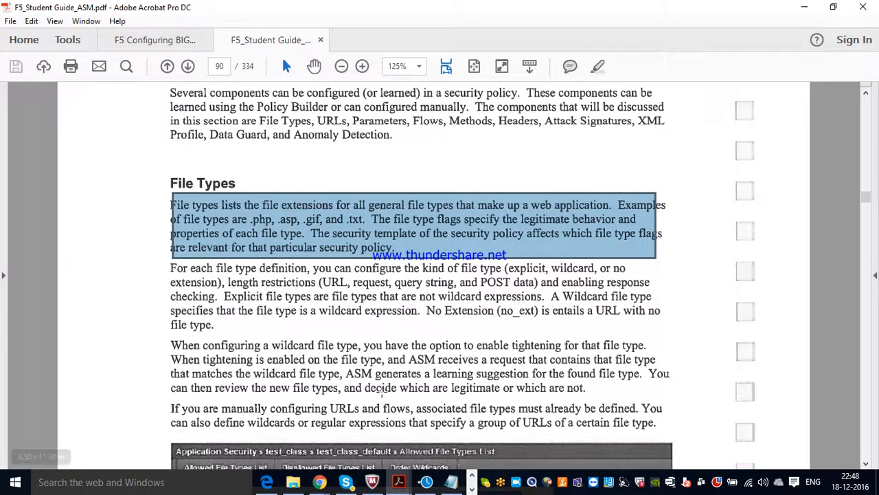
Return to the remote lab desktop and close the file type violation details.
click(472, 489)
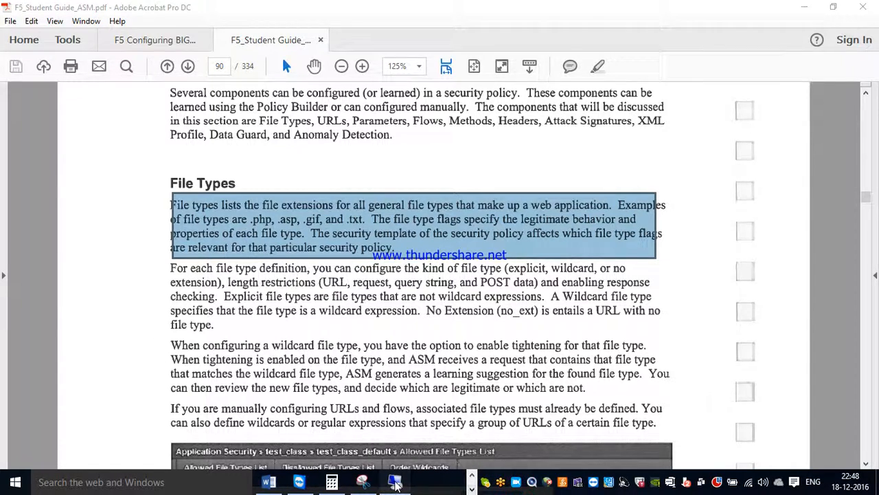
click(395, 484)
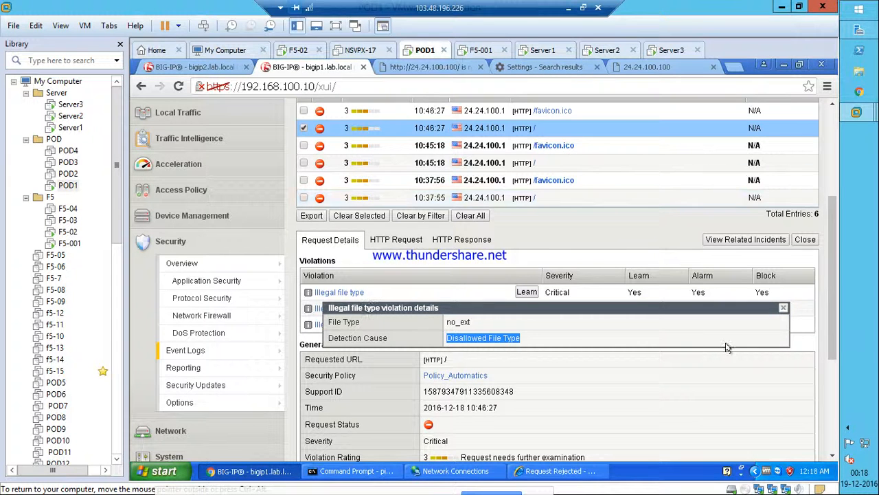
click(783, 307)
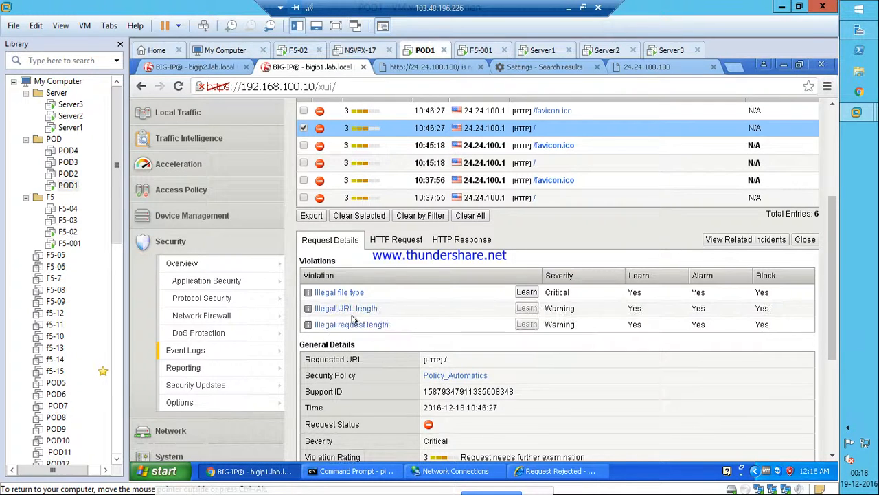
Delete no_ext from Policy_Automatics' disallowed file types and apply the policy.
mouse_move(224, 280)
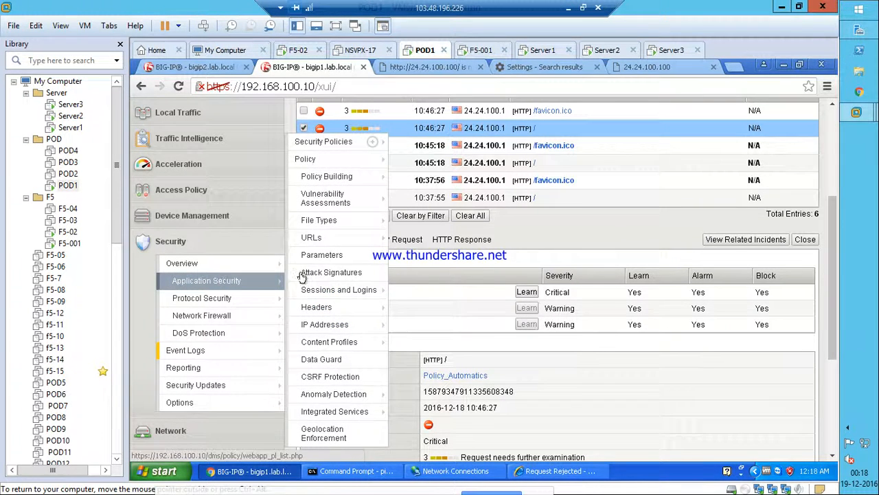
click(327, 220)
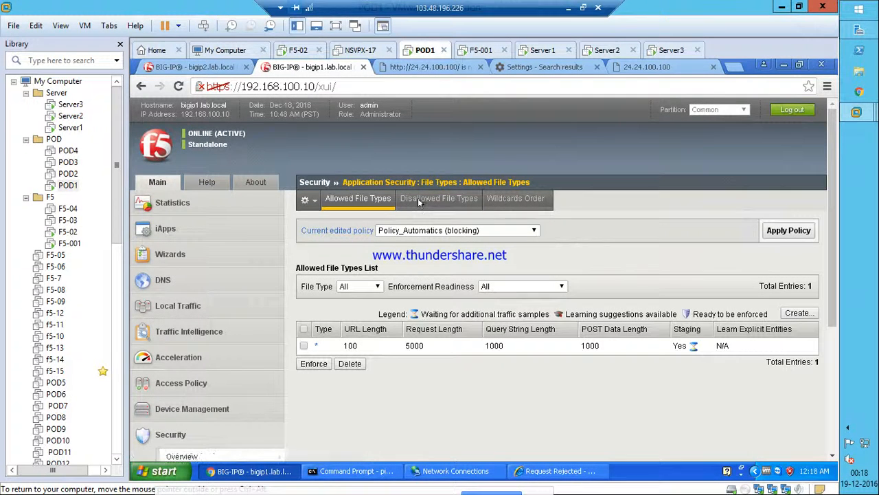
click(420, 199)
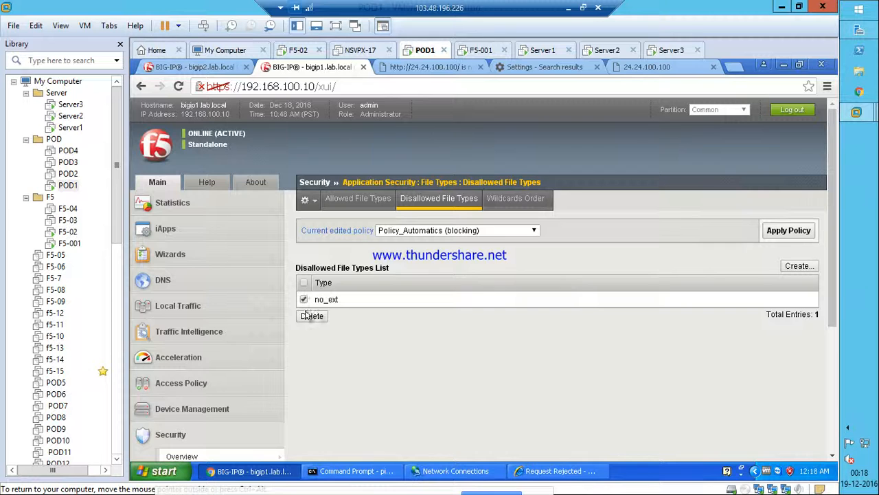
click(311, 316)
click(535, 182)
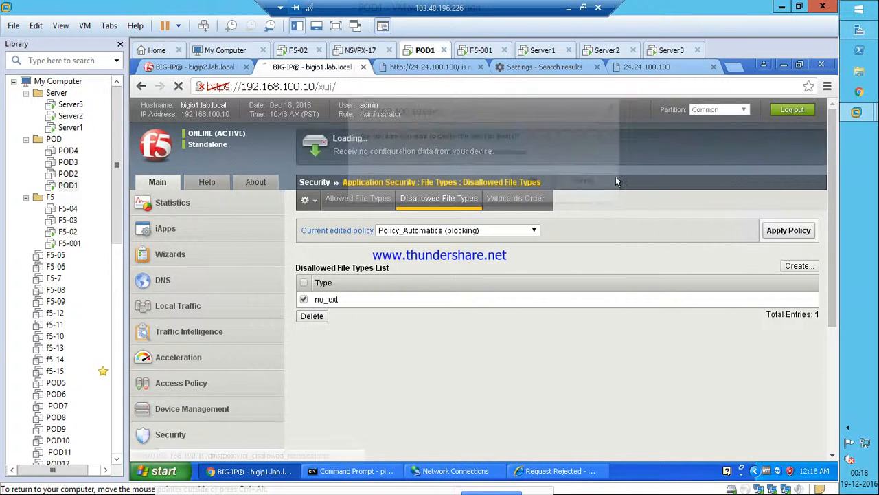
click(791, 230)
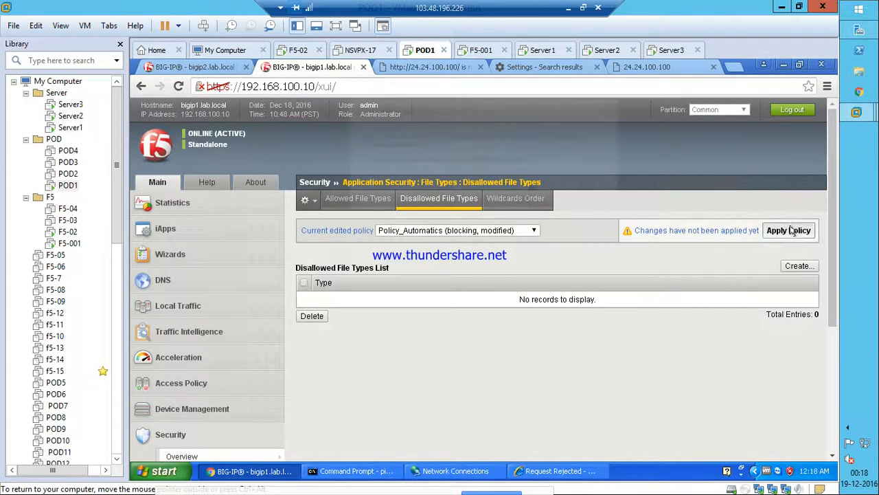
click(539, 192)
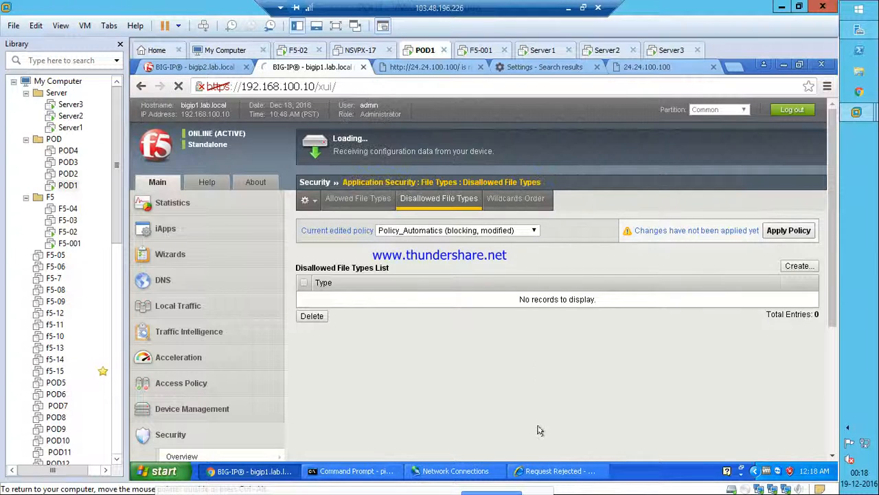
click(553, 472)
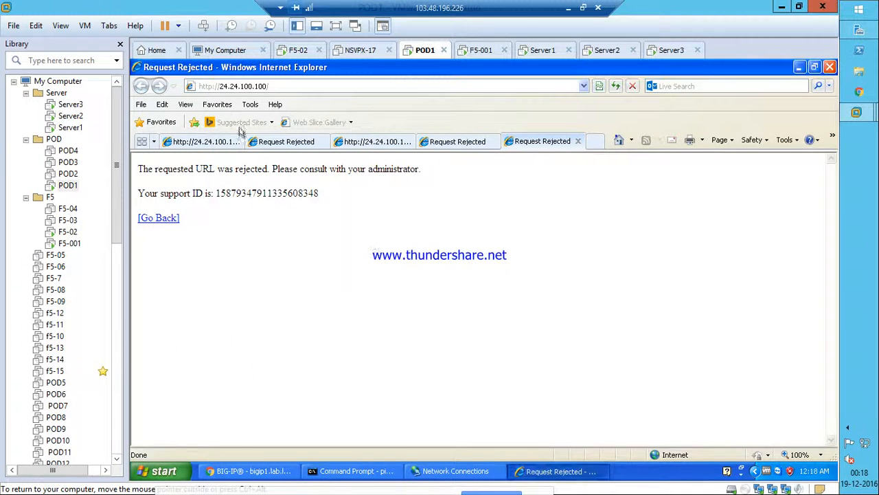
Delete Internet Explorer's browsing history and cookies via Internet Options.
click(246, 105)
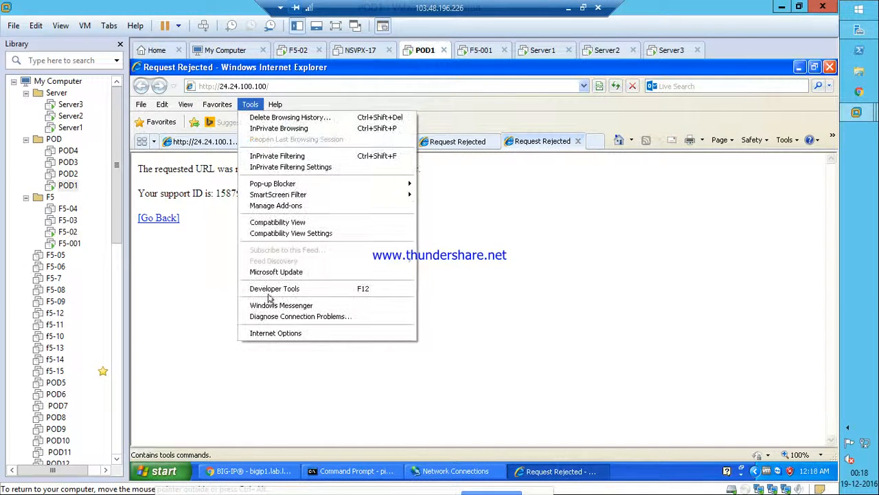
click(268, 332)
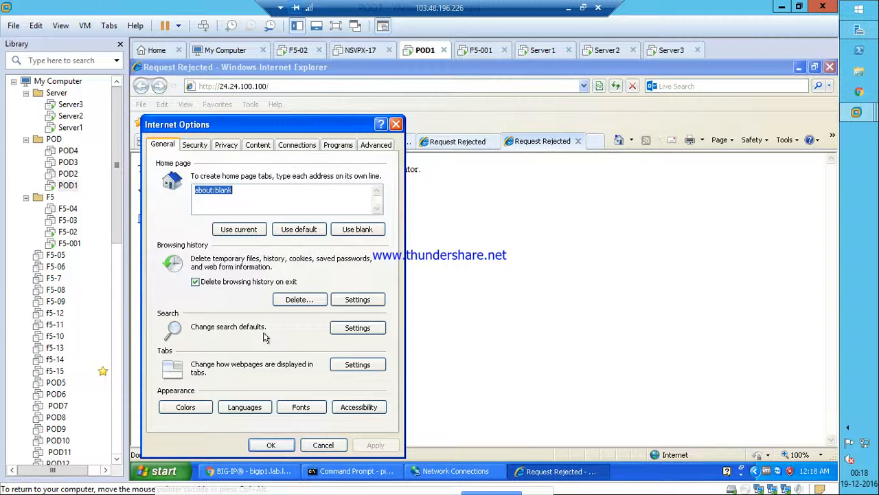
click(297, 300)
click(296, 418)
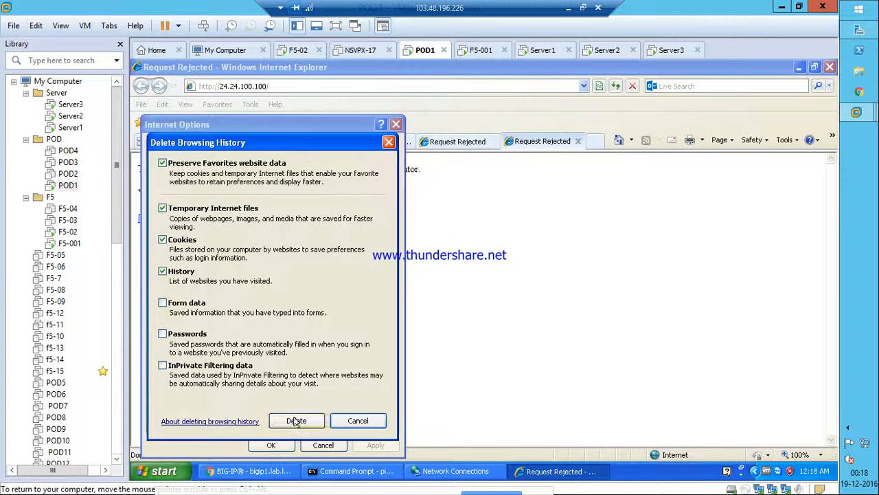
click(271, 445)
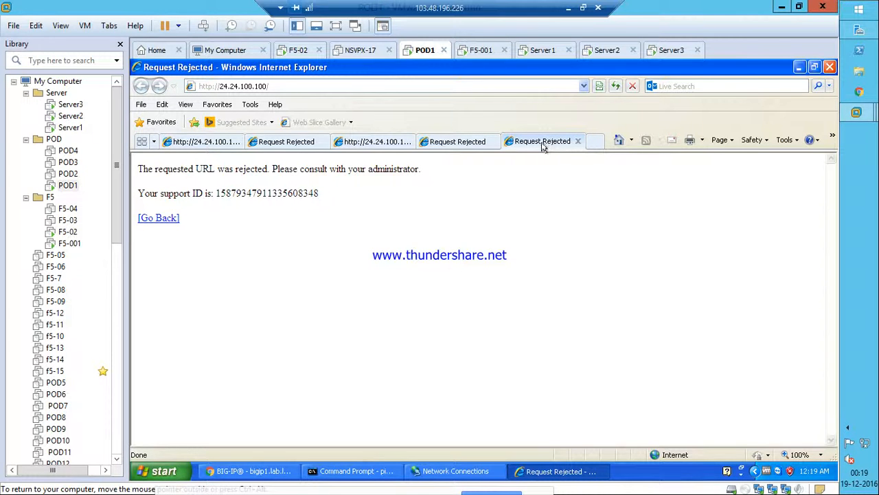
click(590, 145)
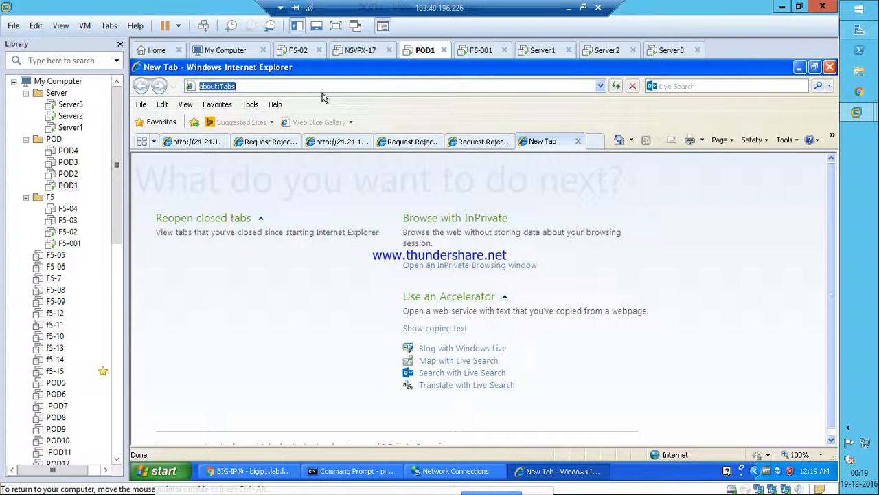
text(24.24.100.10)
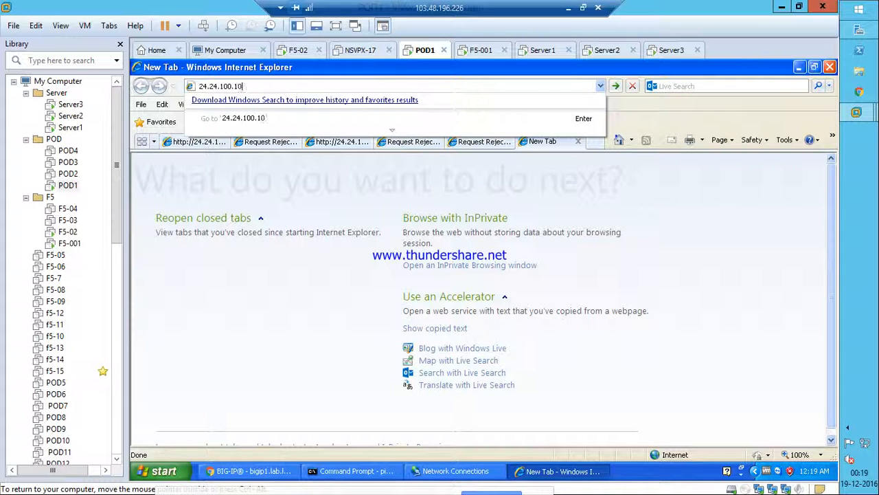
text(0)
key(Return)
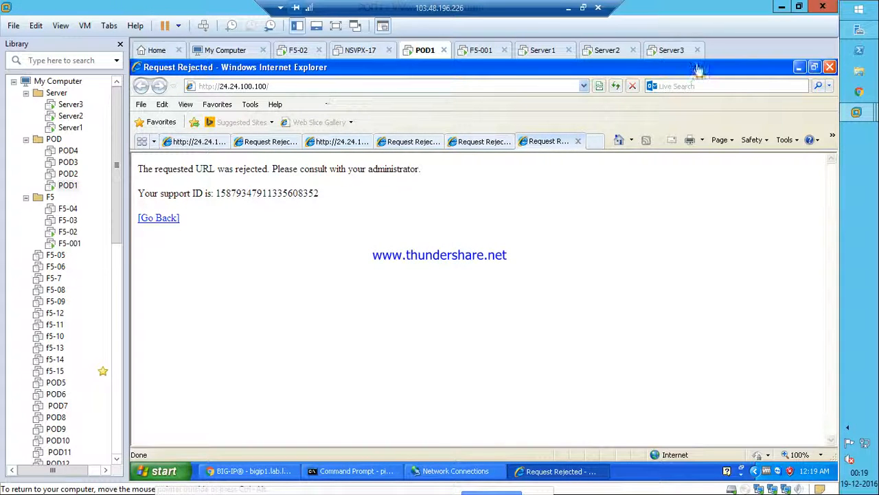
Review Policy_Automatics' allowed file types, then go to Security > Event Logs application requests.
click(797, 67)
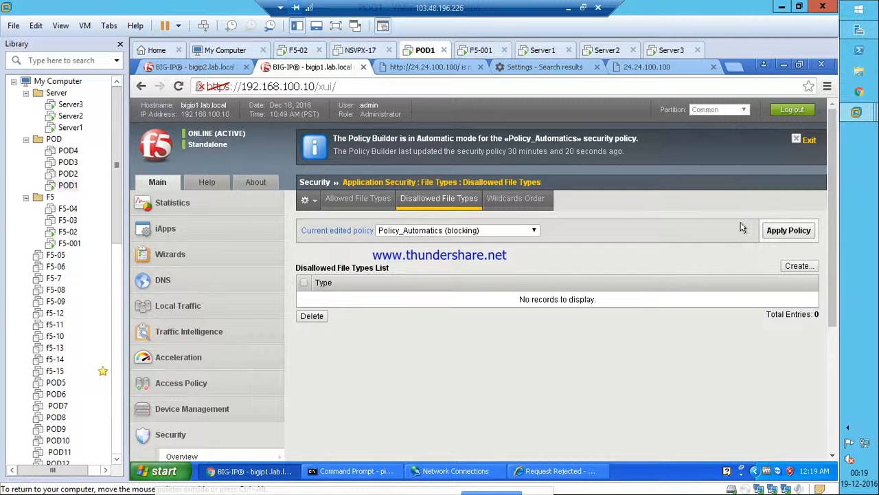
click(363, 199)
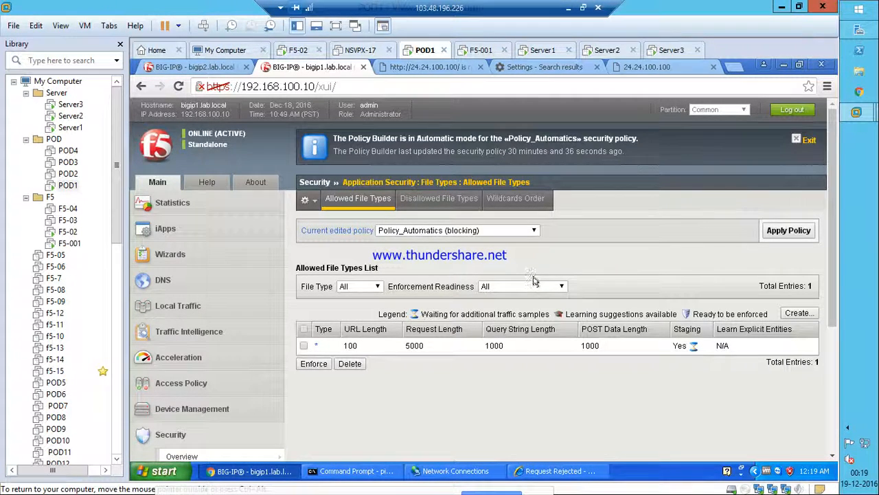
scroll(203, 367, down, 3)
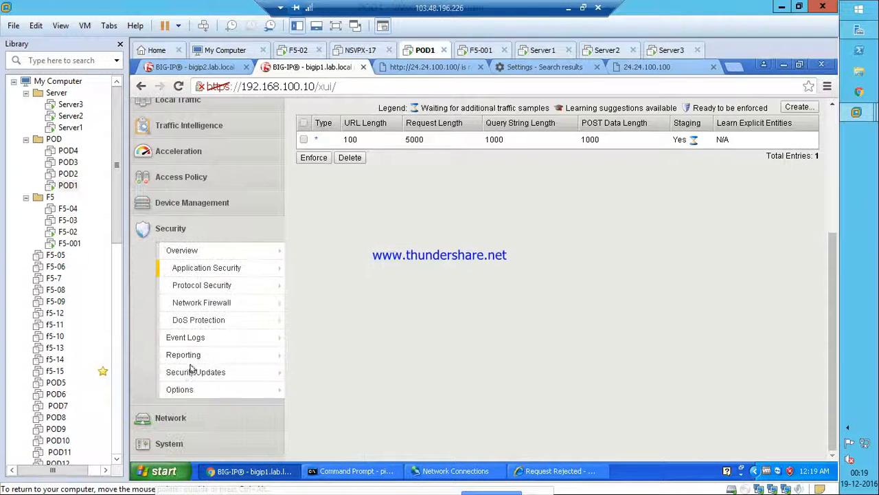
click(188, 340)
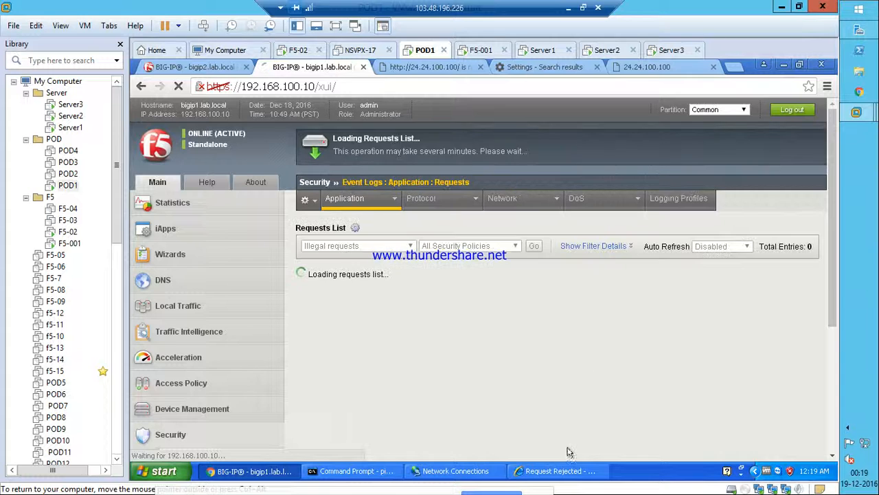
Inspect the blocked favicon.ico and site-root requests in the event log.
click(556, 471)
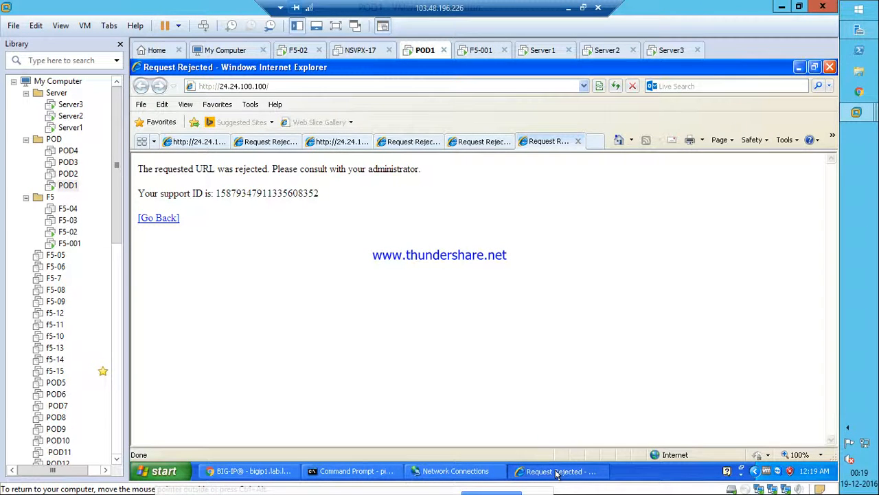
click(556, 471)
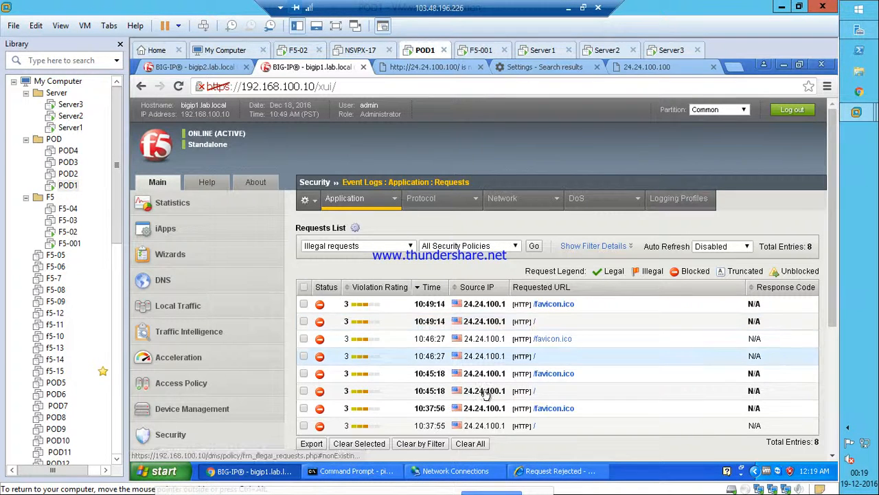
click(409, 304)
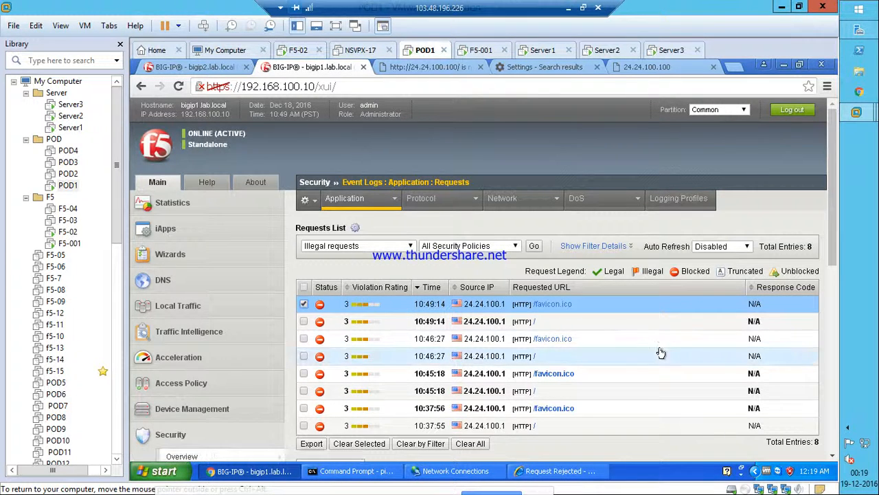
scroll(660, 353, down, 4)
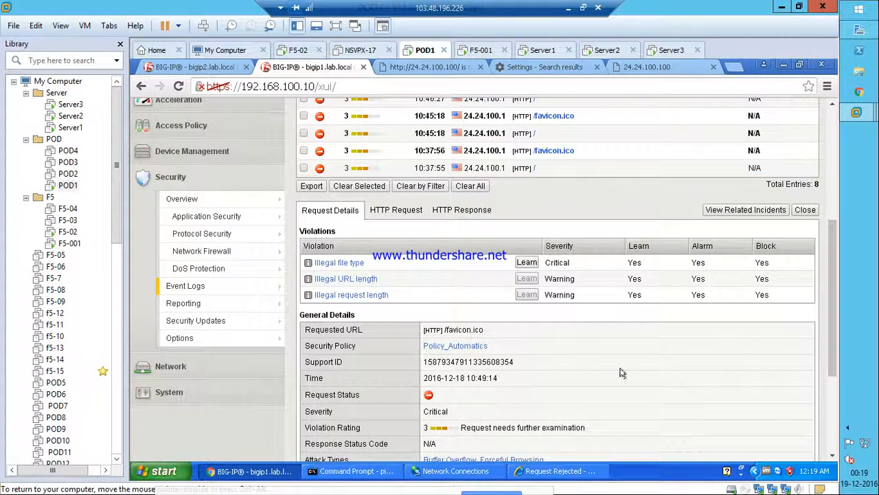
scroll(622, 373, up, 1)
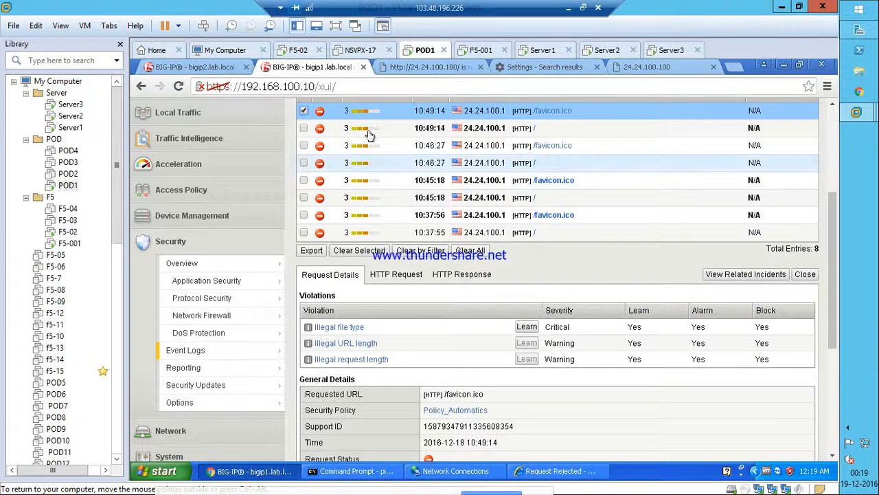
click(368, 134)
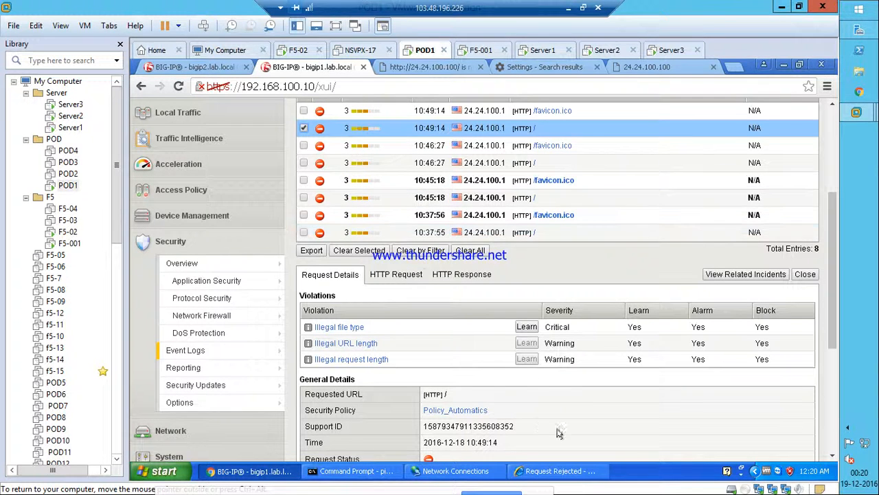
Confirm the root request was flagged Illegal File Type for no_ext, then return to allowed file types.
click(339, 327)
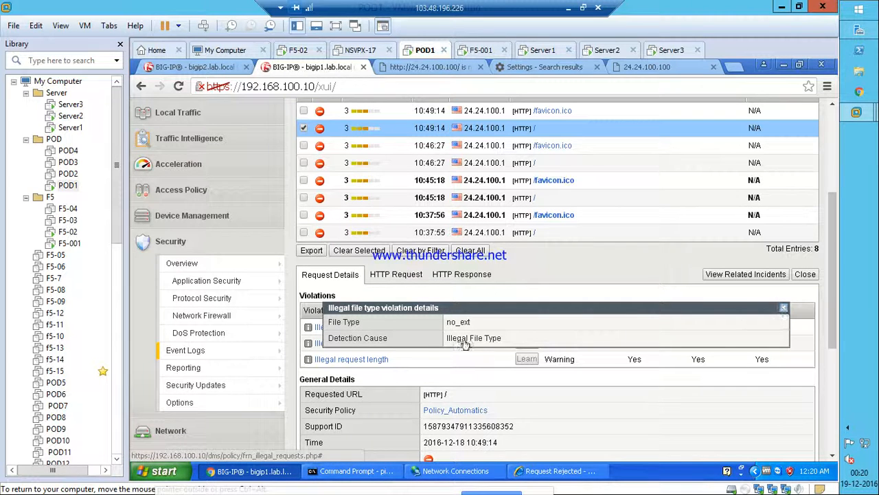
drag(390, 340, 328, 338)
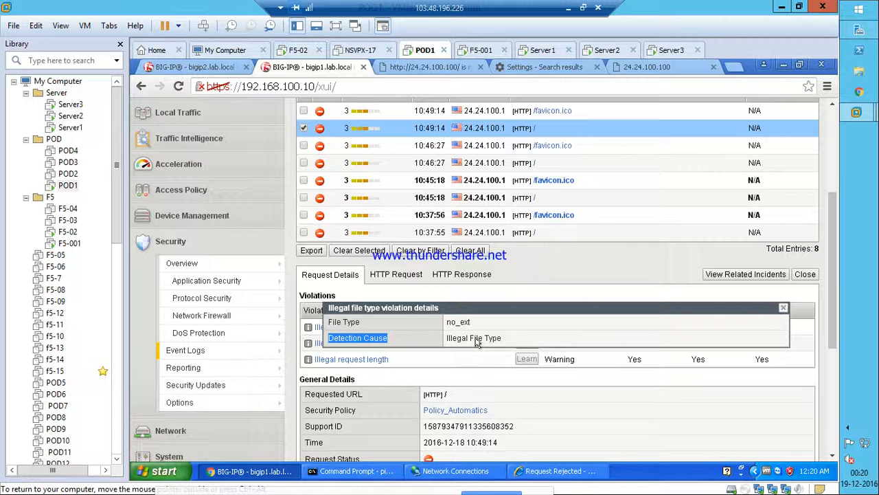
drag(505, 339, 444, 339)
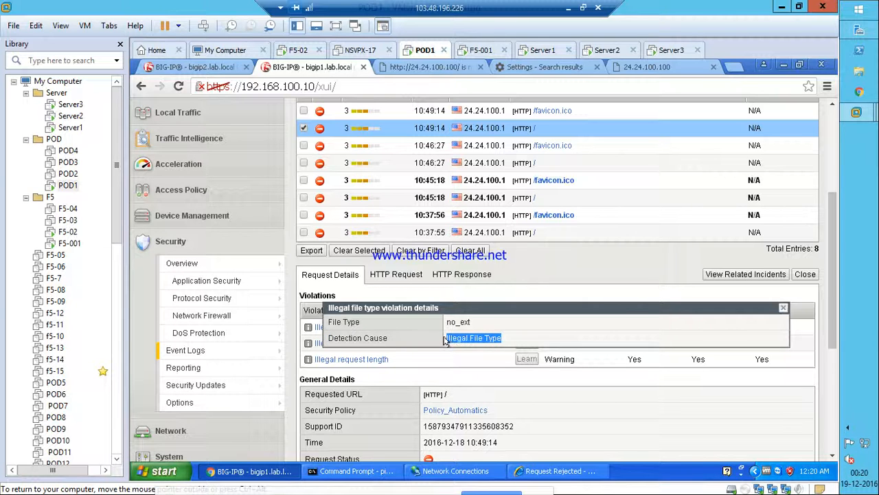
click(783, 307)
mouse_move(242, 281)
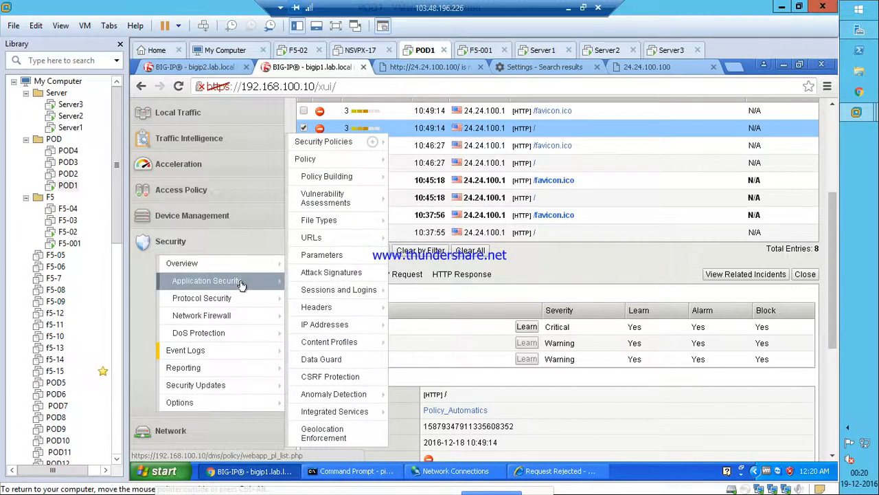
click(320, 224)
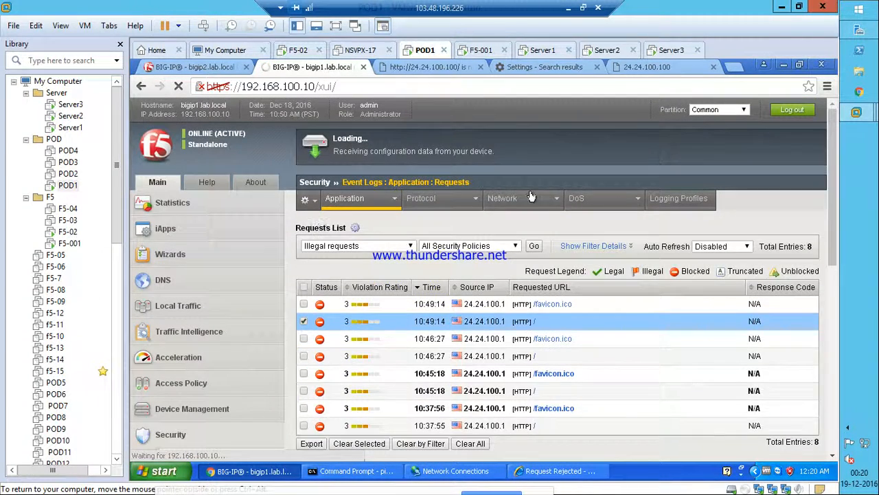
mouse_move(530, 197)
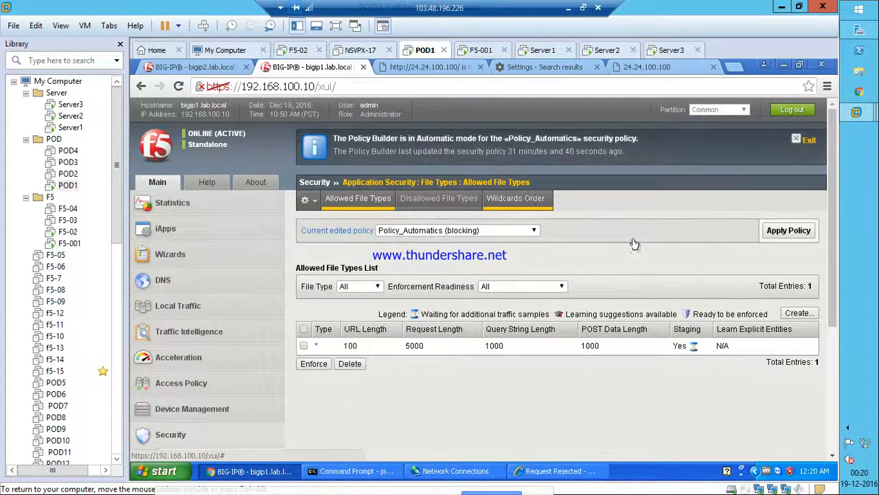
Enforce the * allowed file type and apply Policy_Automatics.
click(302, 346)
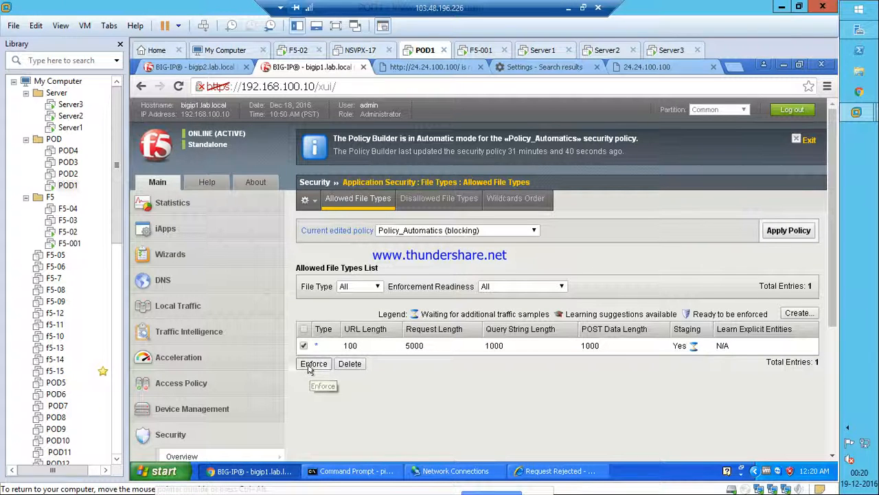
click(312, 363)
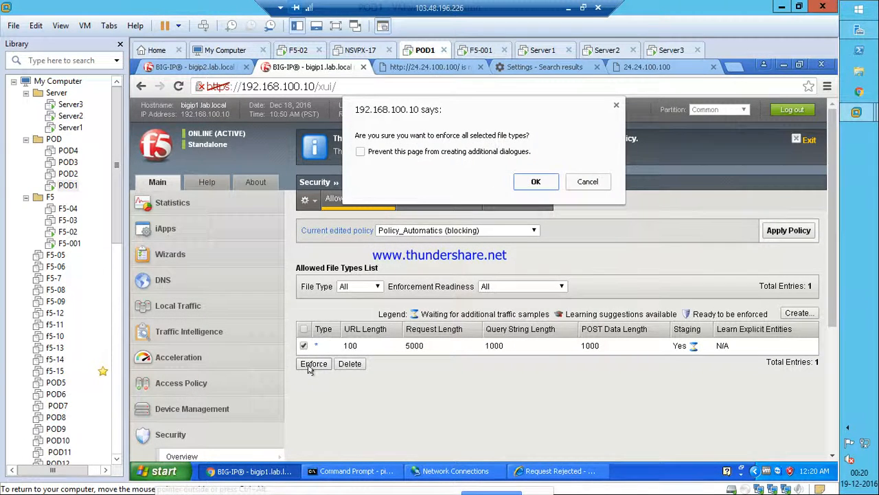
click(535, 183)
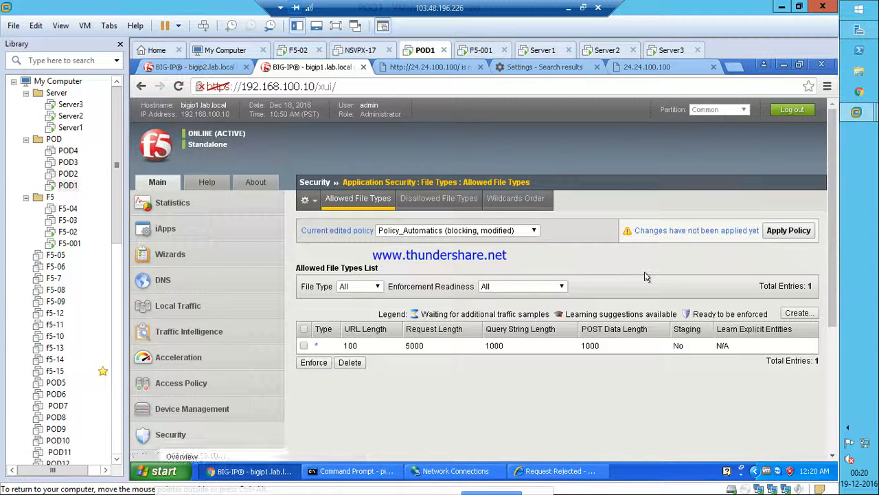
click(789, 237)
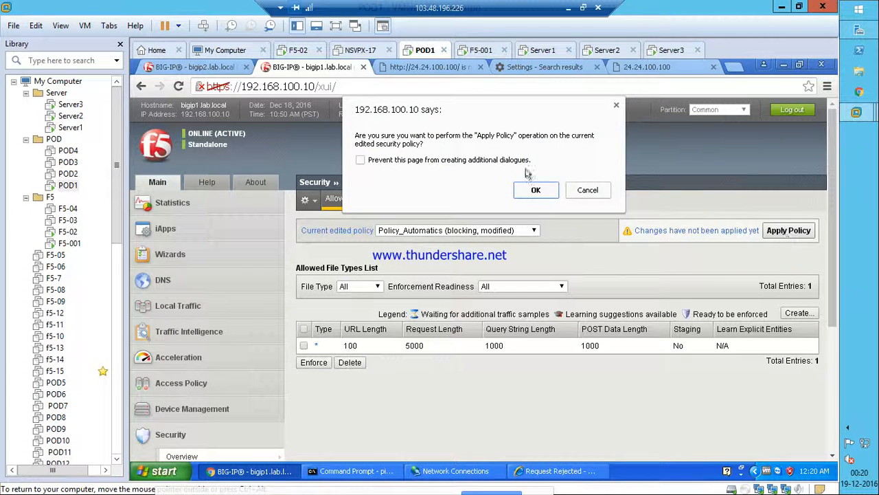
click(536, 192)
click(534, 474)
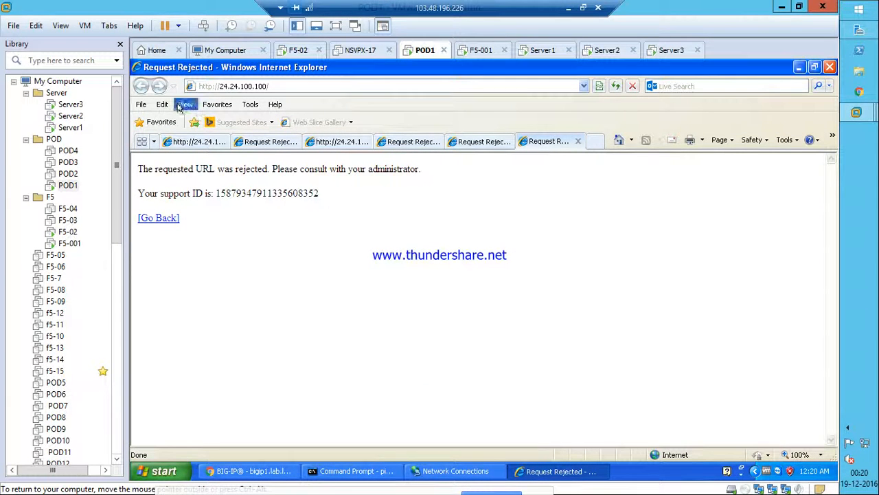
Delete Internet Explorer's cached browsing history.
click(250, 105)
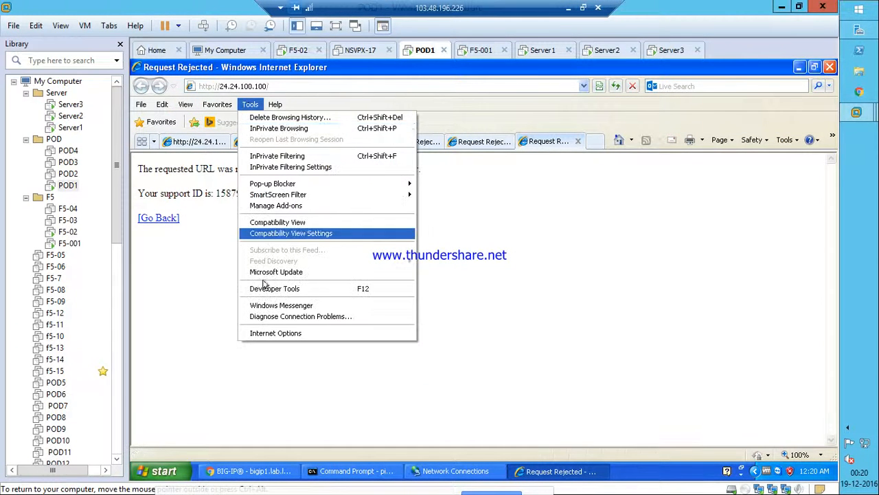
click(262, 333)
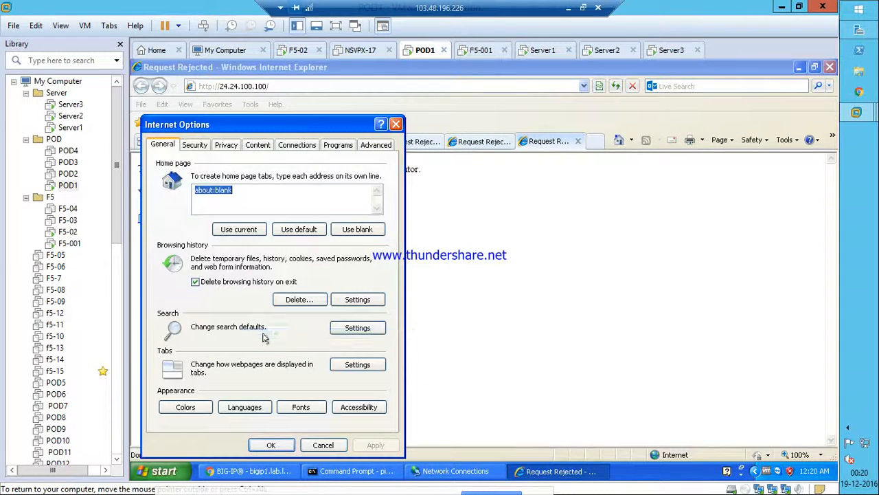
click(299, 299)
click(295, 420)
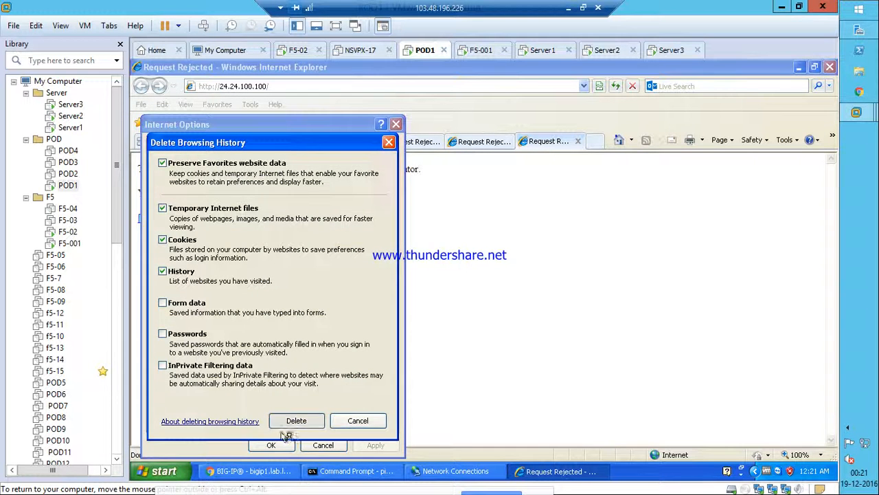
key(Return)
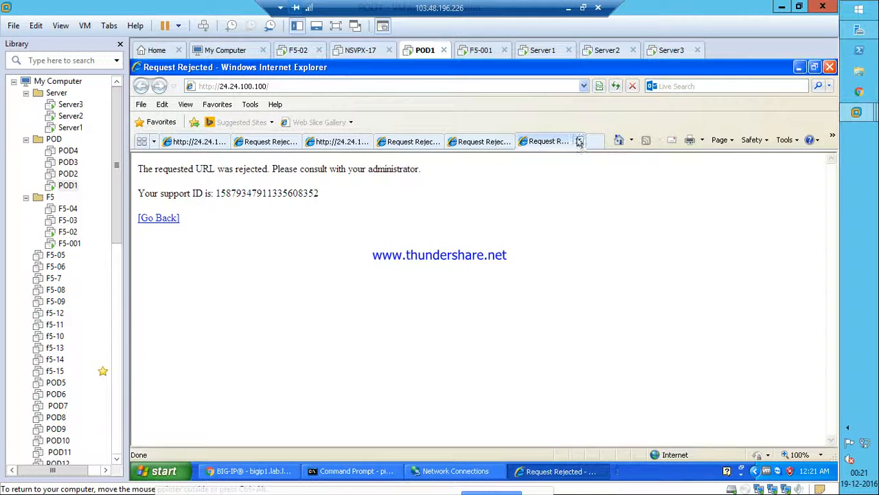
Close the stale rejected-page and 3rd Server tabs.
click(578, 141)
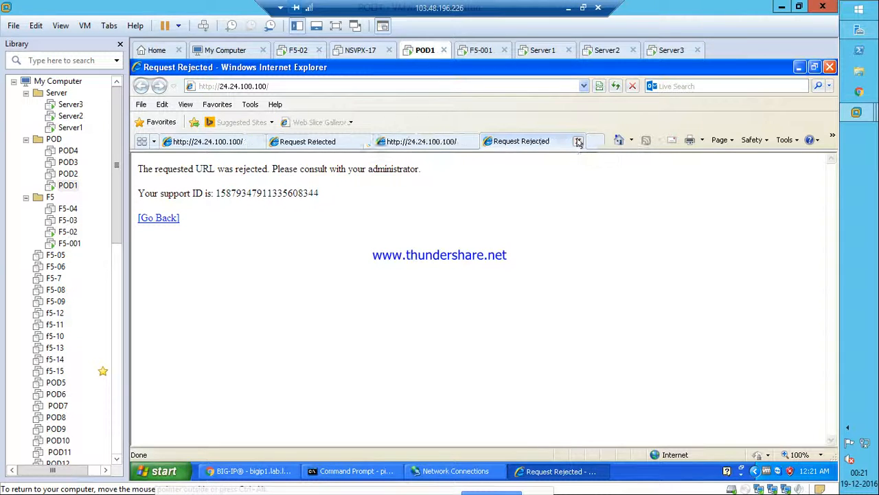
click(578, 141)
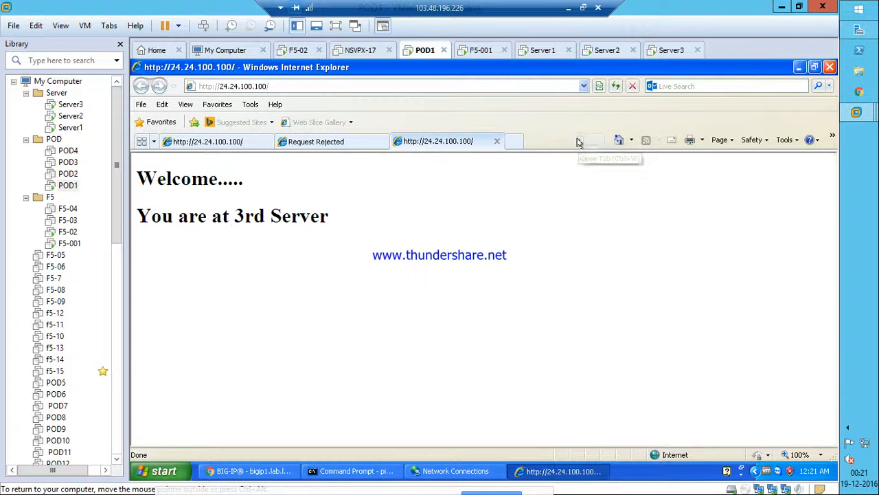
click(497, 141)
click(382, 141)
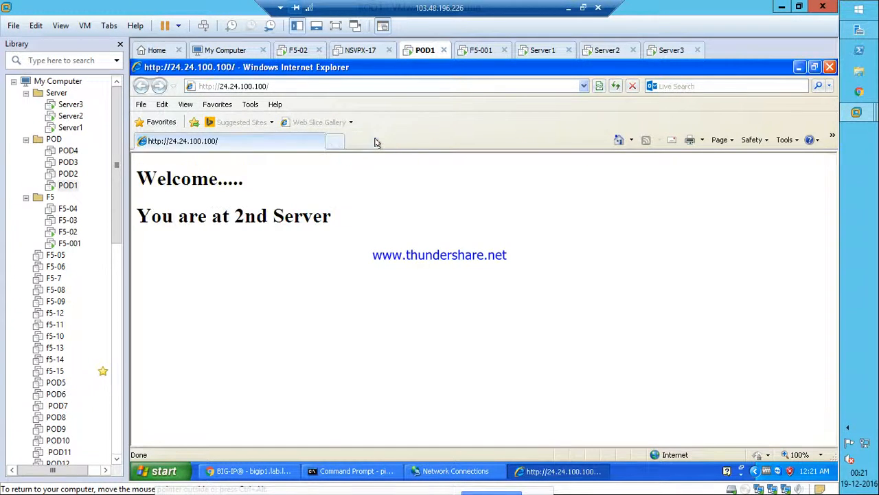
Retest 24.24.100.100 in a new tab, see it still rejected, and minimize the browser.
click(280, 86)
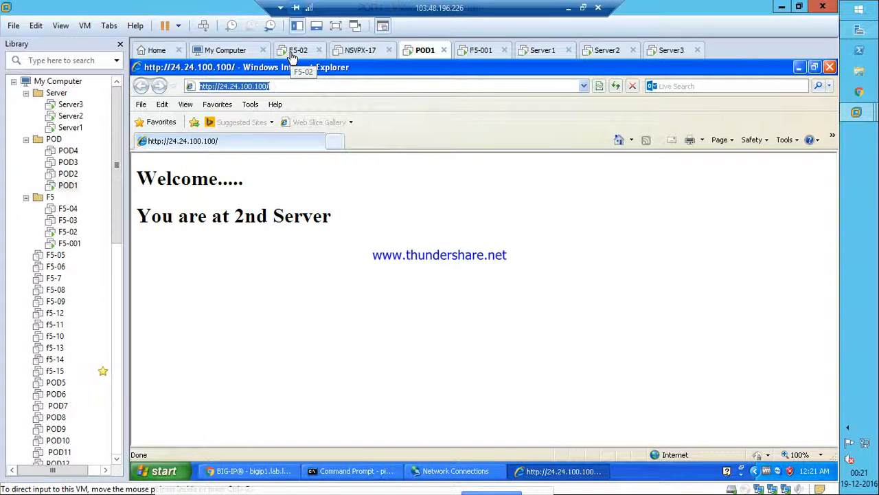
click(336, 143)
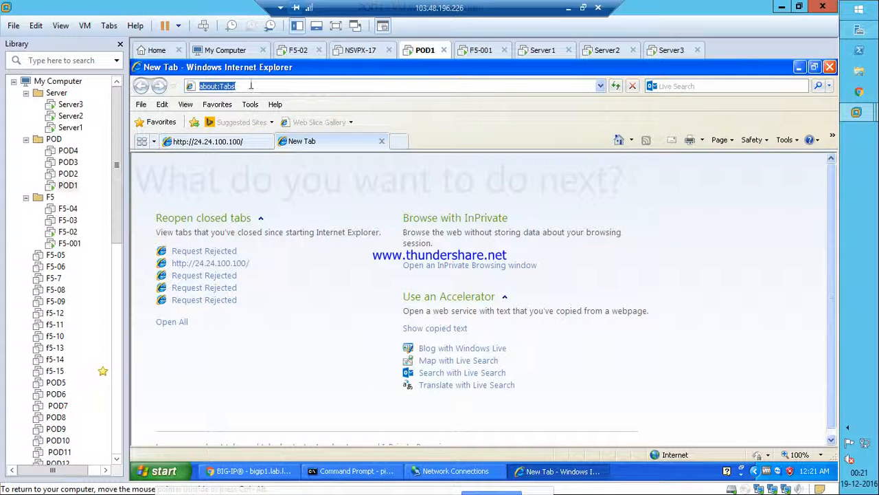
key(BackSpace)
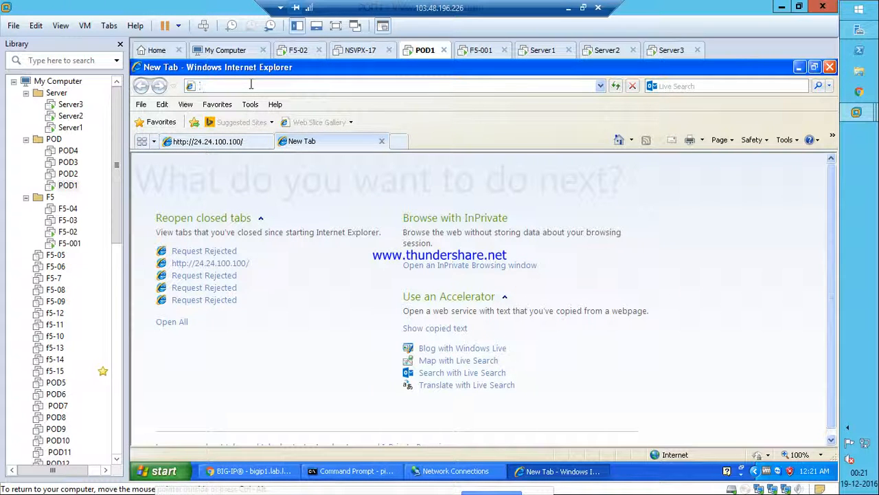
text(24.24.100.100)
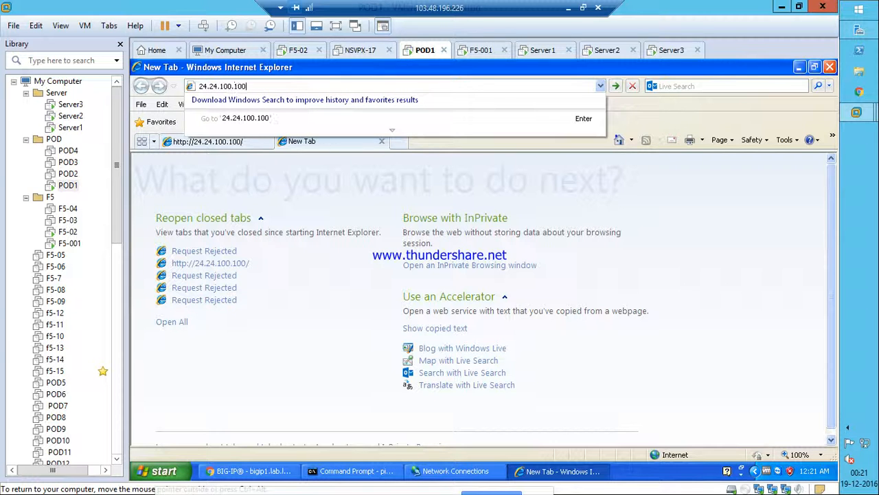
key(Return)
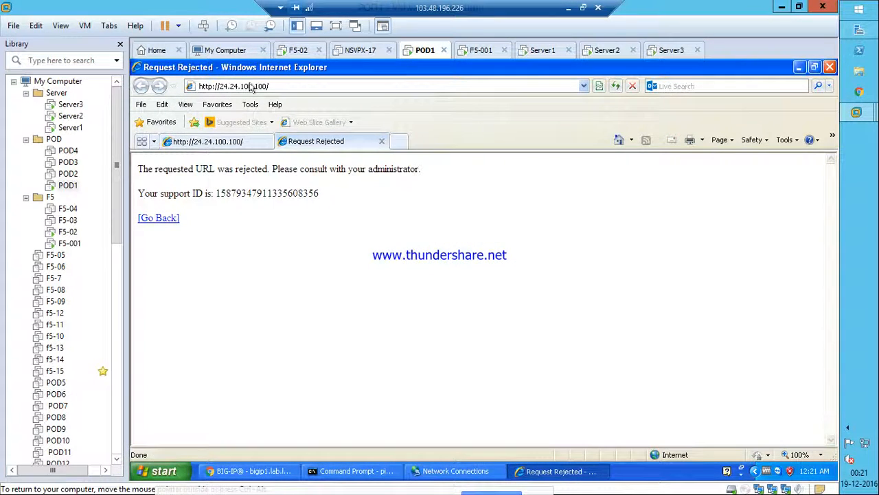
click(800, 66)
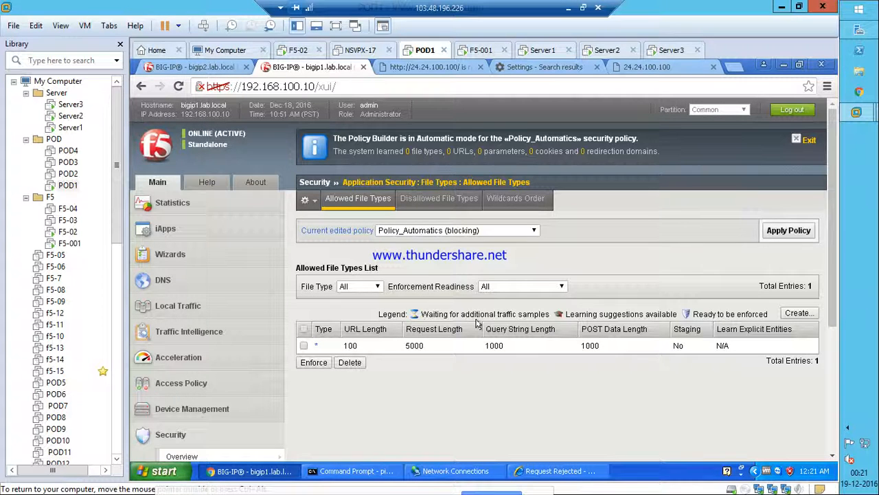
Change the * allowed file type to the Explicit type no_ext and update it.
click(316, 346)
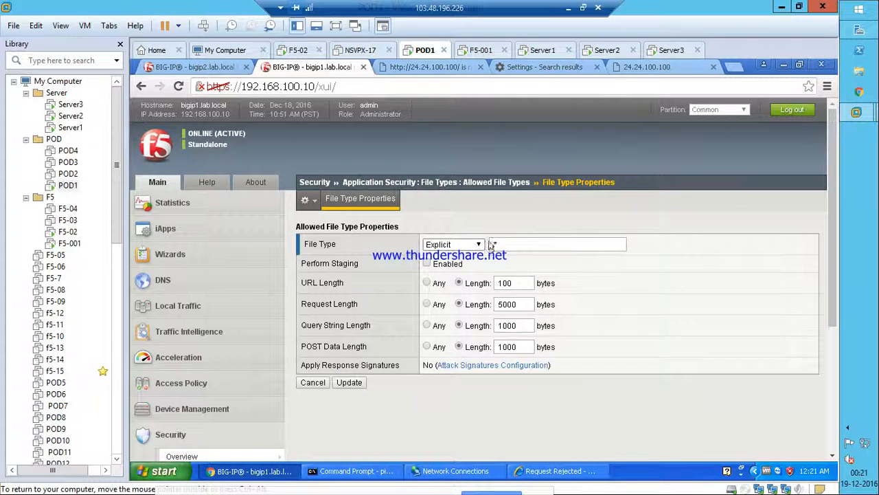
drag(500, 244, 482, 245)
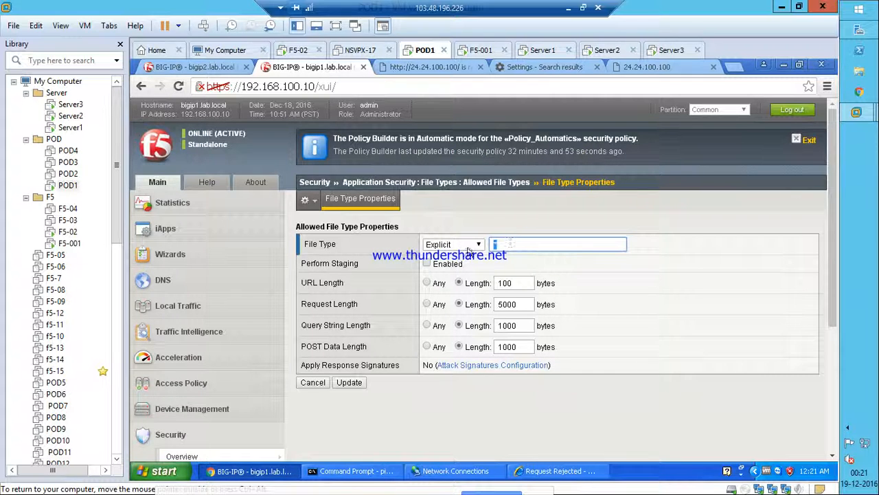
click(469, 248)
click(469, 248)
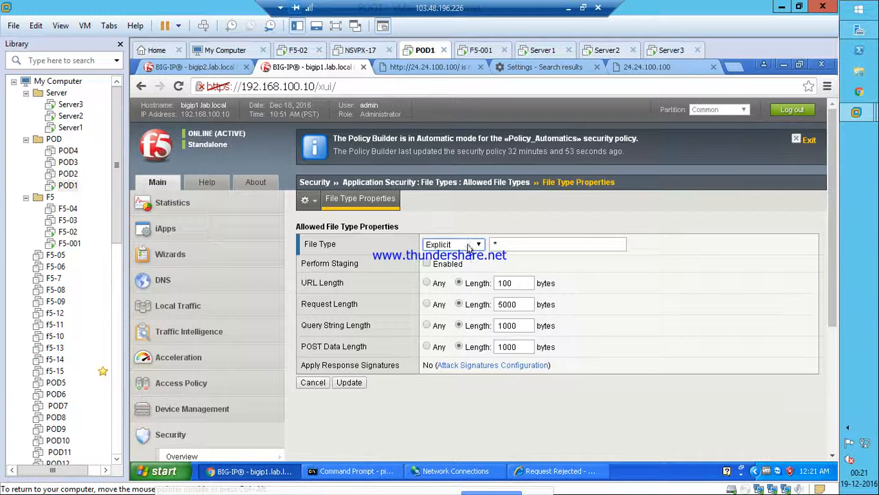
click(468, 248)
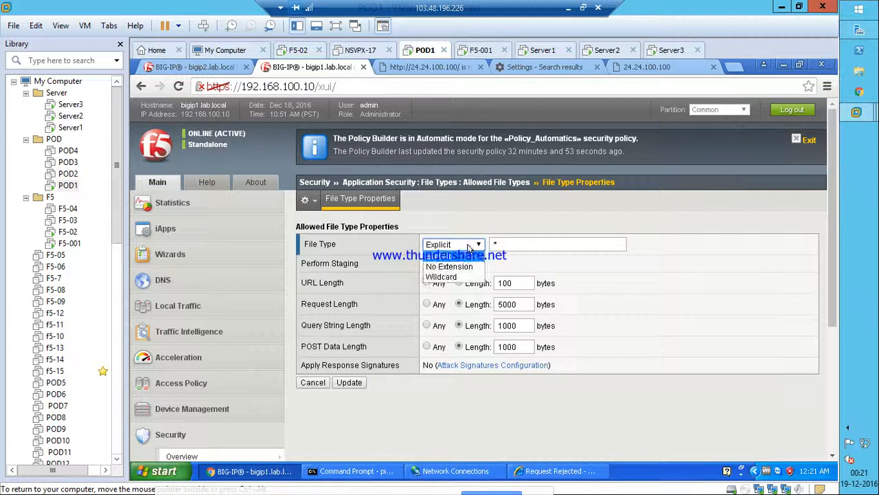
click(450, 279)
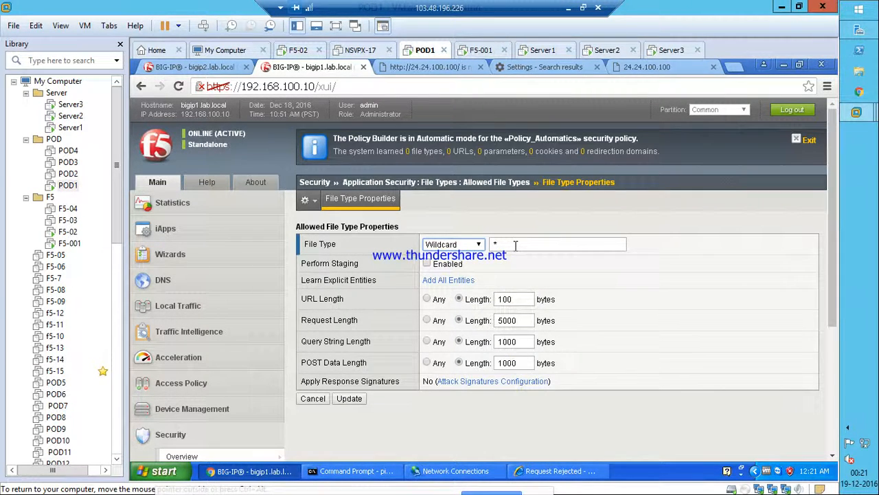
click(472, 245)
click(450, 255)
click(500, 245)
key(BackSpace)
text(no_ext)
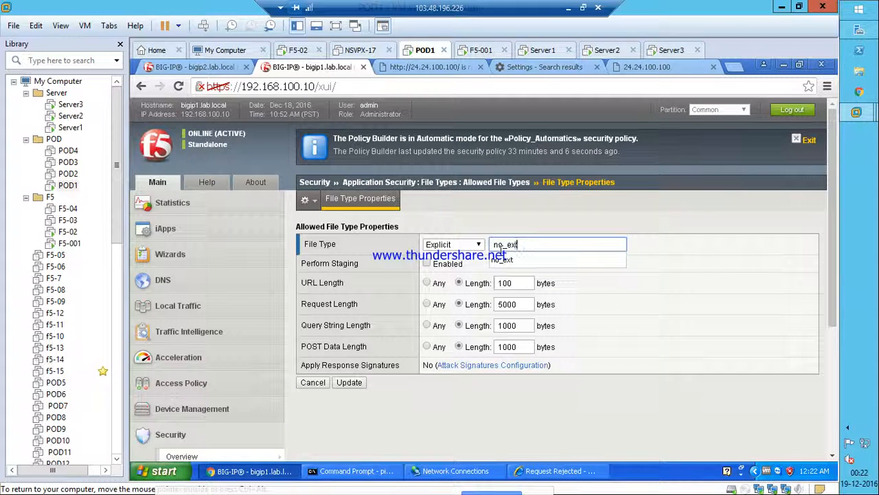
click(506, 259)
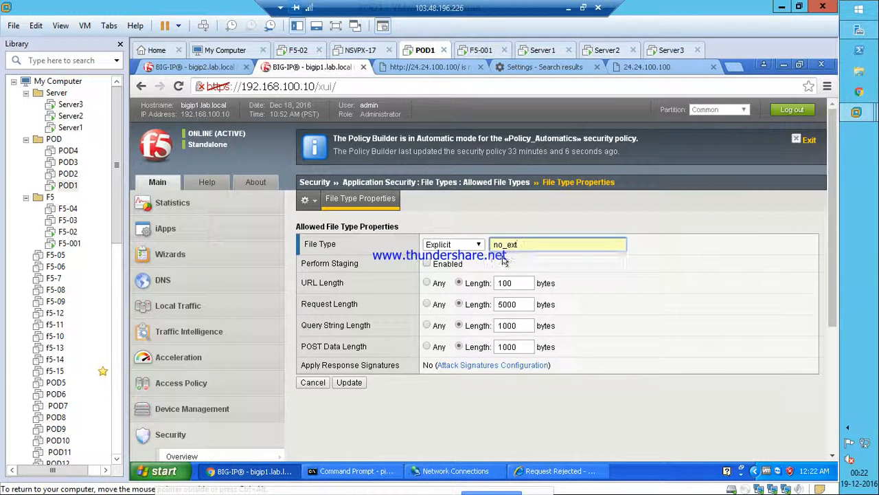
click(344, 383)
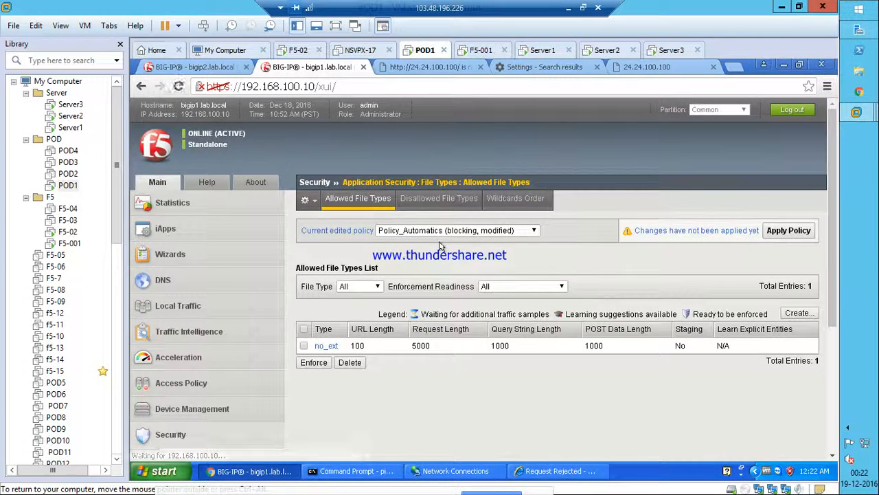
Apply the modified Policy_Automatics policy.
click(789, 230)
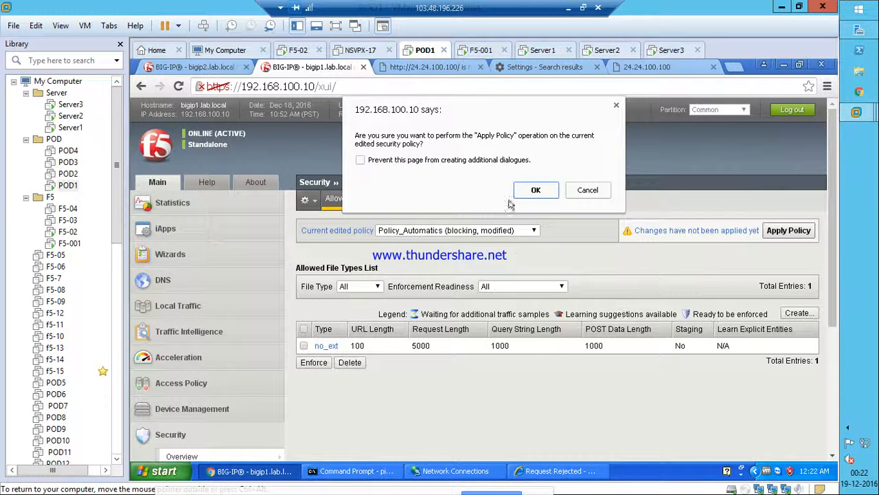
click(536, 190)
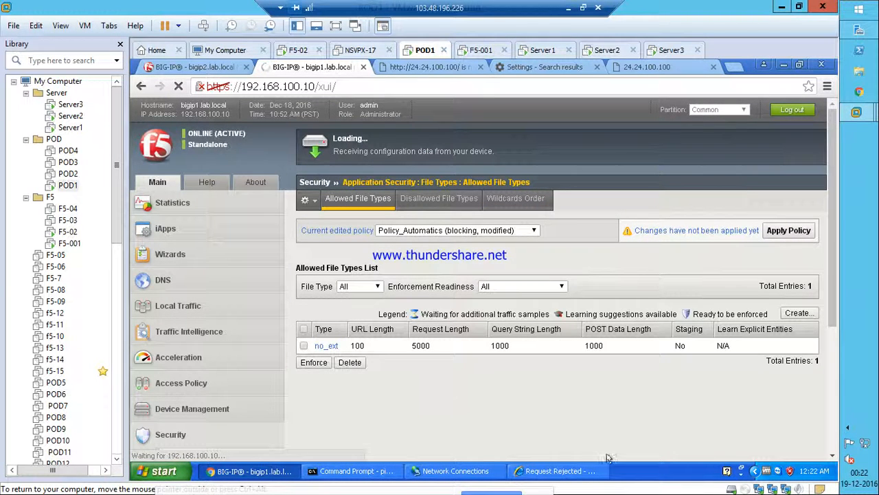
click(559, 471)
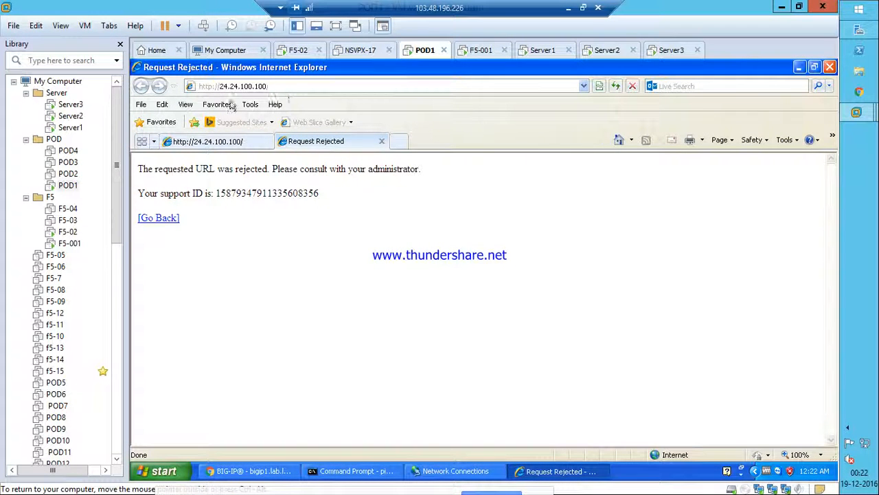
Delete Internet Explorer's browsing history via Internet Options.
click(250, 104)
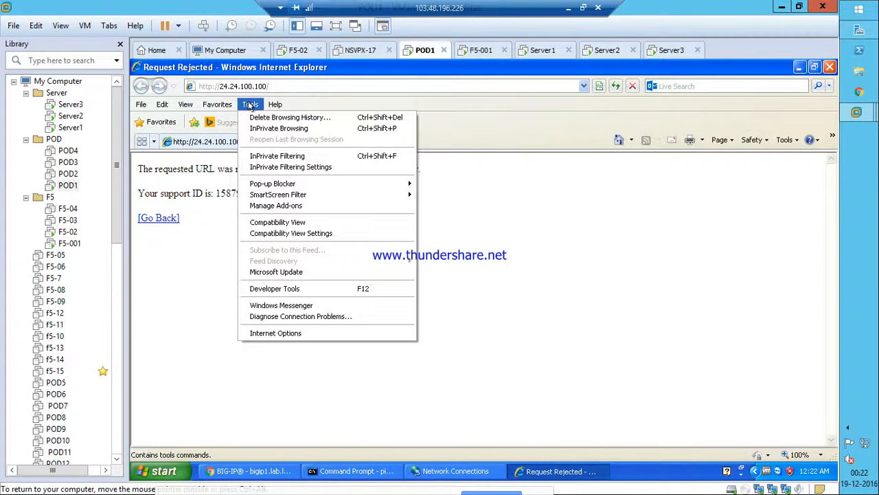
click(263, 334)
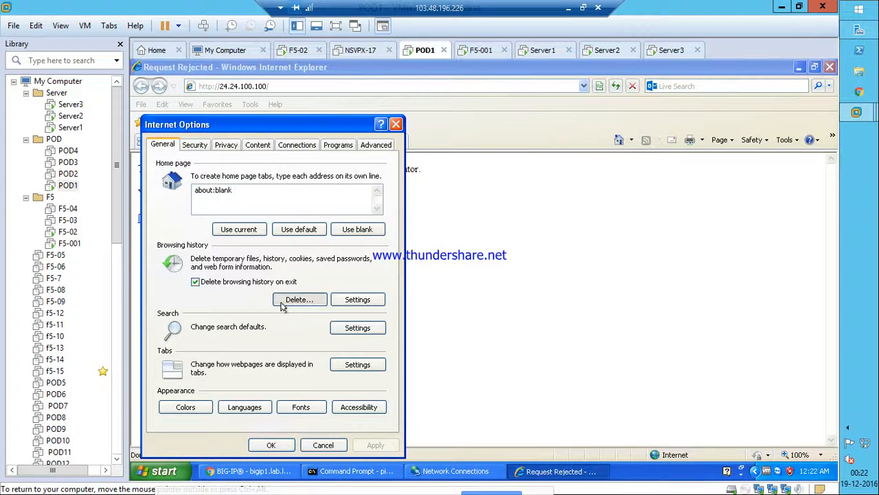
click(282, 305)
click(296, 420)
click(271, 446)
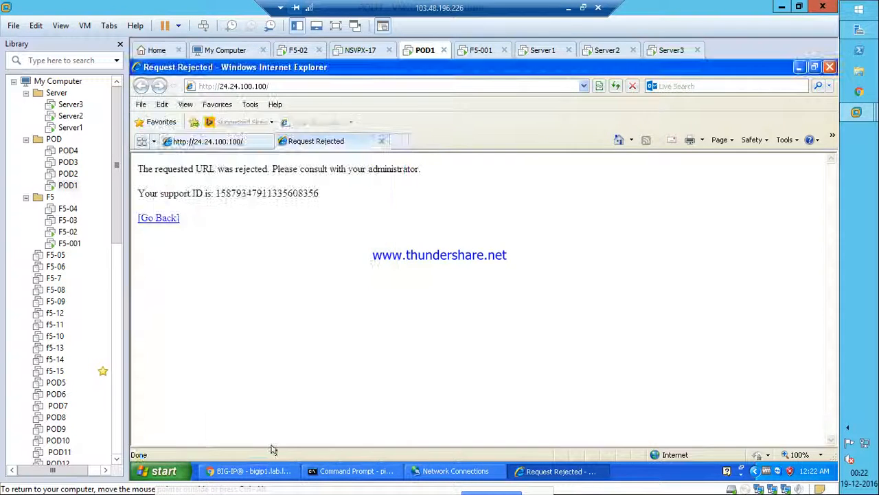
Load 24.24.100.100 in a new tab to see 1st Server, then minimize the browser and remote session.
click(400, 141)
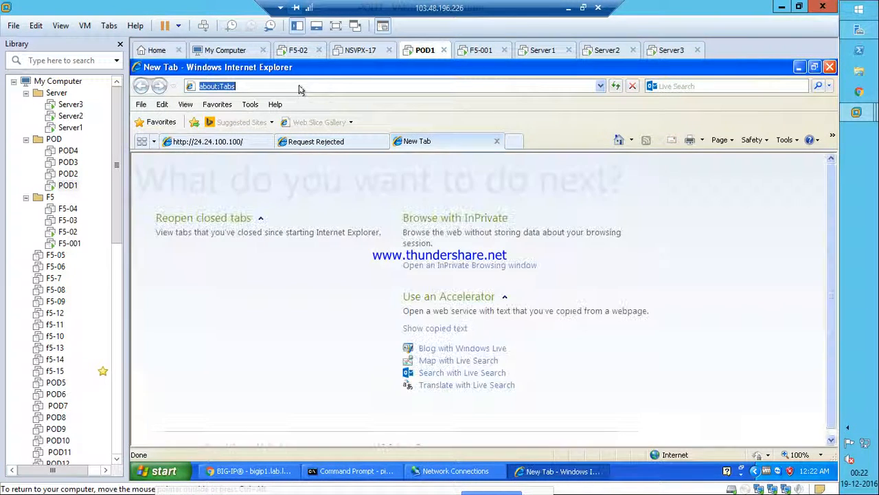
text(24.24.100)
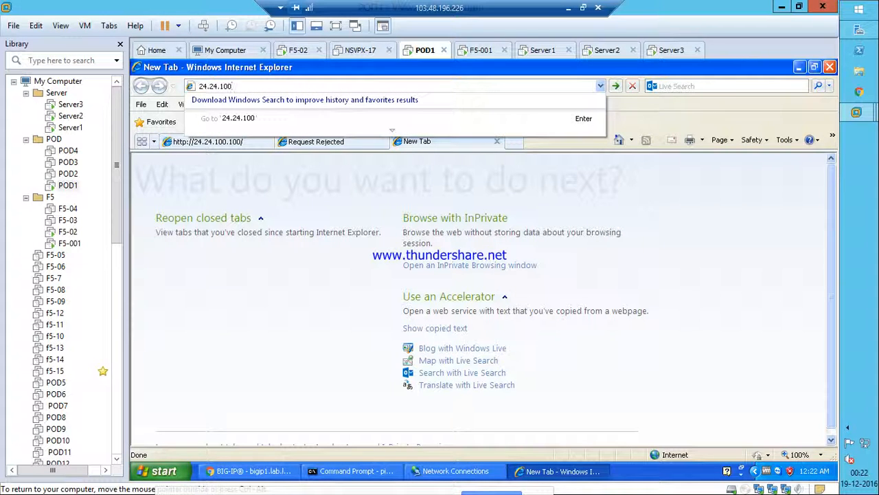
text(.100)
key(Return)
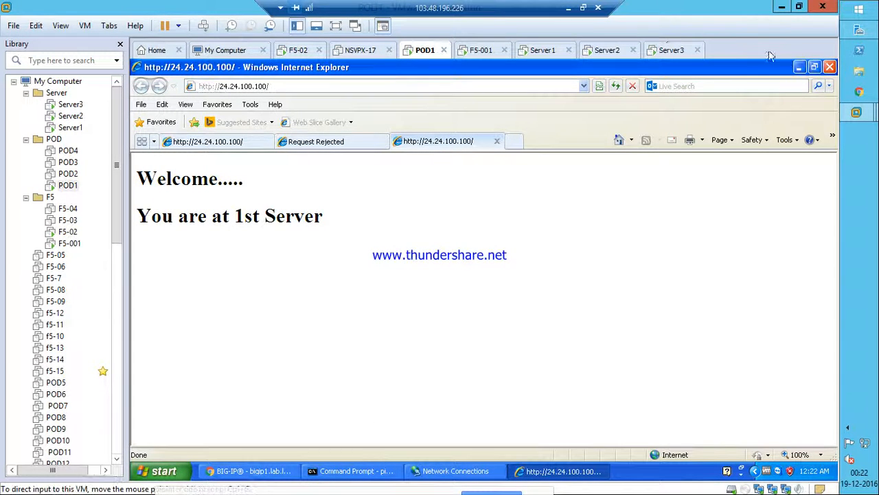
click(799, 67)
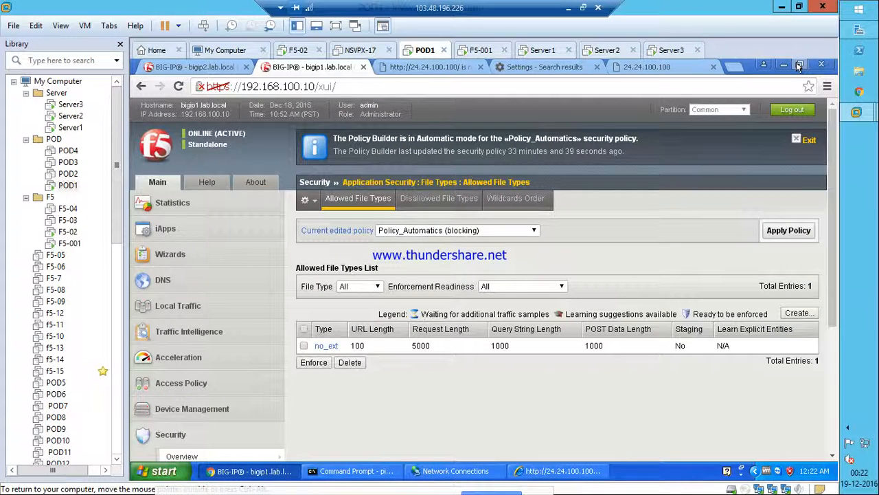
click(569, 10)
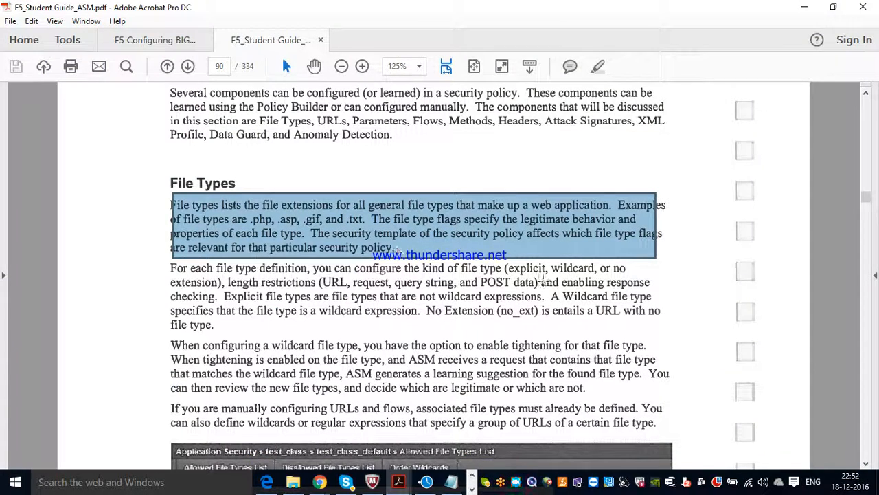
Highlight each File Types paragraph on page 90, including the wildcard tightening paragraphs.
click(867, 465)
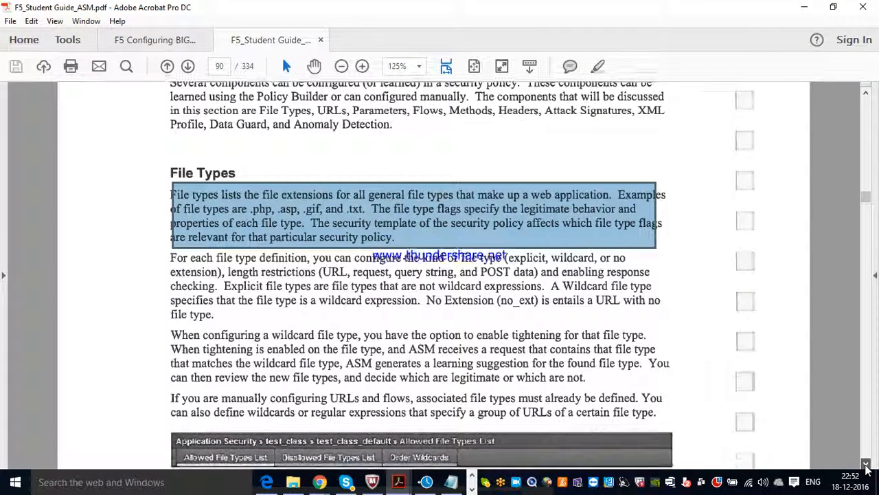
drag(169, 201, 666, 251)
drag(666, 252, 675, 260)
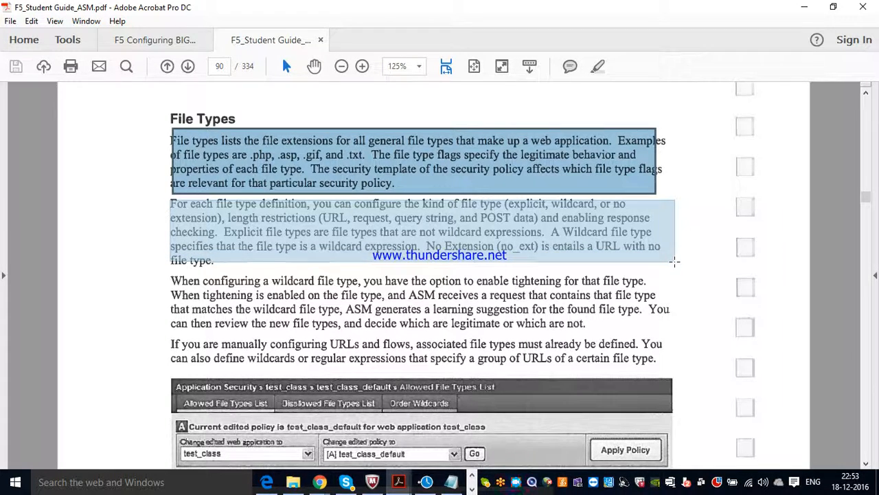
drag(675, 259, 675, 272)
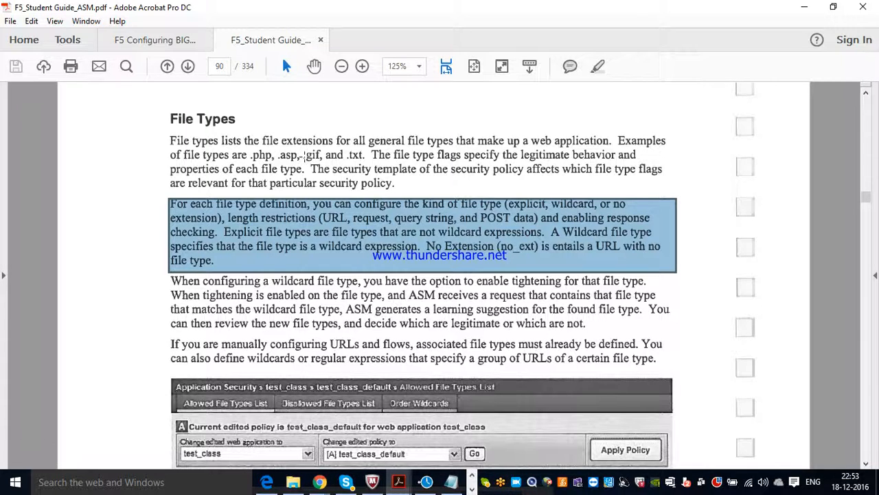
drag(171, 276, 698, 360)
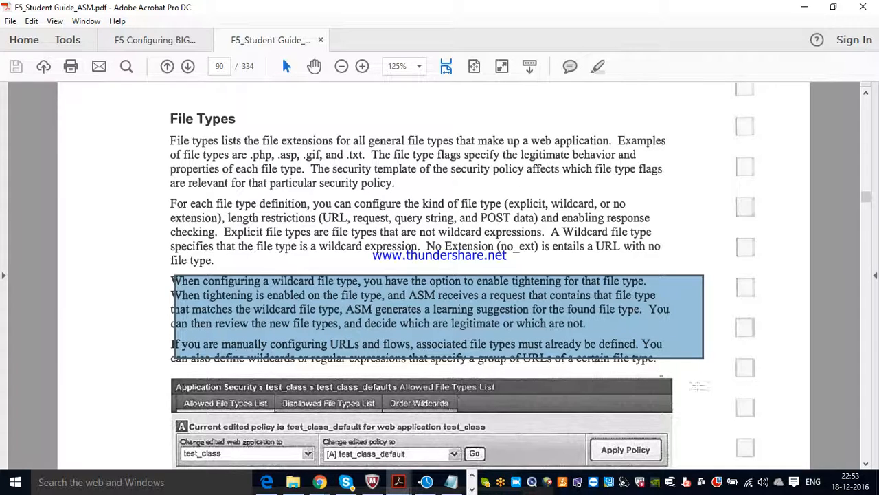
Scroll past the allowed file types screenshot, example table and configuration steps to the URLs section on page 92.
click(866, 463)
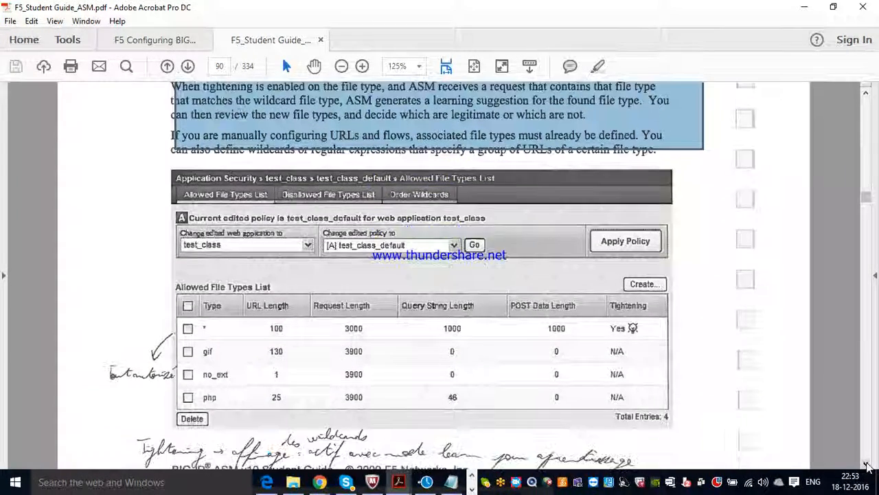
click(867, 465)
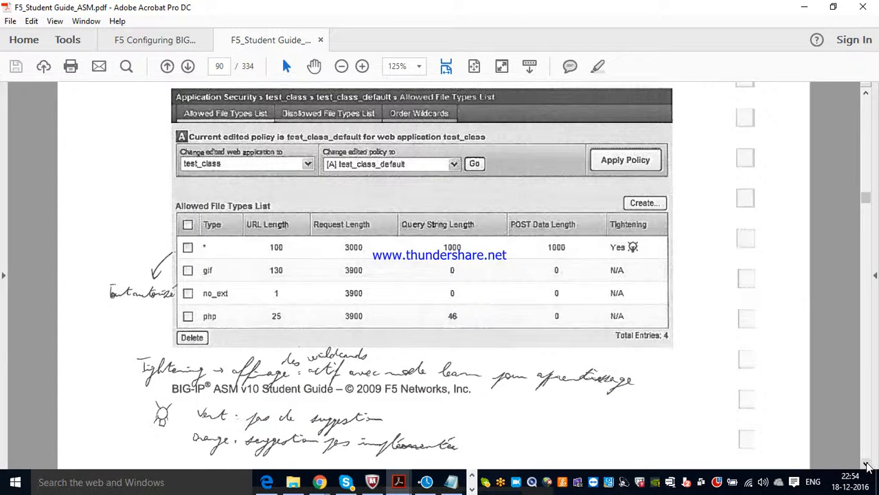
click(867, 465)
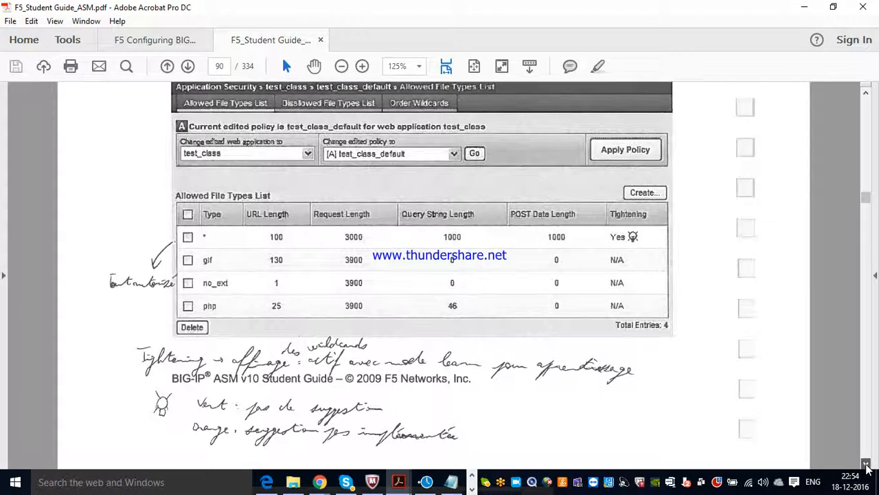
click(867, 465)
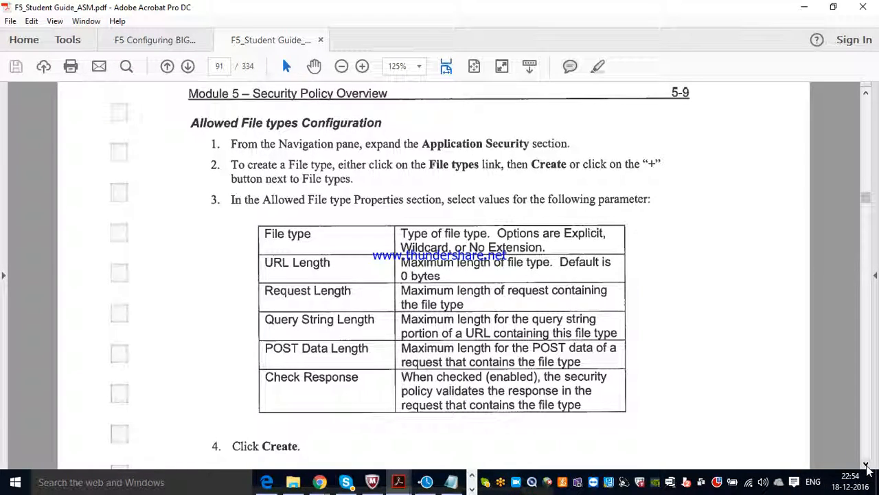
scroll(867, 467, down, 5)
scroll(867, 467, down, 7)
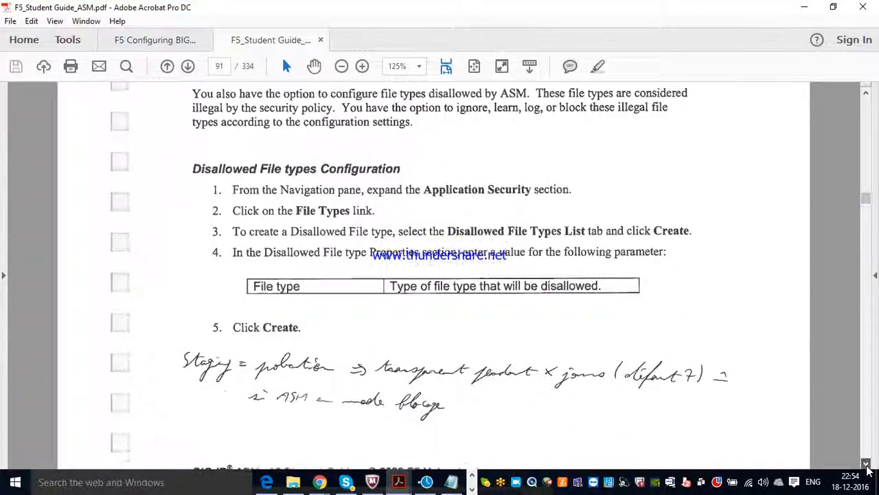
scroll(867, 467, down, 4)
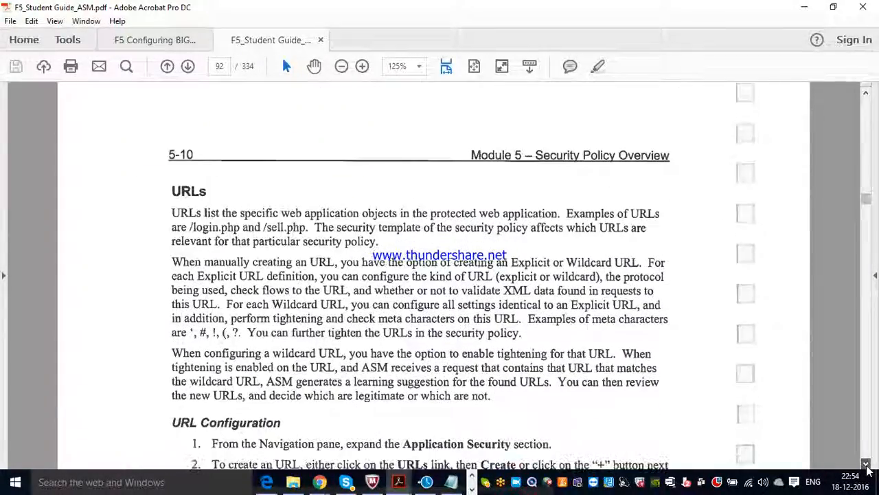